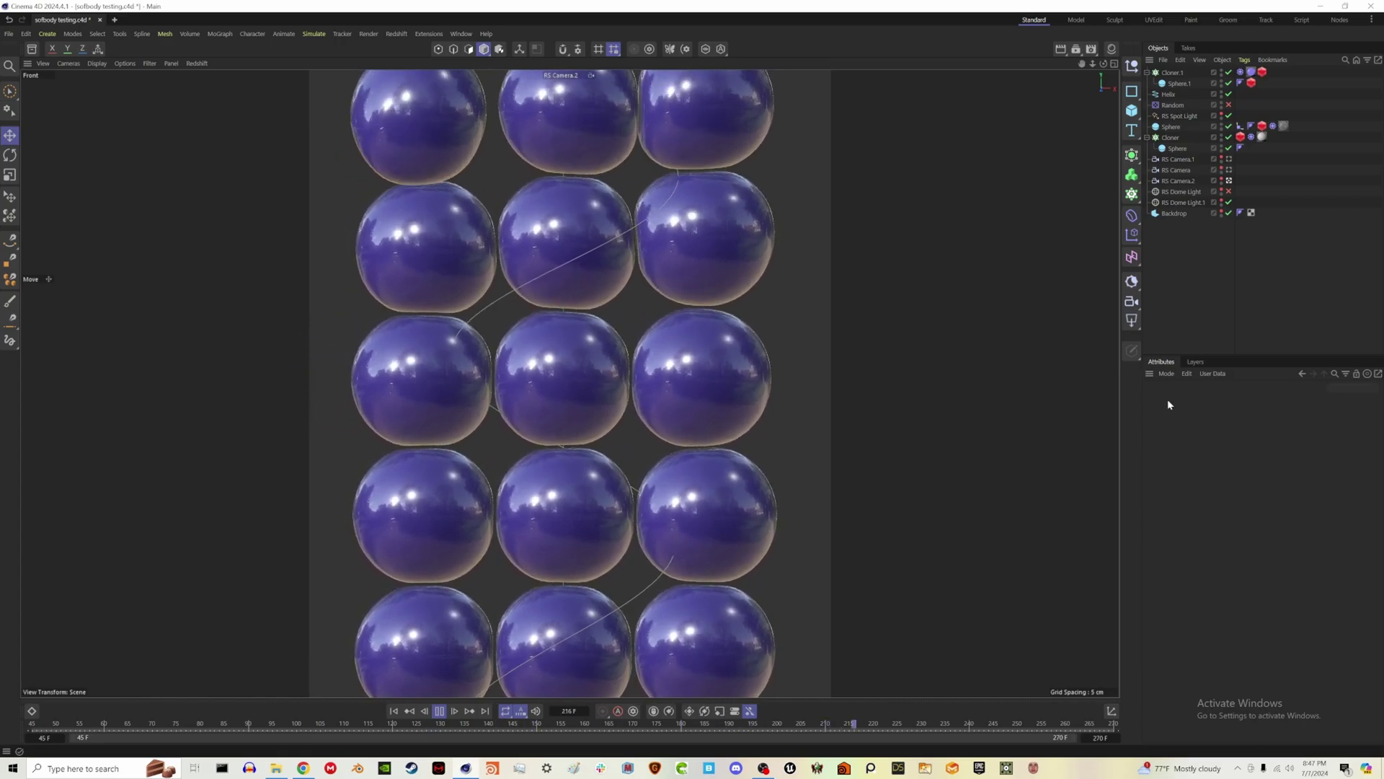
Step: Create a new project, add a Backdrop object and lower it below the world origin
key(ctrl+n)
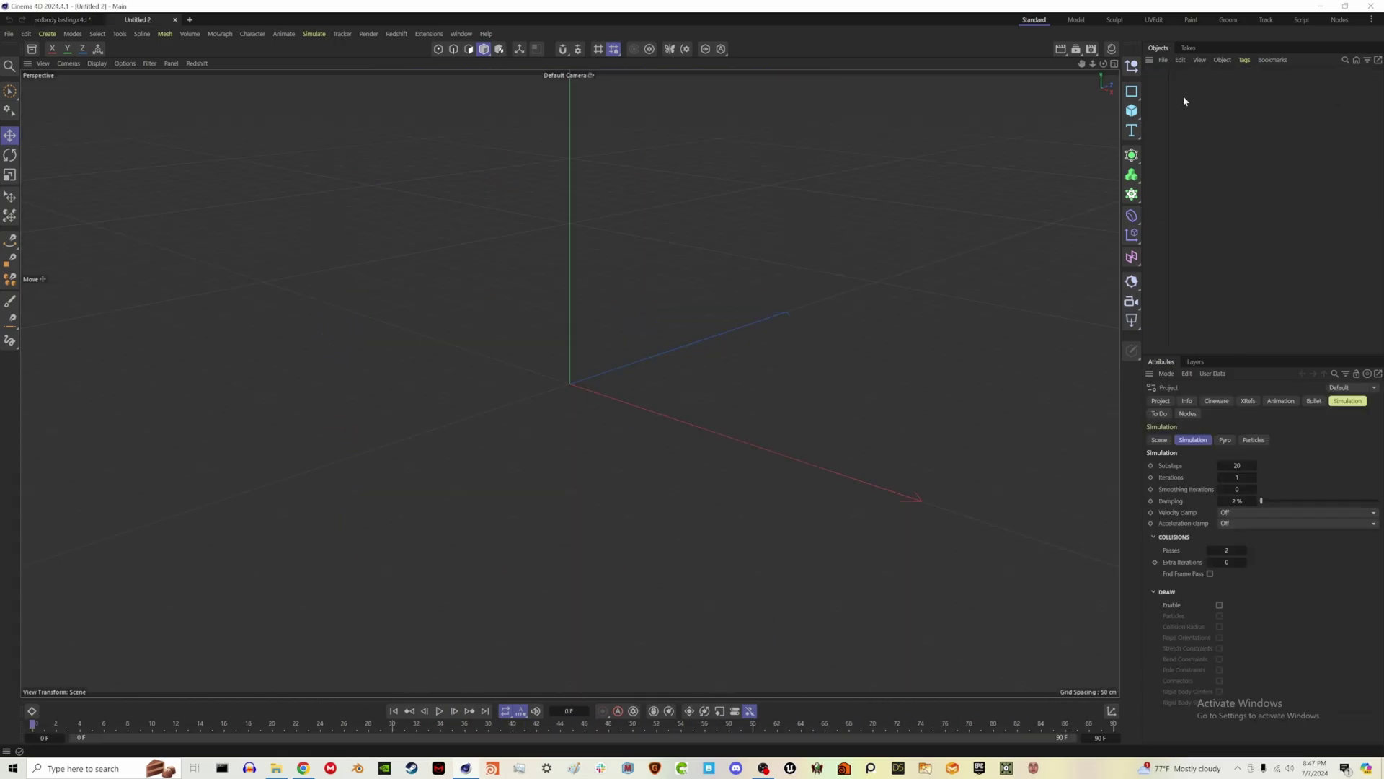
click(1138, 115)
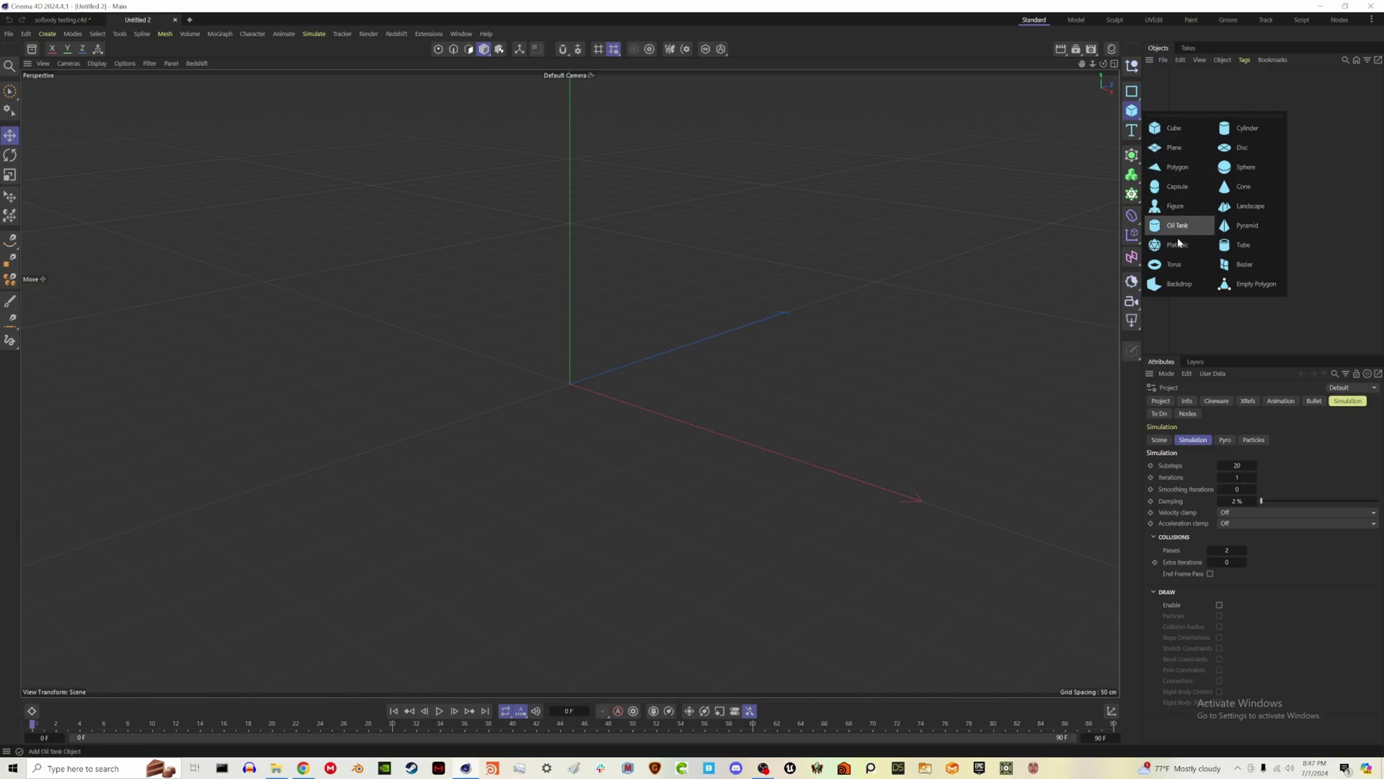
click(1176, 283)
drag(569, 283, 569, 380)
Step: Add a Figure object and move it beside the backdrop to about -277 cm on X
click(1132, 110)
click(1175, 206)
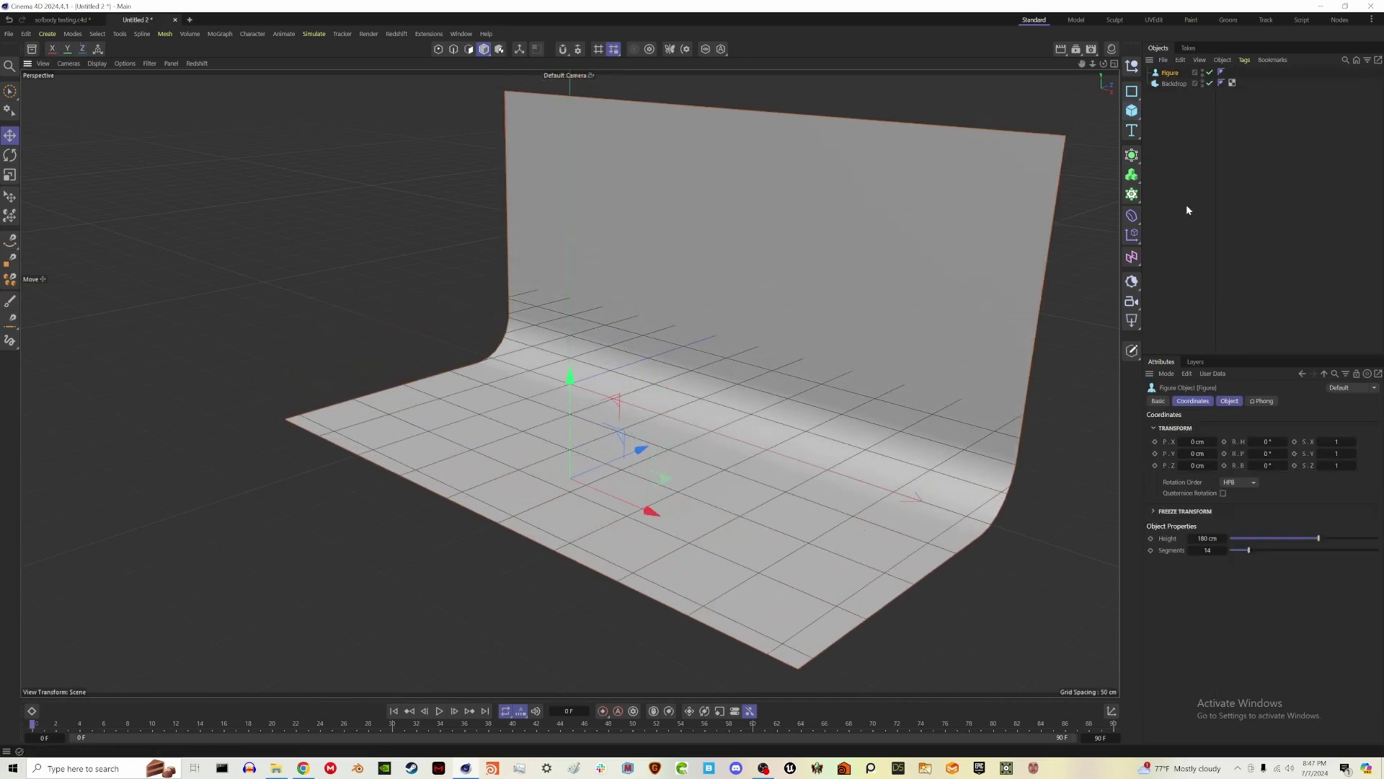
drag(644, 413, 429, 374)
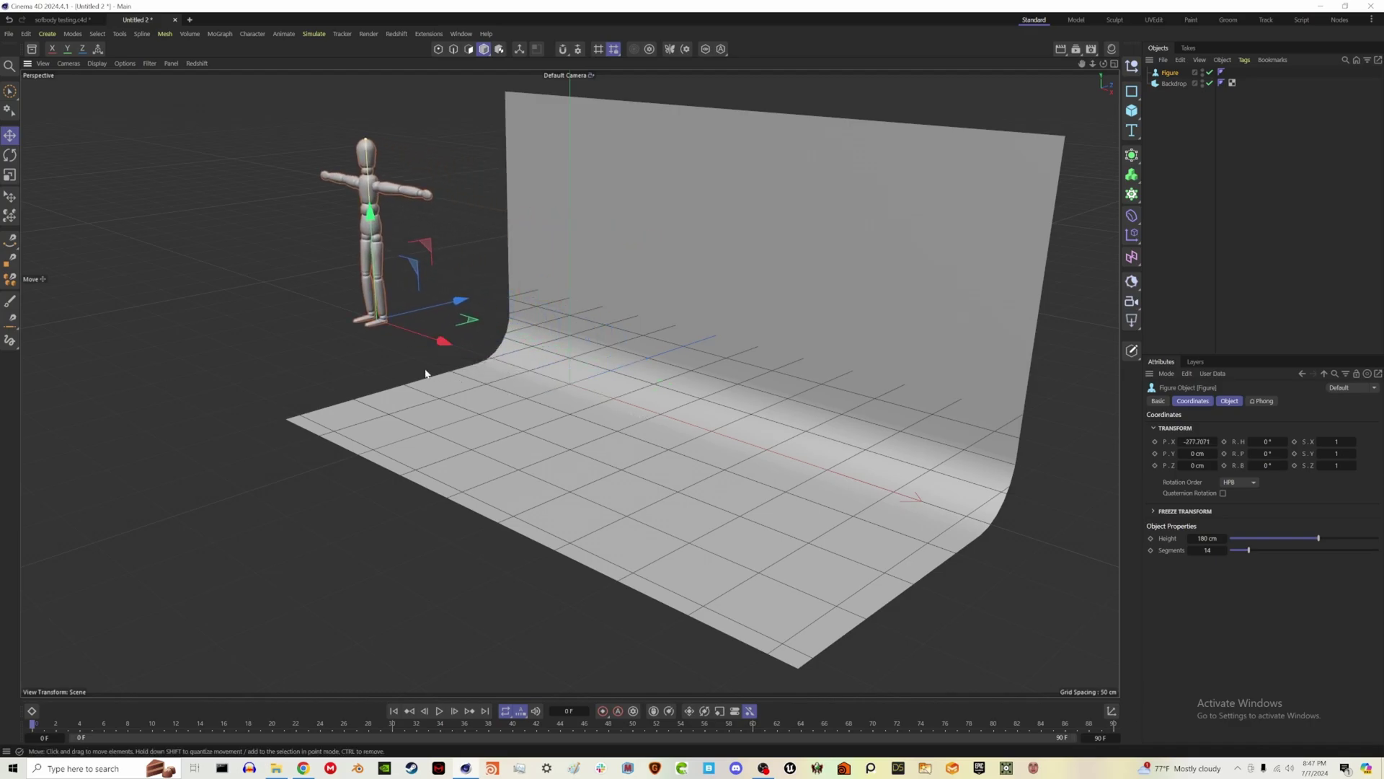
Step: Hide the grid in the perspective view and clear the object selection
click(142, 66)
click(167, 139)
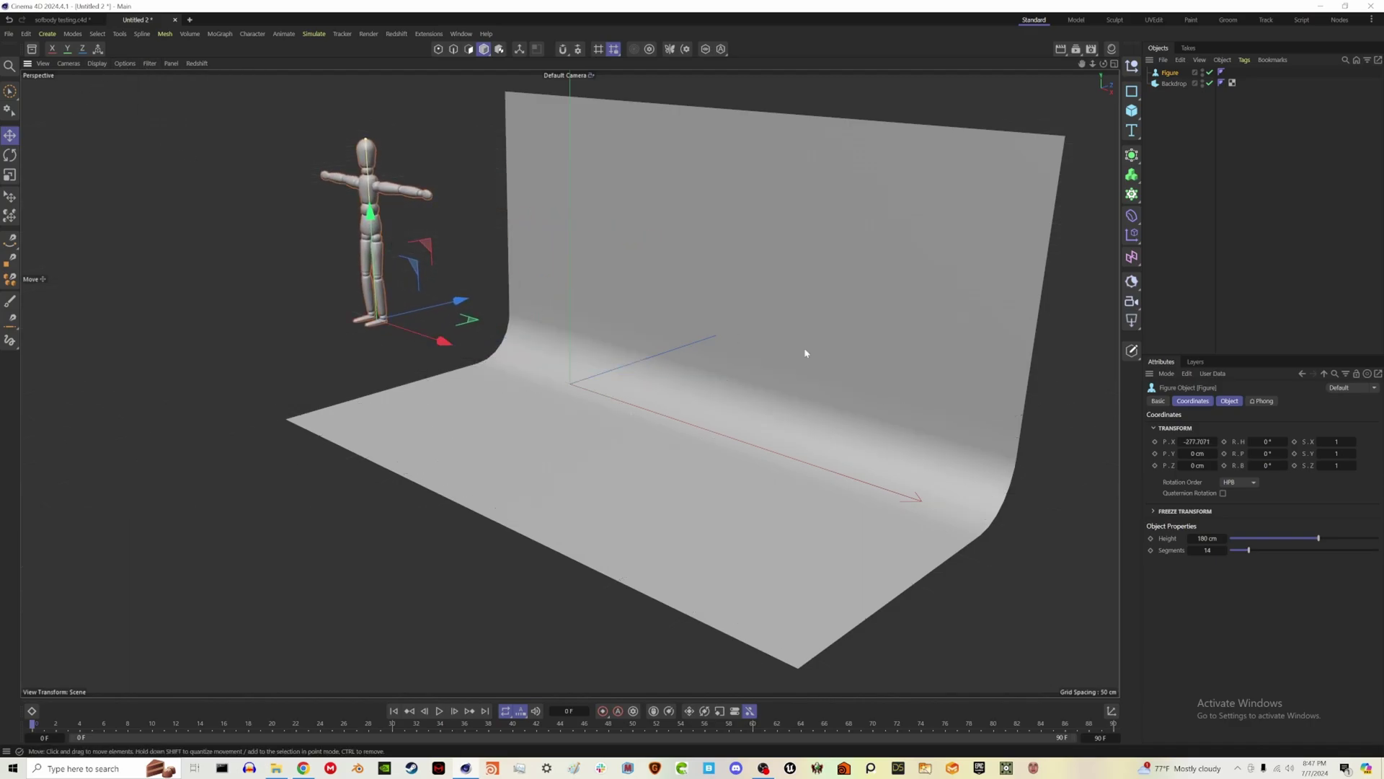
click(1169, 190)
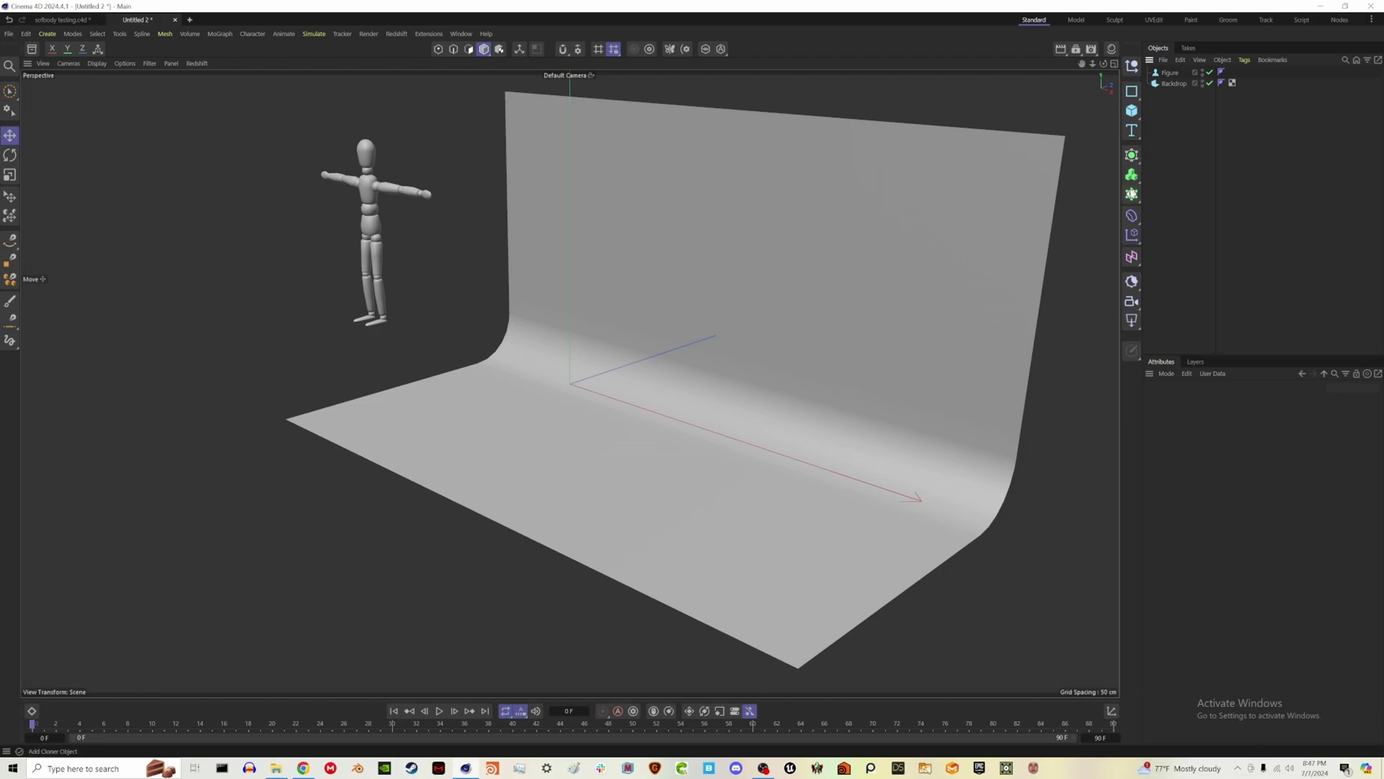
Step: Add a Cloner in Grid mode, rotate its pitch to -90° and set its count to 3 × 1 × 3
click(1132, 194)
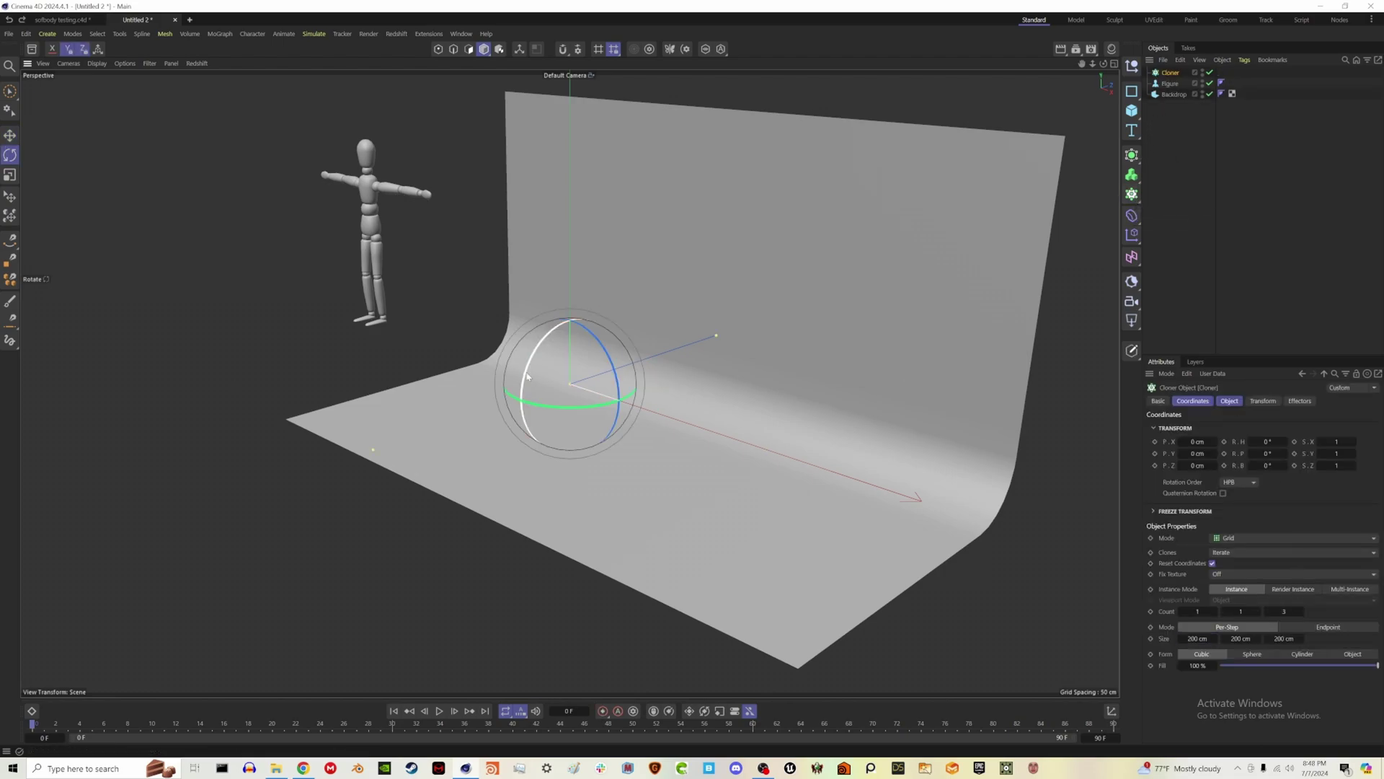
drag(527, 374, 595, 315)
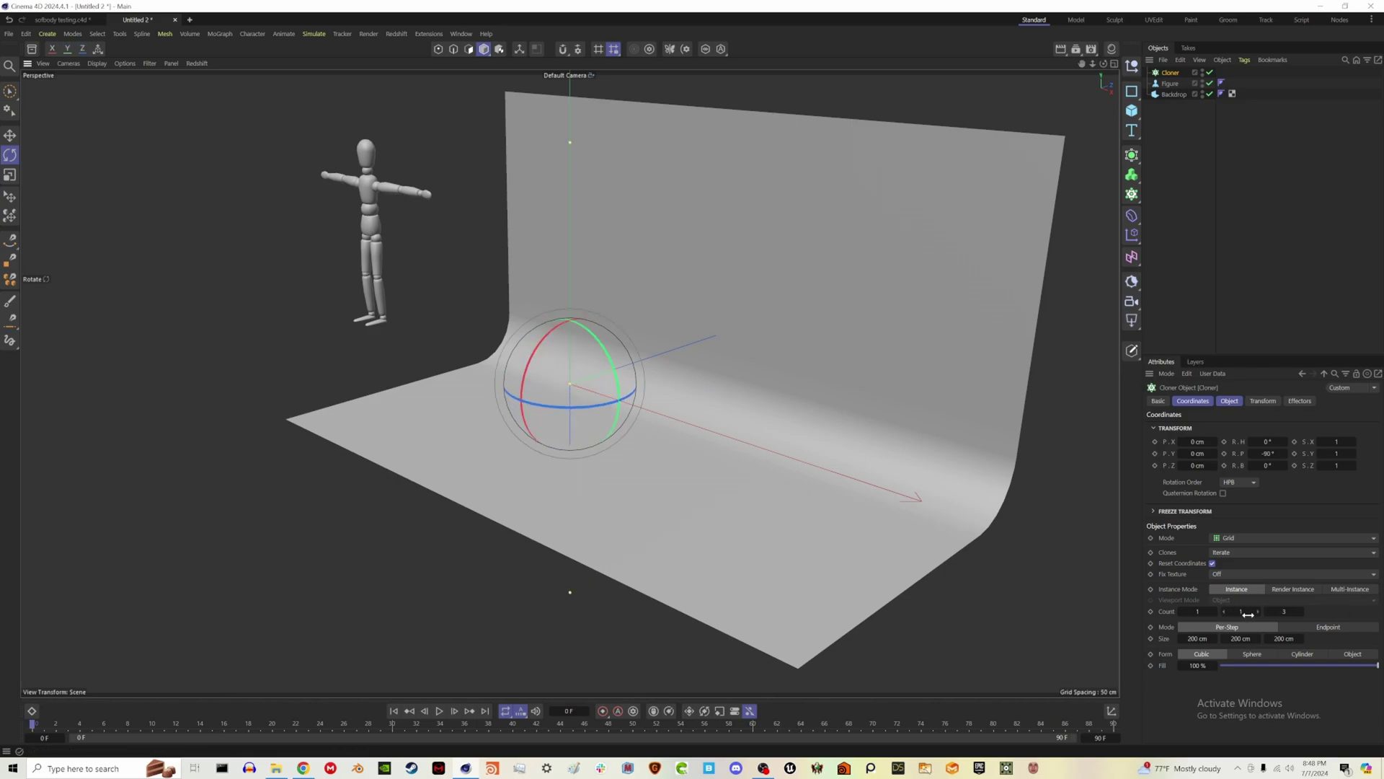
click(1215, 610)
Step: Set the Cloner's grid size to 34 cm on X and 55 cm on Z, and raise it to about 57 cm on Y
drag(1202, 637, 1108, 638)
drag(1284, 638, 1278, 638)
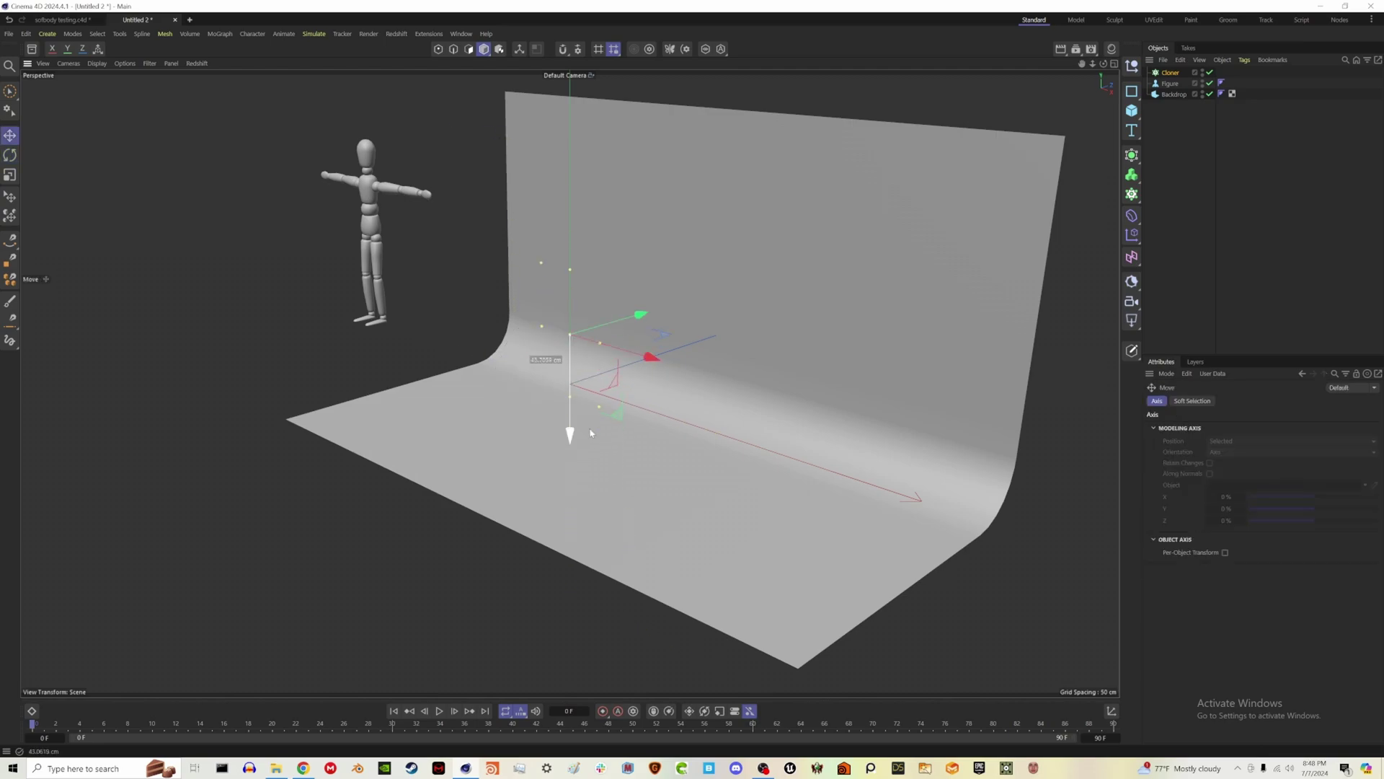
drag(589, 431, 589, 416)
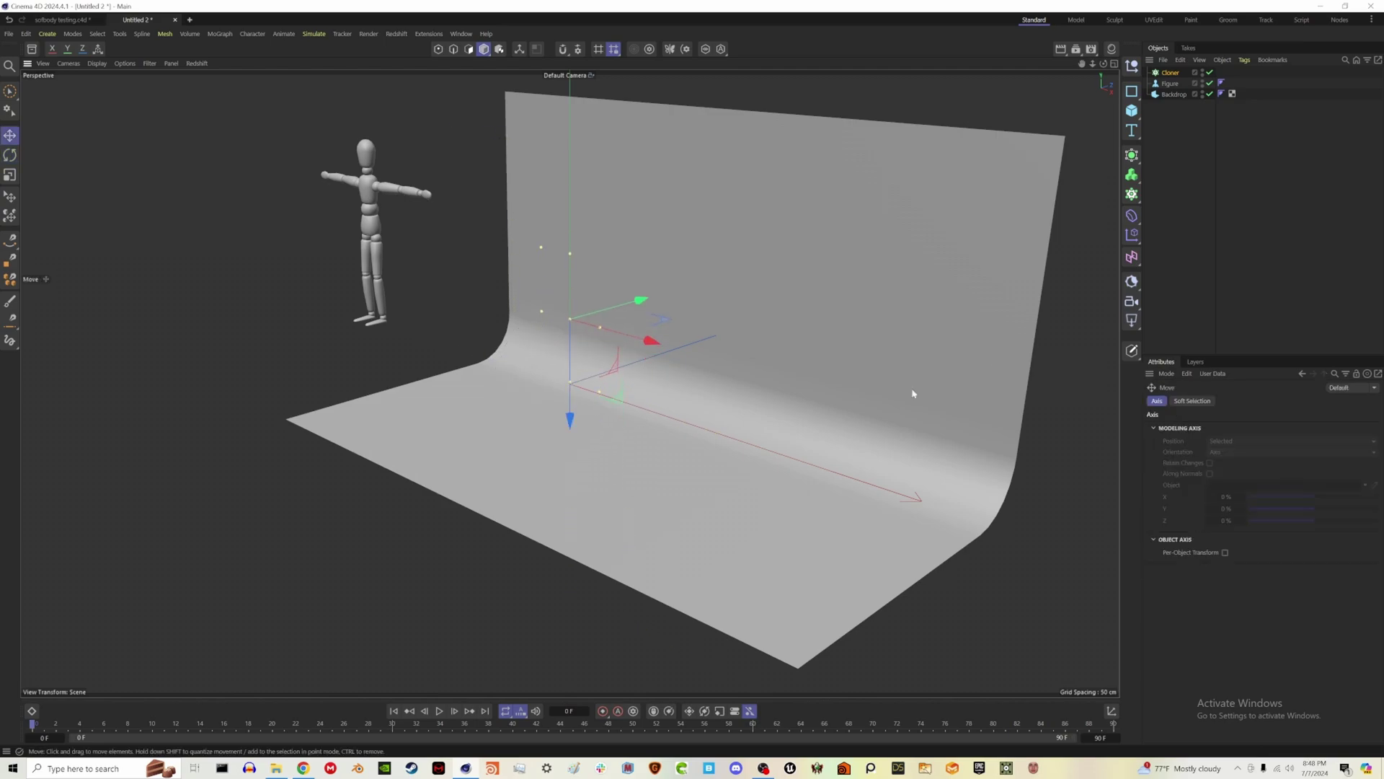
Step: Disable the Cloner in the scene
click(1188, 187)
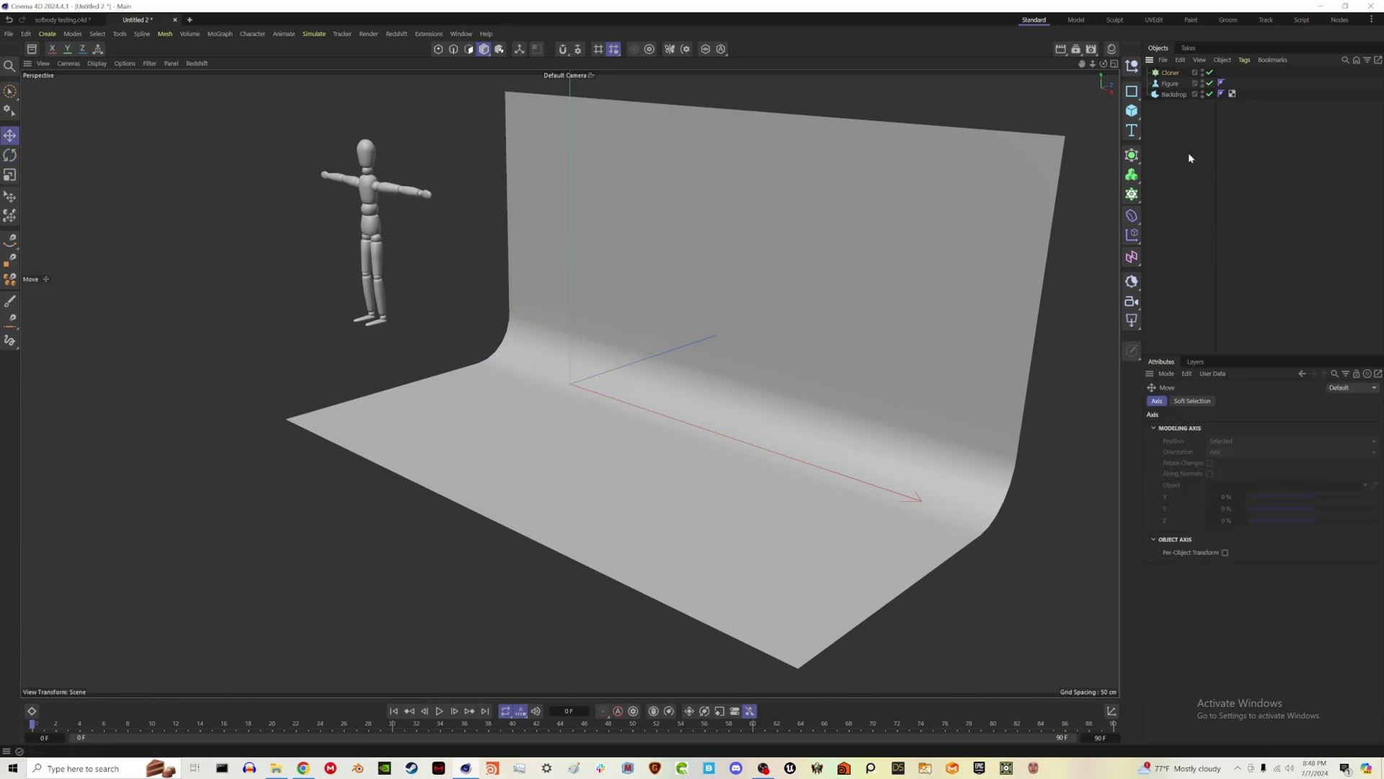
click(1179, 73)
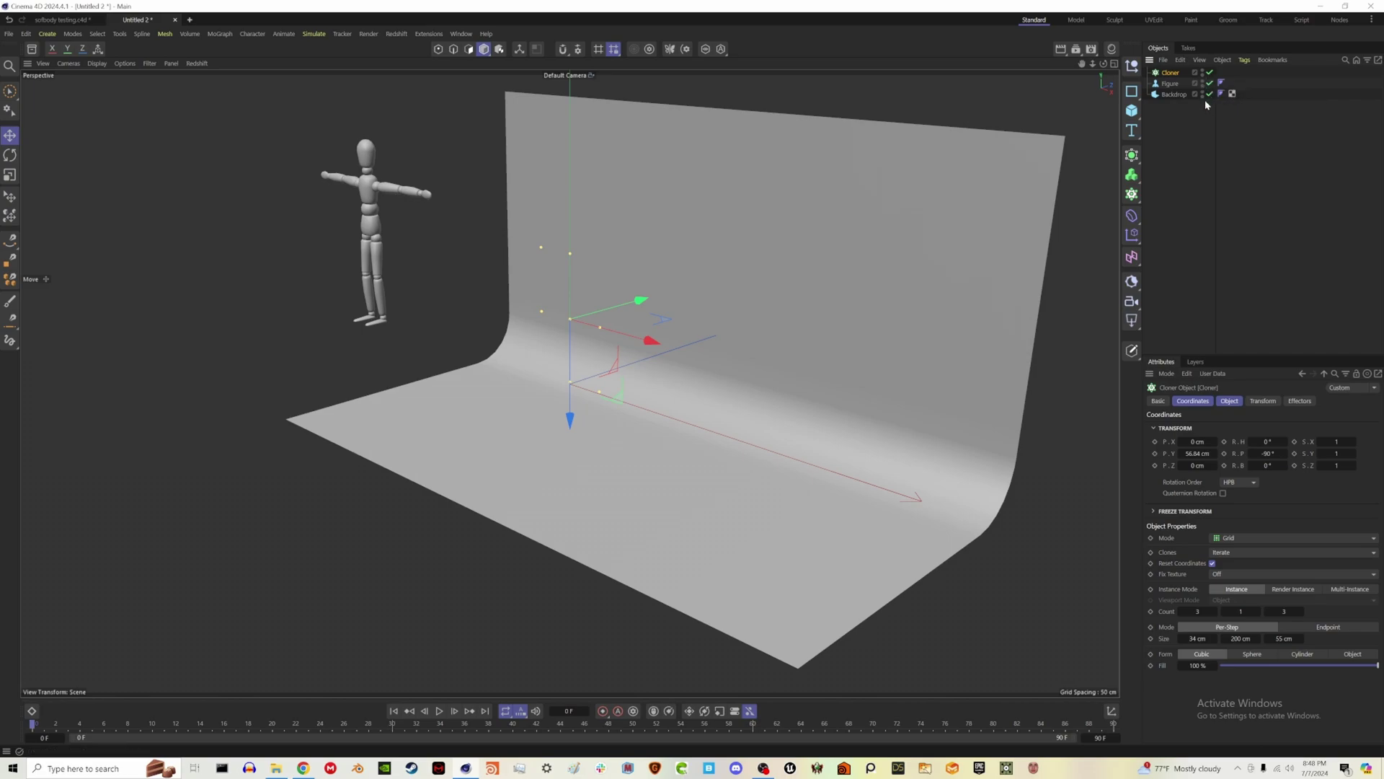
key(ctrl+z)
key(ctrl+z)
Step: Add a Star spline with 6 points, a 15 cm inner radius and a 25 cm outer radius
click(1133, 92)
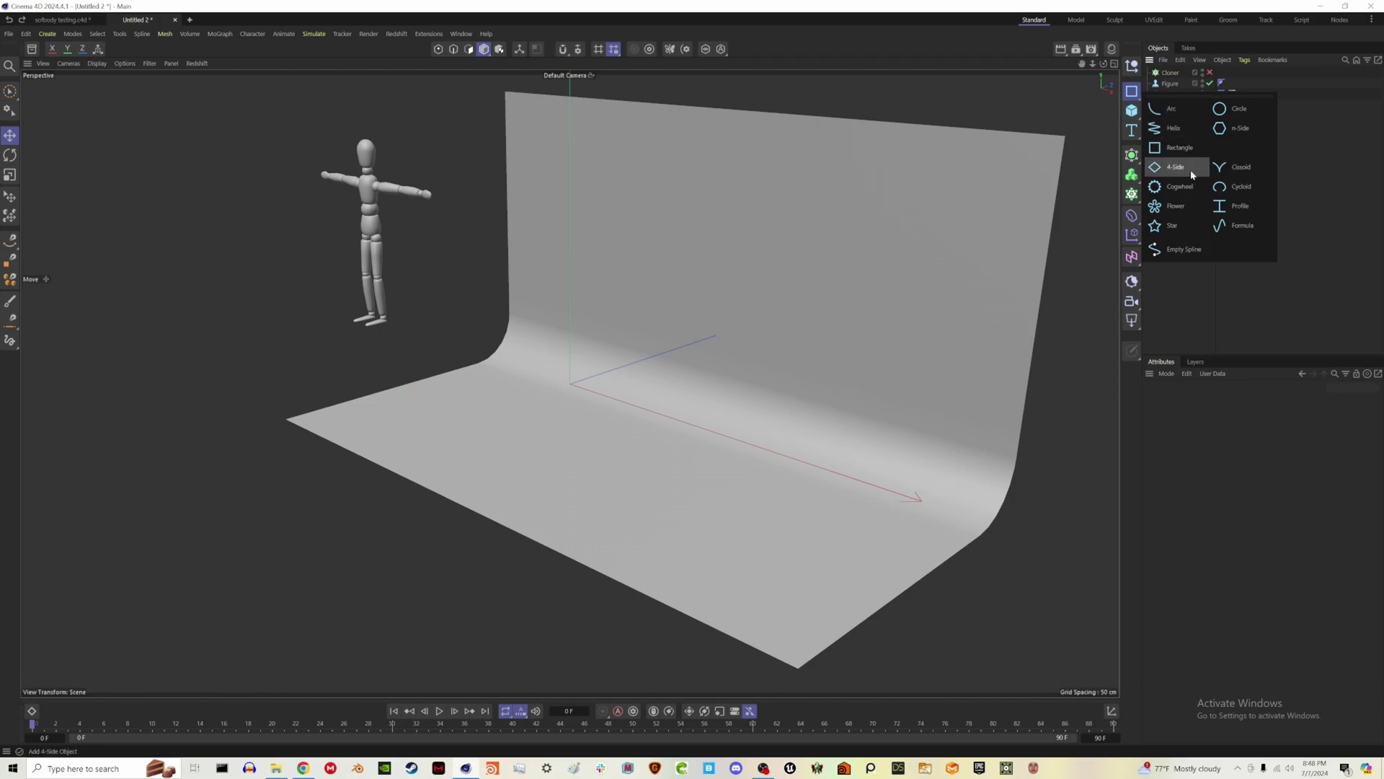
click(1183, 225)
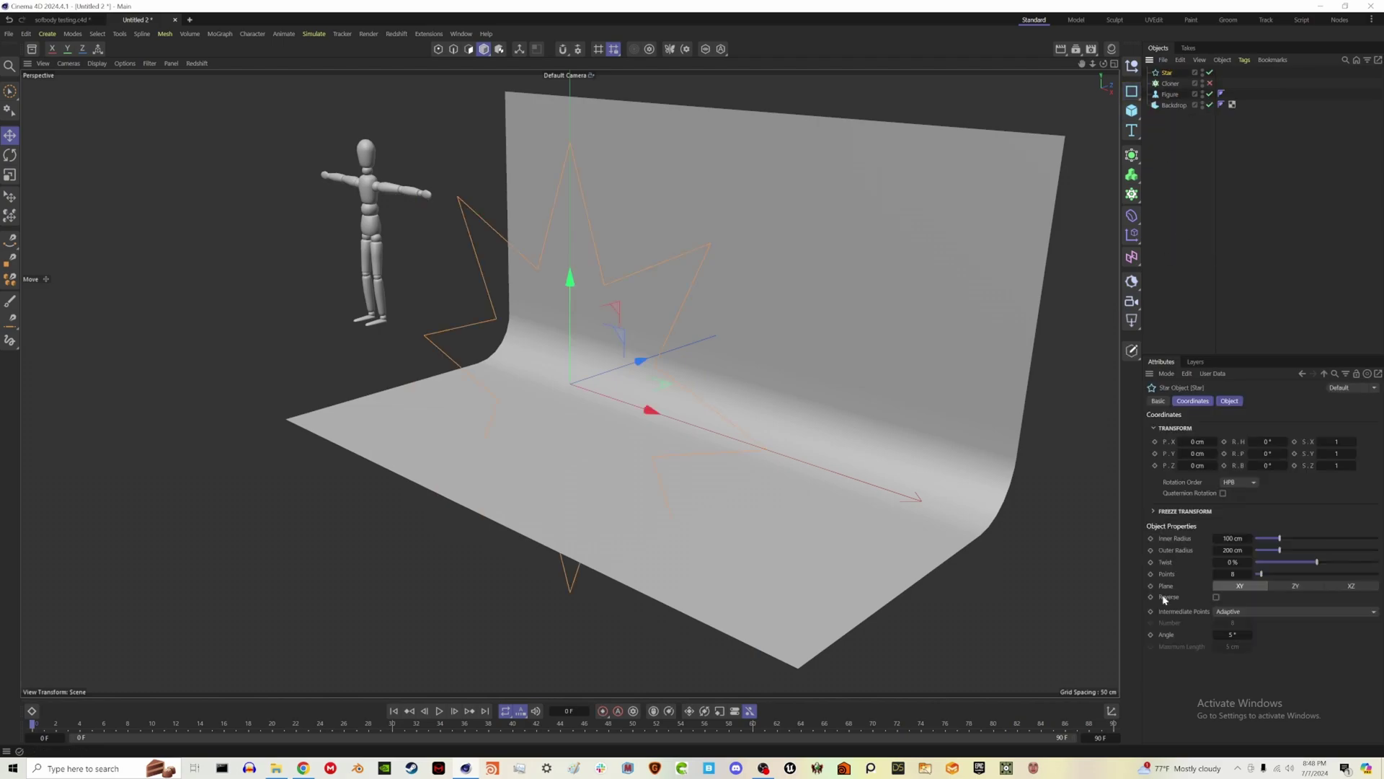
double_click(1250, 576)
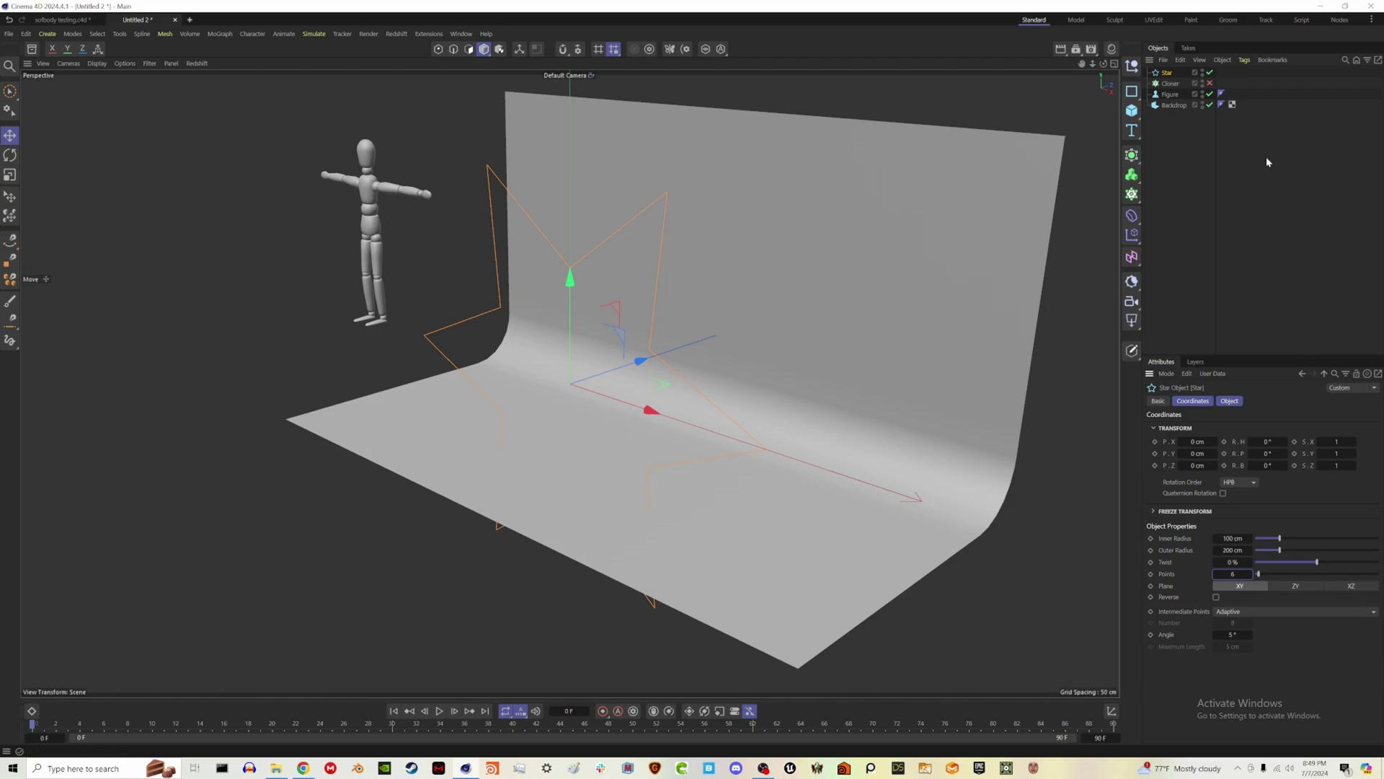
drag(1250, 538, 1186, 545)
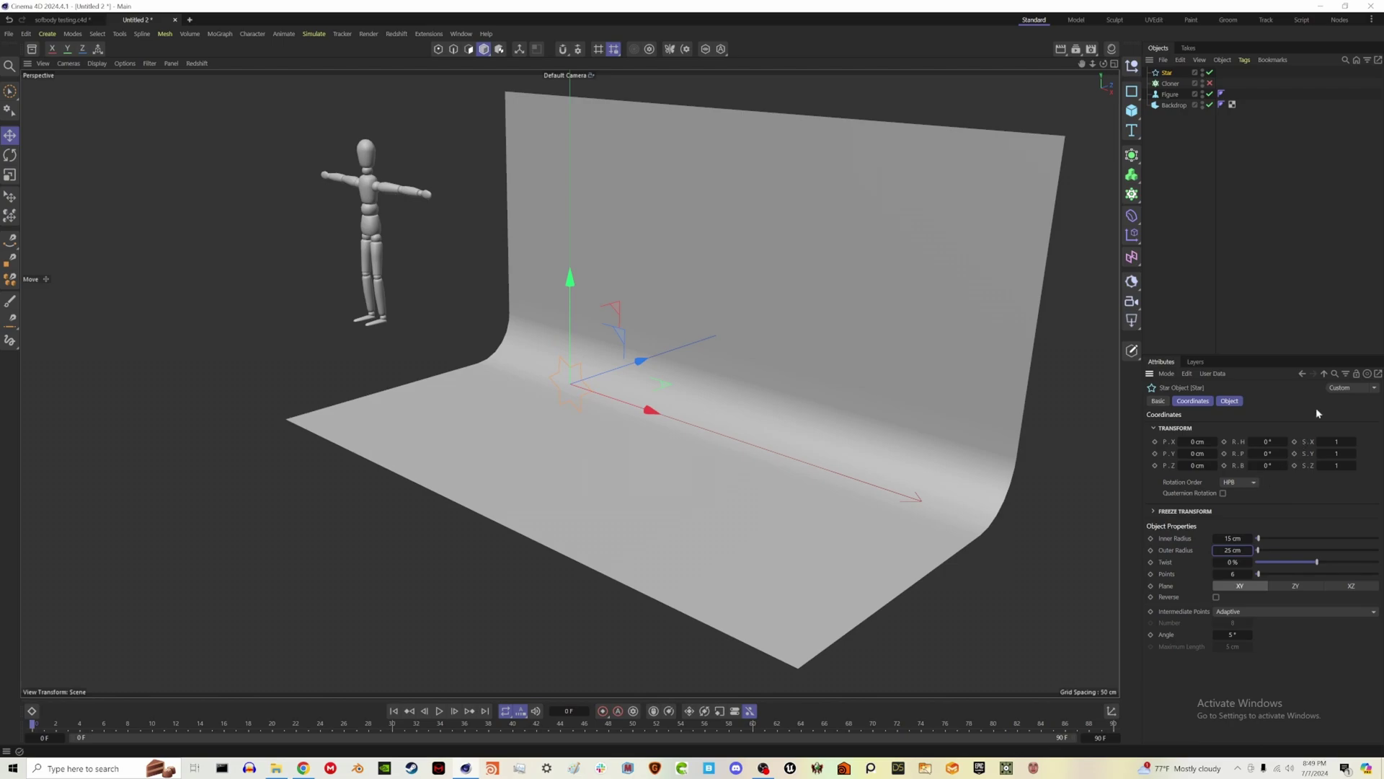
click(1267, 283)
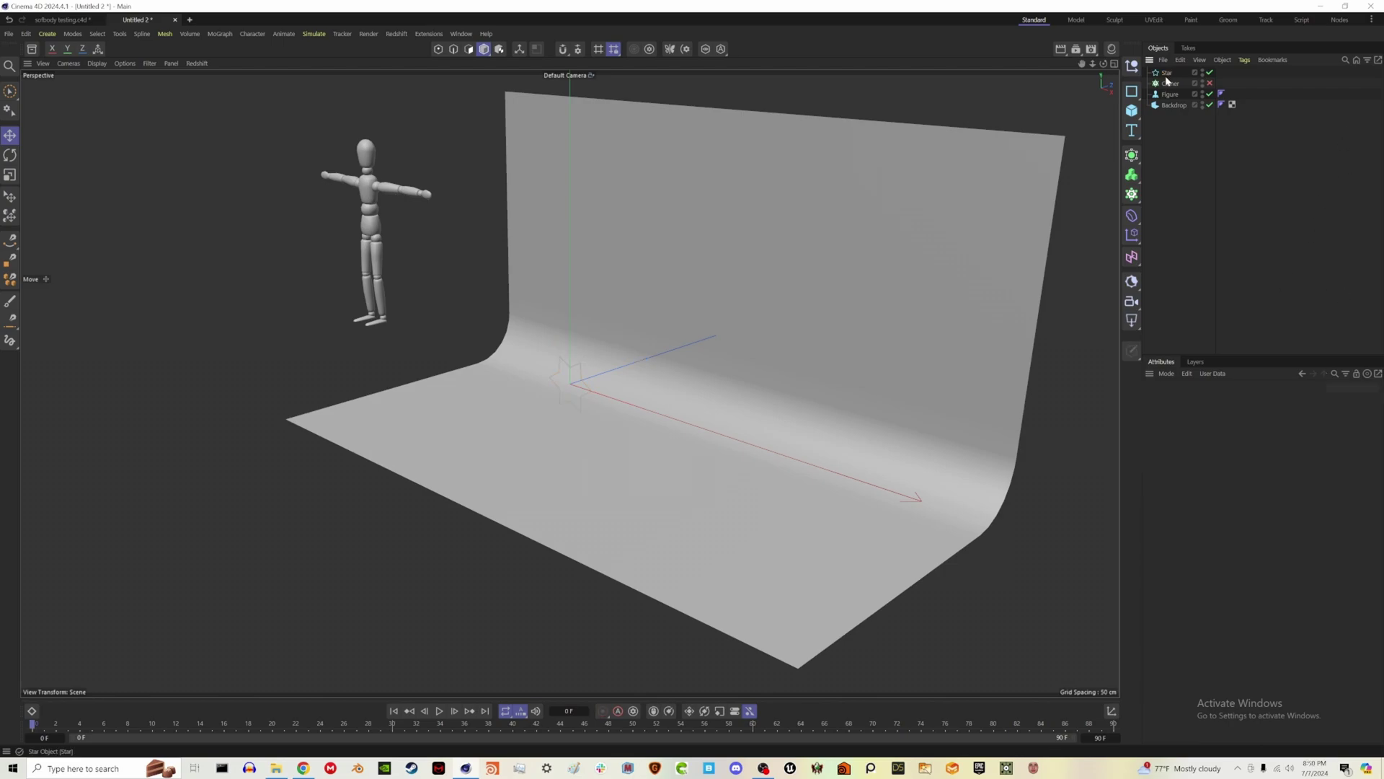
Step: Add an Extrude generator, nest the Star spline inside it and set the extrusion offset to 10 cm
click(1132, 155)
click(1171, 196)
drag(1167, 84, 1172, 73)
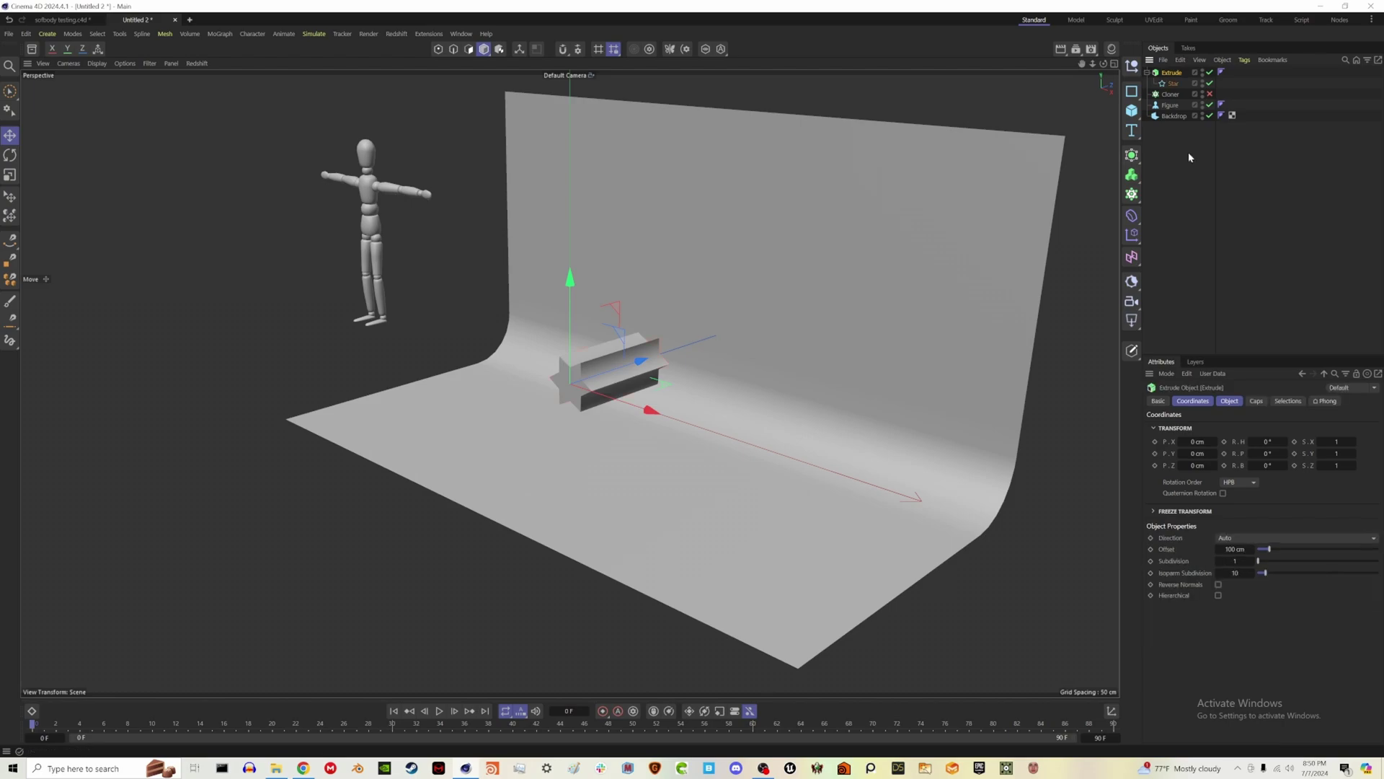
drag(1235, 548, 1188, 550)
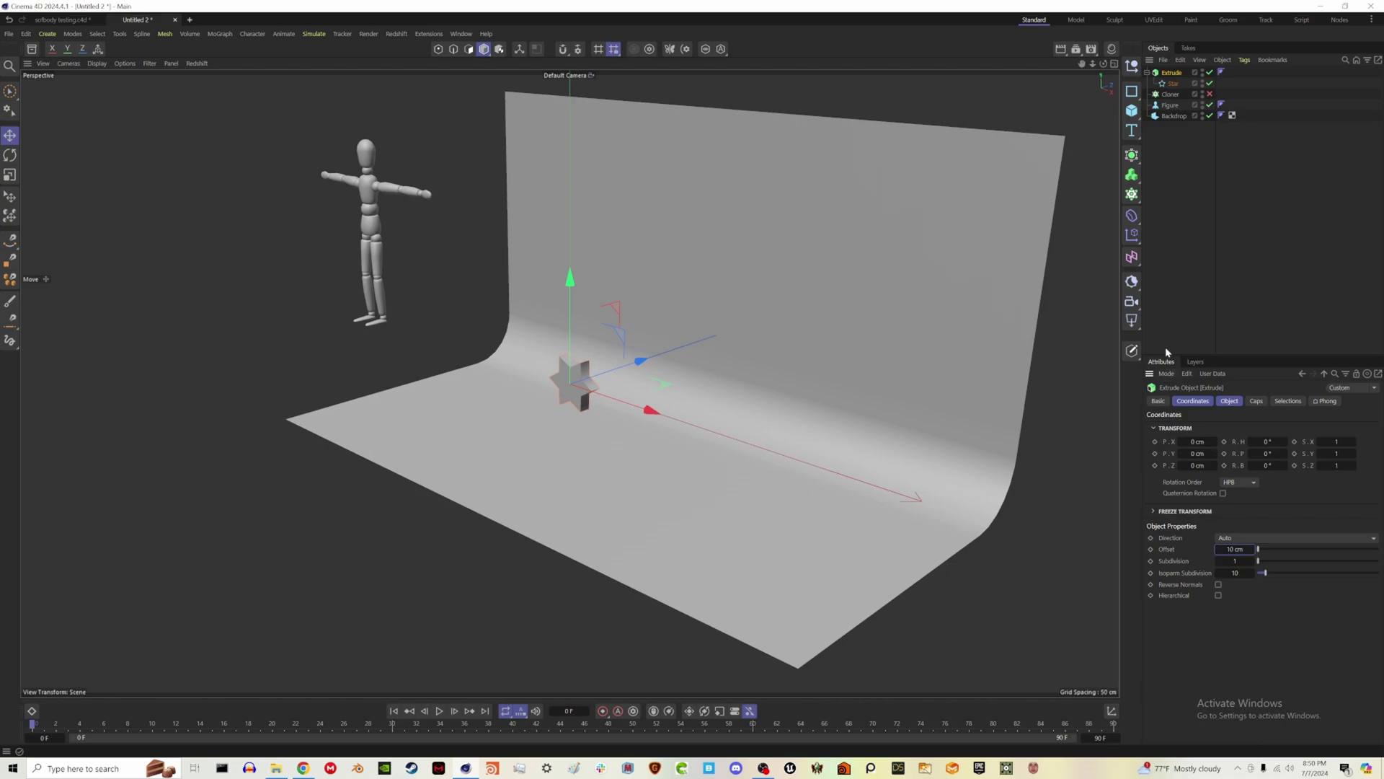
Step: Switch the viewport shading to display mesh lines on the objects around the extruded star
key(n)
key(b)
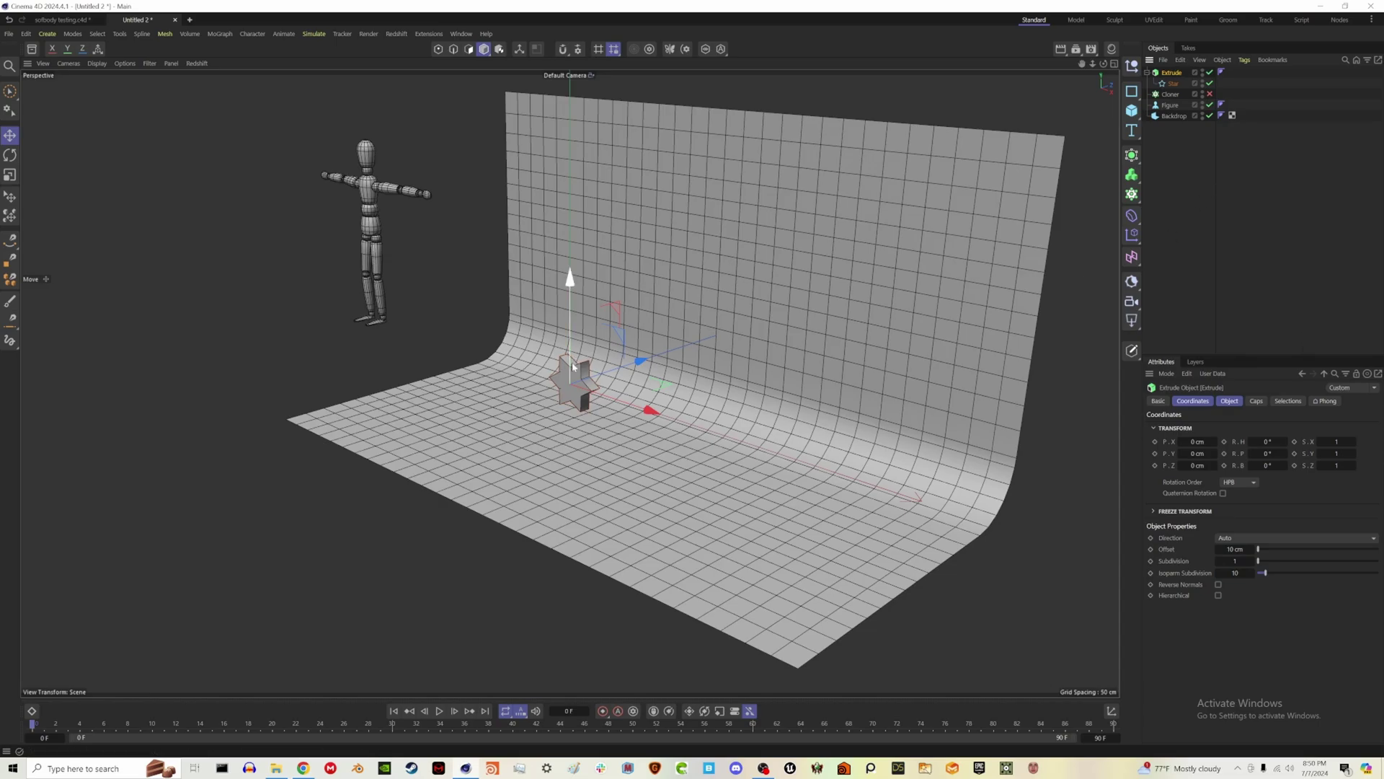
scroll(571, 397, up, 5)
scroll(571, 397, up, 5)
mouse_move(570, 396)
alt+mouse_down()
mouse_move(657, 383)
mouse_move(576, 401)
alt+mouse_up()
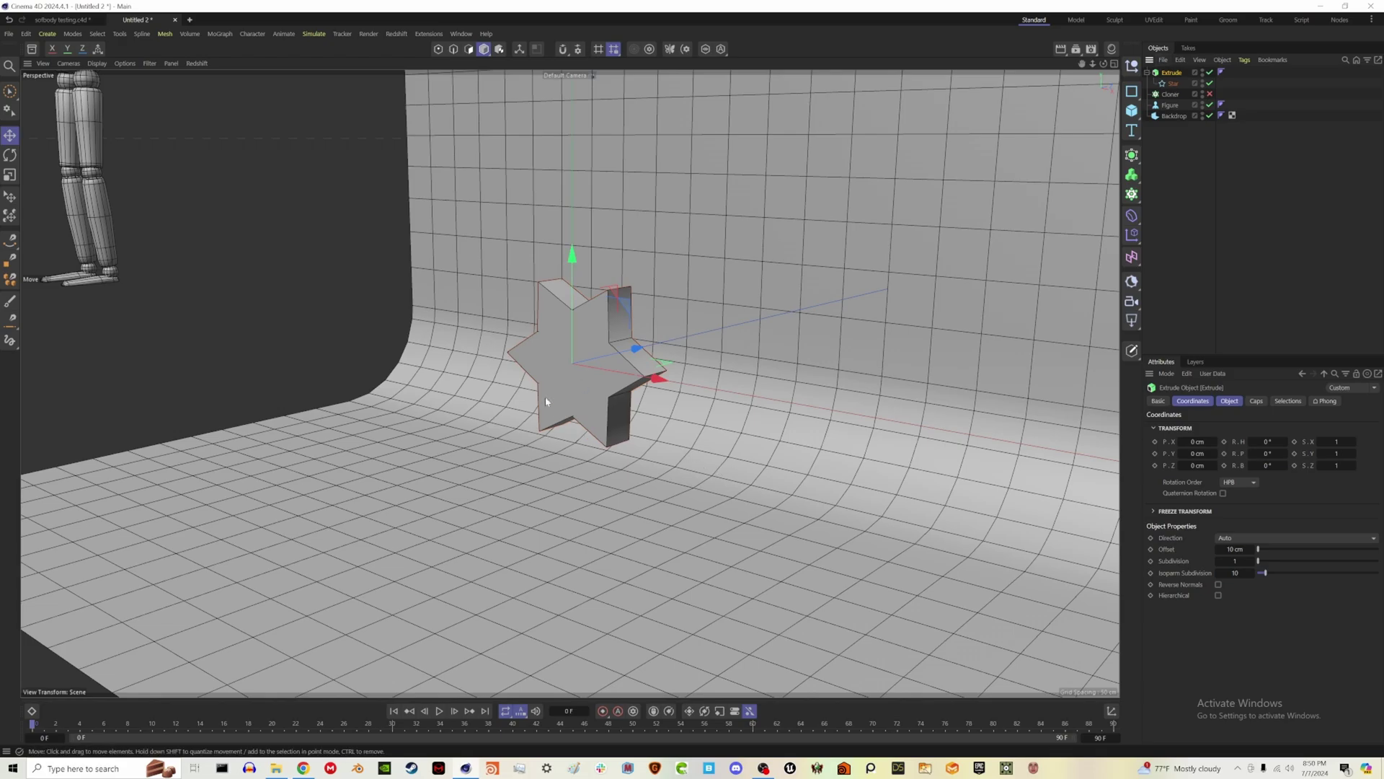
Step: Add a Volume Builder, nest the extruded star inside it and set the voxel size to 1 cm
click(1132, 174)
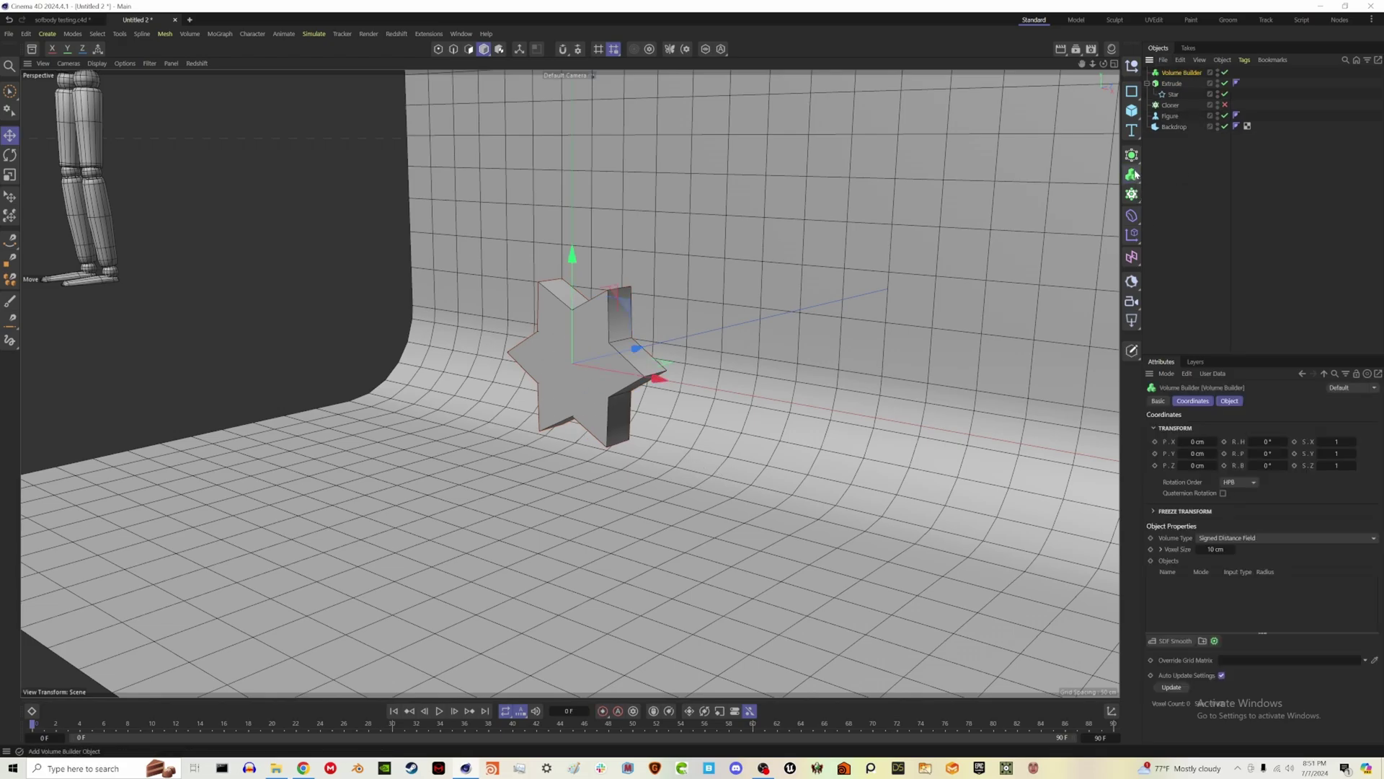
drag(1174, 82, 1175, 72)
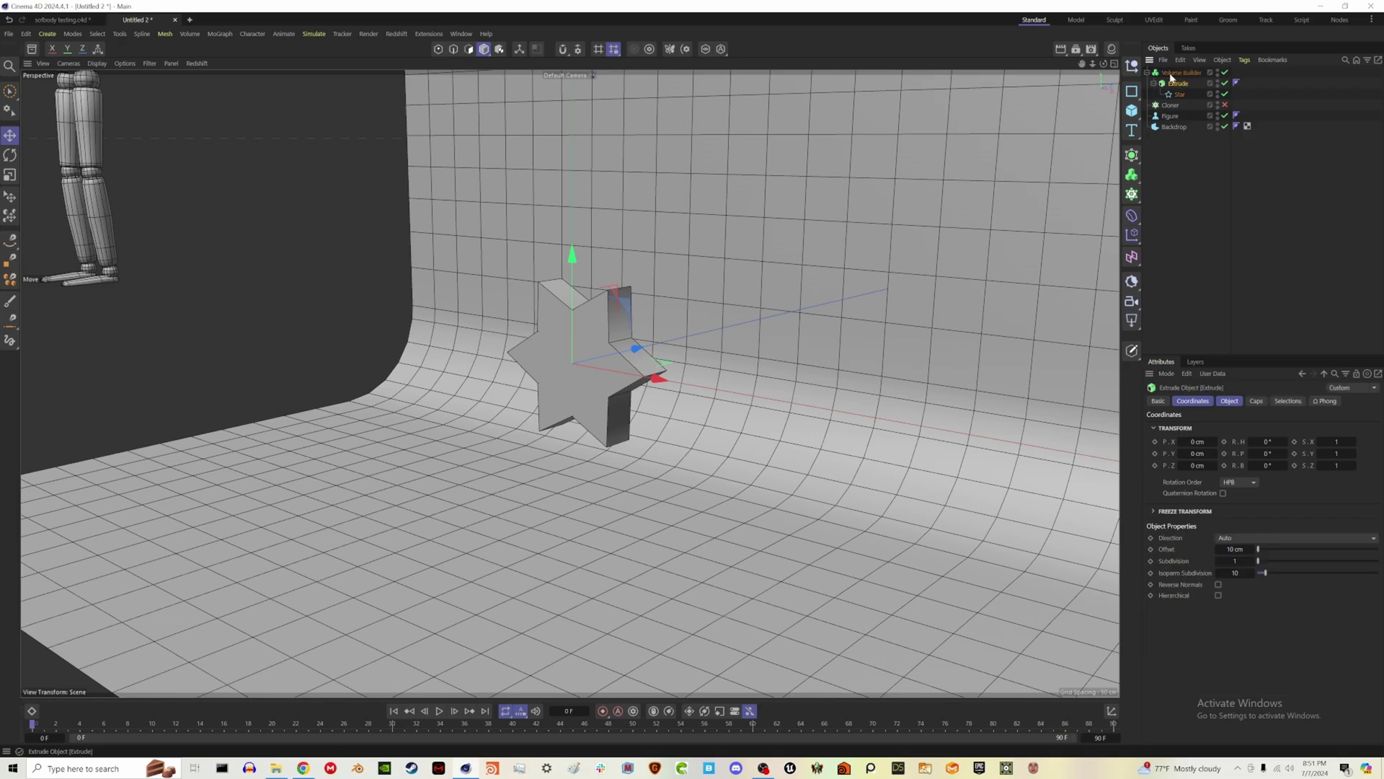
click(1216, 549)
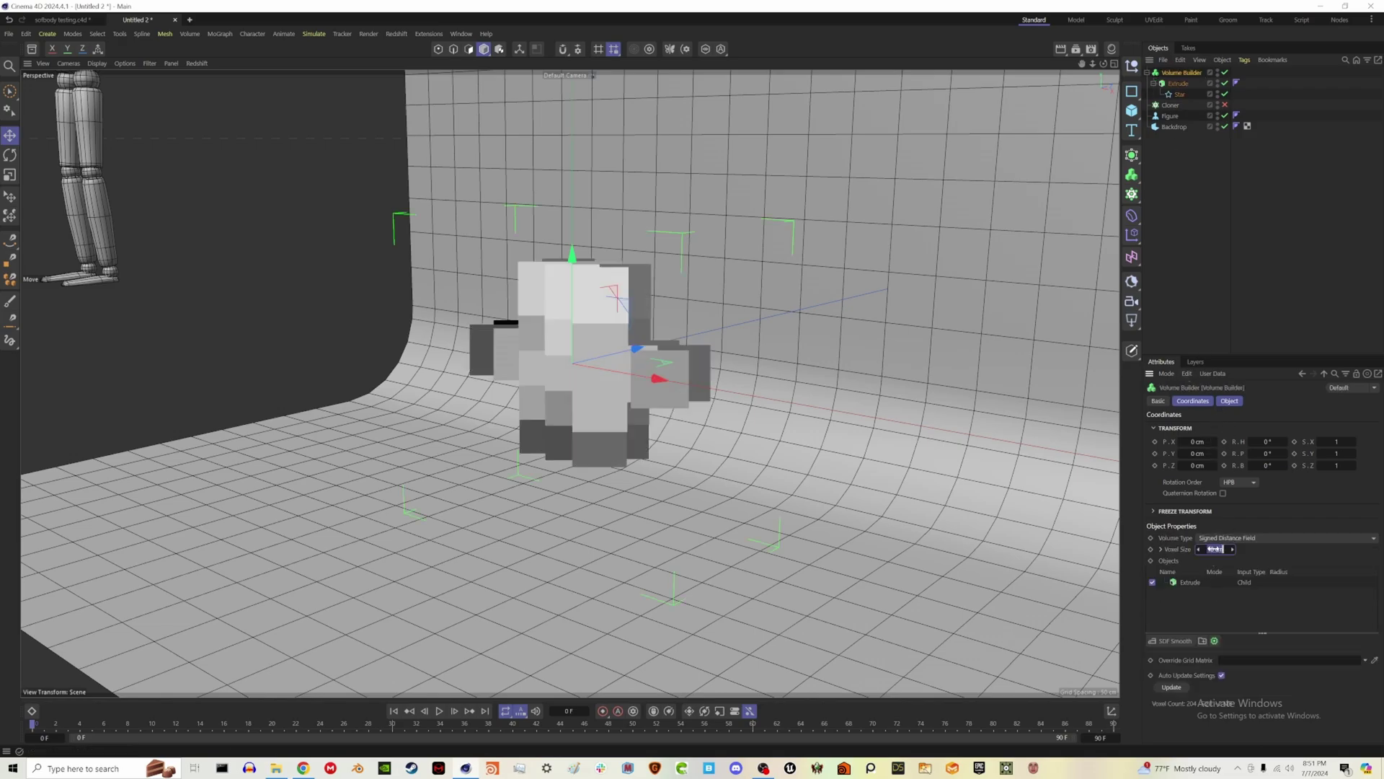
text(1)
key(Return)
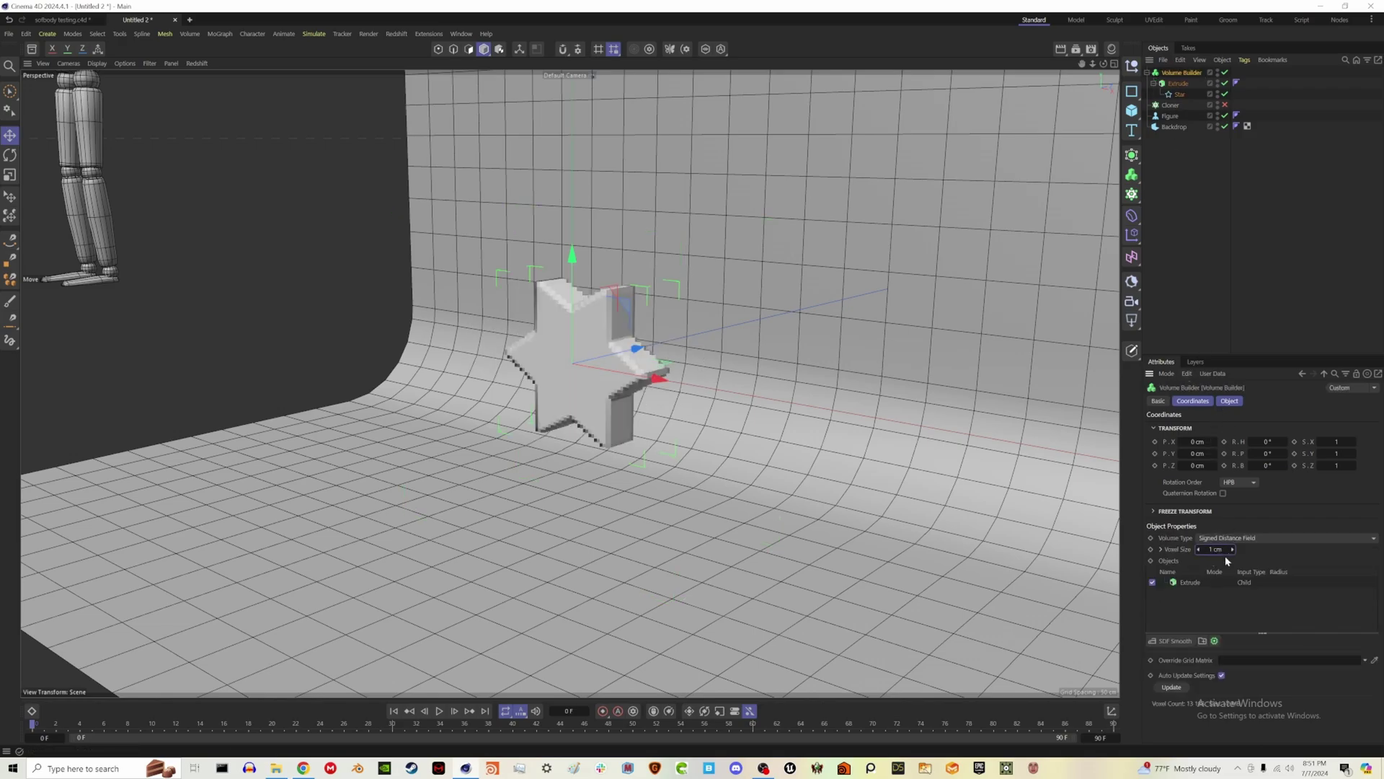
Step: Add an SDF Smooth filter to the Volume Builder and reduce its strength
click(1181, 641)
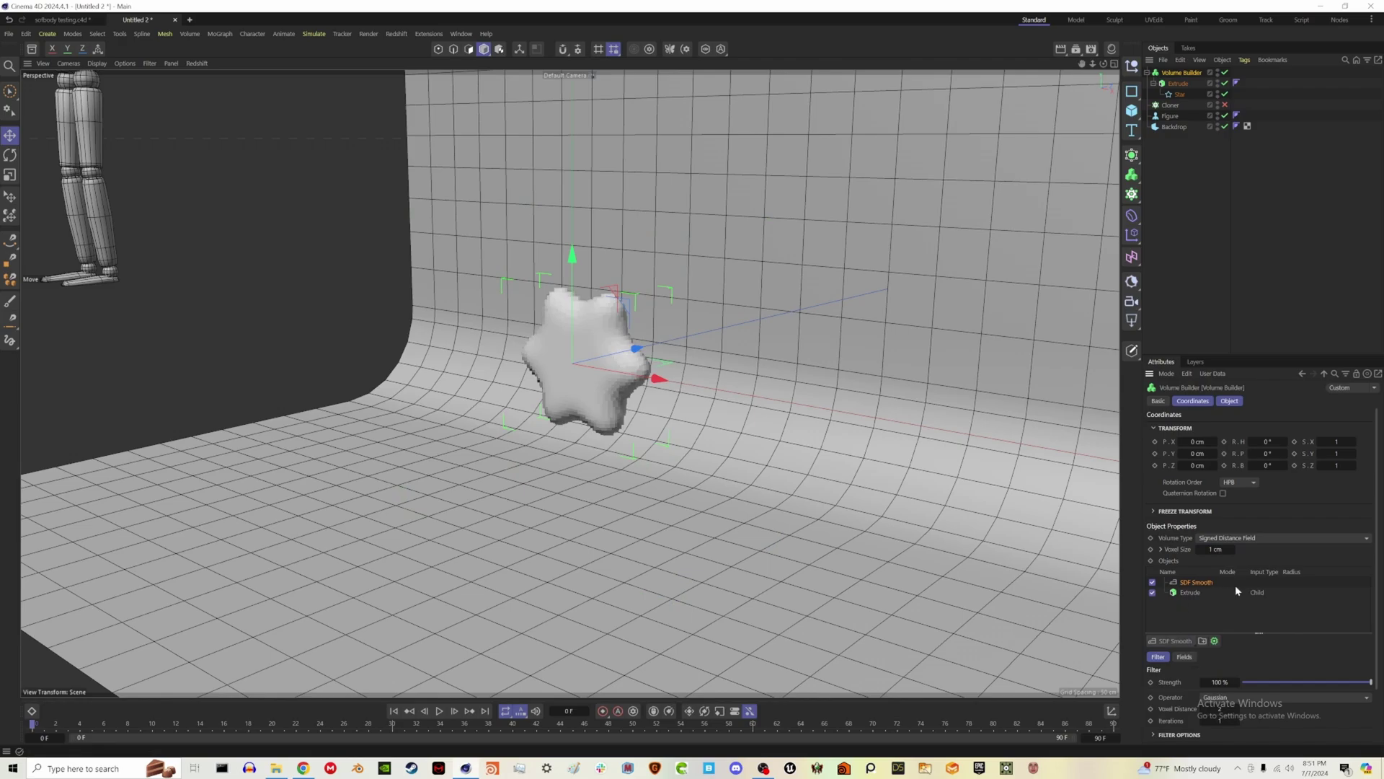
drag(1354, 680, 1270, 695)
click(1189, 224)
Step: Add a Volume Mesher and a Remesh generator, nesting the Volume Builder in the mesher and the mesher in Remesh
click(1131, 175)
click(1184, 209)
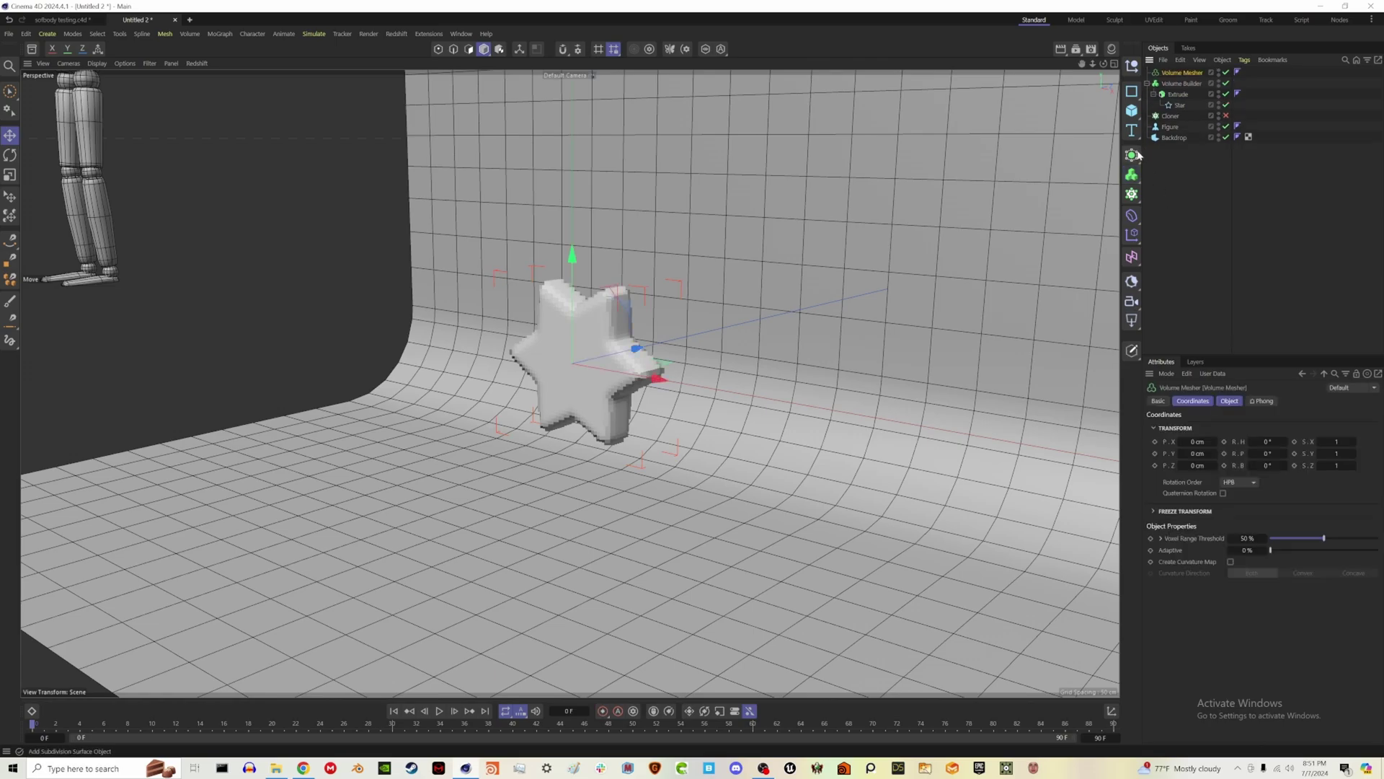
click(1132, 155)
click(1178, 337)
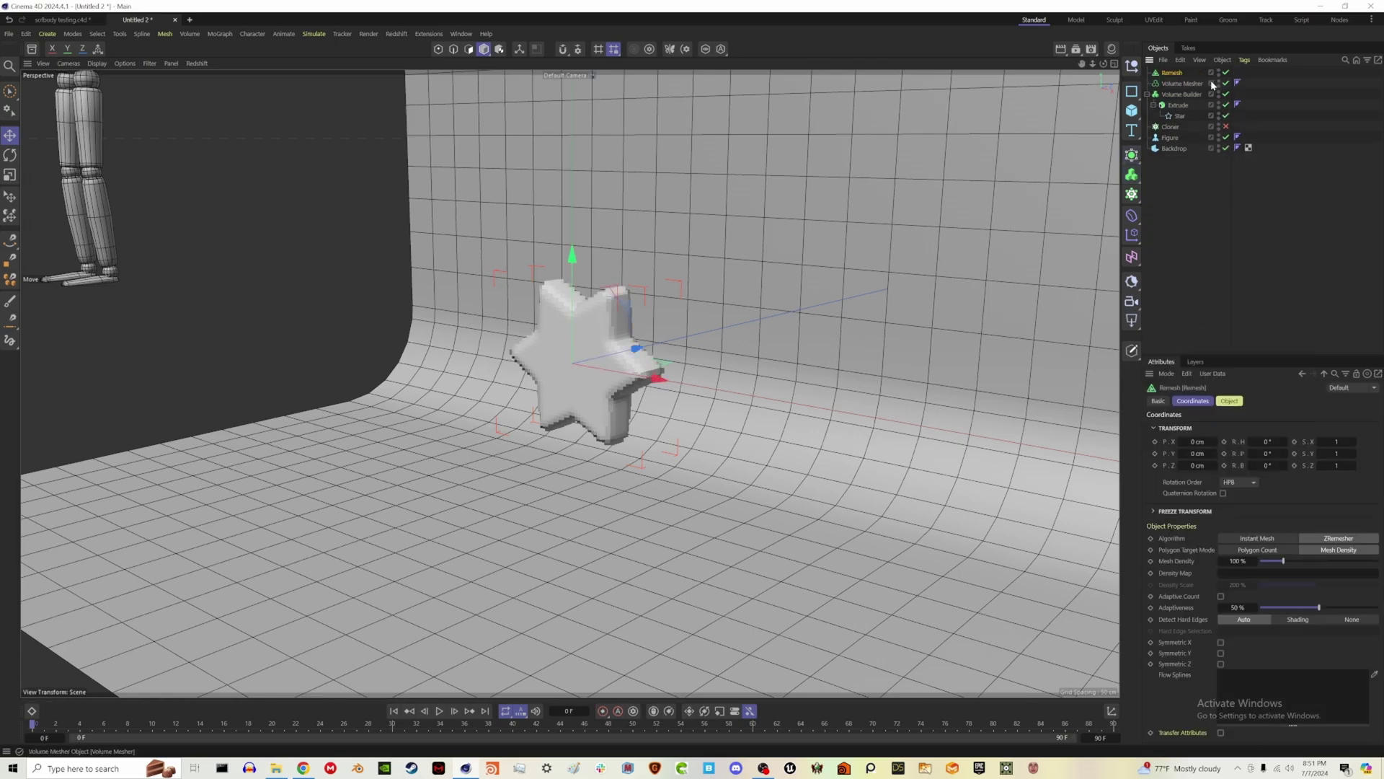
drag(1196, 86, 1170, 77)
click(1171, 73)
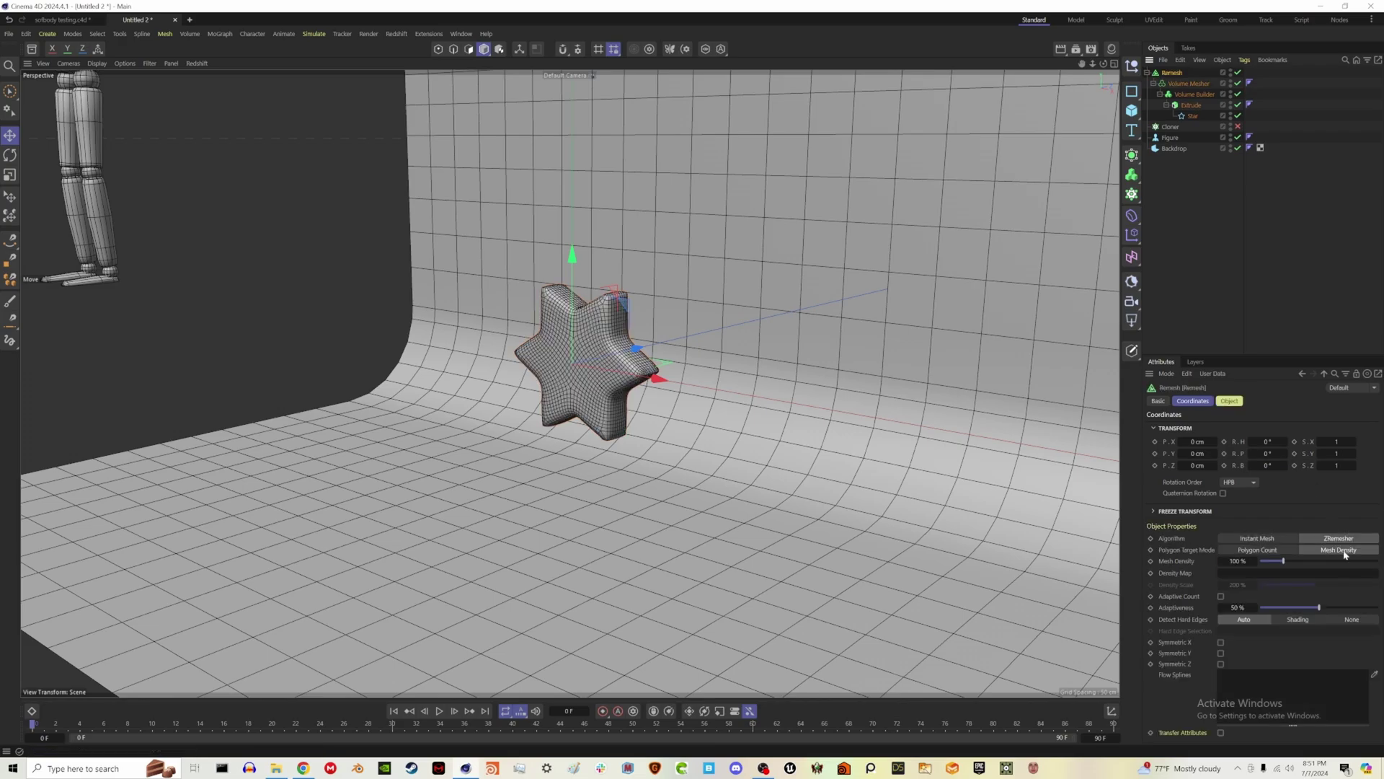
Step: Set the Remesh adaptiveness to 0% and enable symmetry on X, Y and Z
drag(1305, 608, 1217, 603)
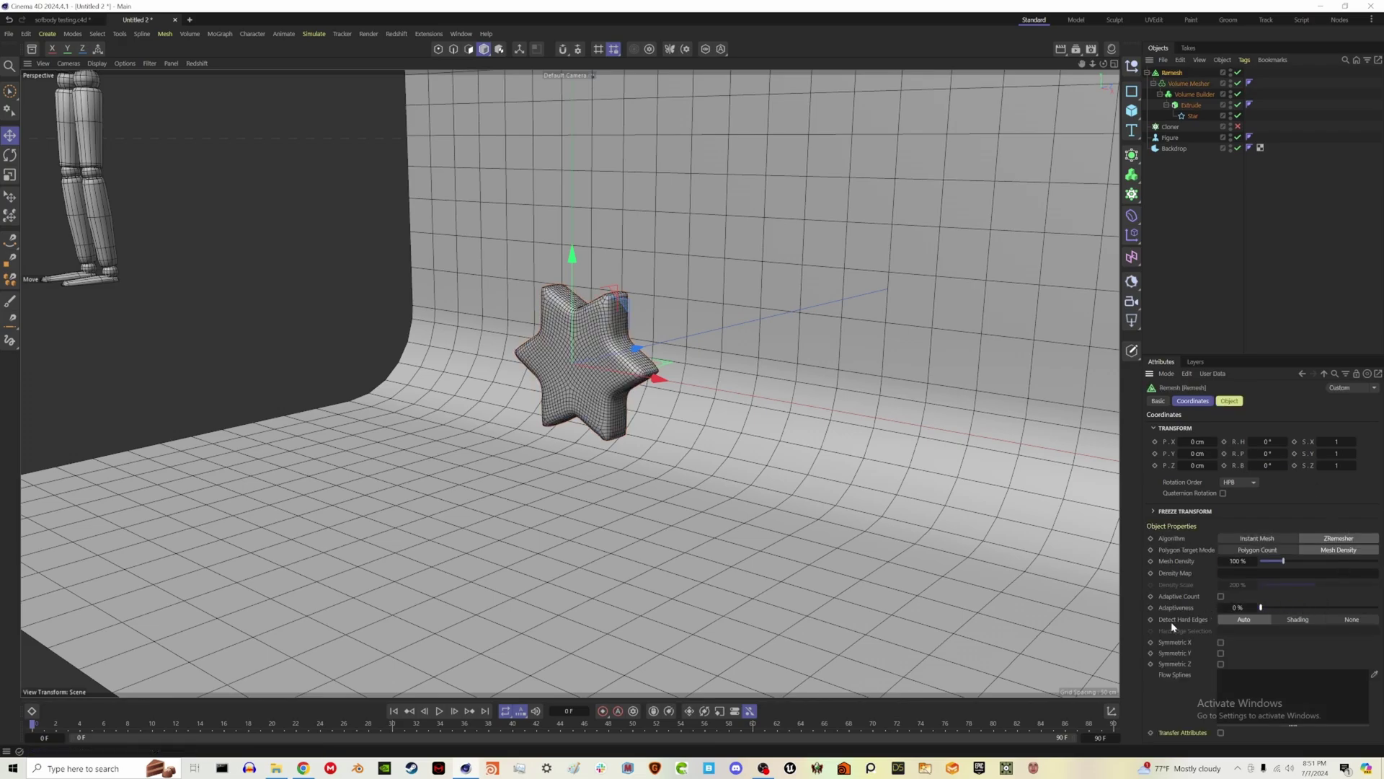
click(1221, 642)
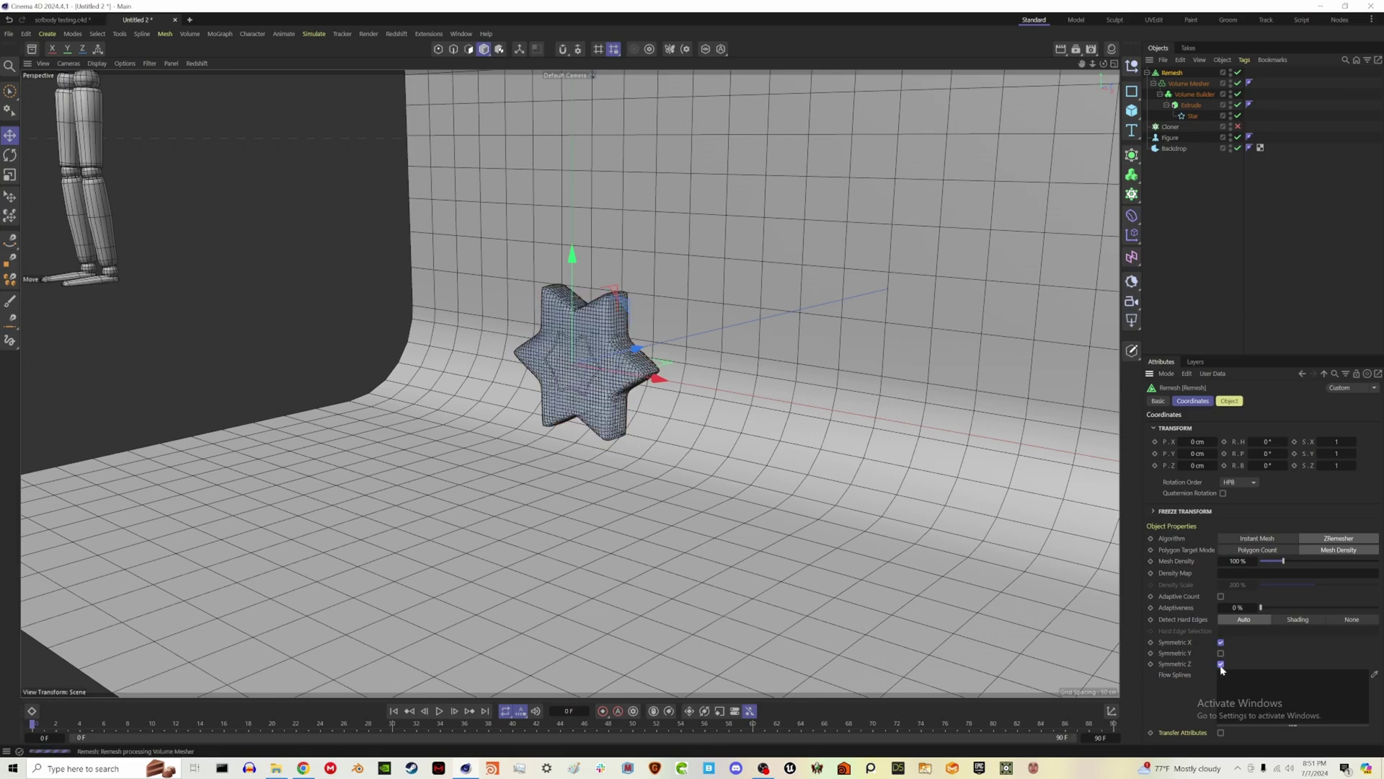
click(1221, 664)
click(1221, 653)
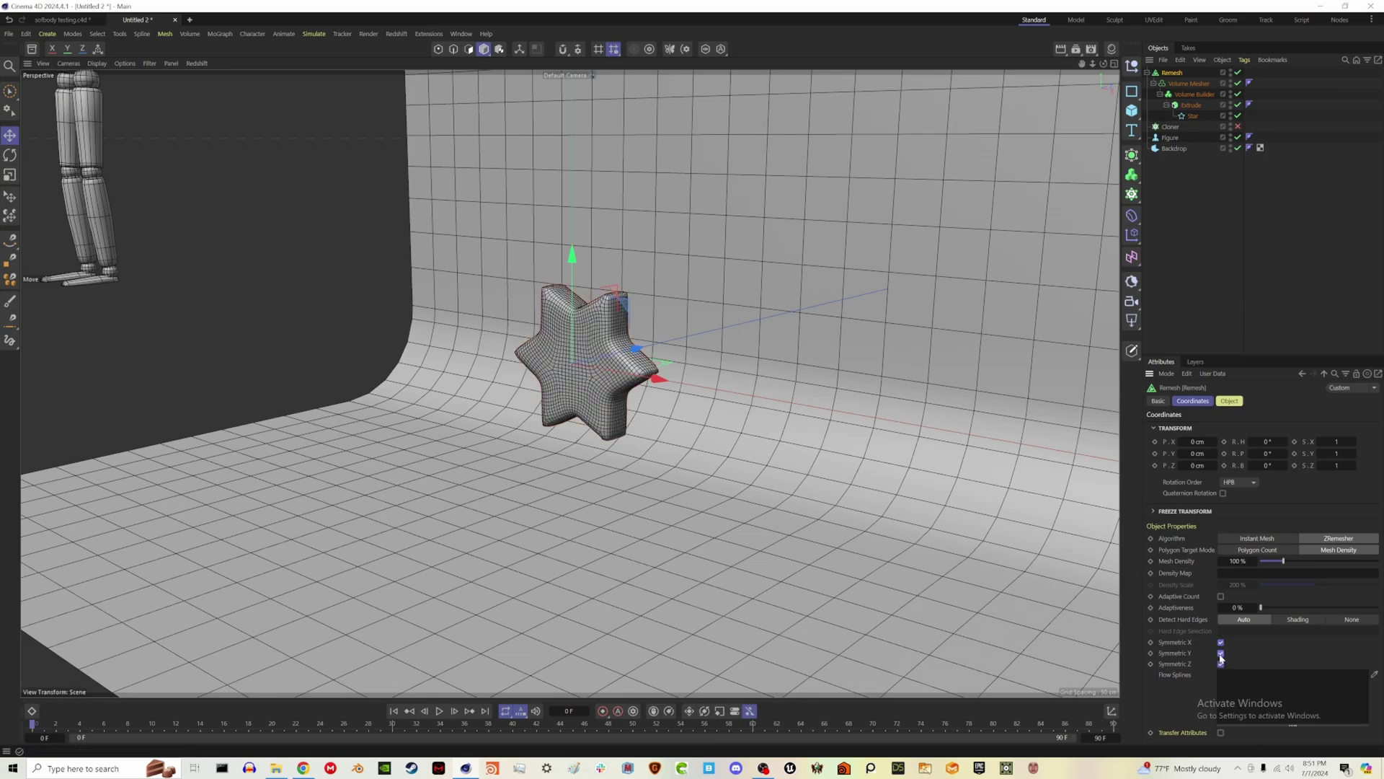
Step: Convert the Remesh setup with Current State to Object, then hide the original generator and collapse its hierarchy
right_click(1170, 74)
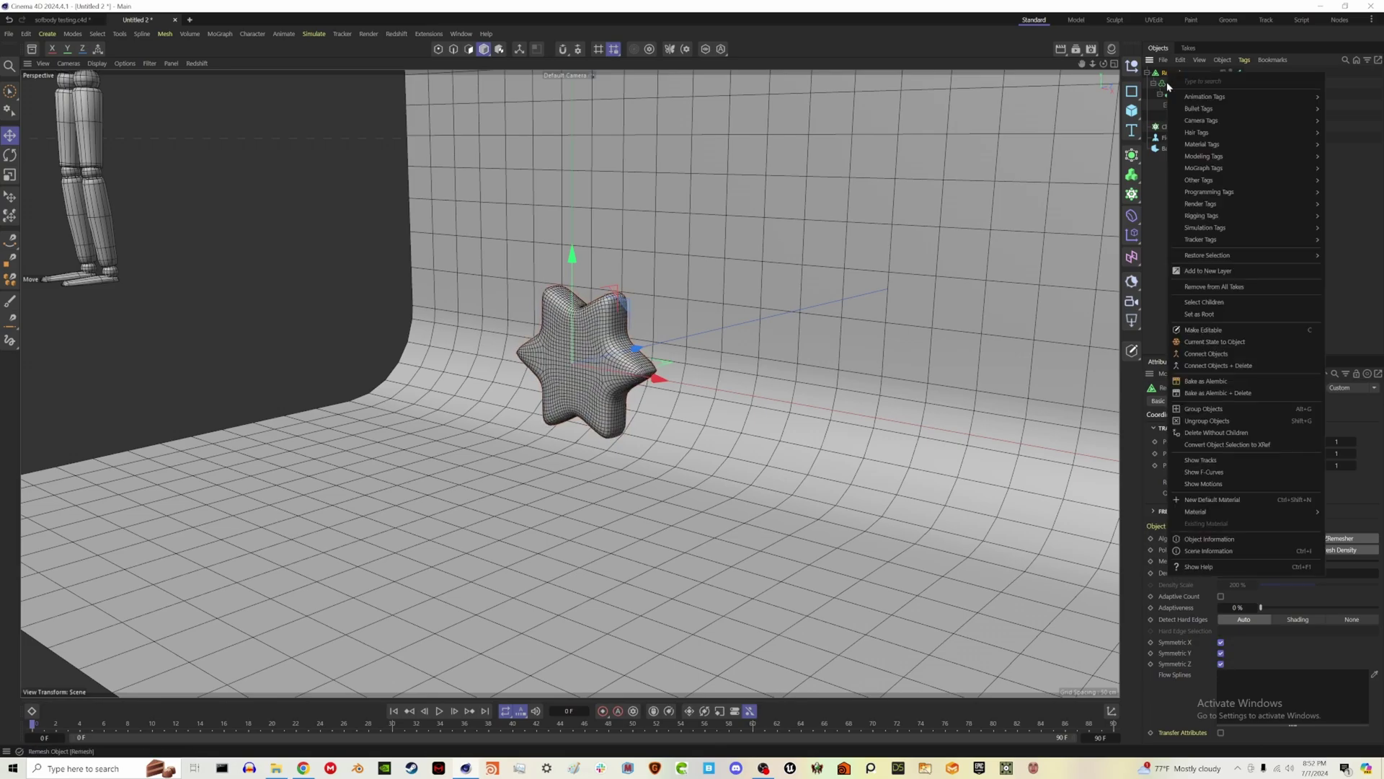
click(1238, 343)
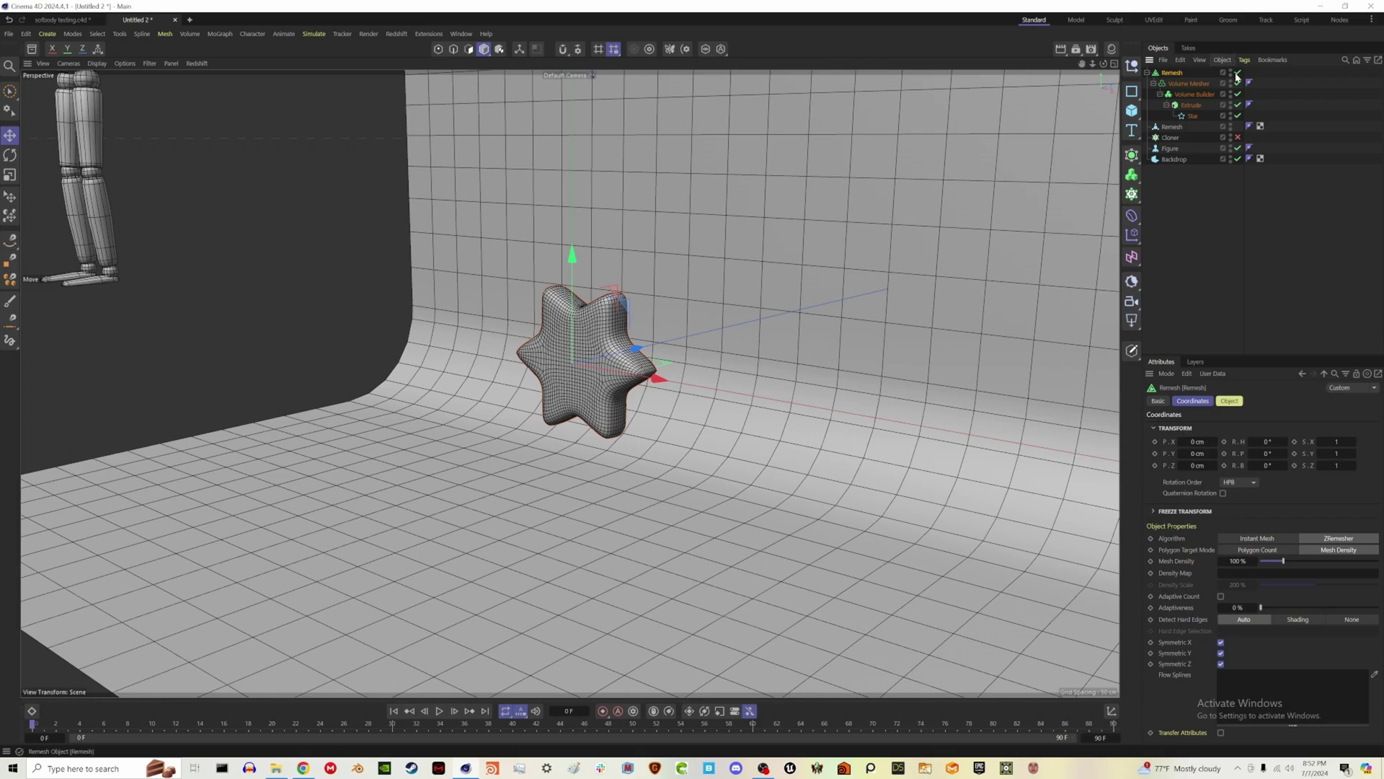
click(1232, 73)
click(1147, 73)
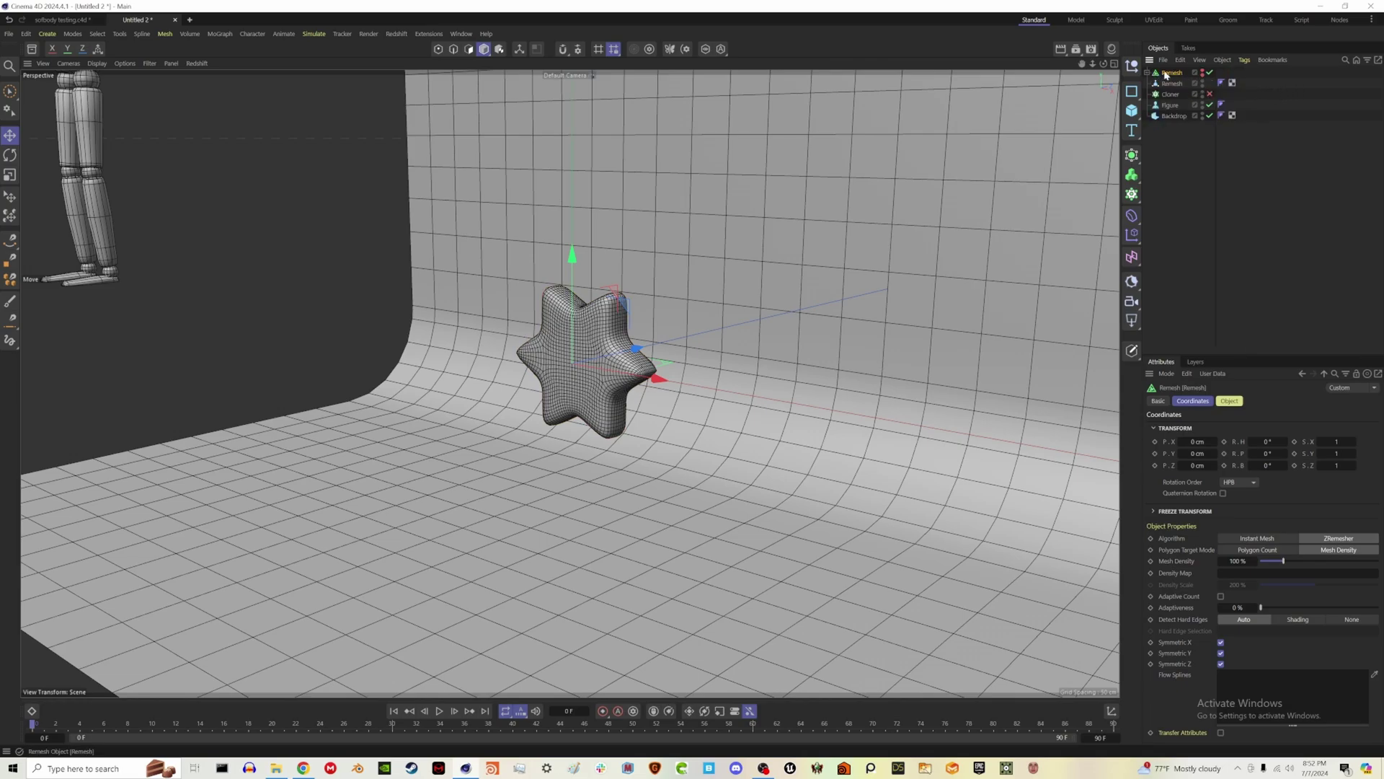
Step: Add a Null object and rename it ARCHIVE
click(1132, 65)
double_click(1170, 73)
text(ARCHIVE)
click(1197, 169)
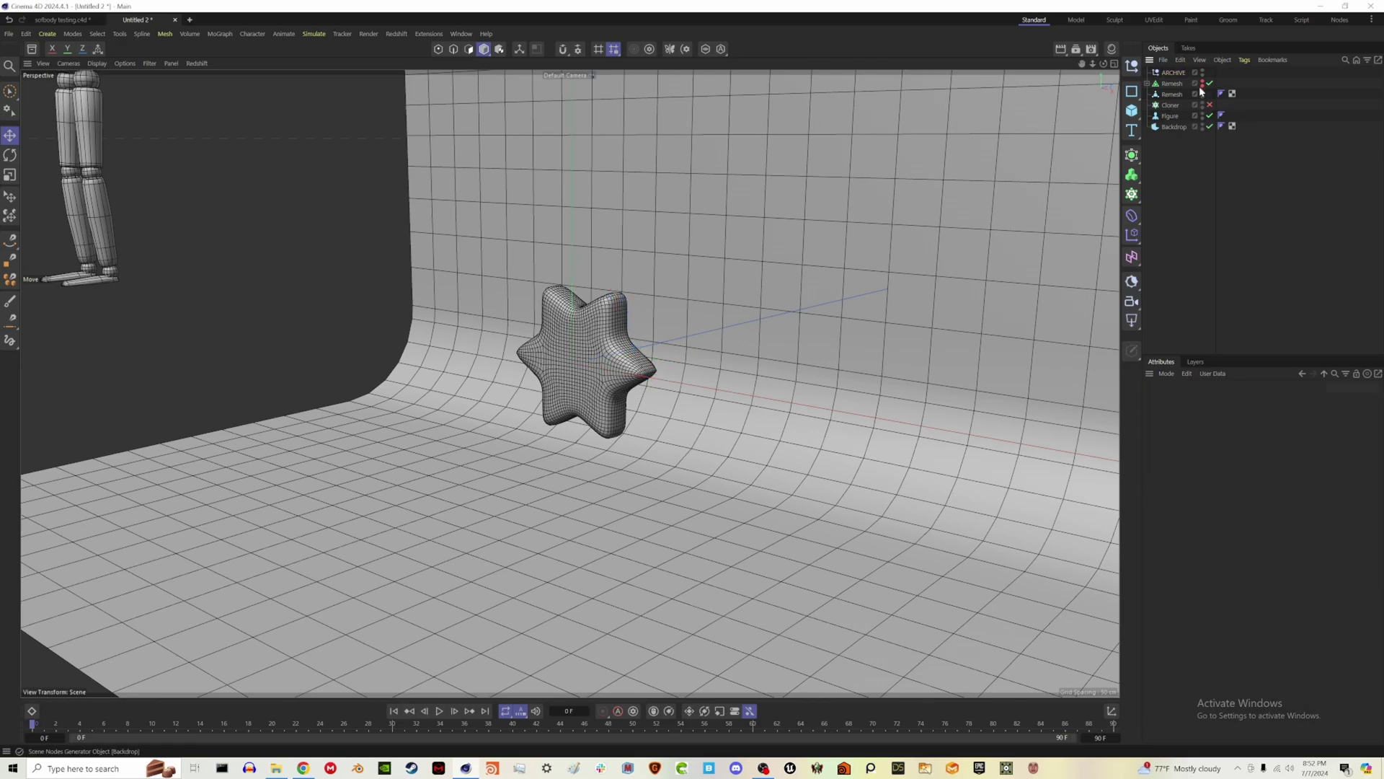
Step: File the original Remesh setup in the ARCHIVE null beneath the backdrop and rename the converted mesh star
drag(1173, 72, 1177, 127)
click(1147, 117)
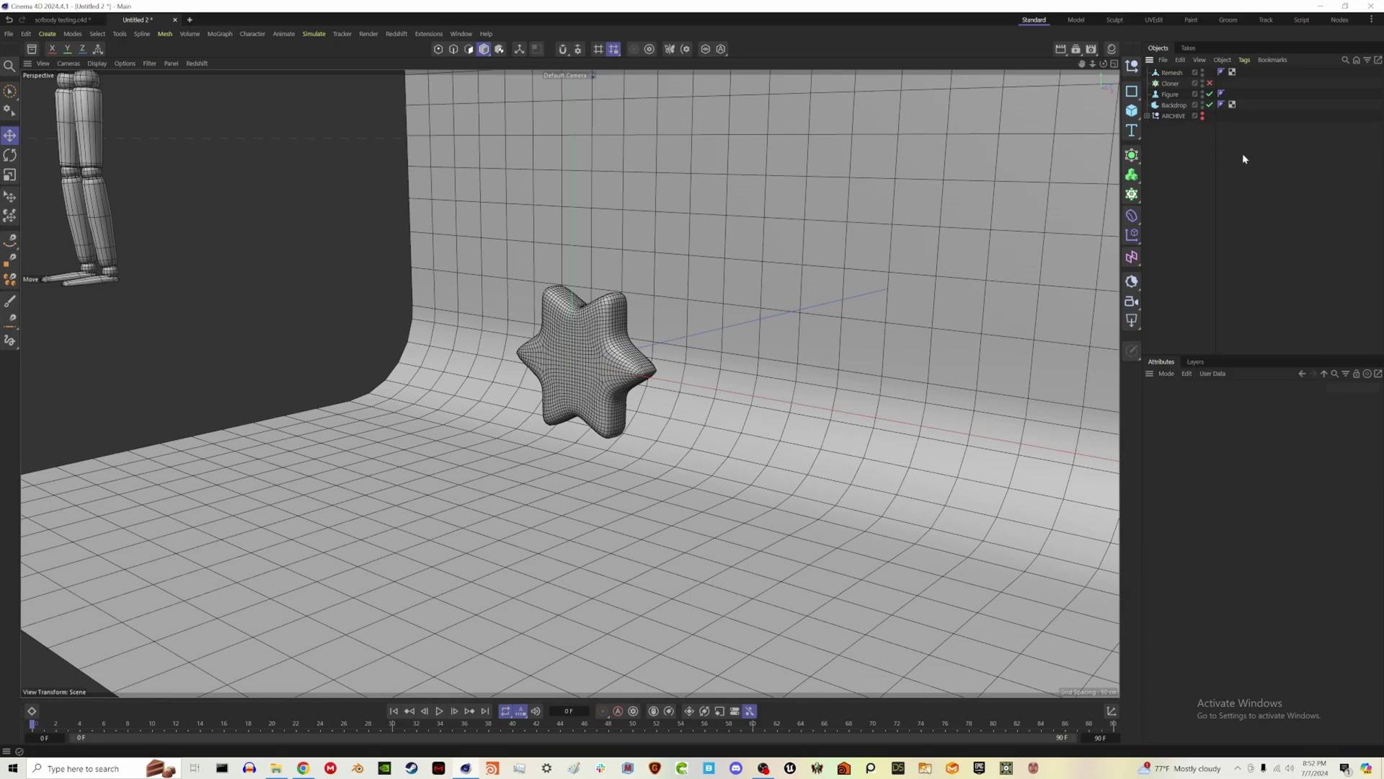
click(1181, 73)
double_click(1180, 73)
text(Btar)
key(Return)
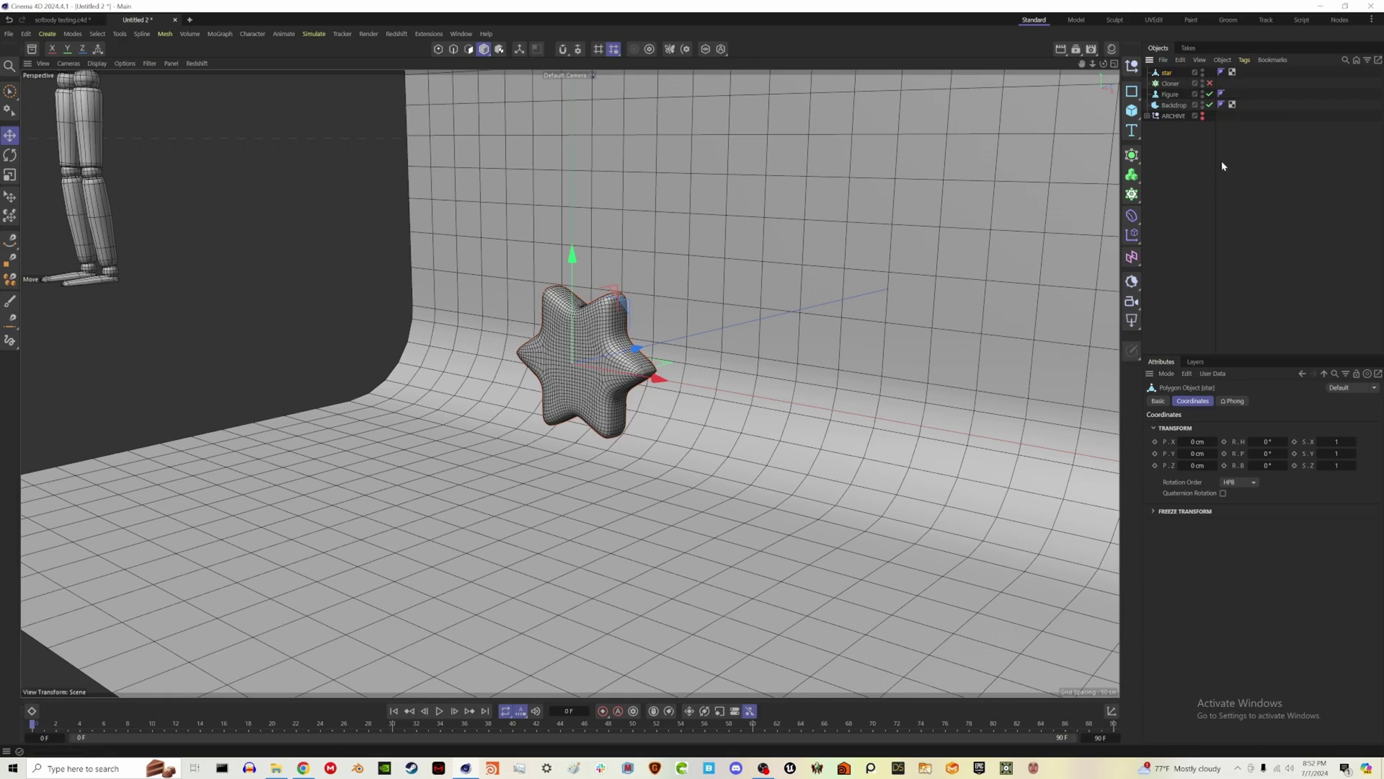
click(1172, 179)
Step: Nest the star in the Cloner, then enable the Cloner and set its pitch rotation to 0°
drag(1168, 74, 1173, 84)
click(1171, 73)
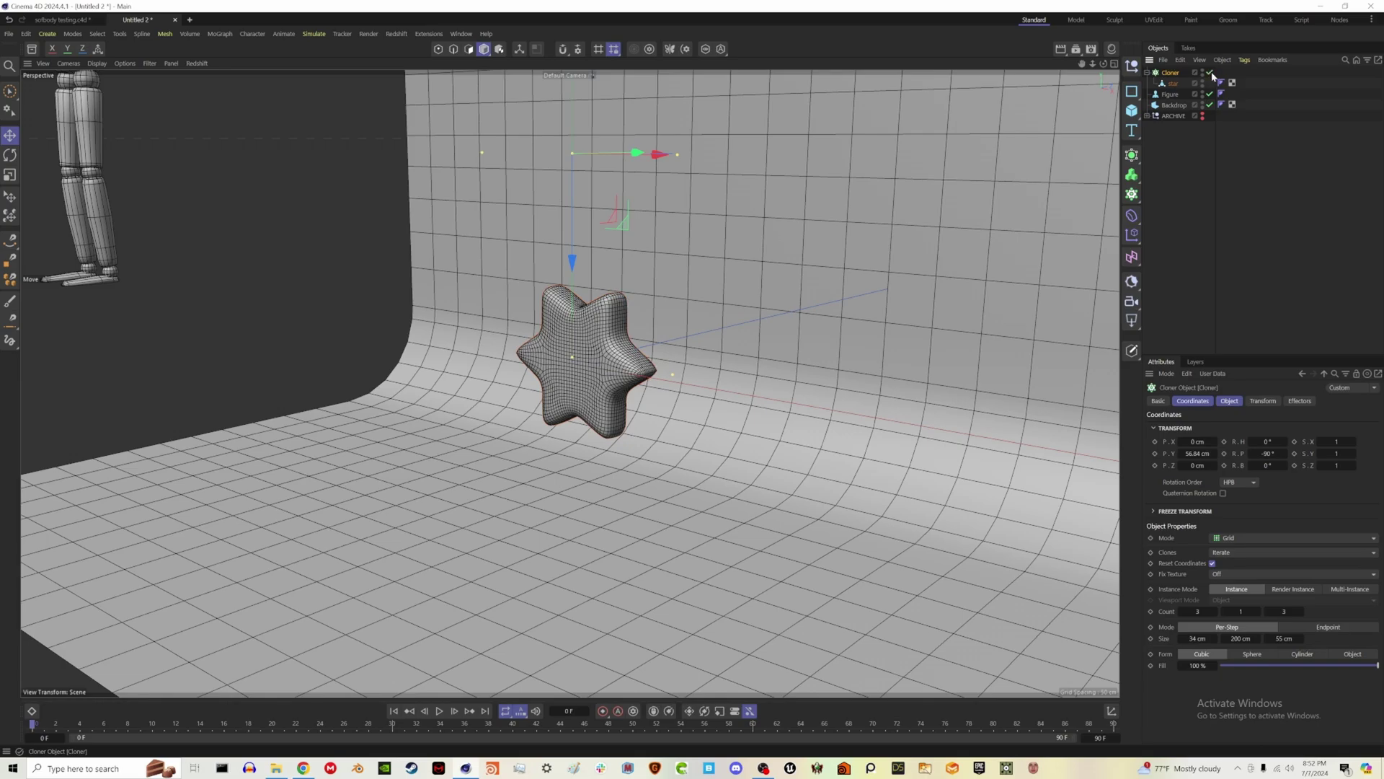
double_click(1274, 453)
text(0)
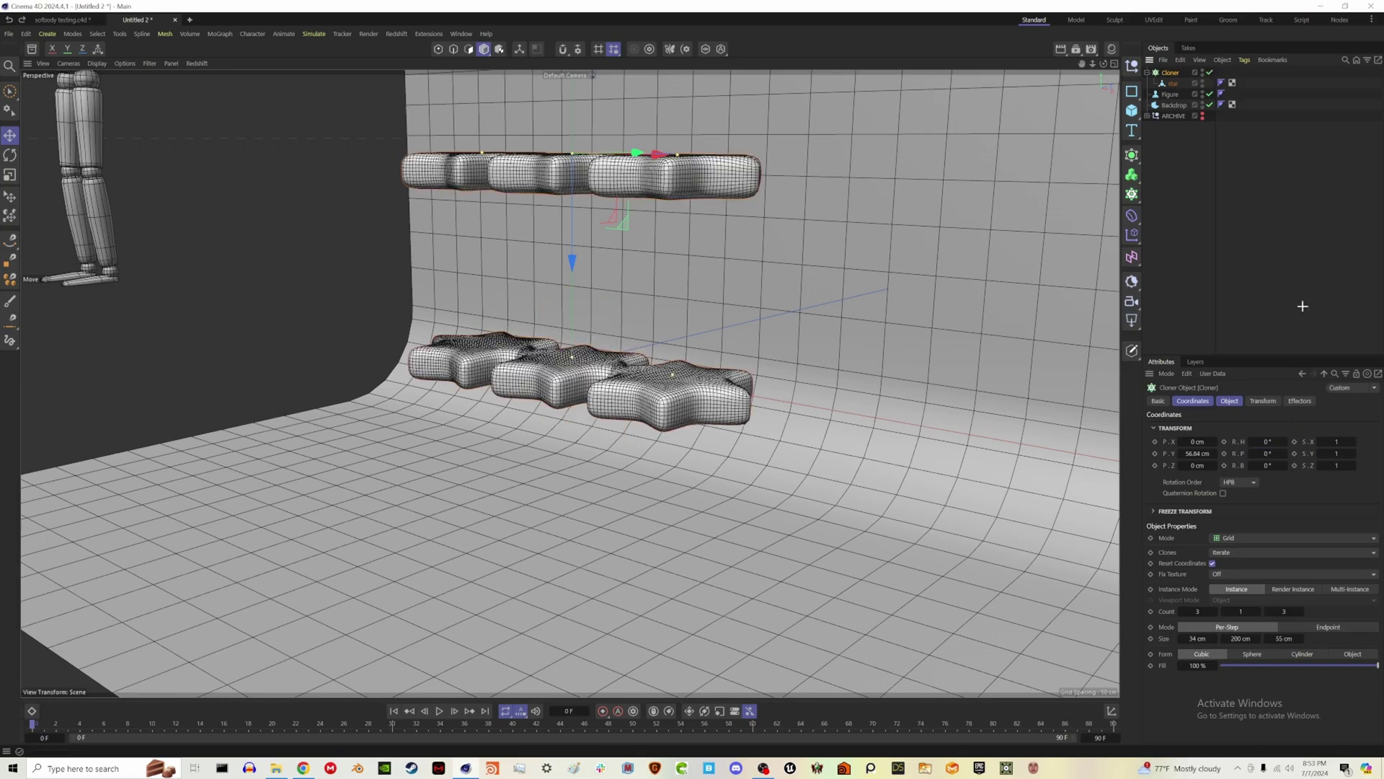
click(1302, 307)
click(1170, 73)
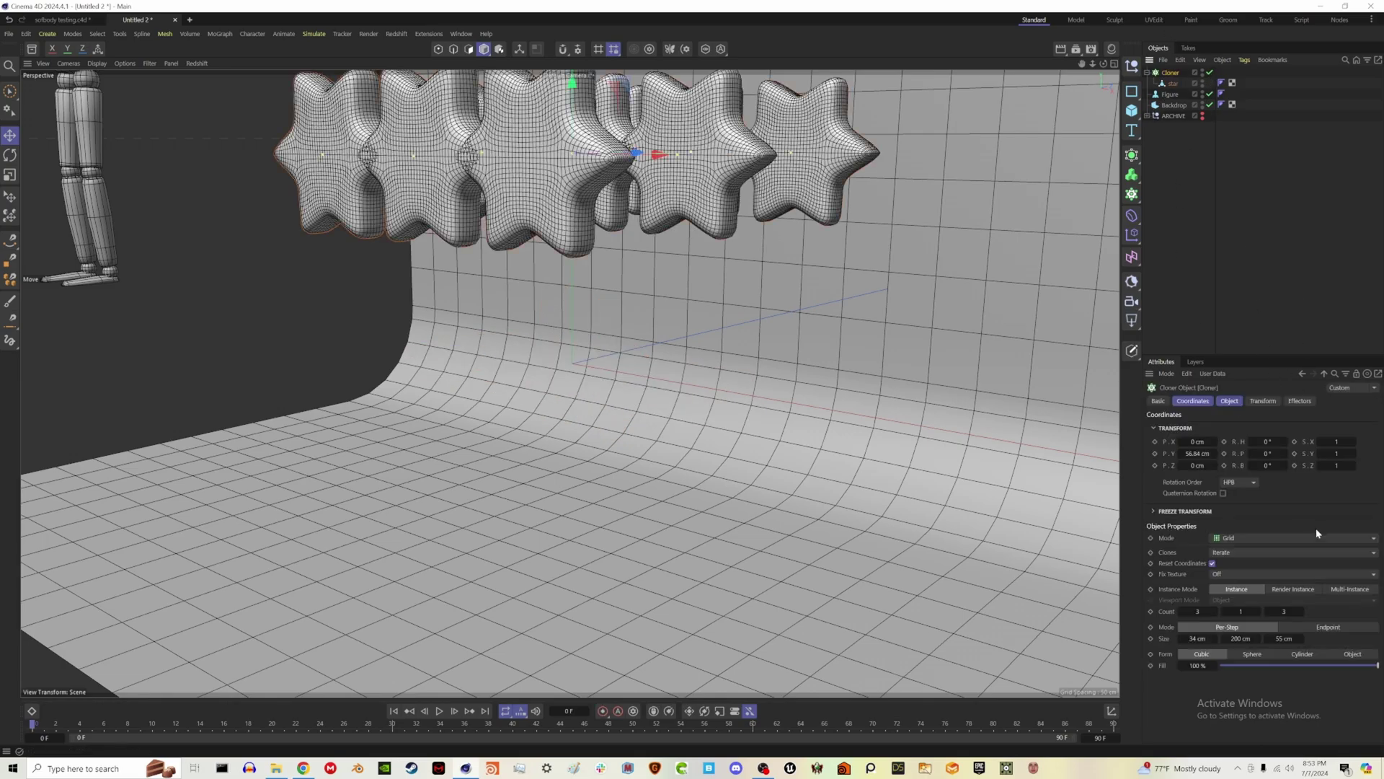
Step: Set the Cloner's grid count to 3 × 3 × 1, with per-step spacing of 52 cm in X and 48 cm in Y
click(1181, 612)
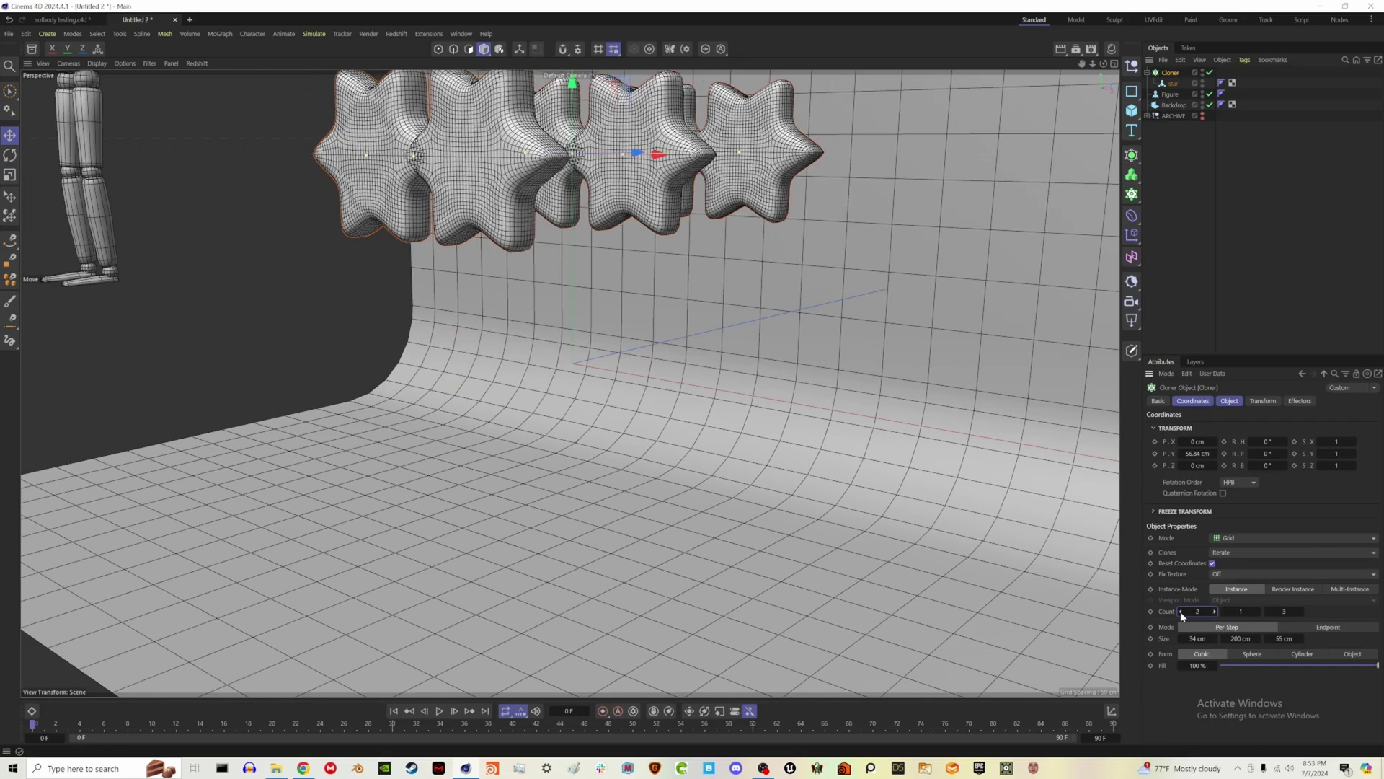
click(1181, 612)
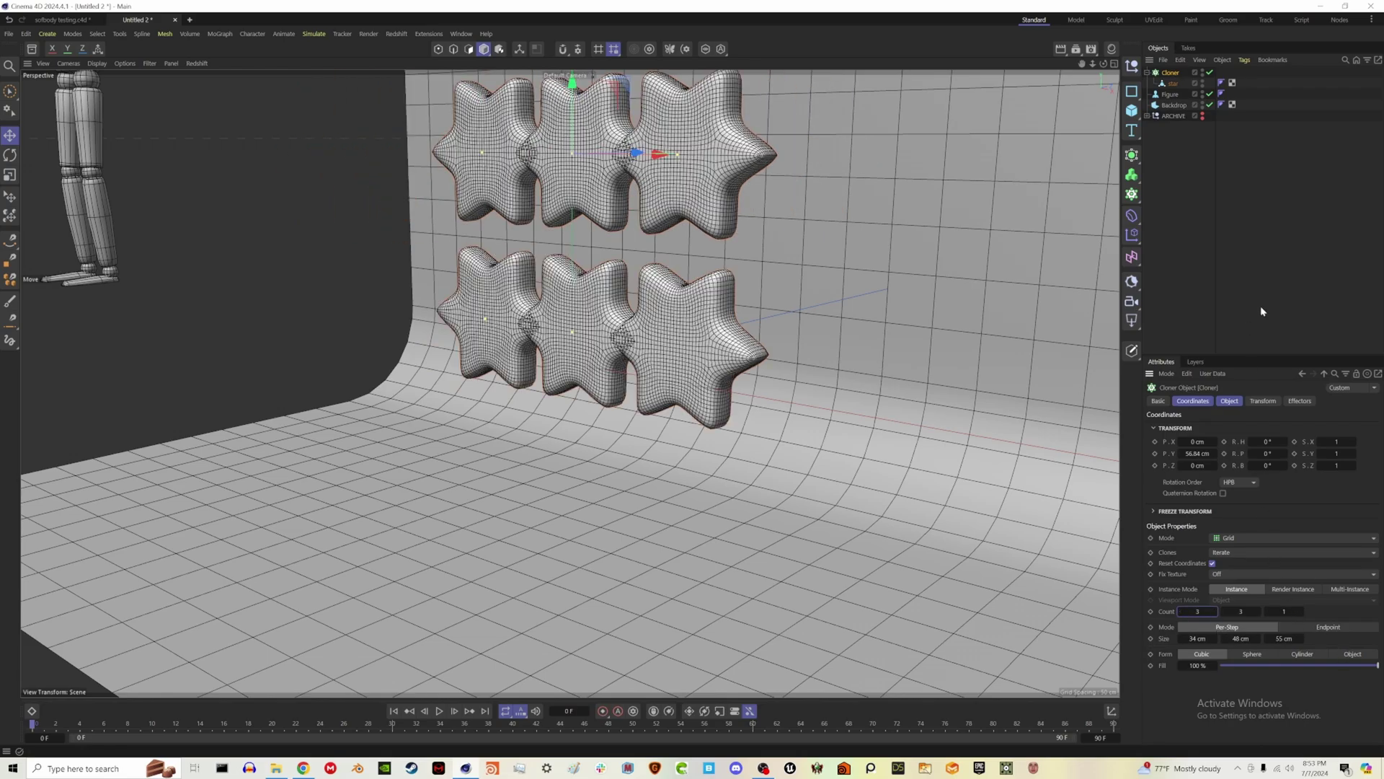
scroll(635, 249, down, 5)
alt+middle_drag(636, 248, 607, 351)
alt+drag(631, 332, 713, 317)
drag(1197, 640, 1236, 640)
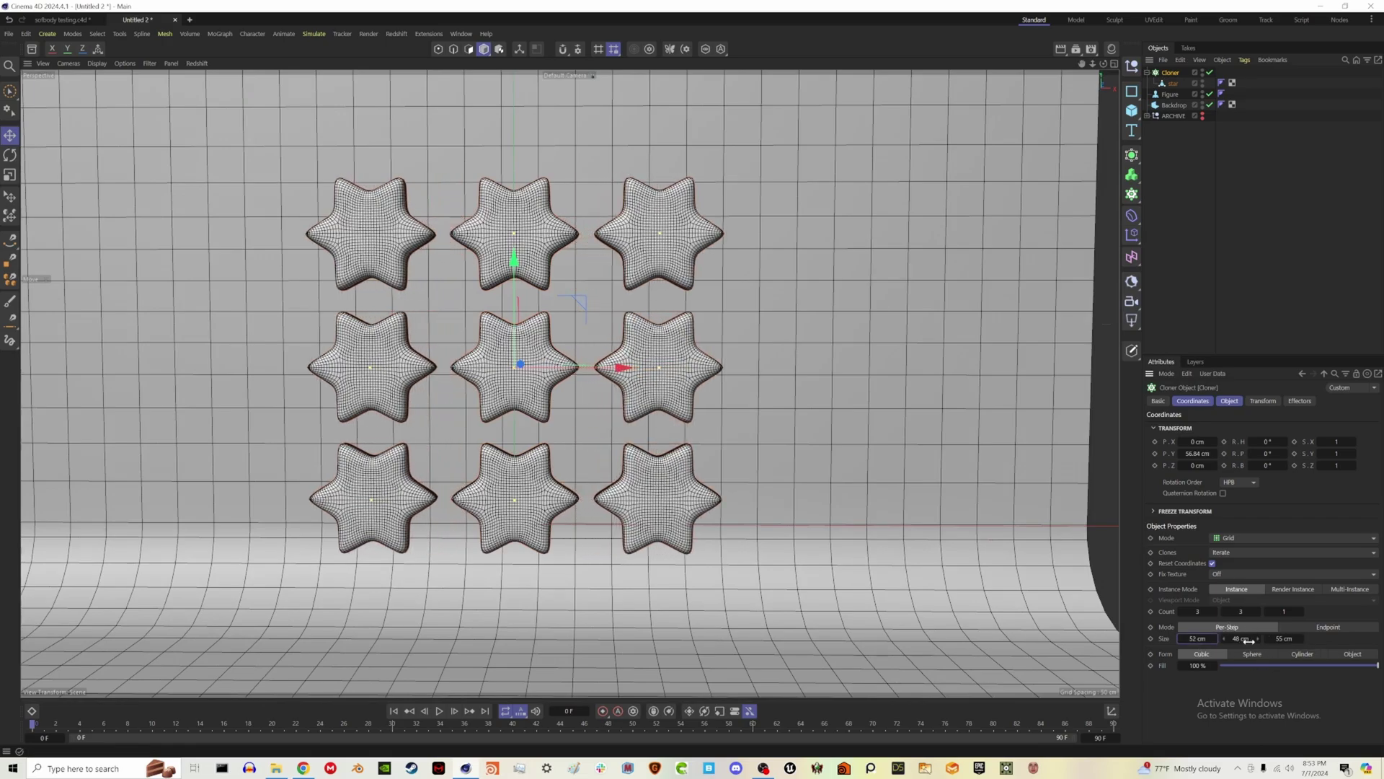
Step: Set the Cloner's grid spacing to 50 cm on all three axes and its vertical count to 4
click(1200, 640)
text(50)
click(1285, 639)
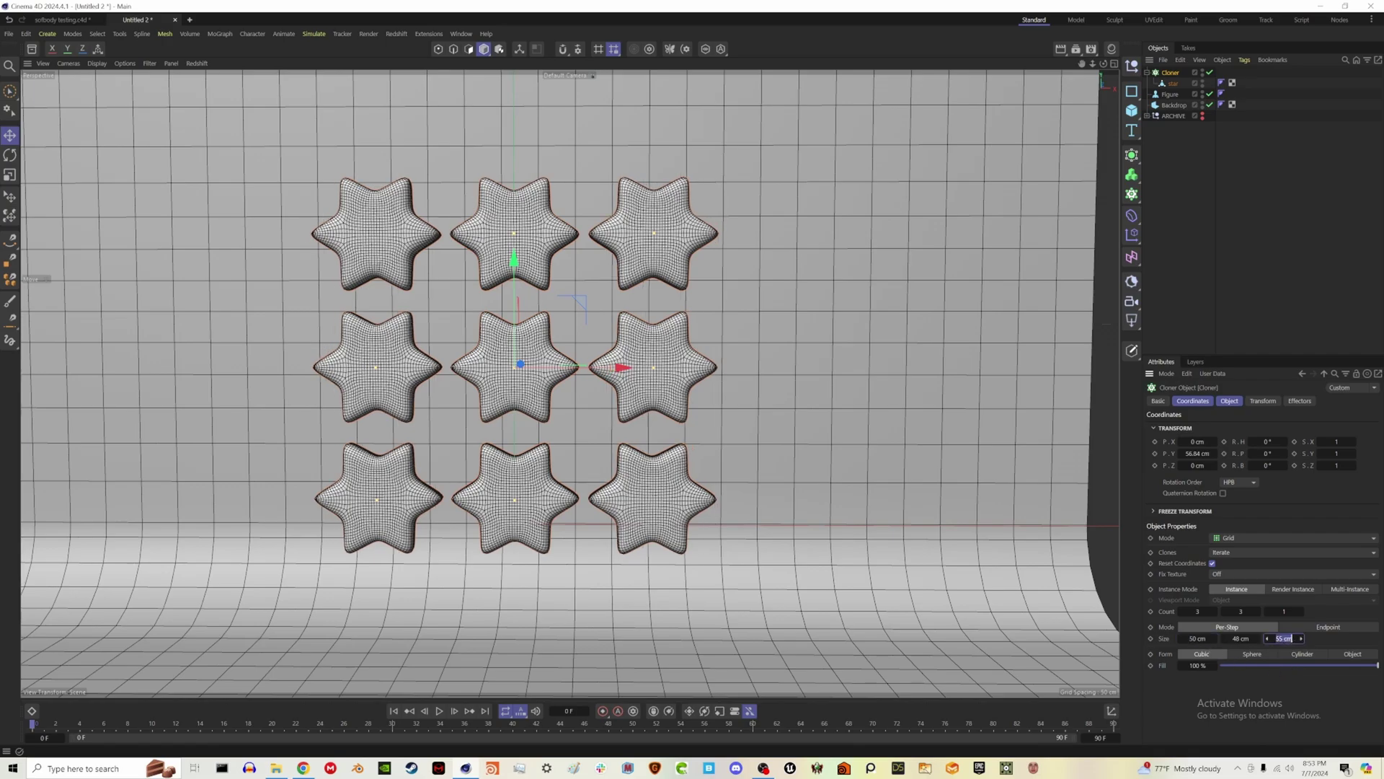
key(Return)
click(1242, 639)
text(50)
key(Return)
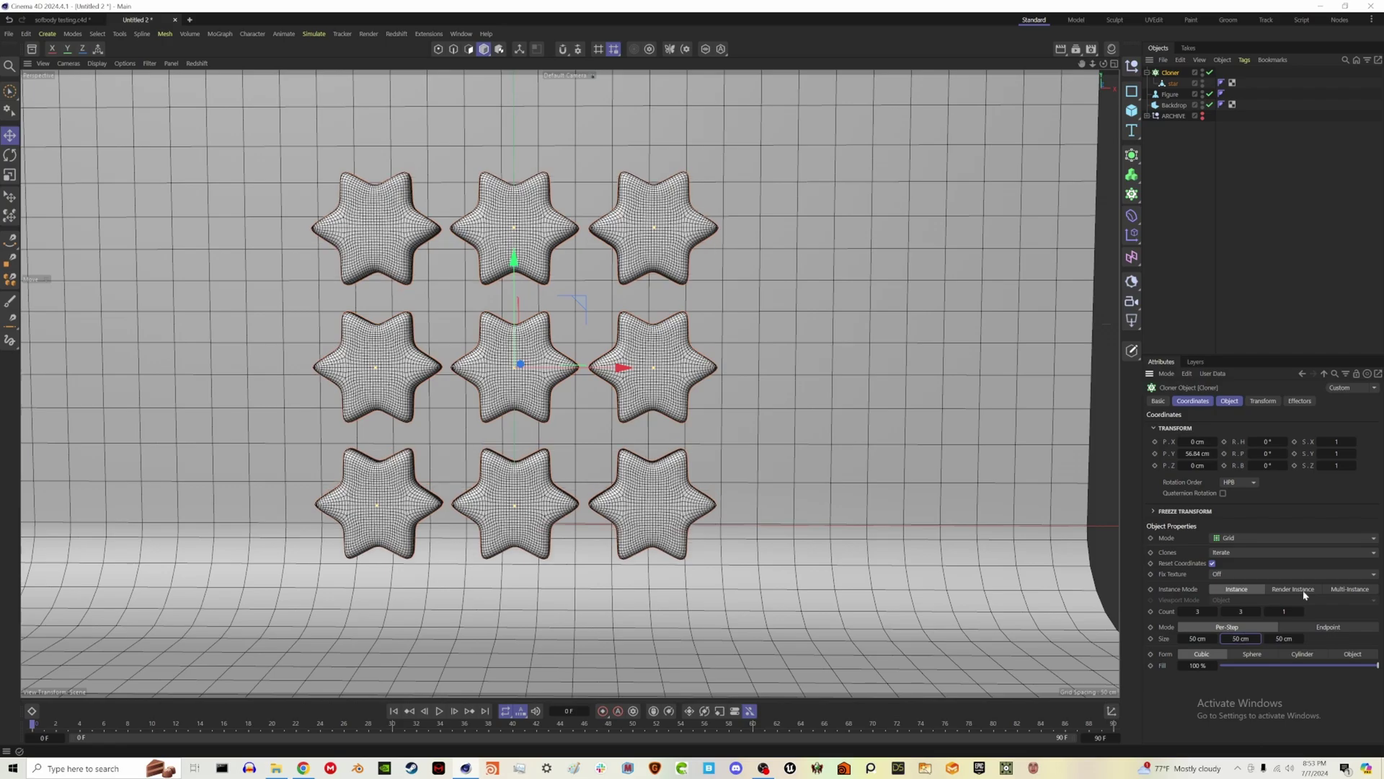
click(1259, 611)
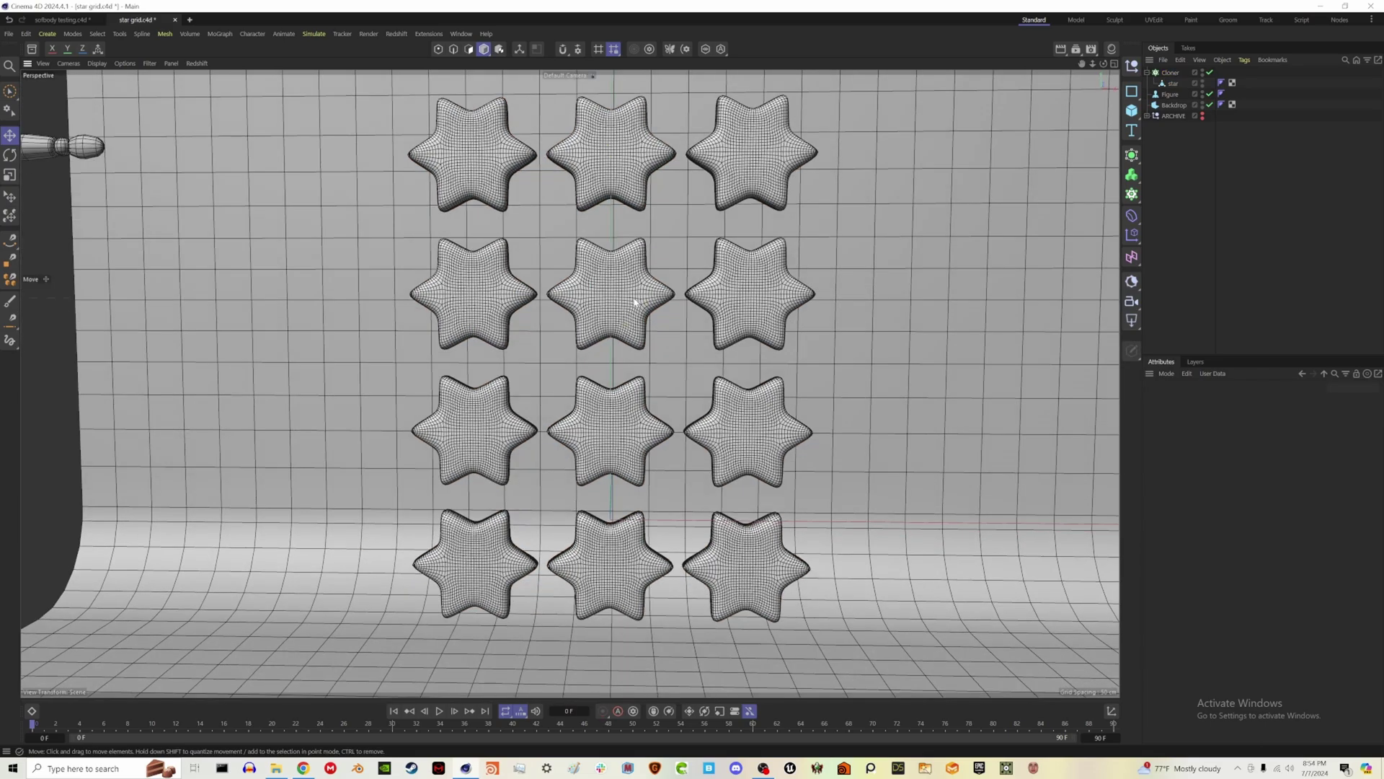
Step: Set the gravity in the project's simulation scene settings to 0 cm
alt+middle_drag(635, 301, 595, 310)
alt+drag(595, 310, 596, 312)
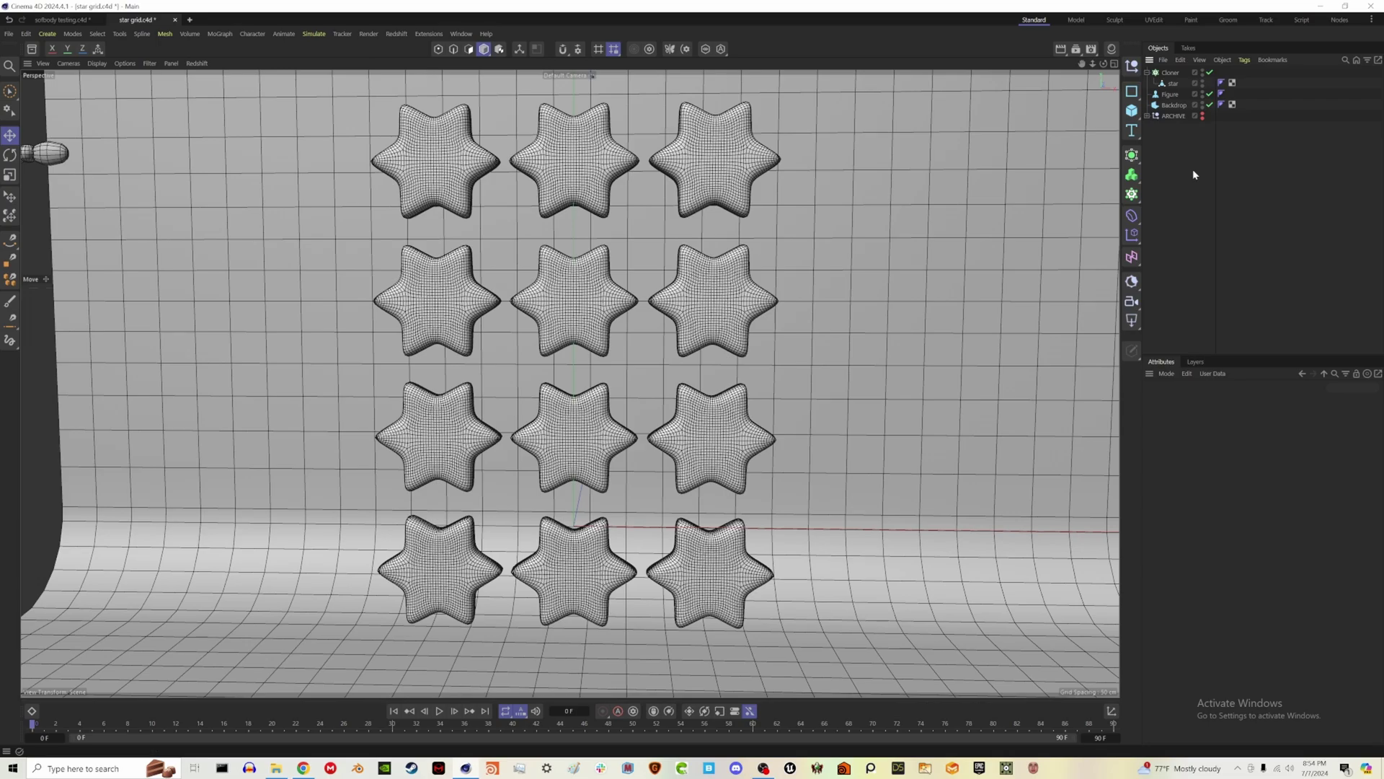
key(ctrl+d)
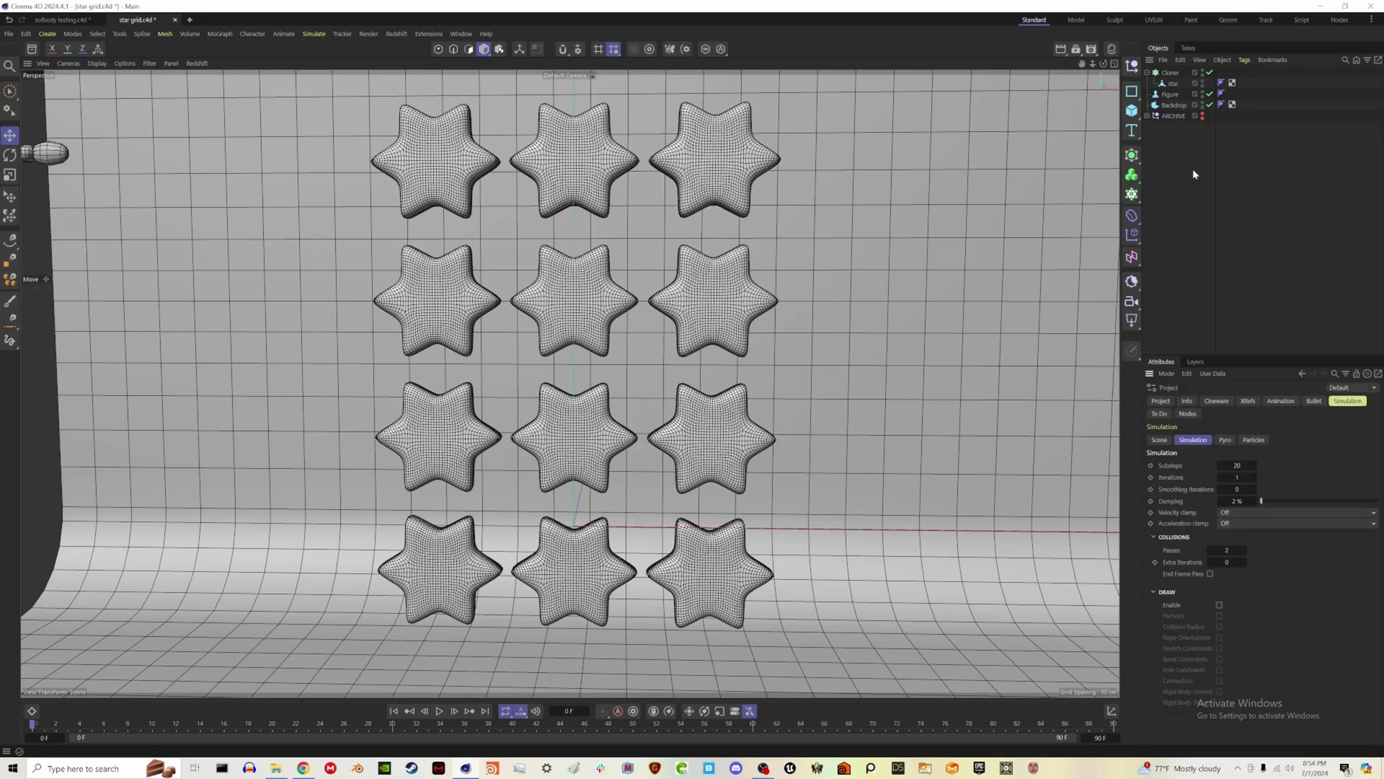
click(1162, 442)
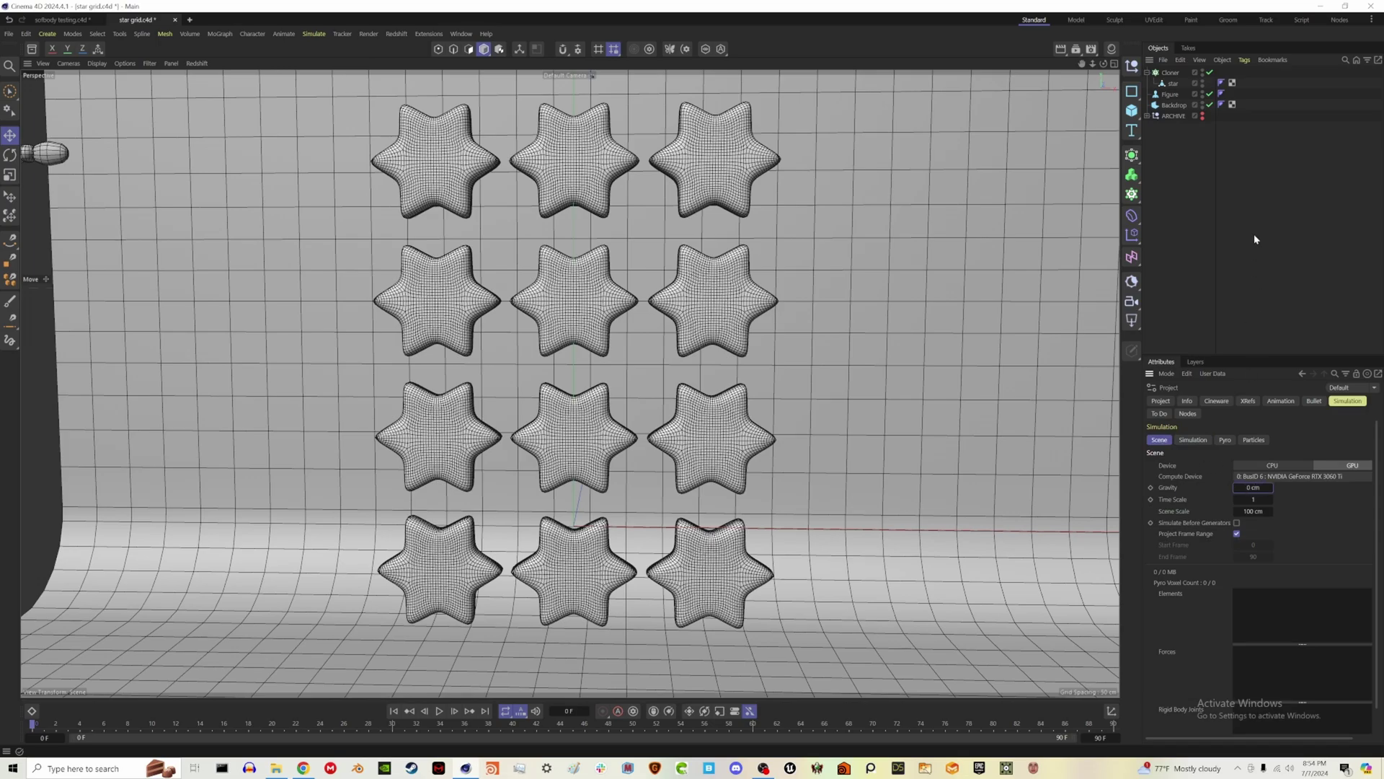
Step: Apply a Balloon simulation tag to the Cloner and preview the inflation from the first frame
right_click(1166, 74)
mouse_move(1230, 232)
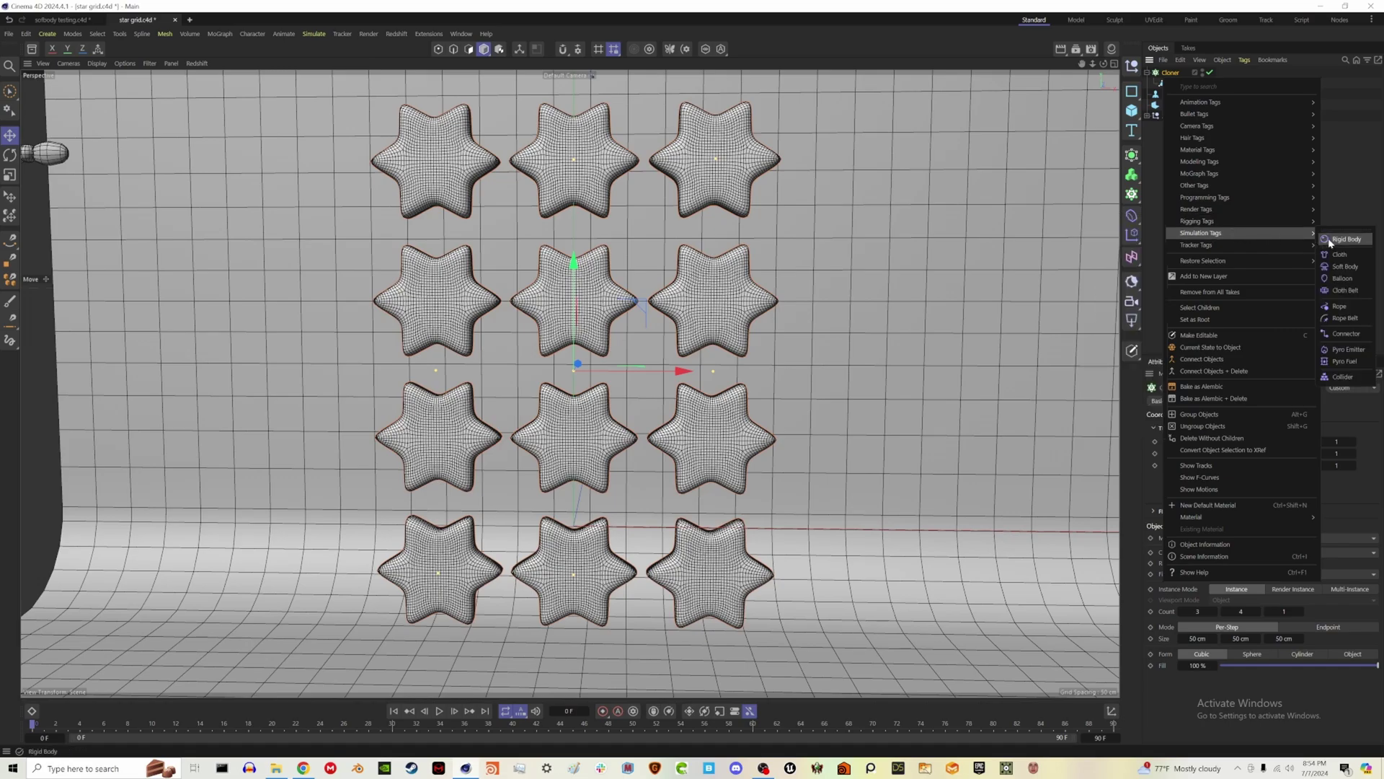
click(1357, 283)
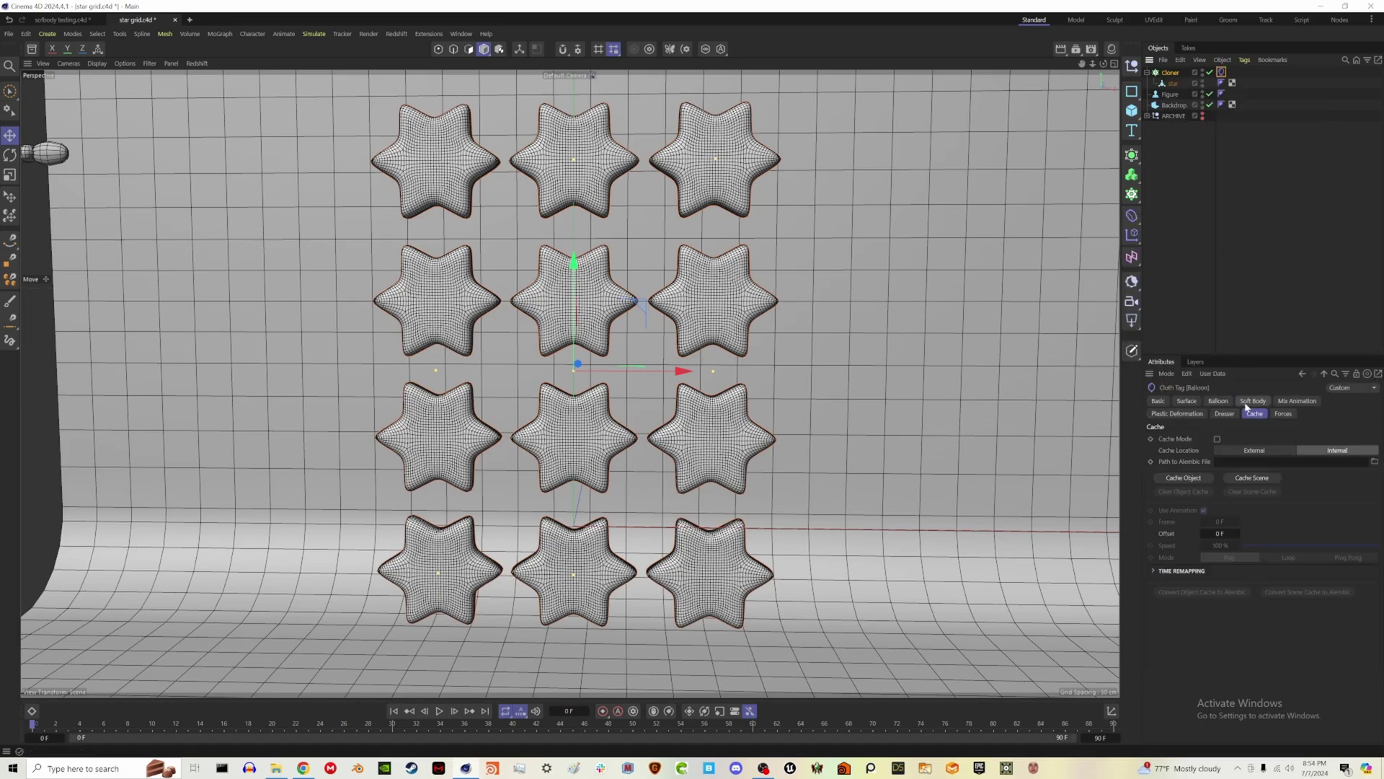
click(439, 712)
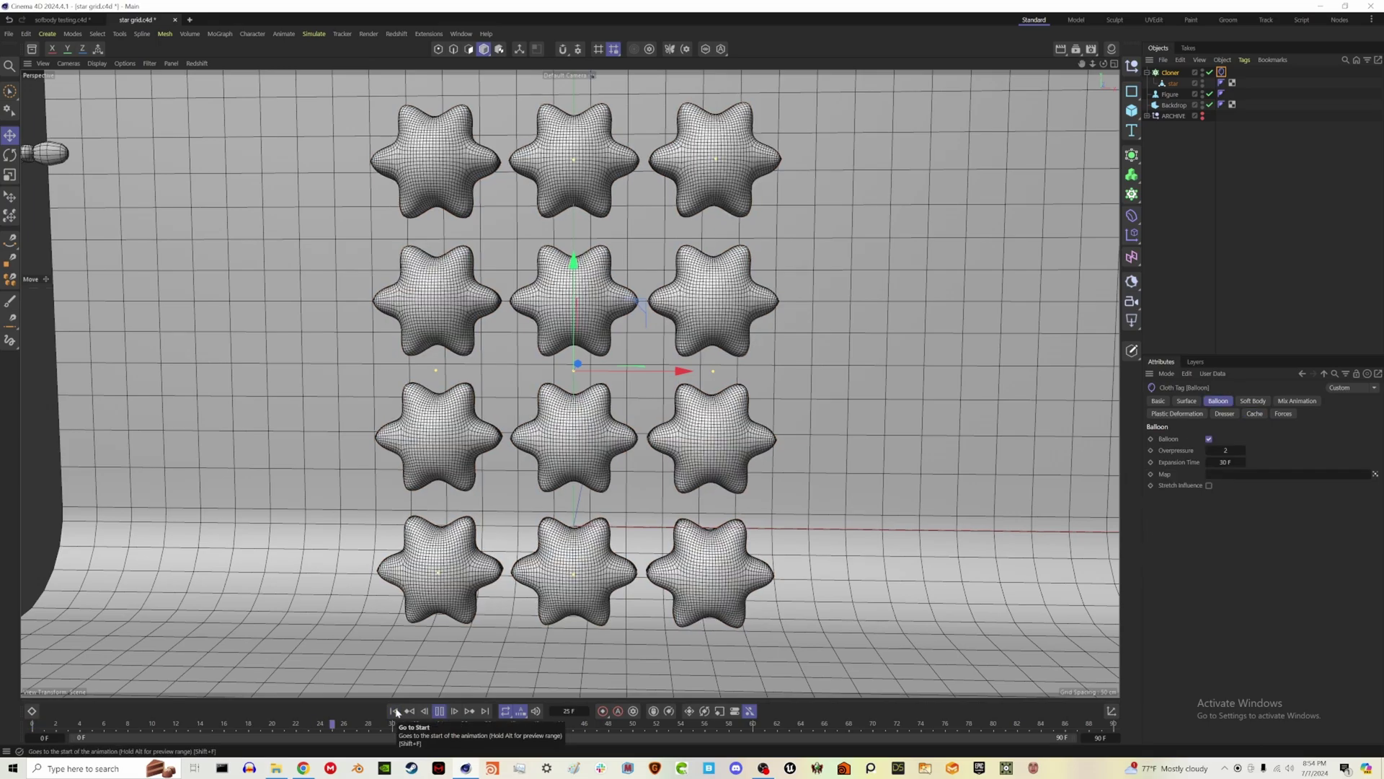
click(436, 713)
click(423, 712)
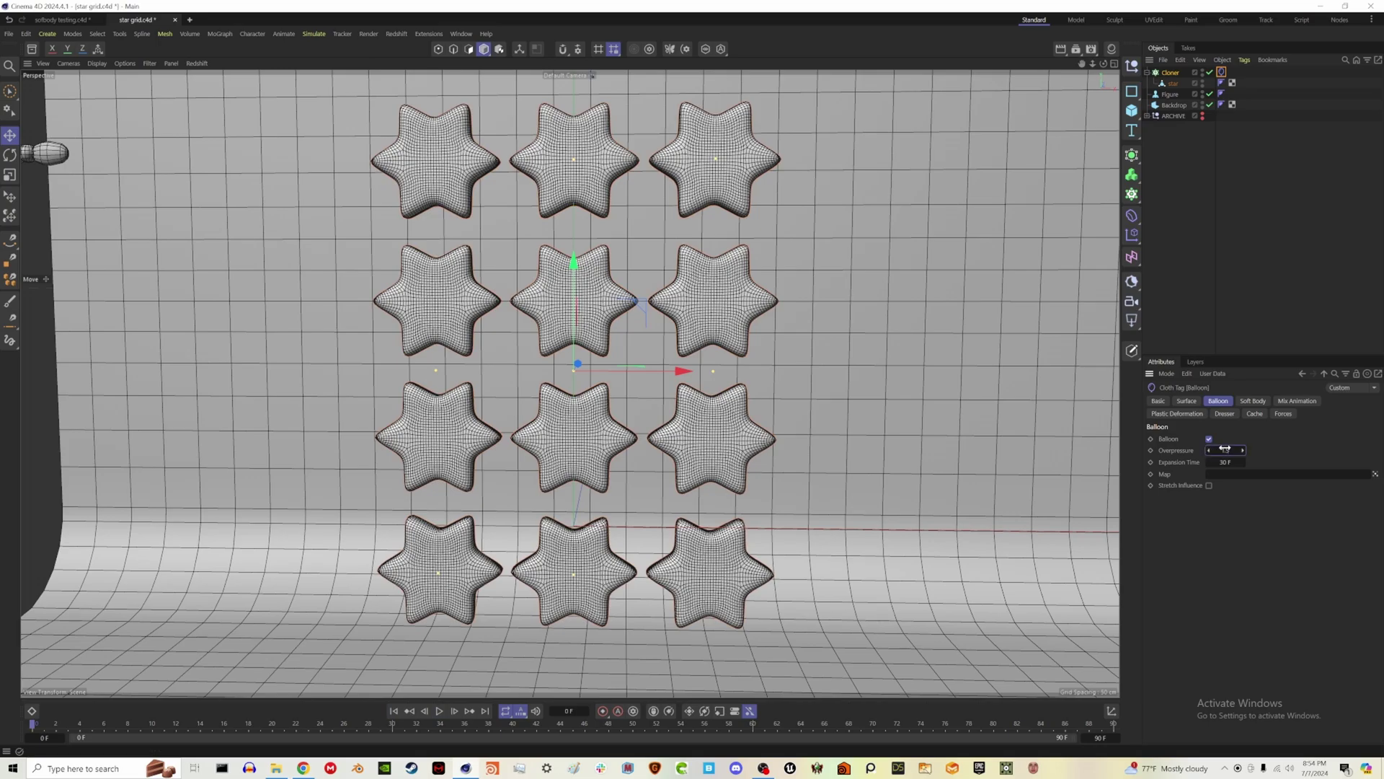
Step: Try a Balloon overpressure of 1.5 and play the simulation to check the star shapes
click(439, 712)
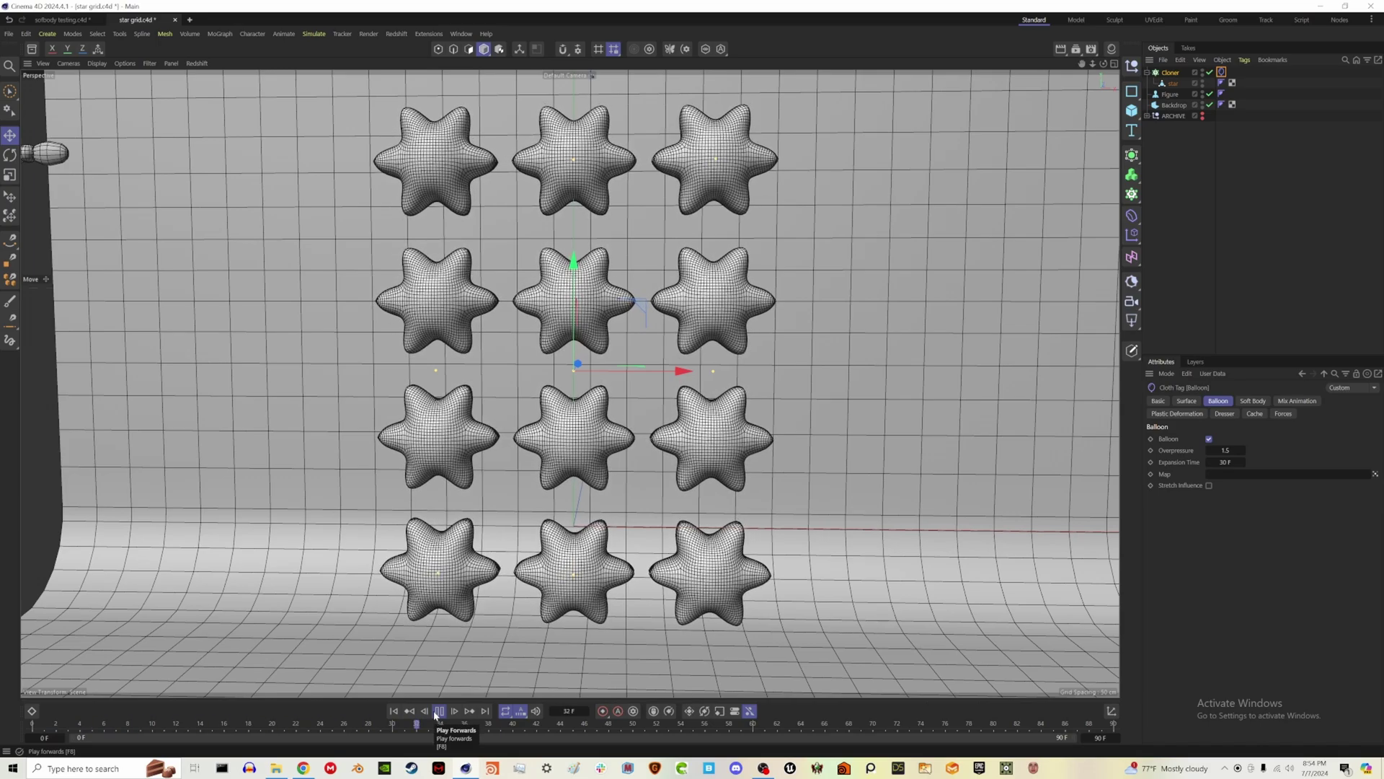
click(438, 712)
mouse_move(649, 422)
alt+mouse_down()
mouse_move(490, 412)
mouse_move(647, 421)
alt+mouse_up()
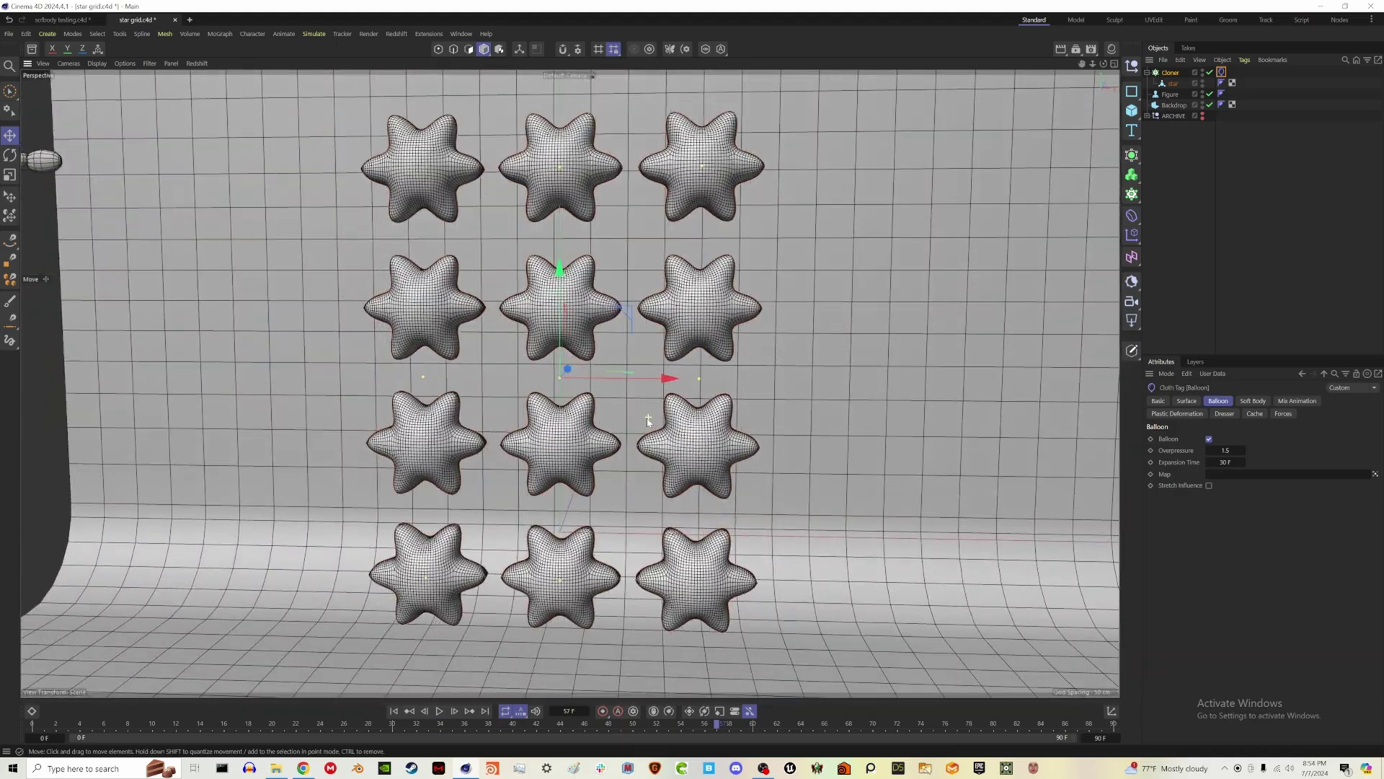
Step: Set the Balloon tag's surface bendiness to 500, stretchiness to 50, thickness to 1 cm and target length to 105%
click(1186, 401)
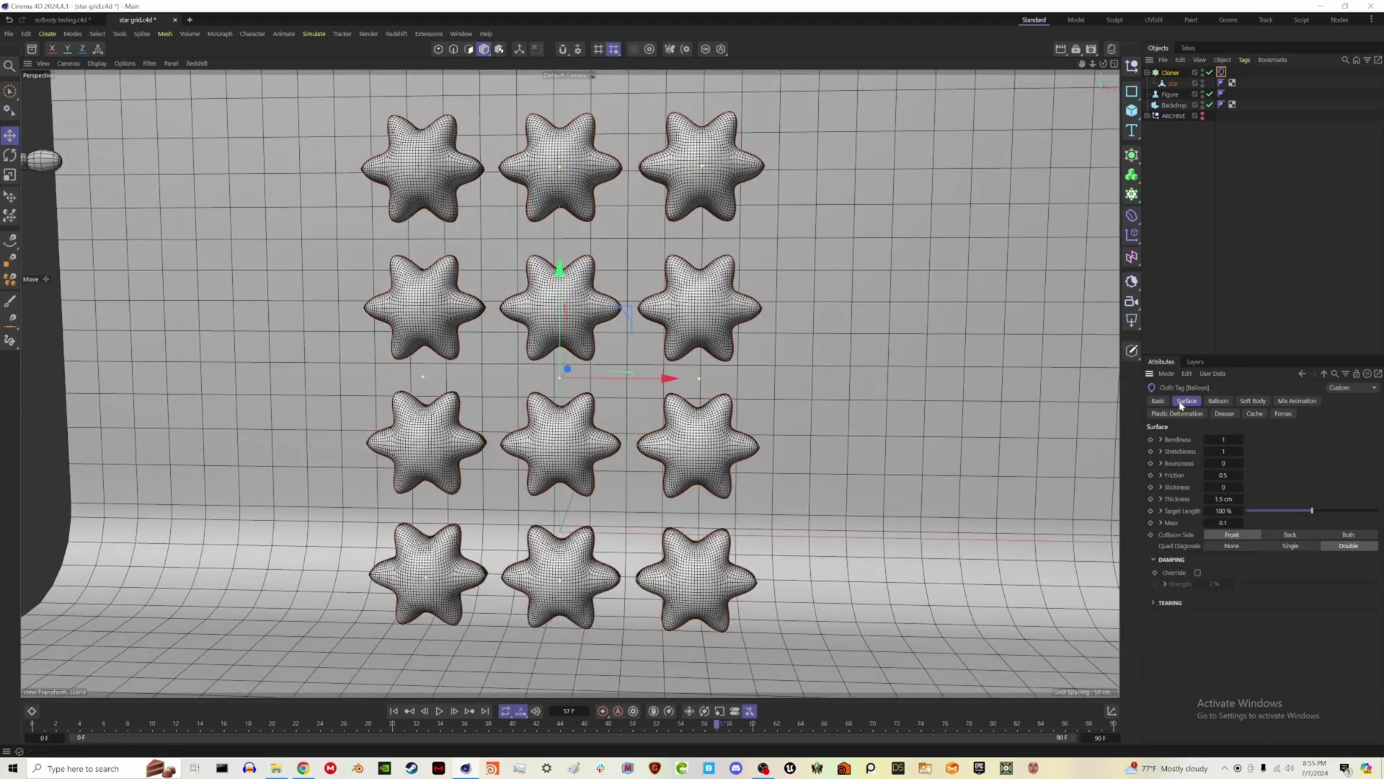
click(1223, 439)
text(500)
key(Return)
text(50)
double_click(1232, 499)
text(11)
double_click(1228, 511)
key(BackSpace)
text(105)
key(Return)
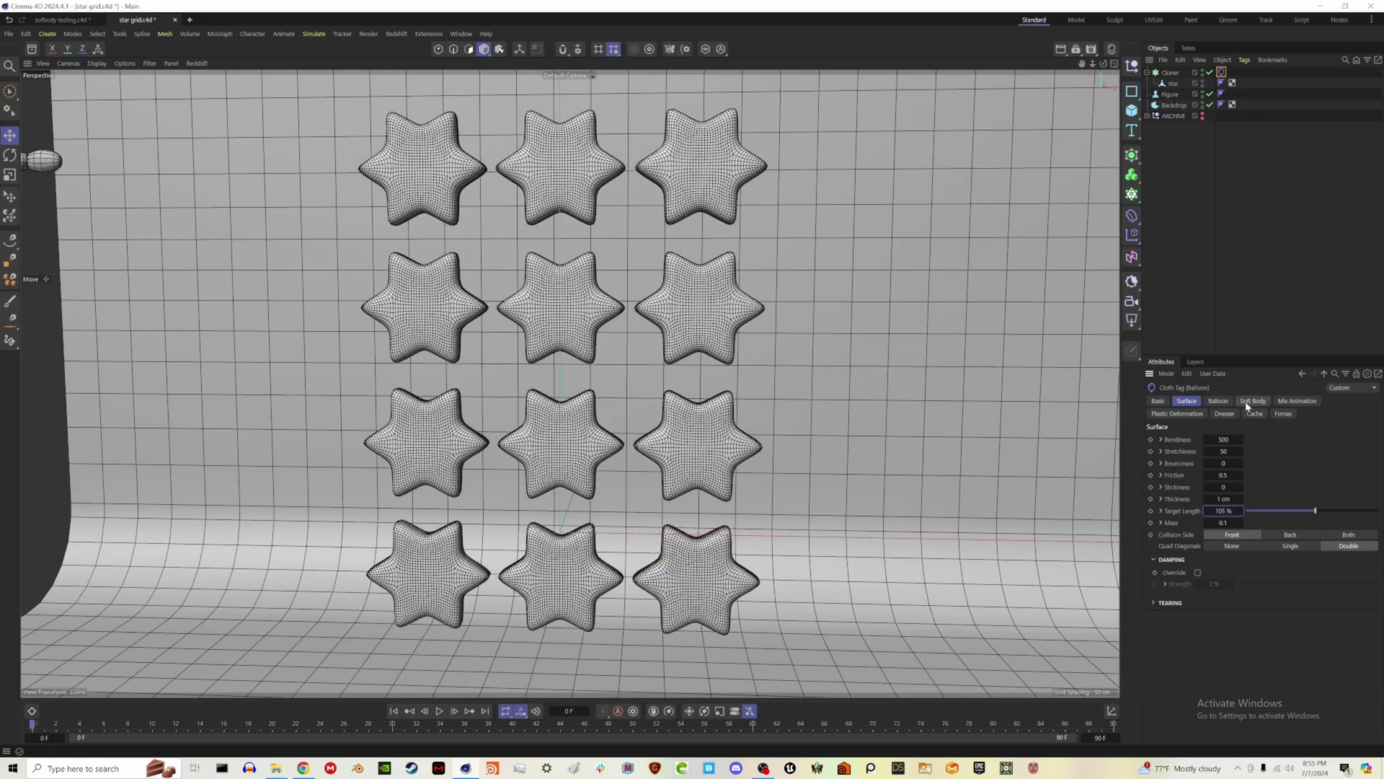
Step: Set the Balloon overpressure to 2, preview the simulation and return to the first frame
click(1218, 401)
double_click(1226, 449)
text(2)
click(1290, 267)
click(439, 711)
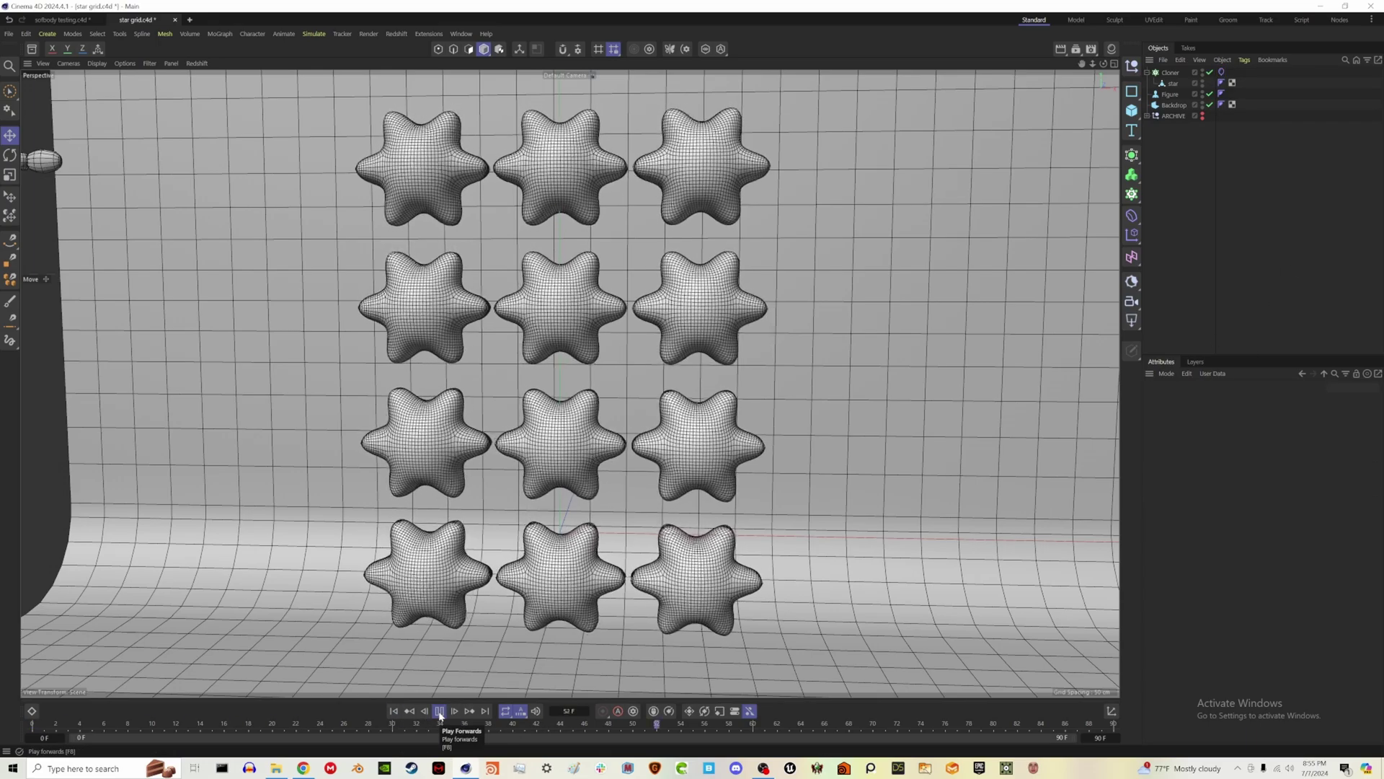
click(439, 711)
click(393, 711)
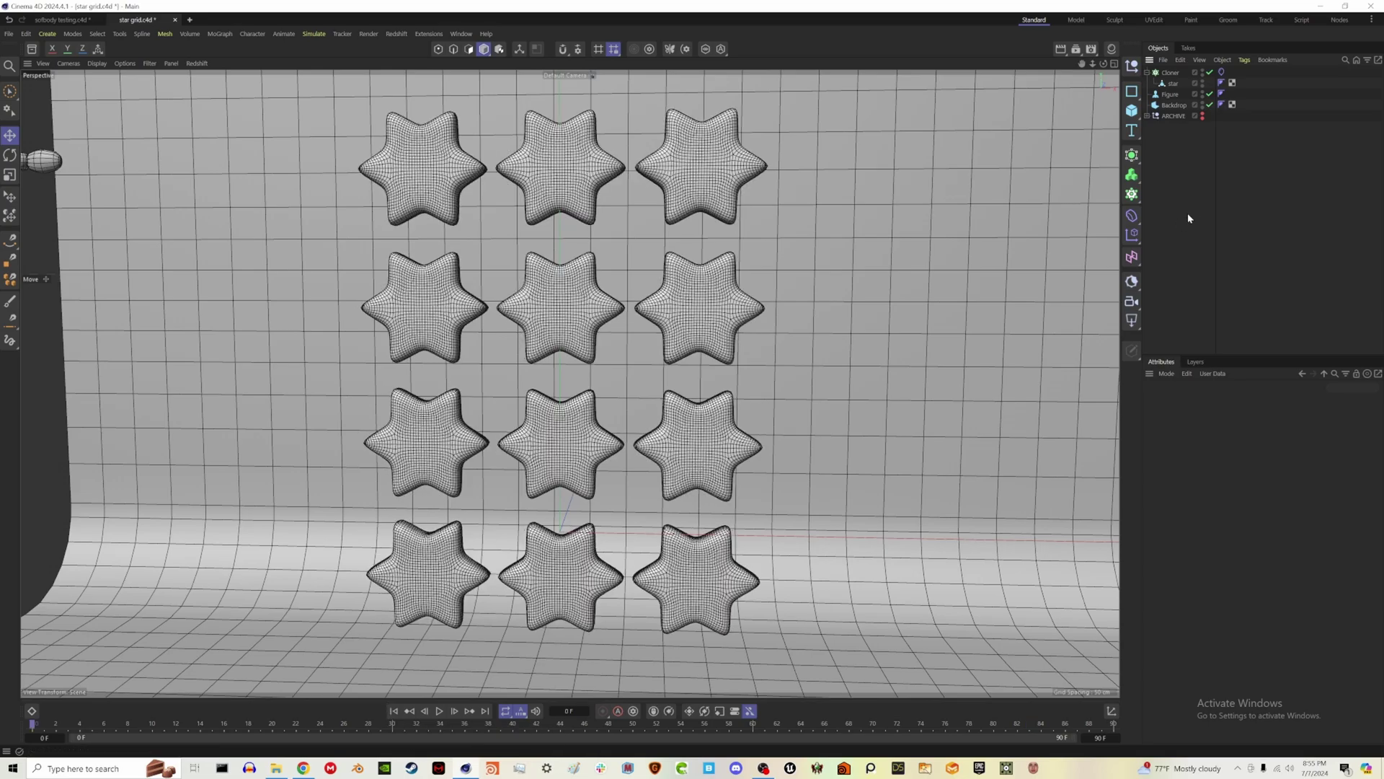
Step: Add a Random effector and assign it to the Cloner's effectors list
click(1131, 215)
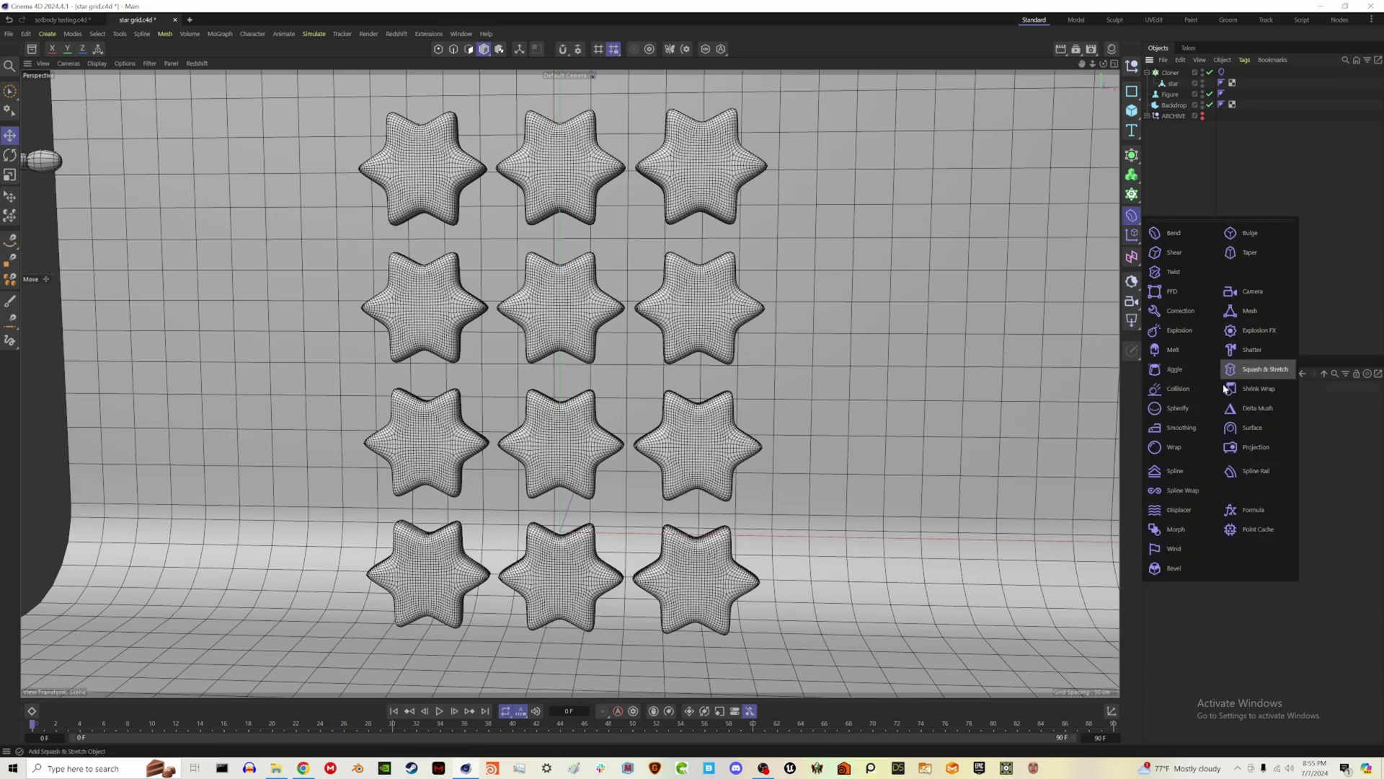
click(1134, 242)
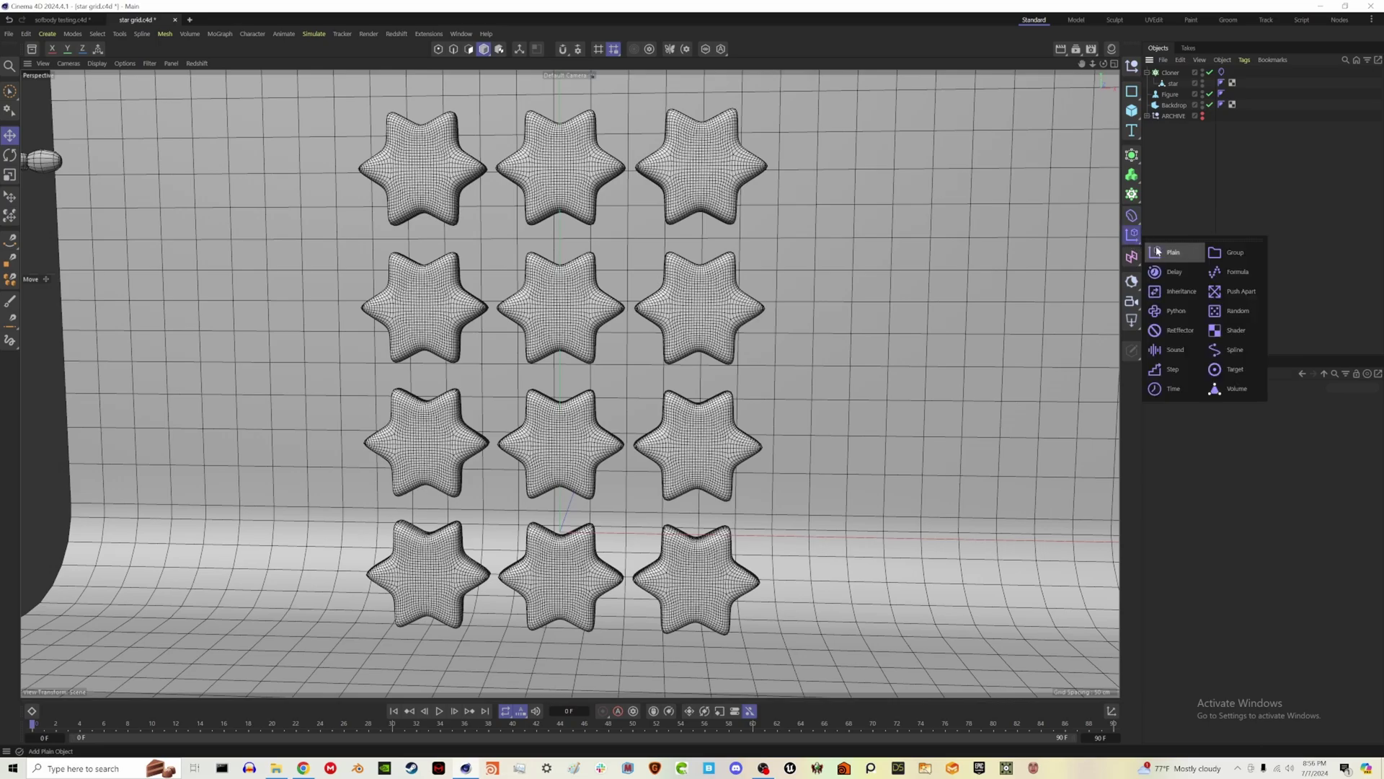
click(1237, 311)
click(1169, 85)
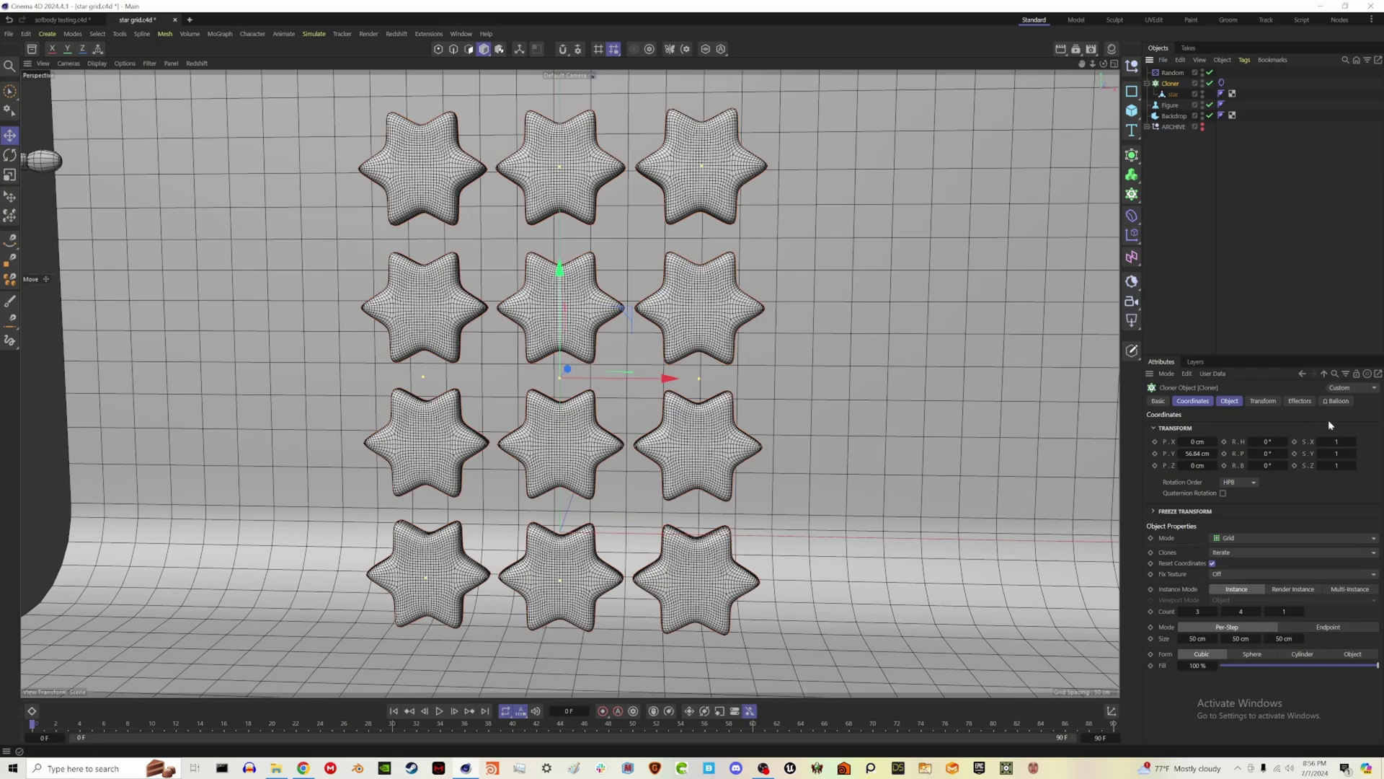
click(1300, 401)
click(1167, 75)
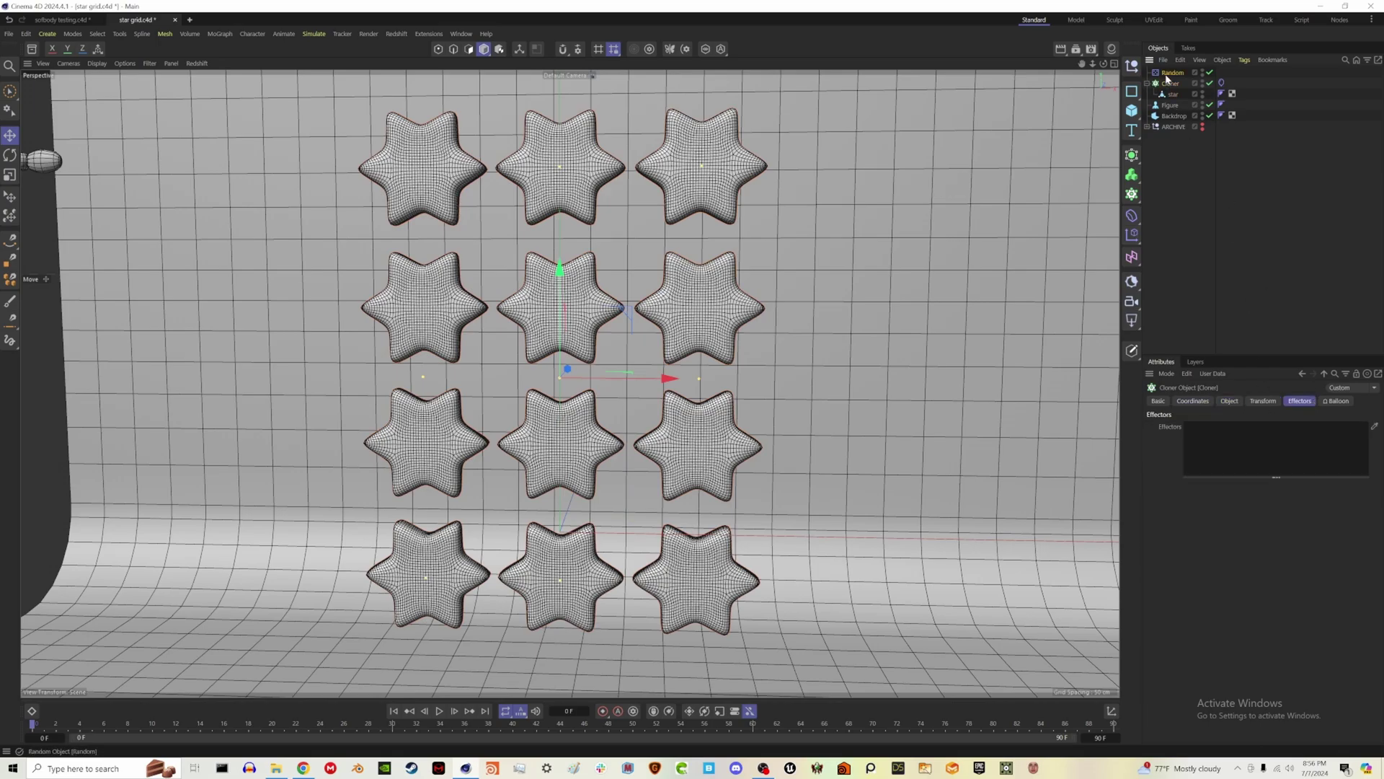
drag(1239, 448, 1240, 450)
Step: Set the Random effector's X, Y and Z position offsets to 0 cm
click(1172, 73)
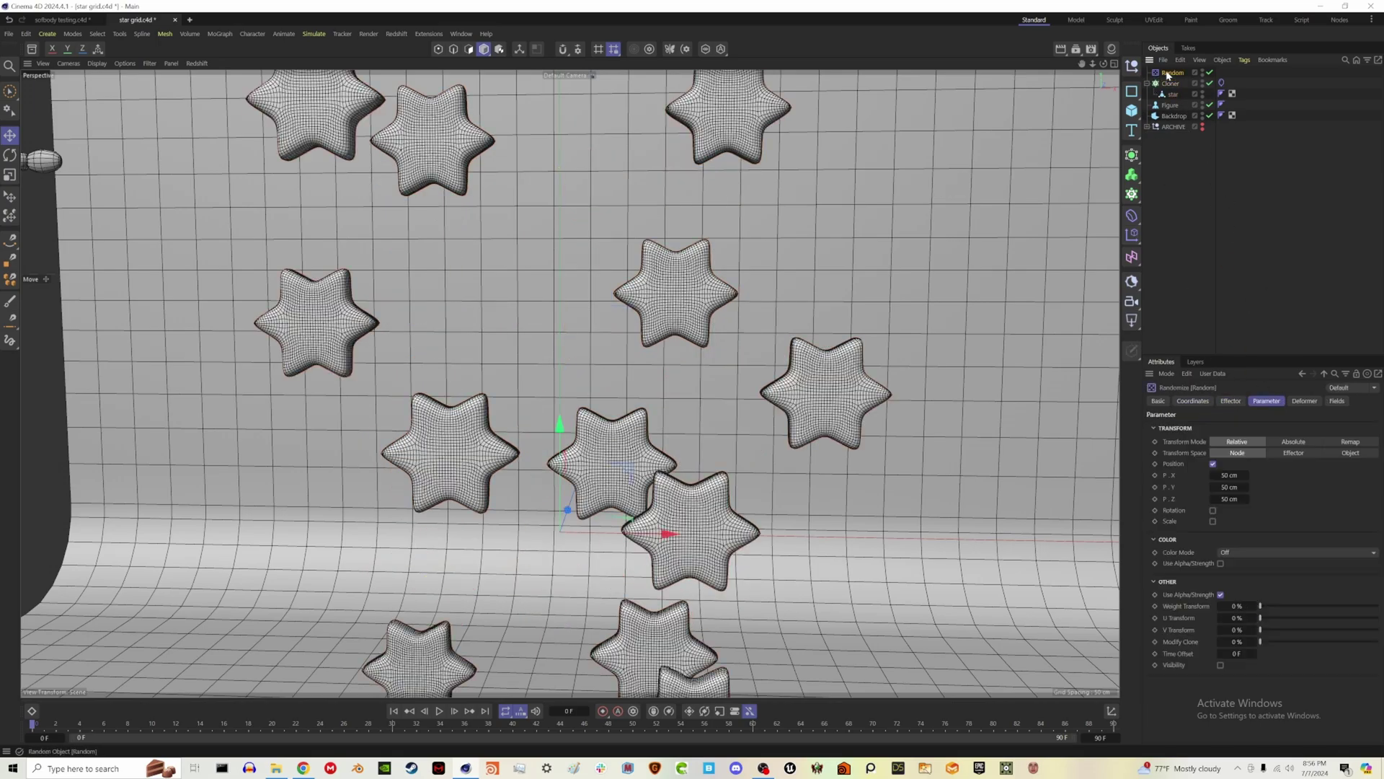
double_click(1230, 477)
text(0)
double_click(1234, 487)
text(0)
double_click(1234, 498)
text(00)
key(Return)
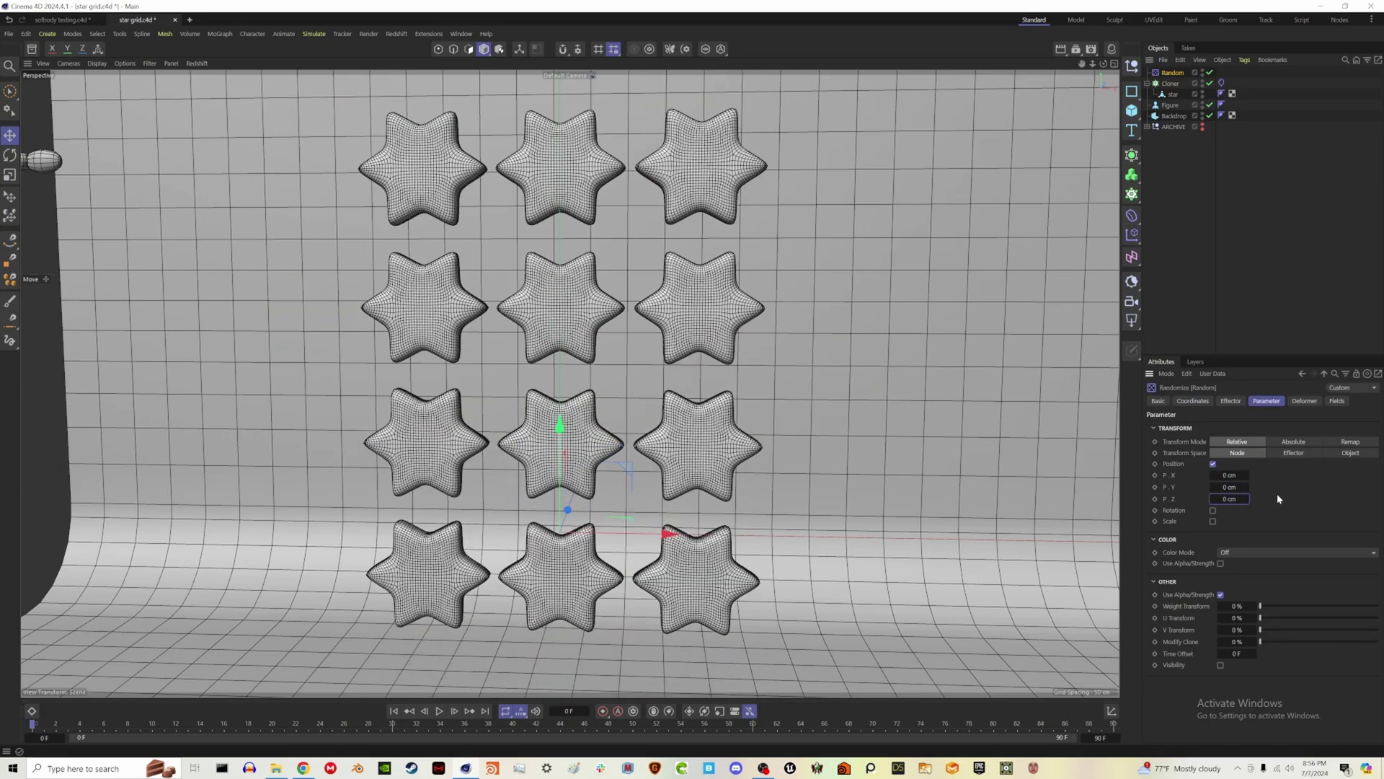
Step: Enable rotation on the Random effector, with heading and pitch at 0° and bank at 360°
click(1213, 511)
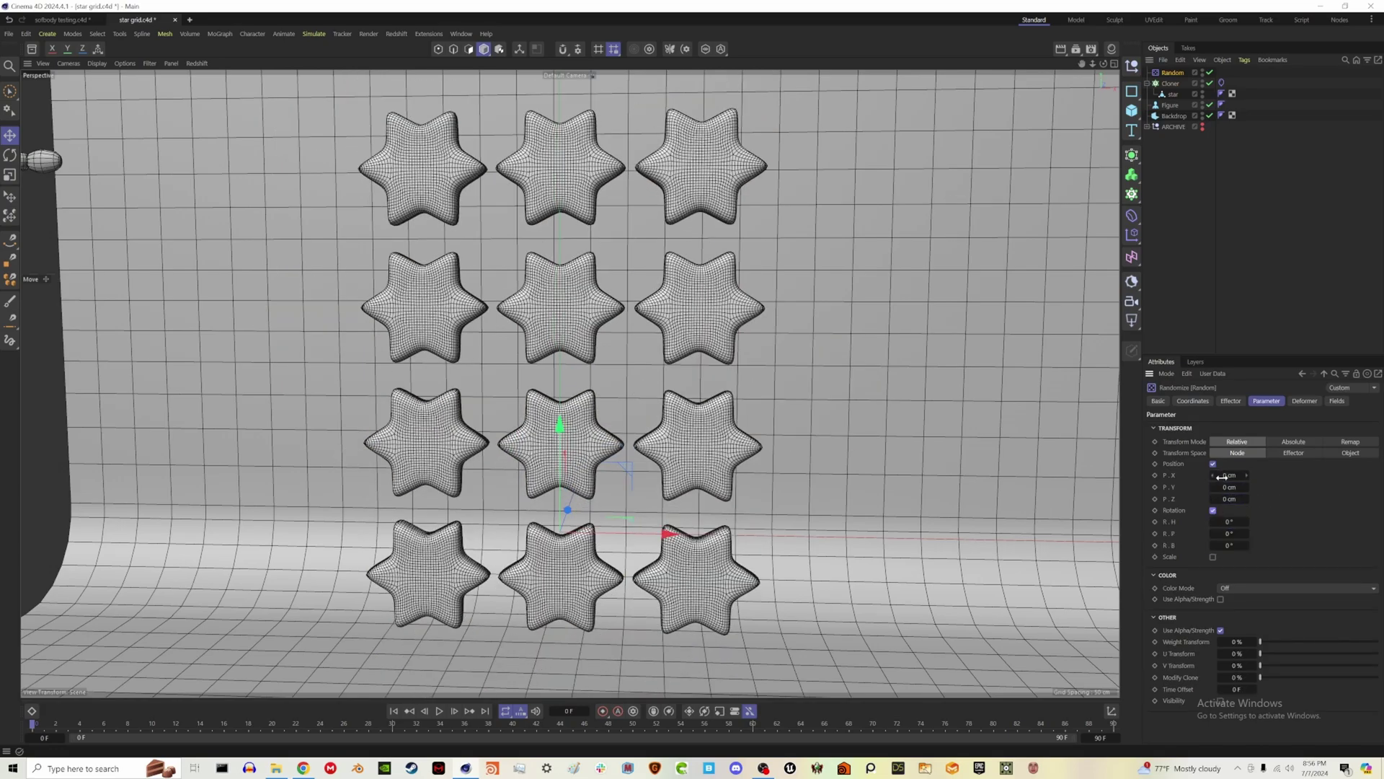
mouse_move(1230, 522)
mouse_down()
mouse_move(1271, 522)
mouse_move(1242, 521)
mouse_move(1240, 545)
mouse_move(1341, 545)
mouse_up()
double_click(1226, 522)
text(0)
key(Return)
double_click(1231, 534)
text(0)
double_click(1239, 546)
text(360)
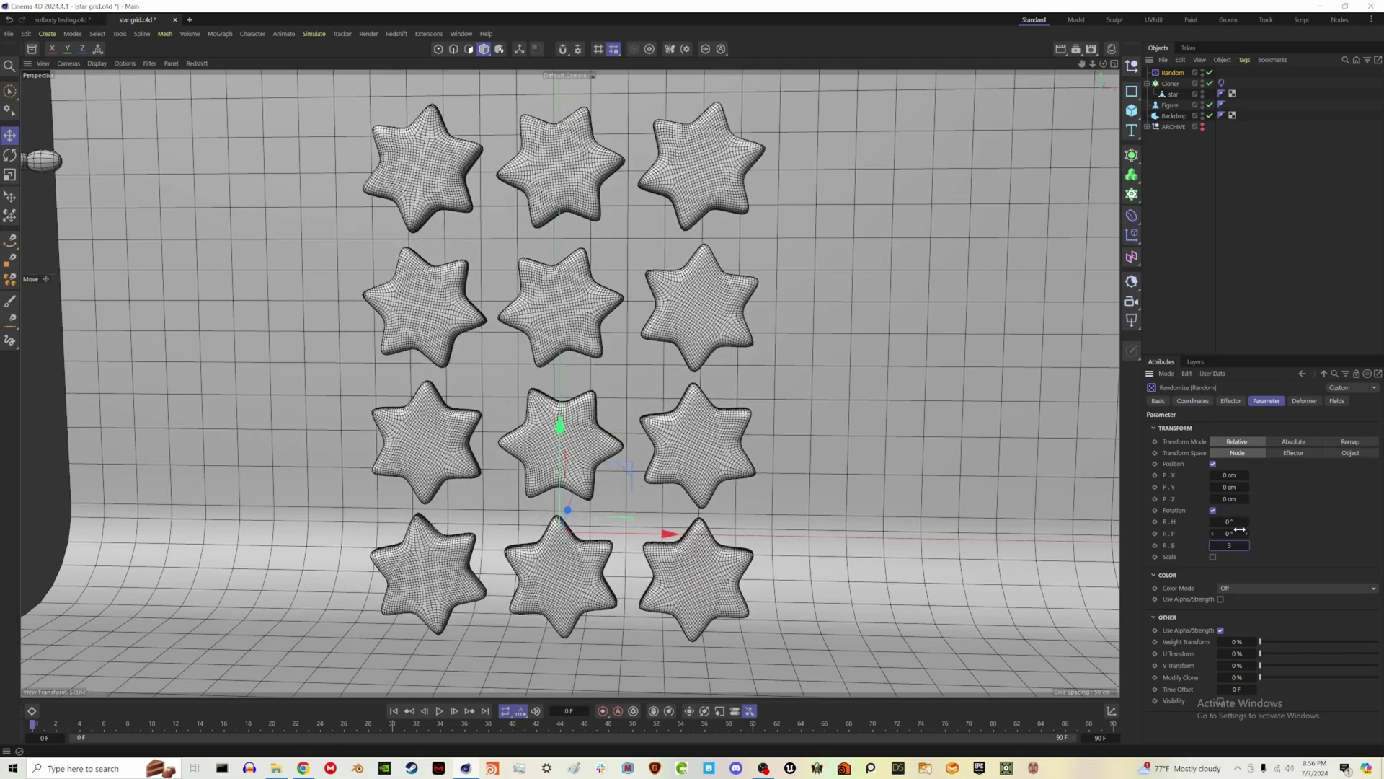
key(Return)
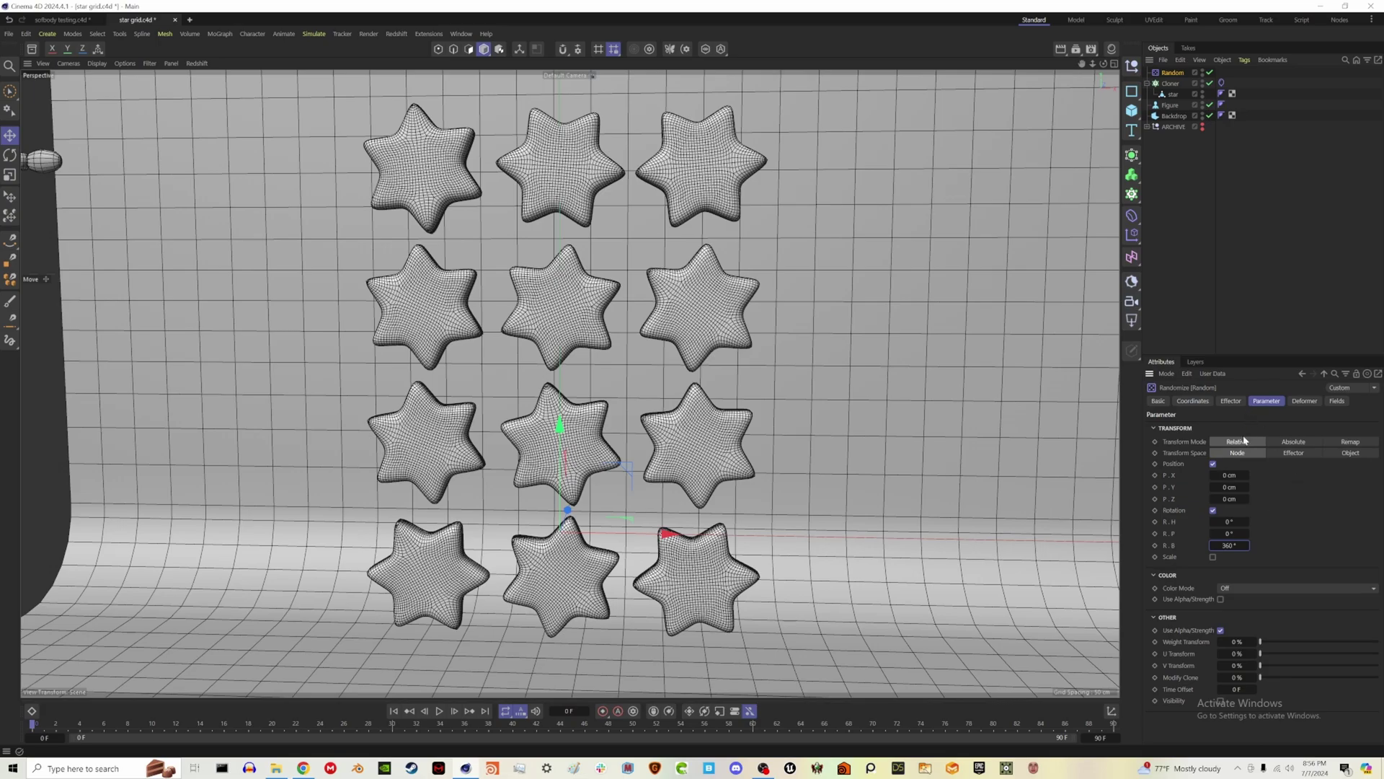
Step: Set the Cloner's clone distribution to Random and play the simulation of the rotated stars
click(1173, 84)
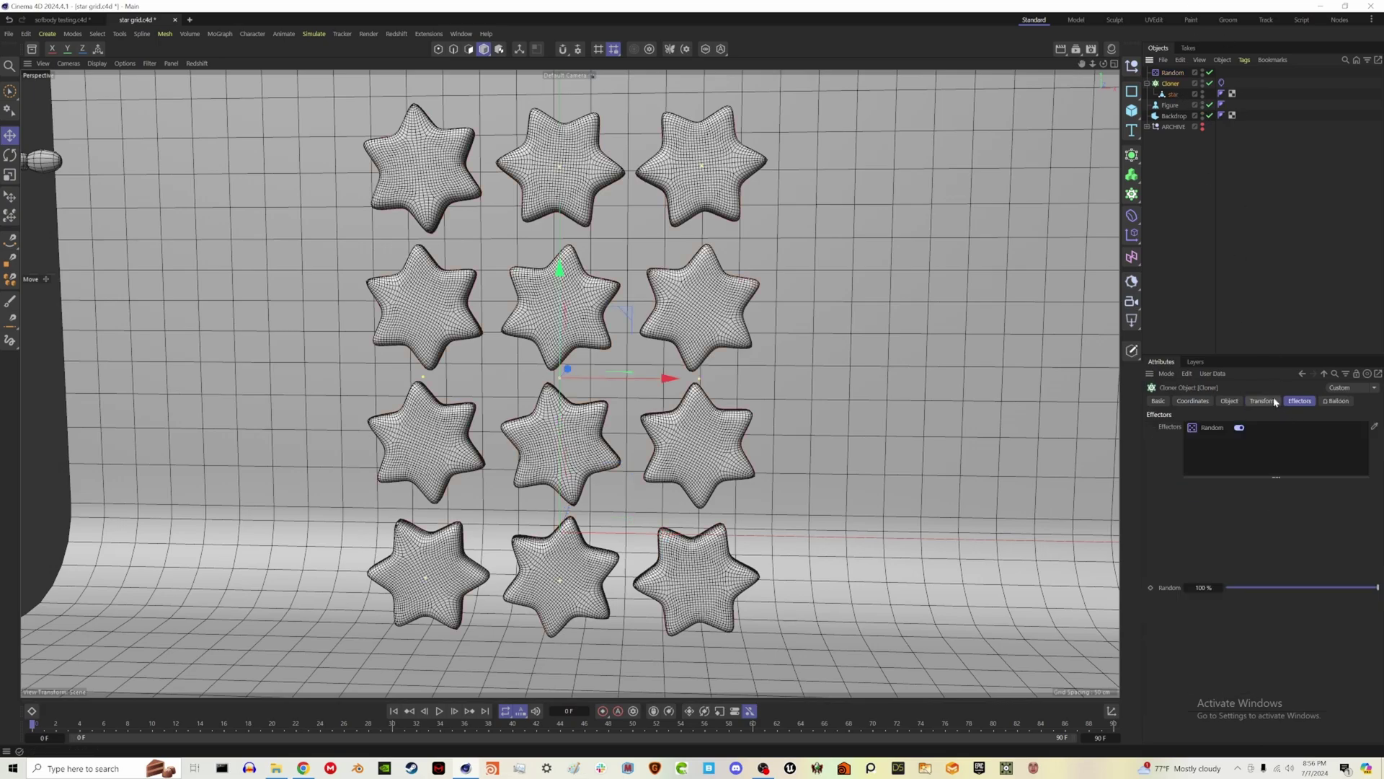
click(1230, 401)
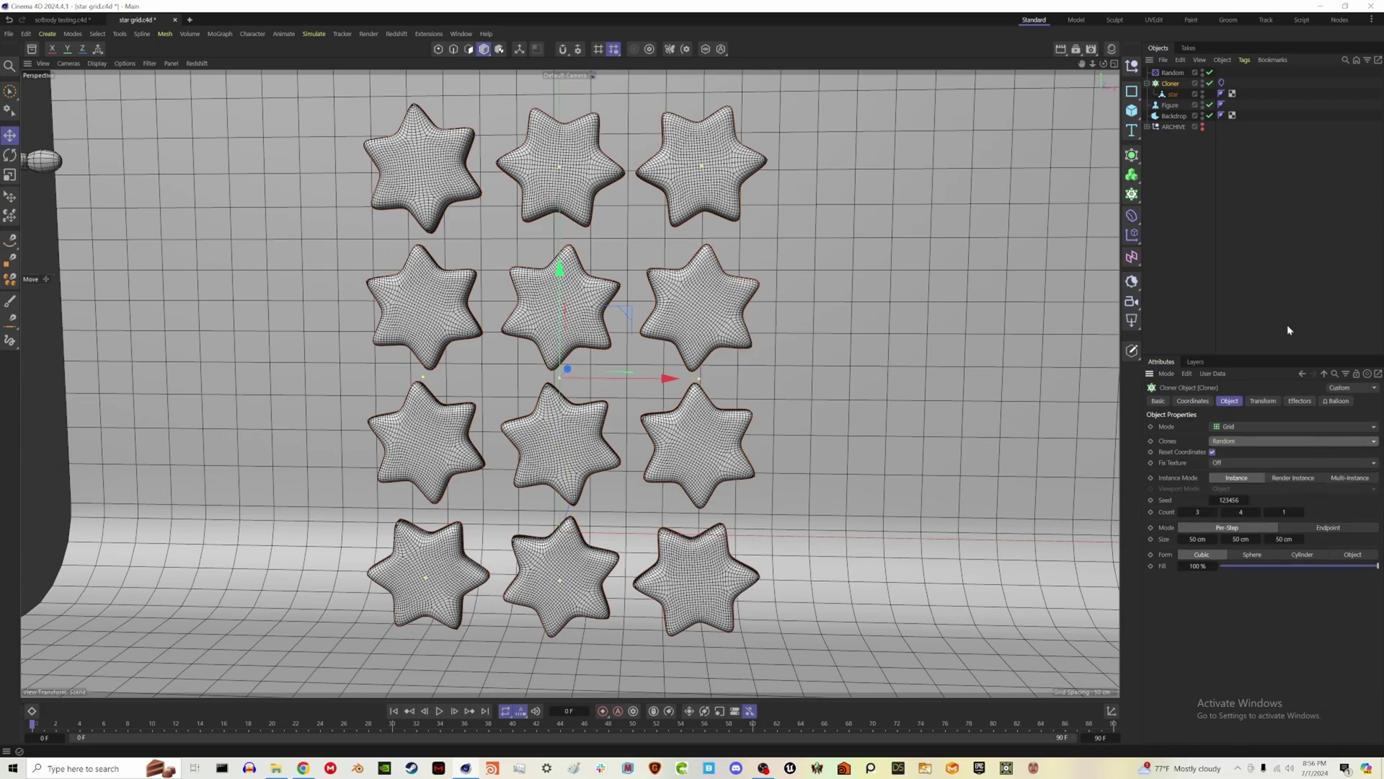
click(1260, 243)
click(439, 710)
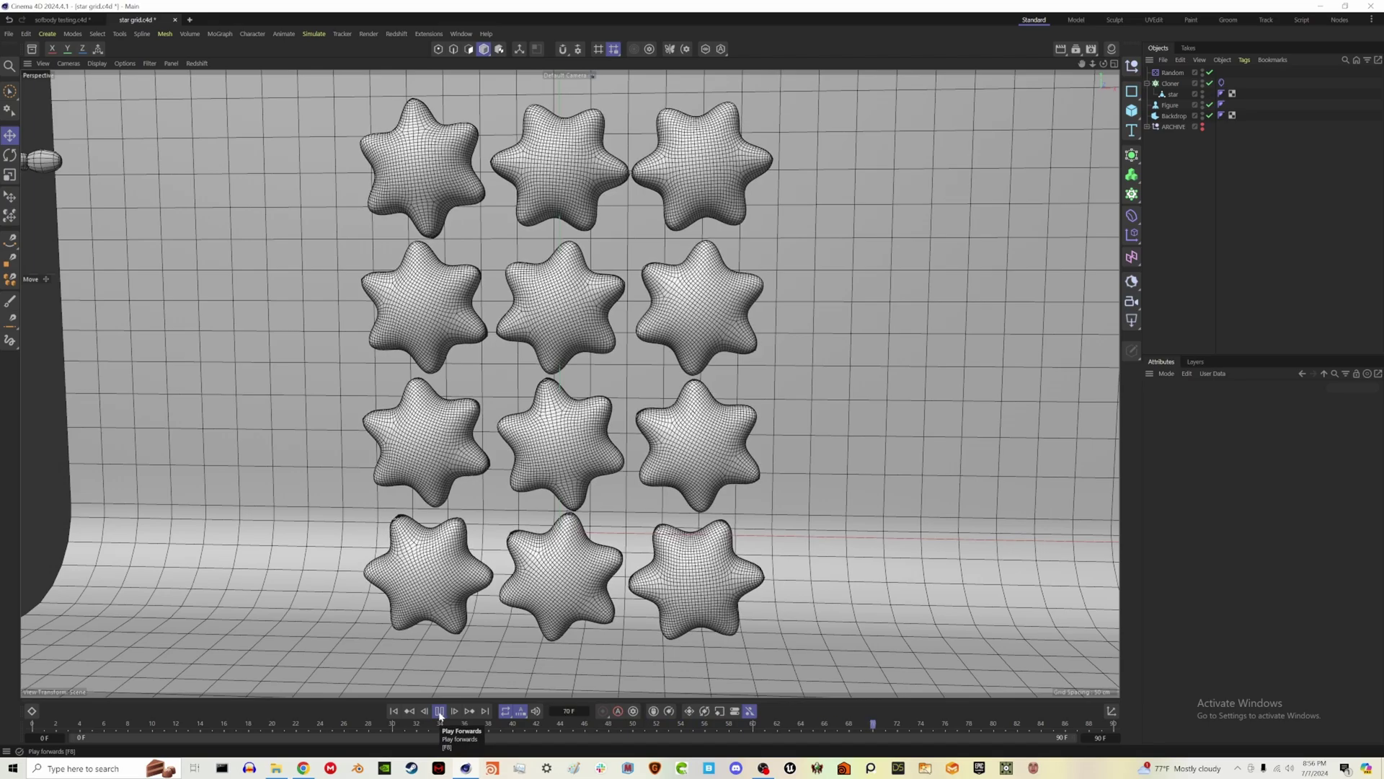
Step: Stop and rewind the star simulation to frame 0, and inspect the Mix Animation settings of the Cloner's Balloon tag
click(440, 714)
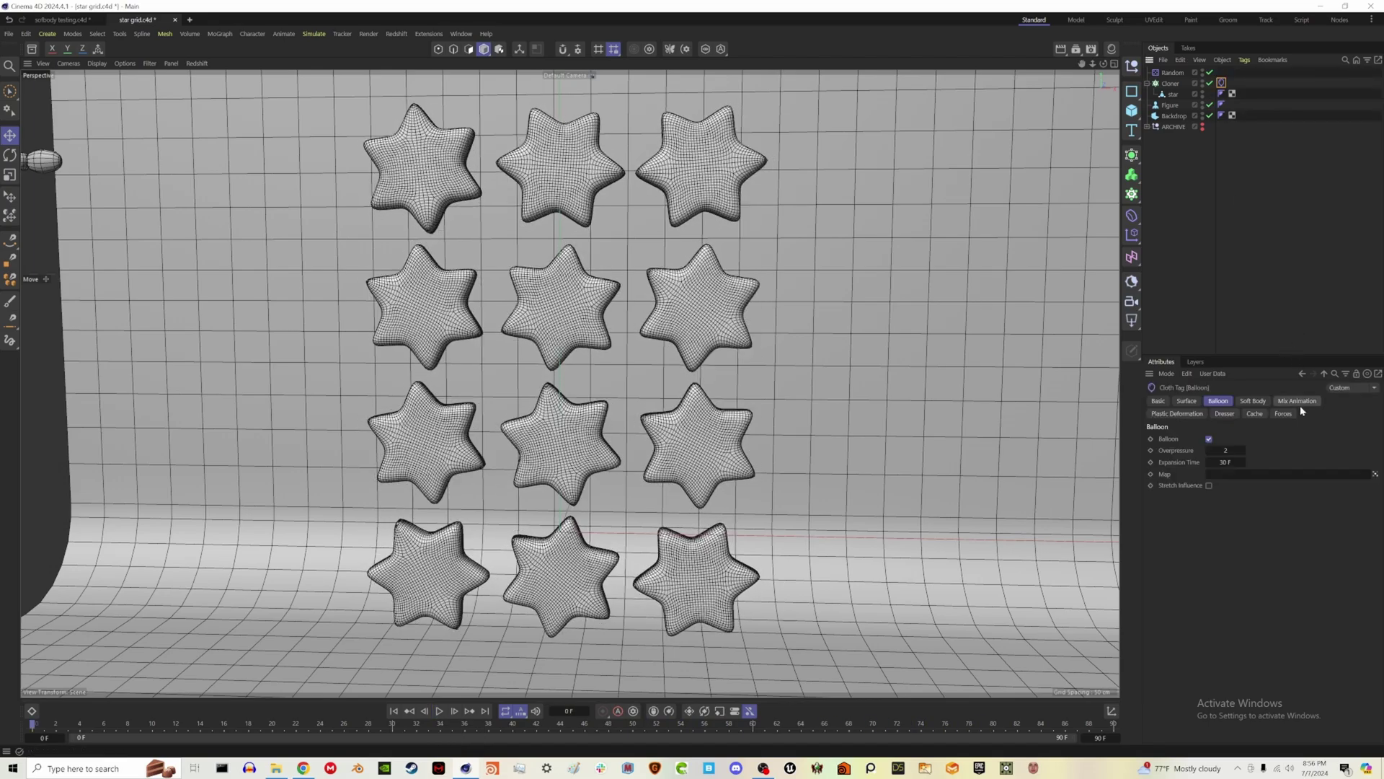
click(1298, 402)
click(1196, 187)
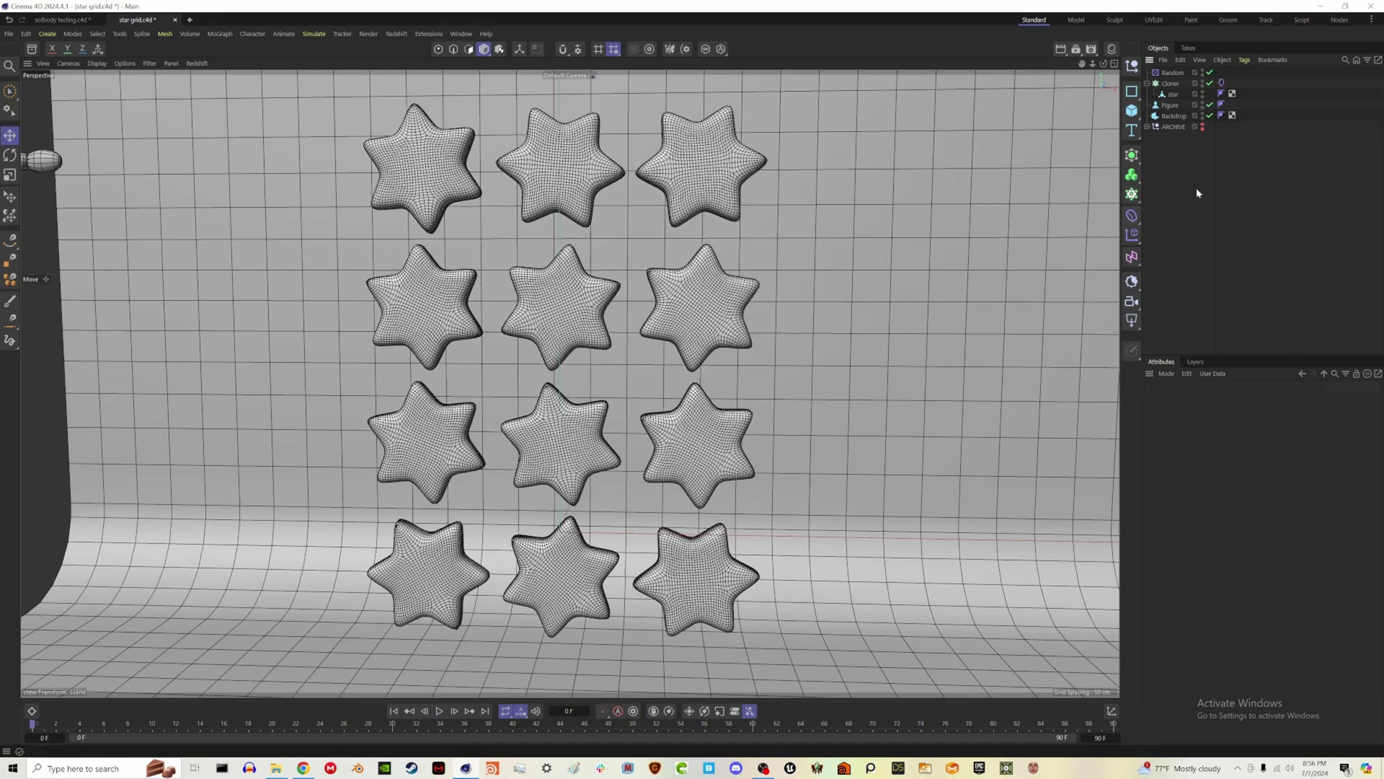
click(1170, 83)
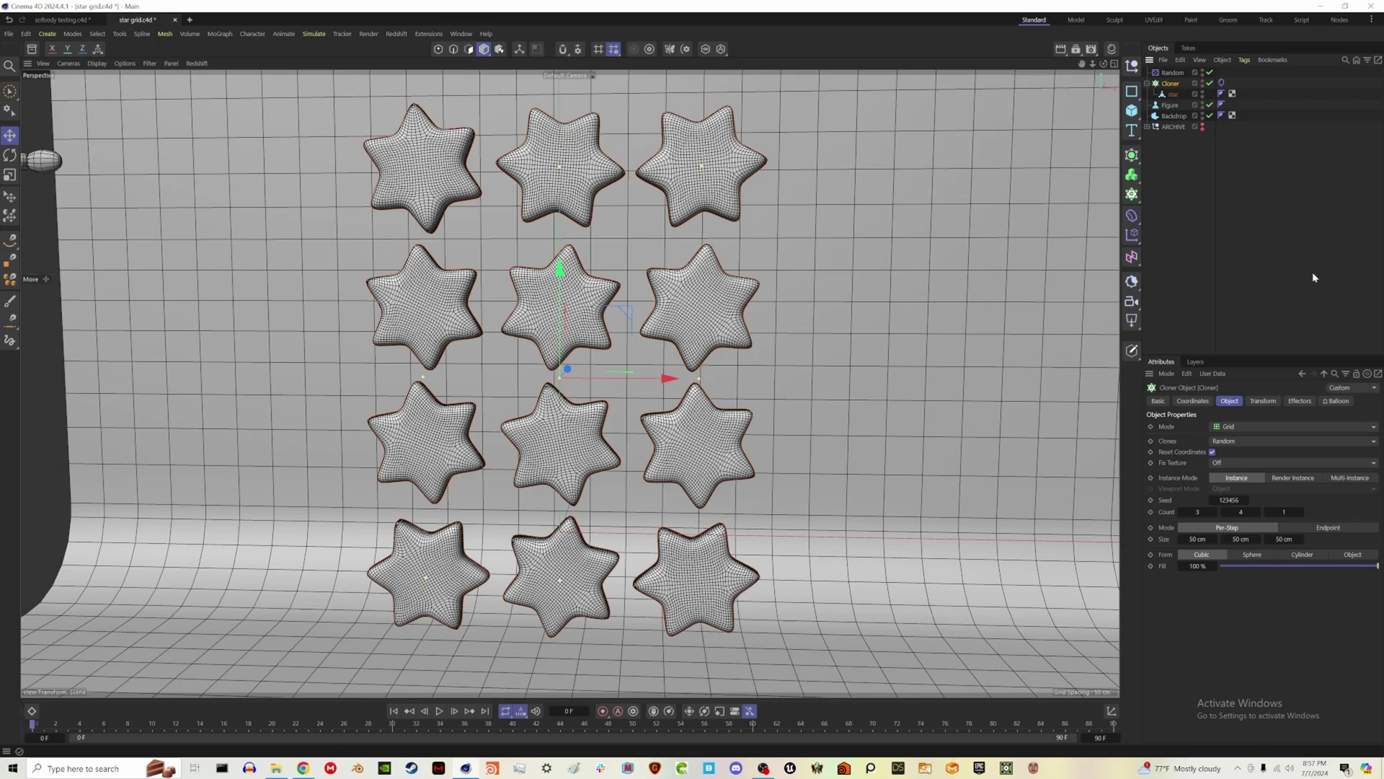
click(1222, 84)
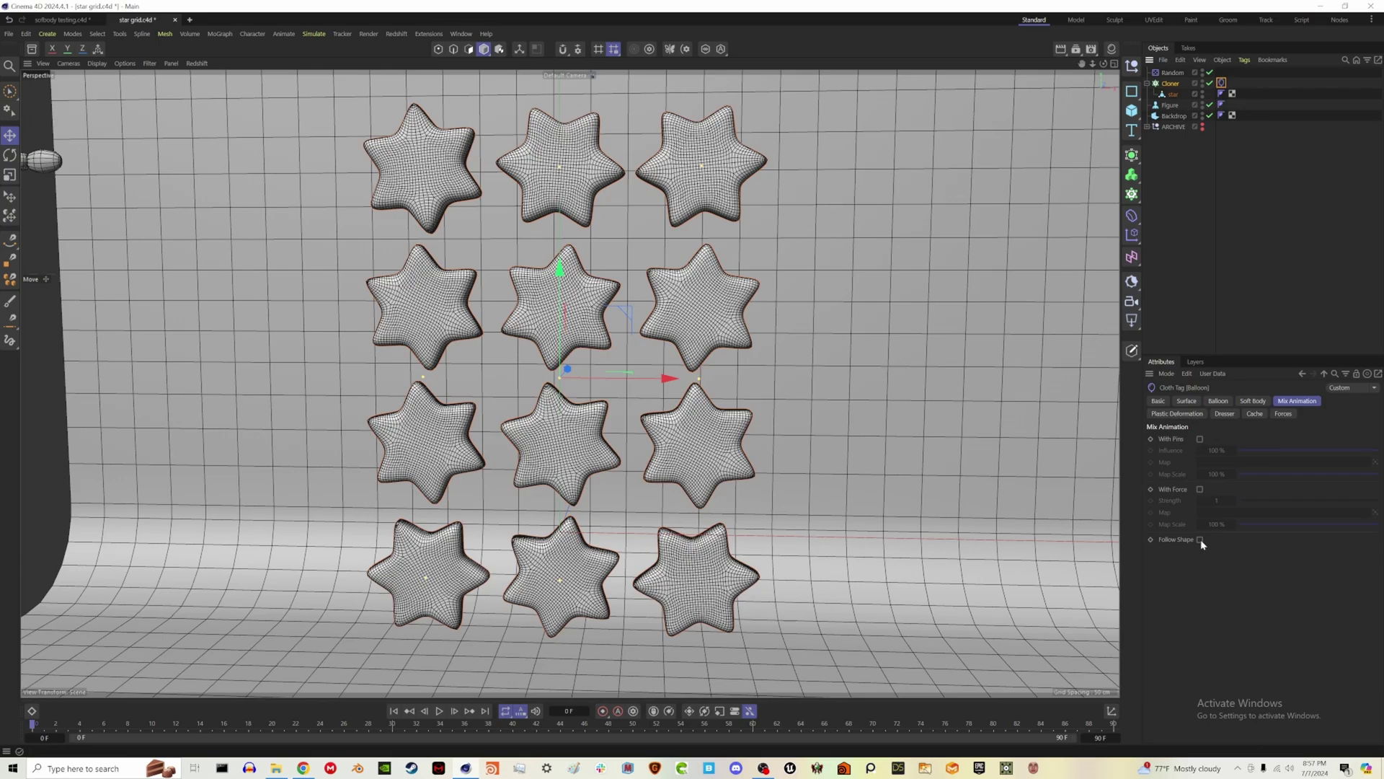
Step: Keyframe the Random effector's bank rotation of 360° at frame 0
click(1157, 74)
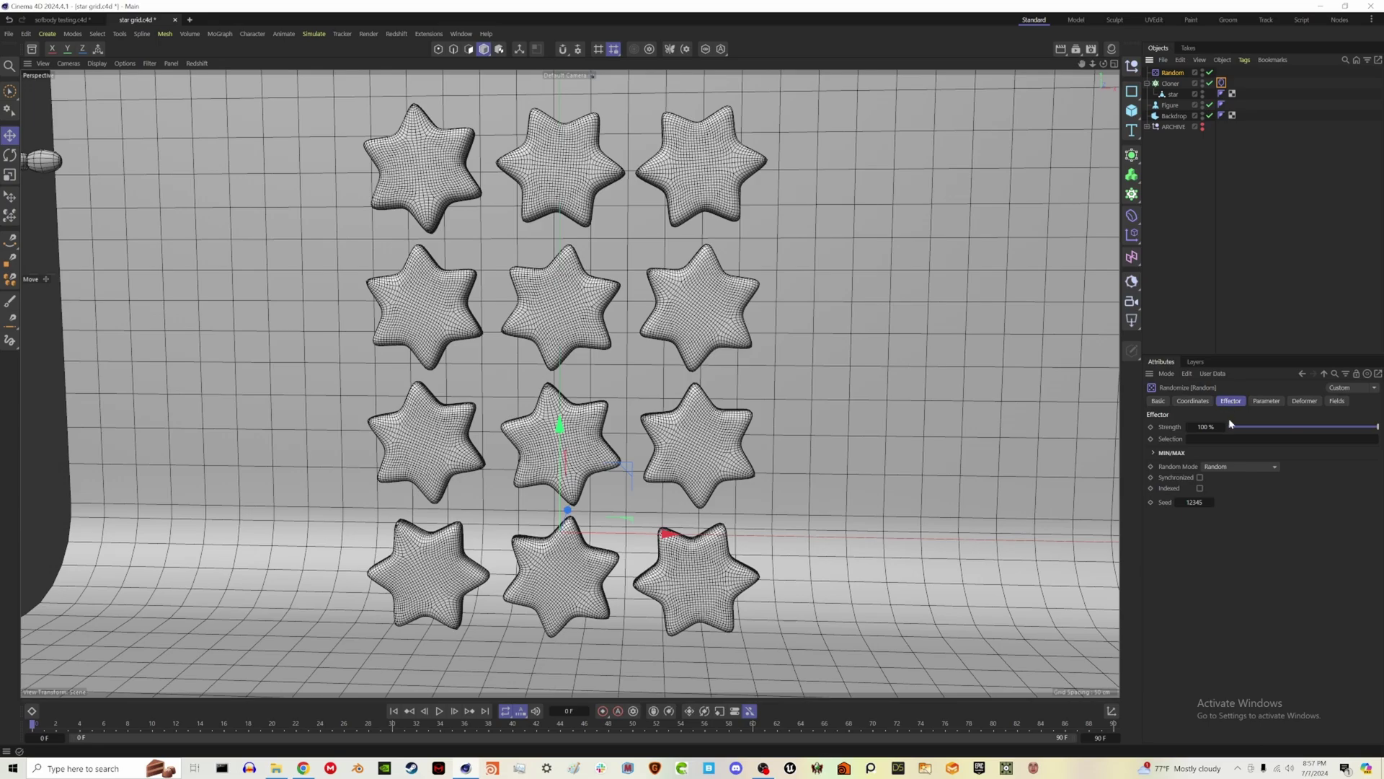
click(1268, 402)
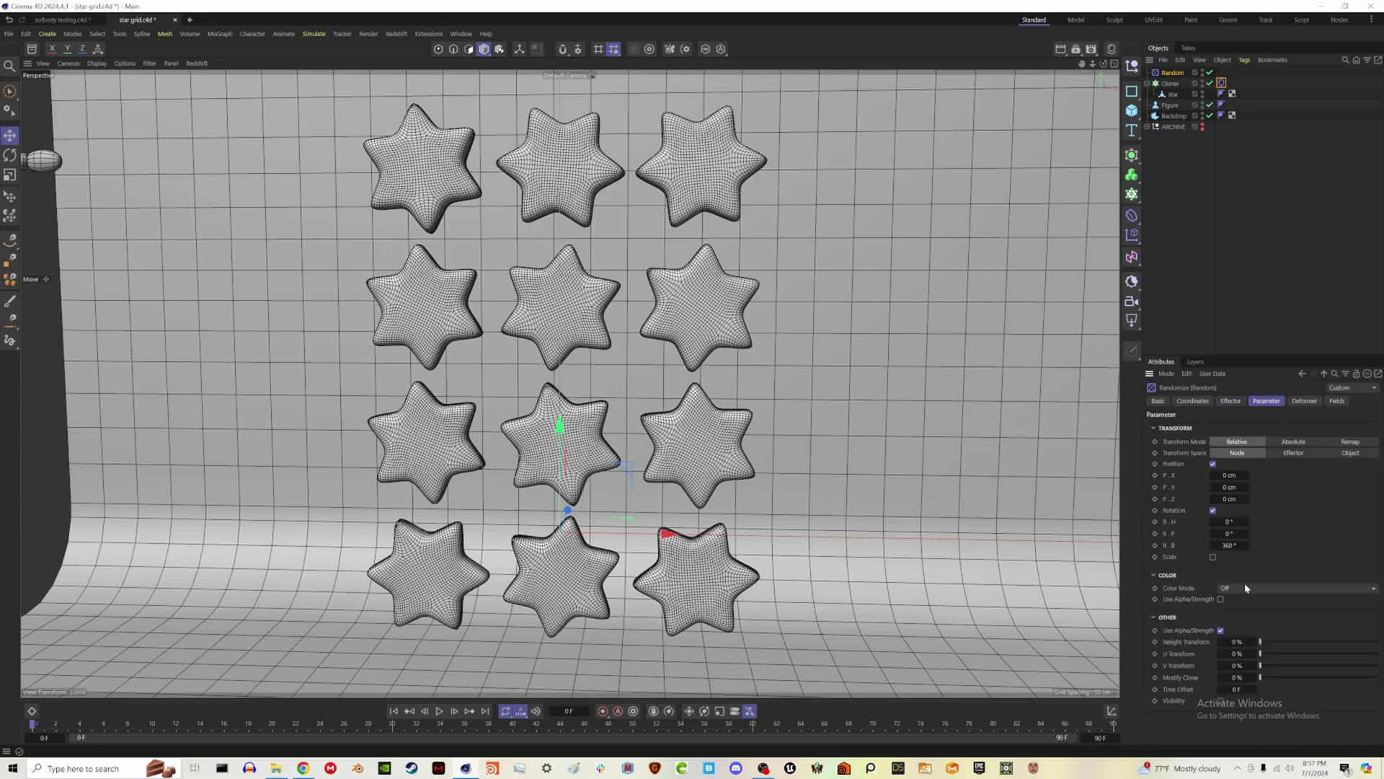
click(1154, 545)
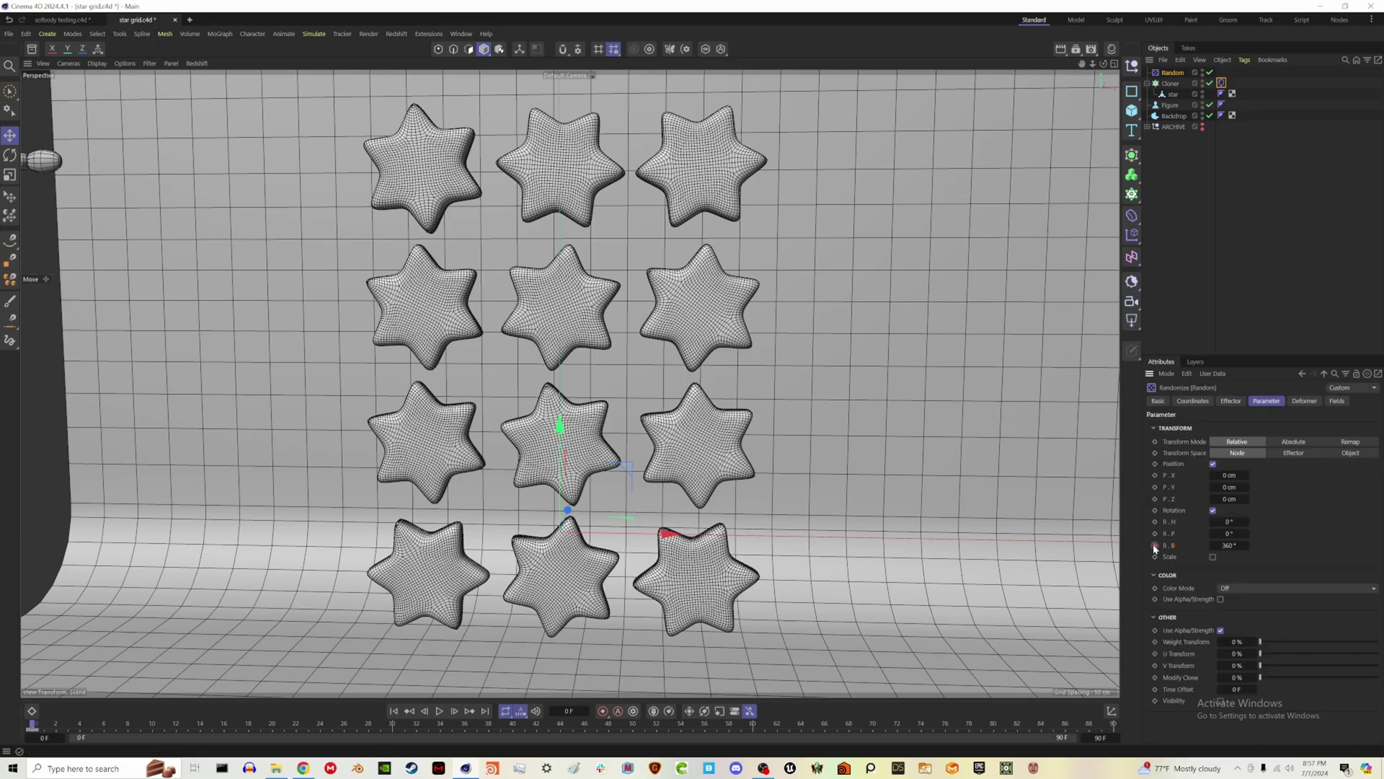
Step: Set the Random effector's bank rotation to 400° at frame 30, keyframe it and return to the start of the timeline
click(393, 724)
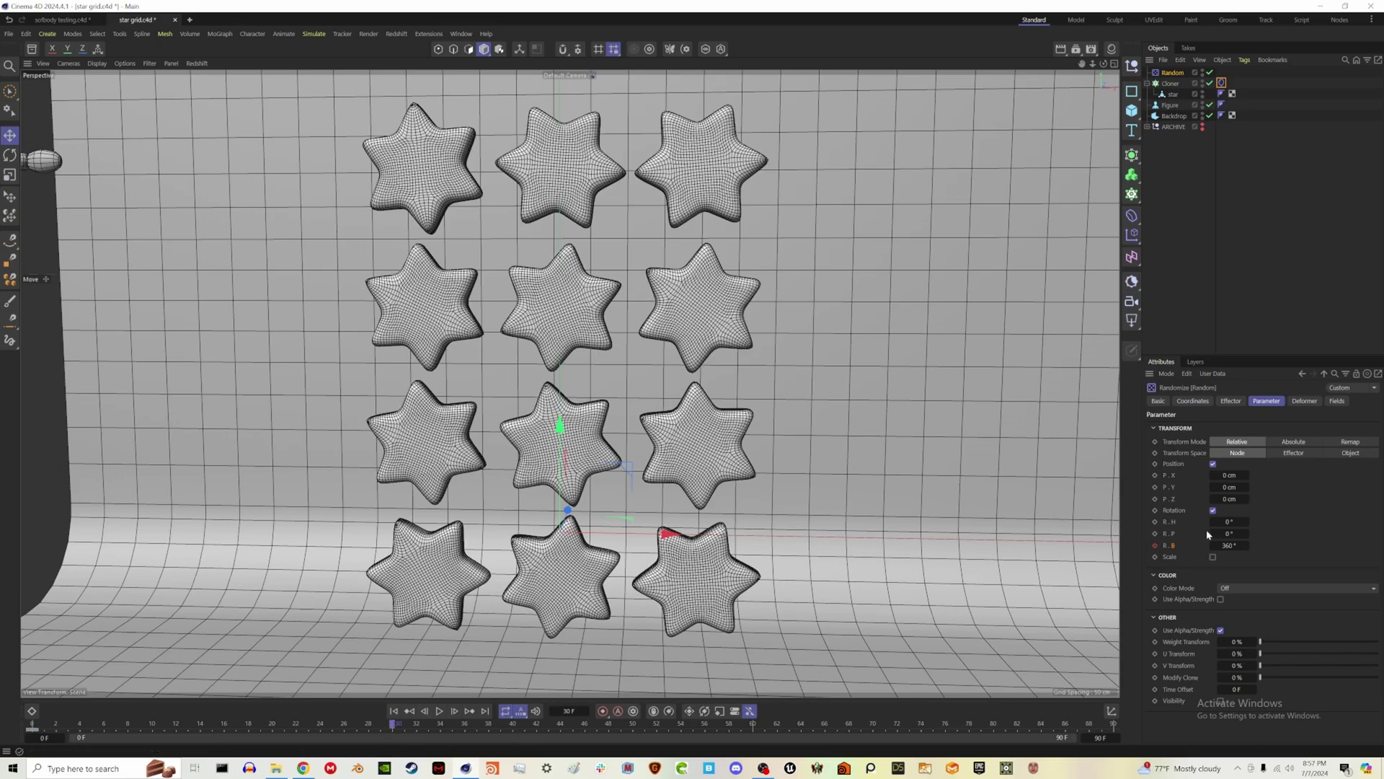
click(1229, 546)
text(400)
key(Return)
click(1154, 545)
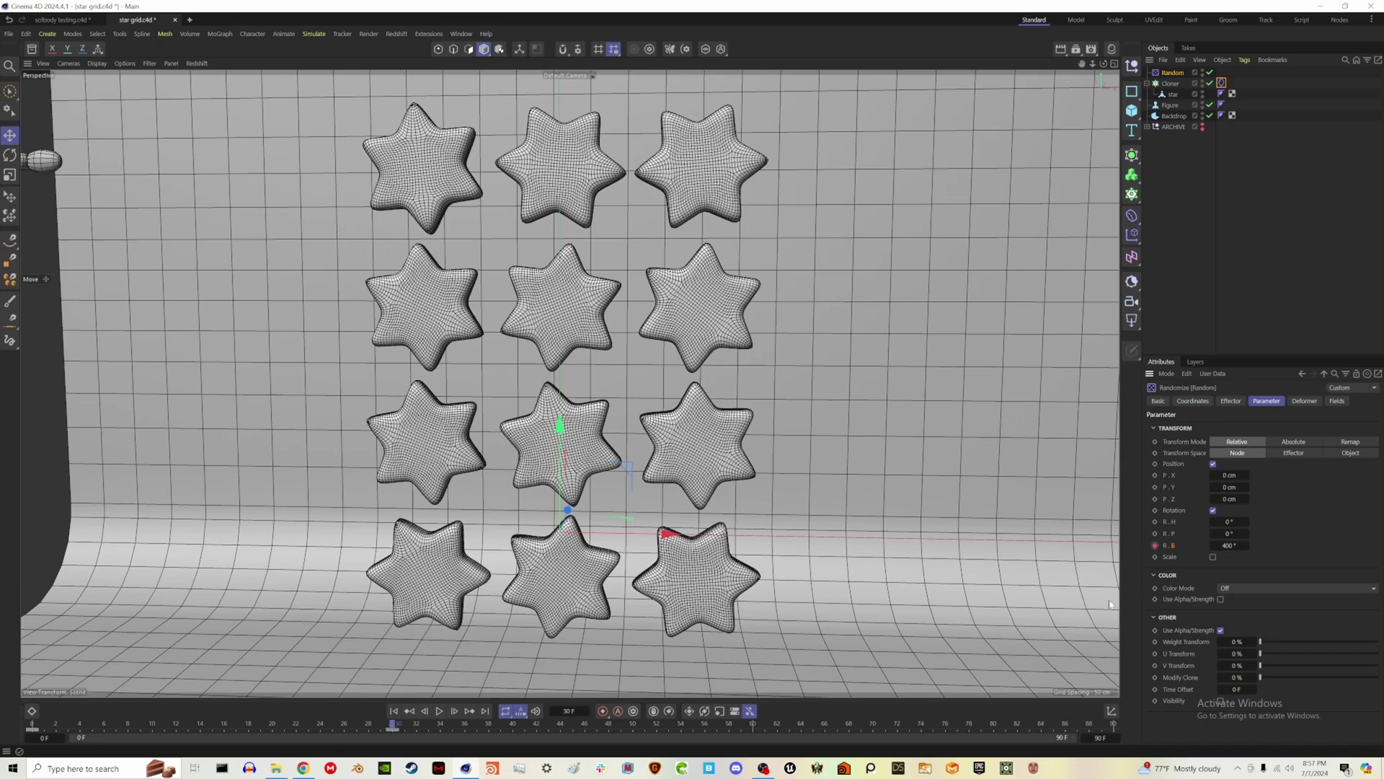
click(395, 711)
Step: Enable With Pins at 5% influence and Follow Shape in the Balloon tag's Mix Animation, and play the simulation
click(1221, 84)
click(1201, 439)
text(5)
click(1201, 539)
click(439, 713)
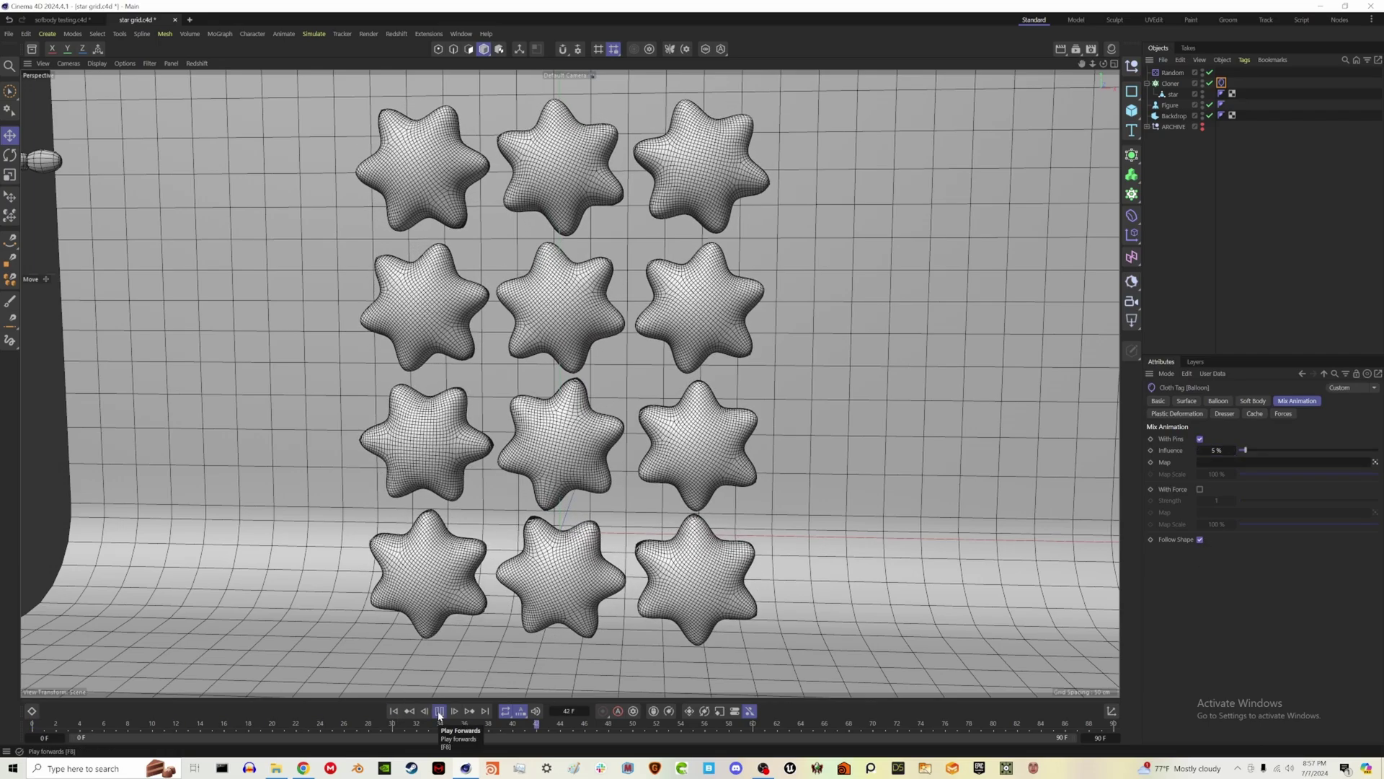
click(439, 712)
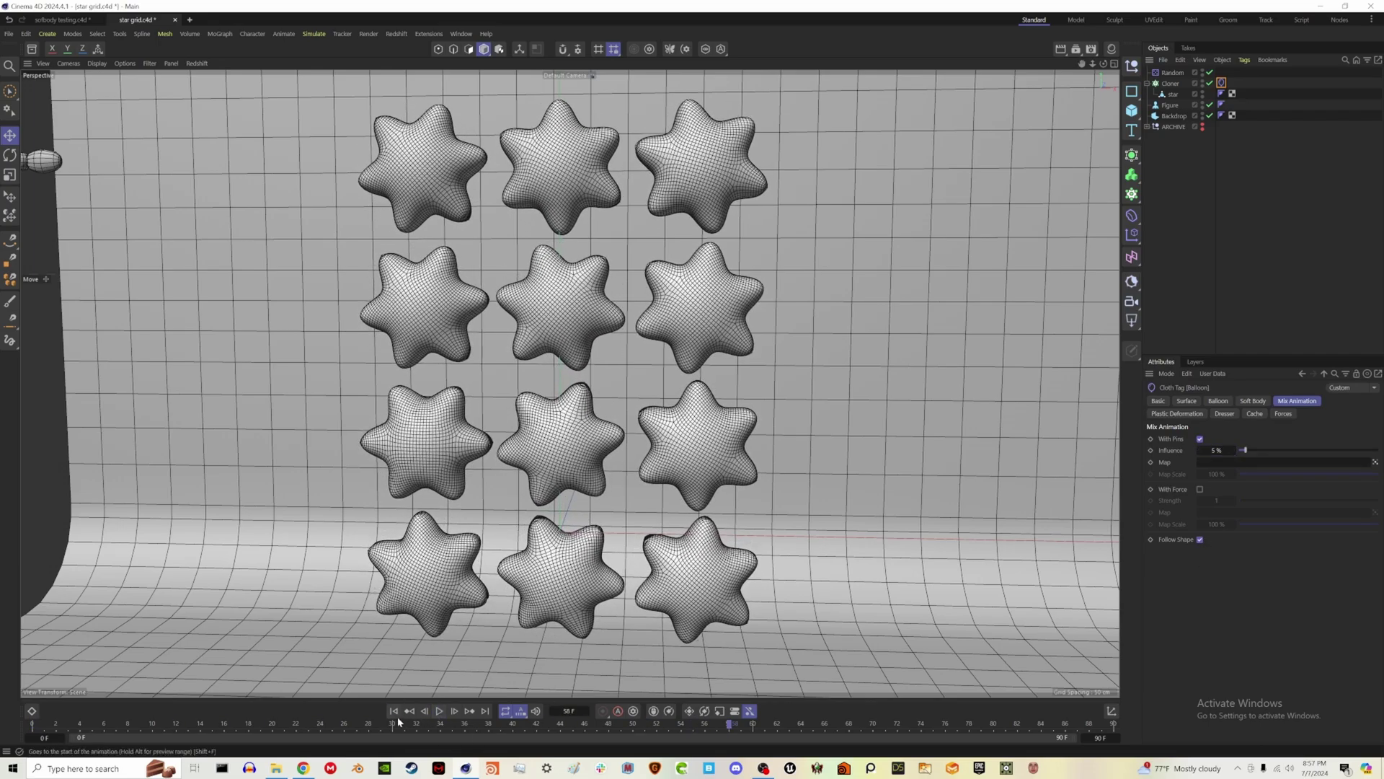
click(394, 711)
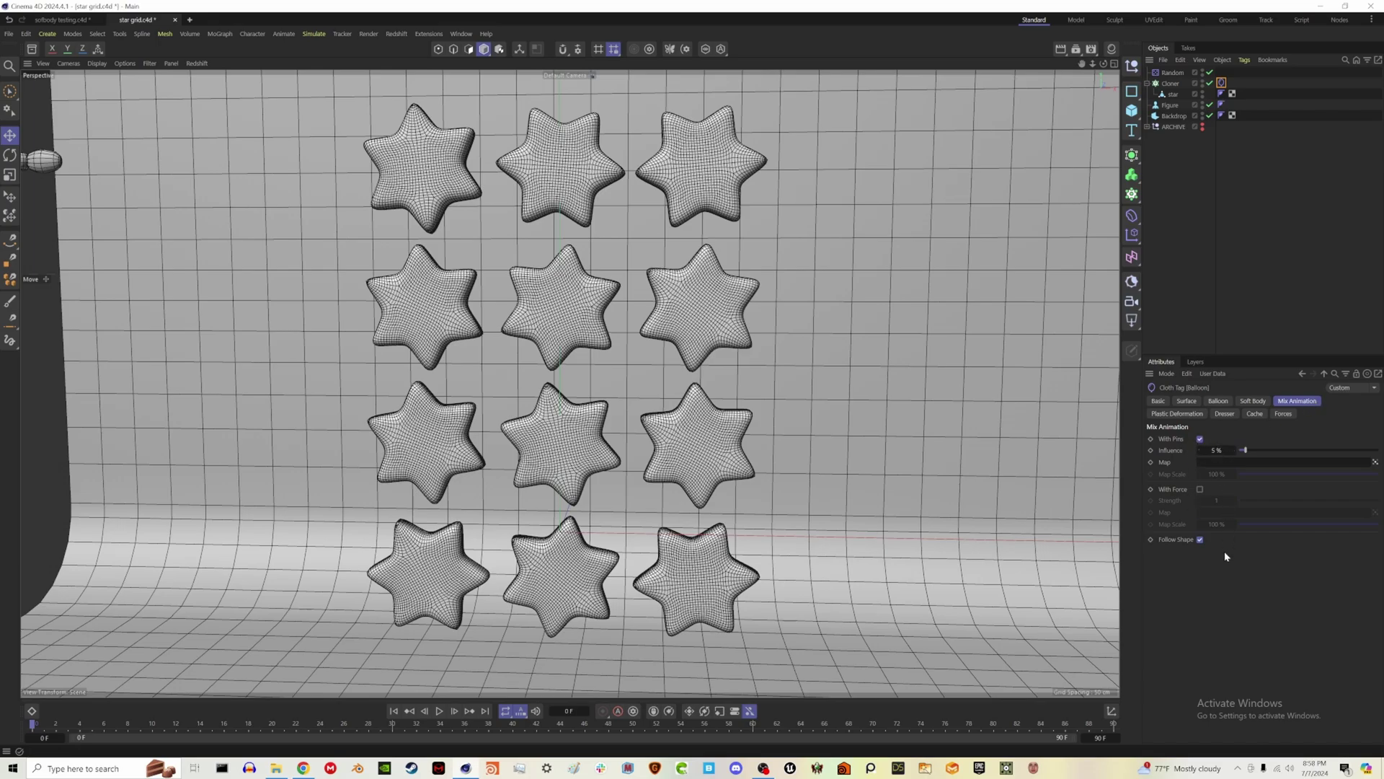
Step: Move the Random effector's frame 30 bank keyframe to frame 90 and set the bank rotation there to 450°
click(1173, 73)
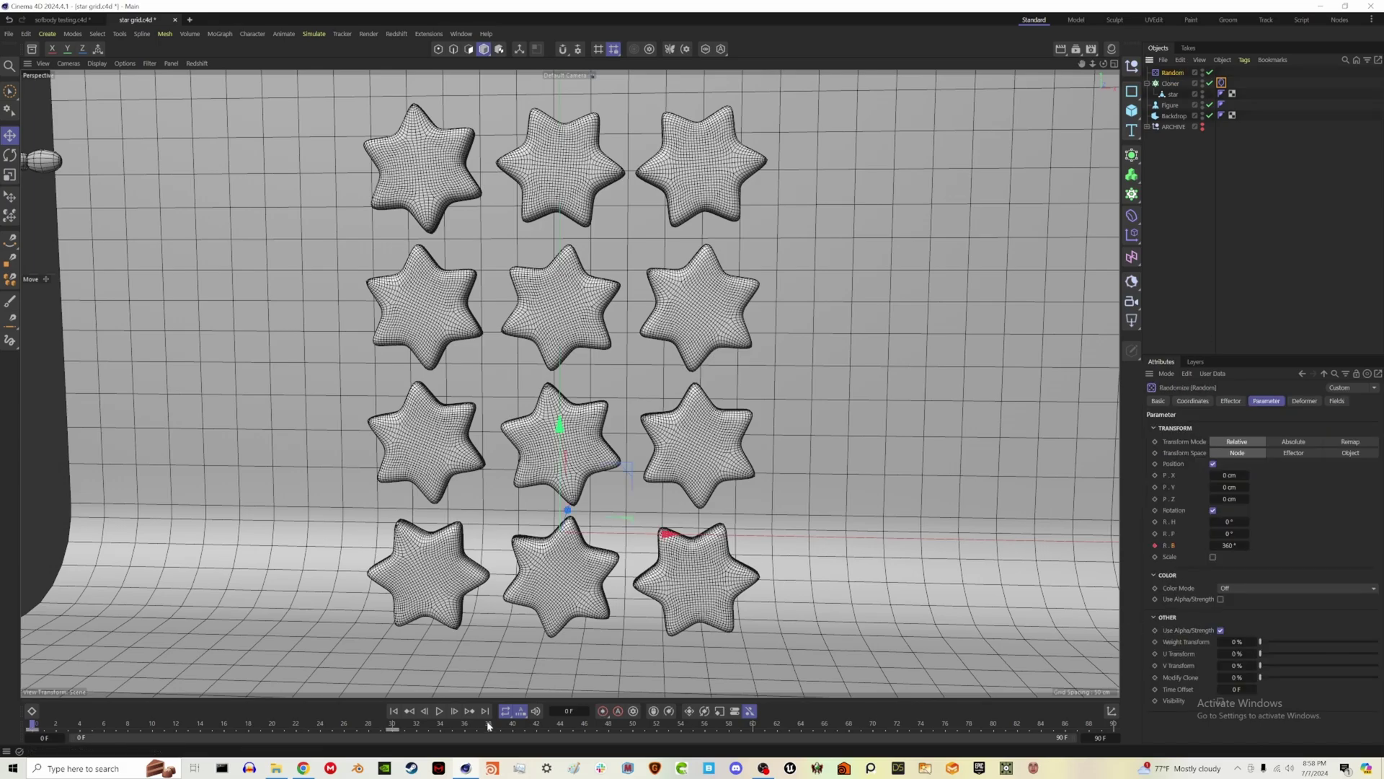
drag(395, 730, 1113, 758)
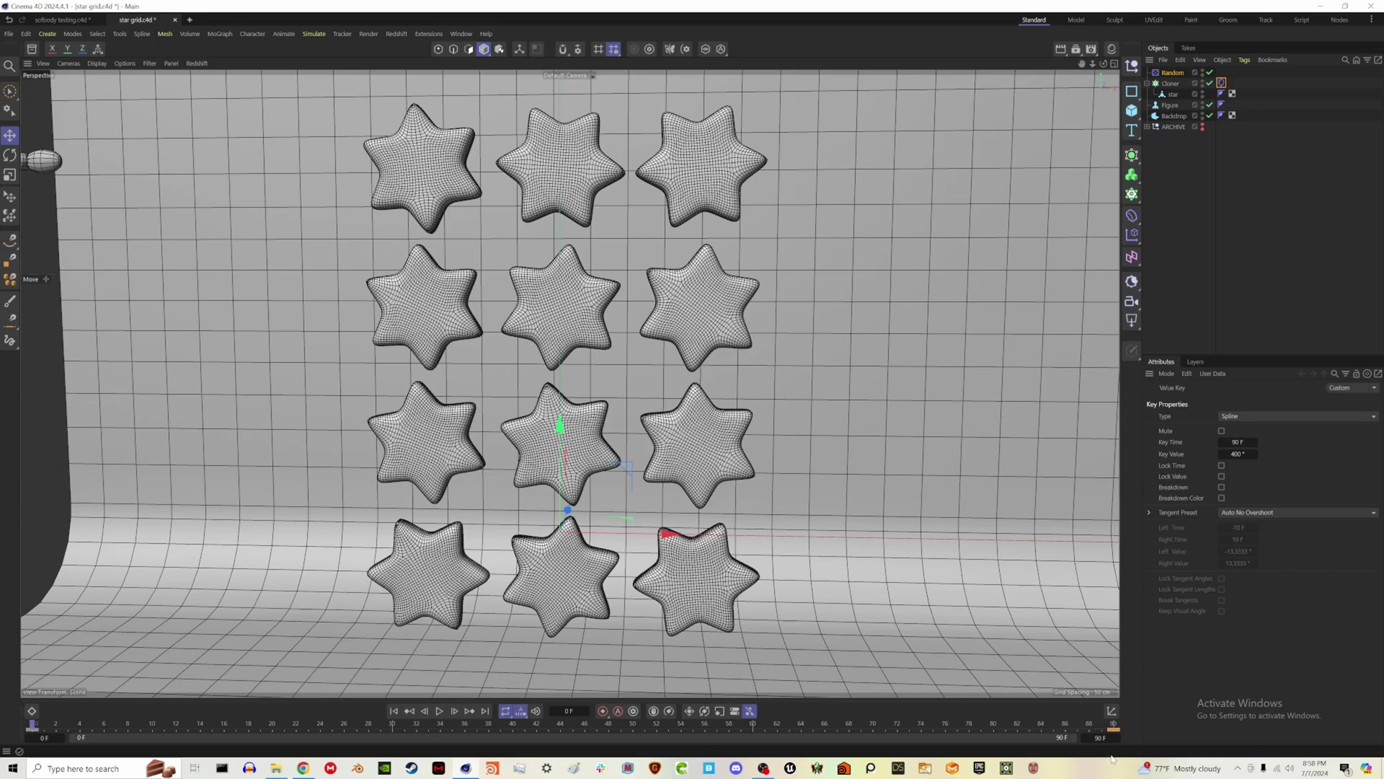
click(1115, 725)
click(1175, 73)
click(1230, 546)
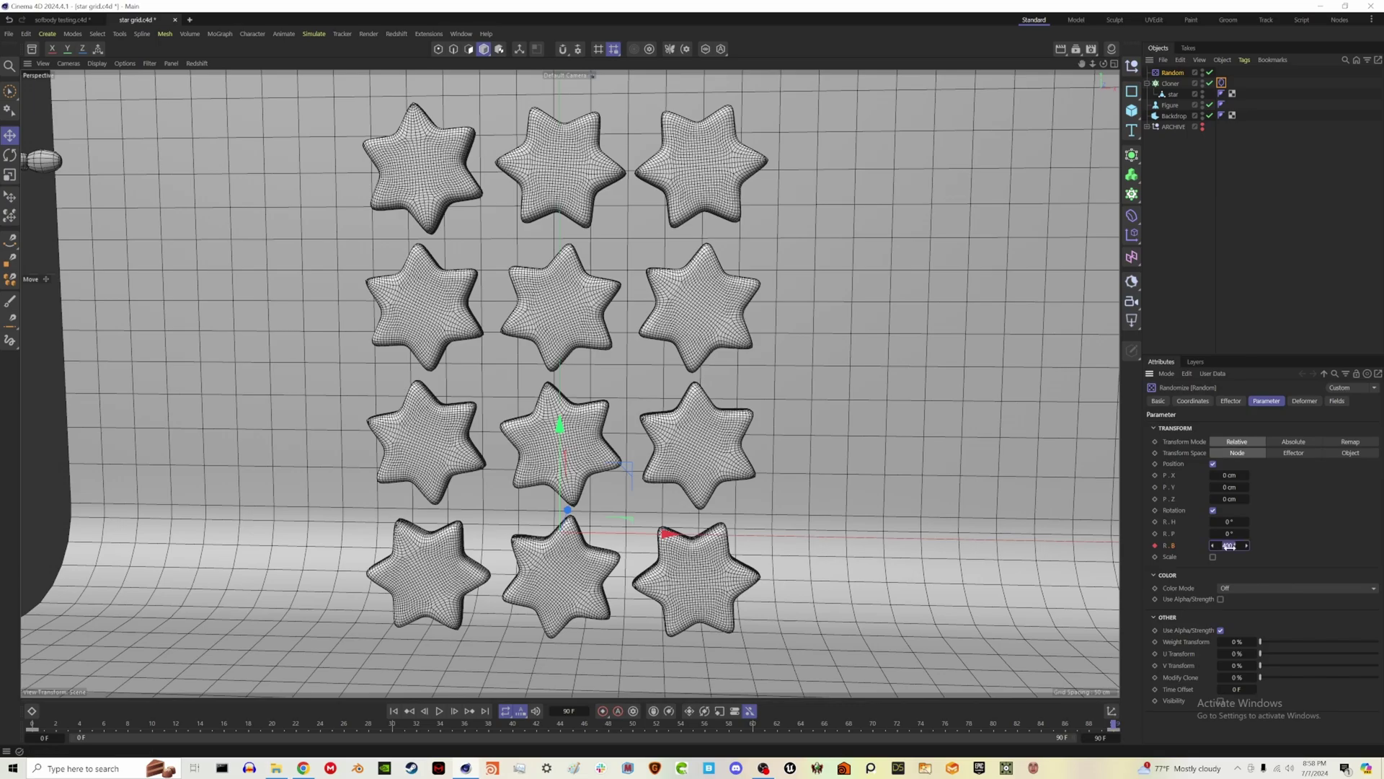
text(450)
Step: Change both bank rotation keyframes to linear interpolation, leaving the second keyframe at frame 90
drag(1114, 729, 1029, 731)
click(1053, 723)
drag(1042, 734, 33, 731)
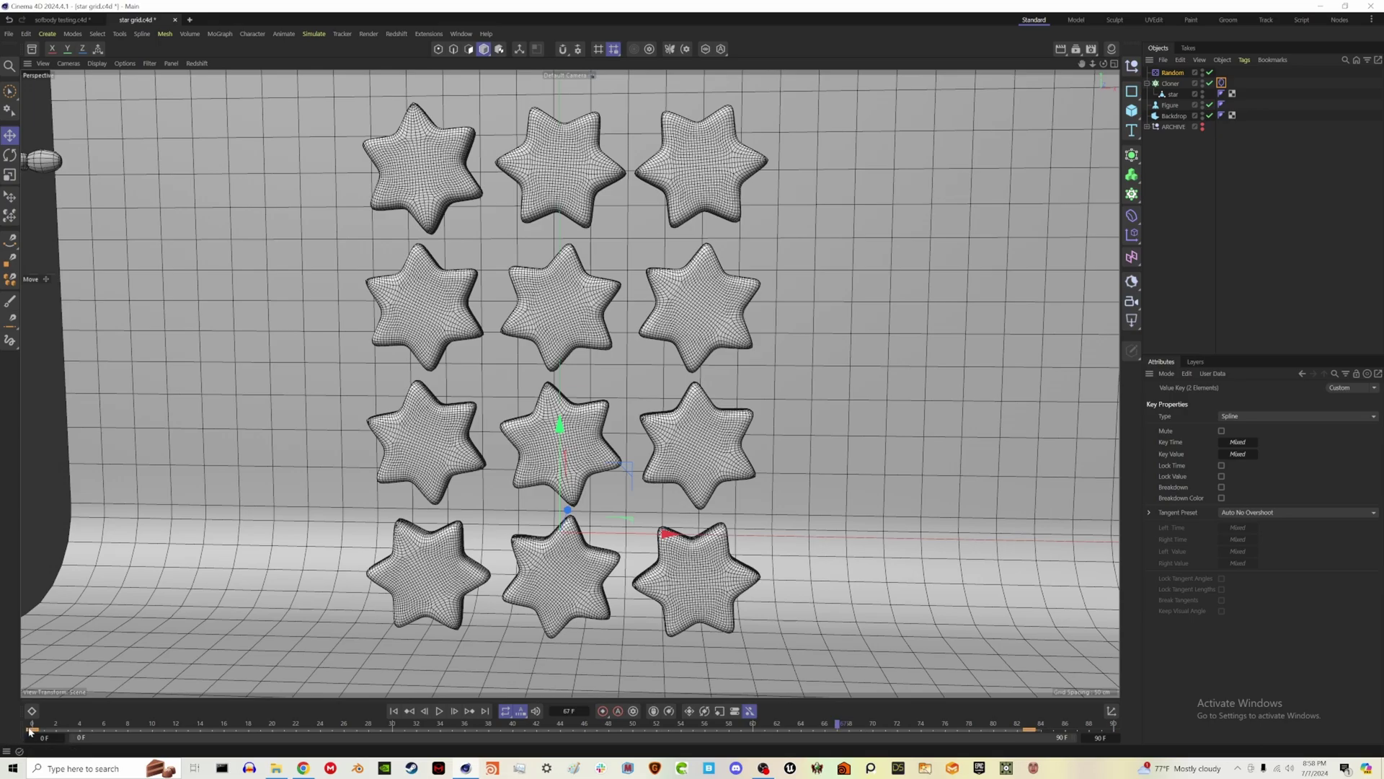
right_click(28, 731)
click(58, 570)
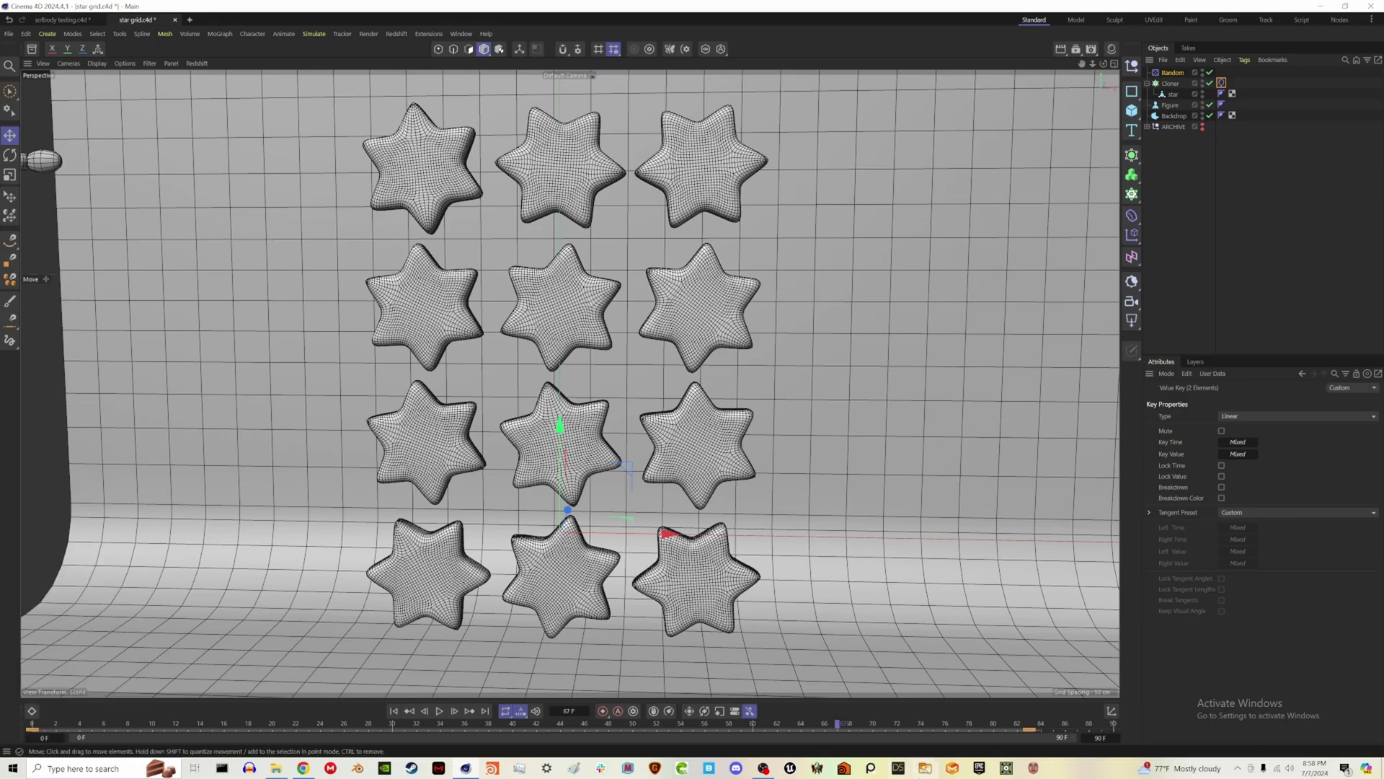
click(1070, 733)
drag(1032, 731, 1114, 731)
Step: Play the rotating star grid simulation from the start, stop it and rewind to frame 0
click(394, 711)
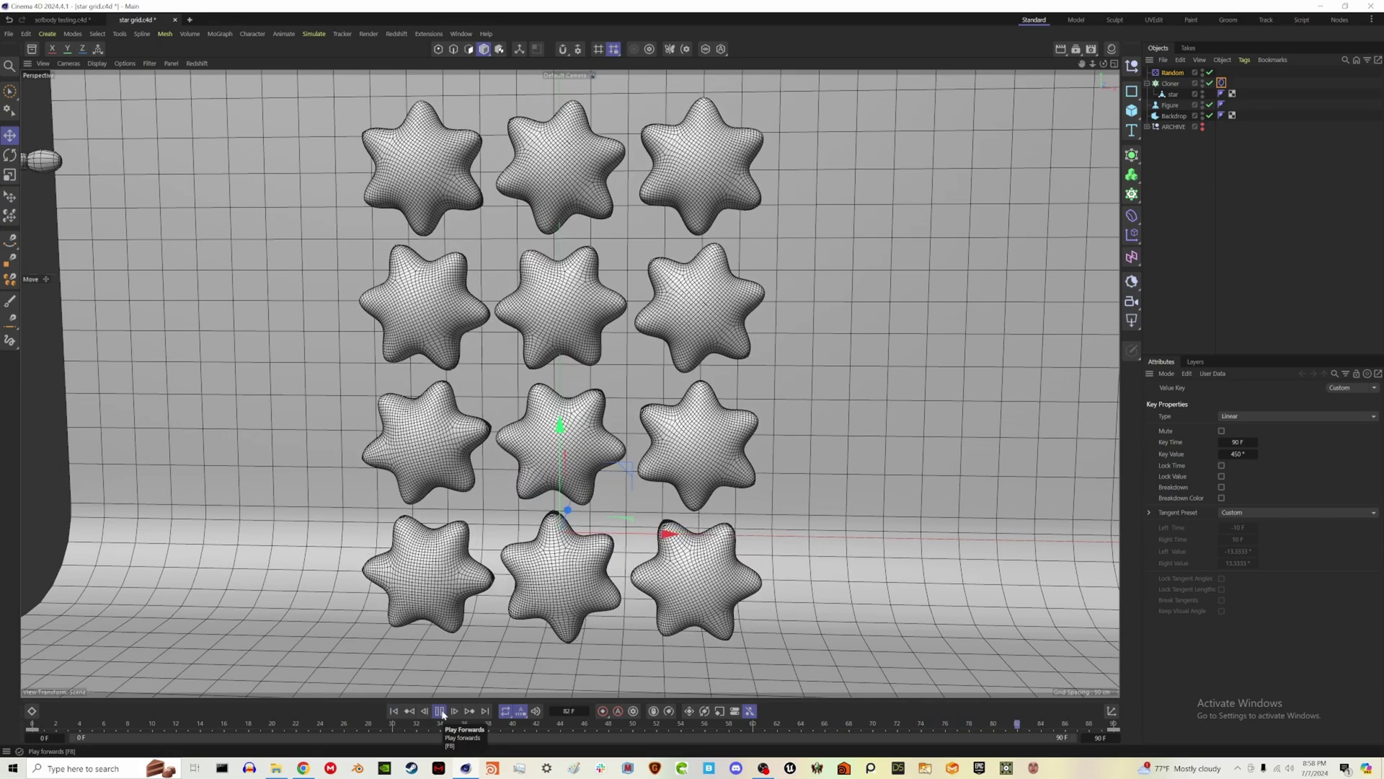
click(440, 711)
click(394, 711)
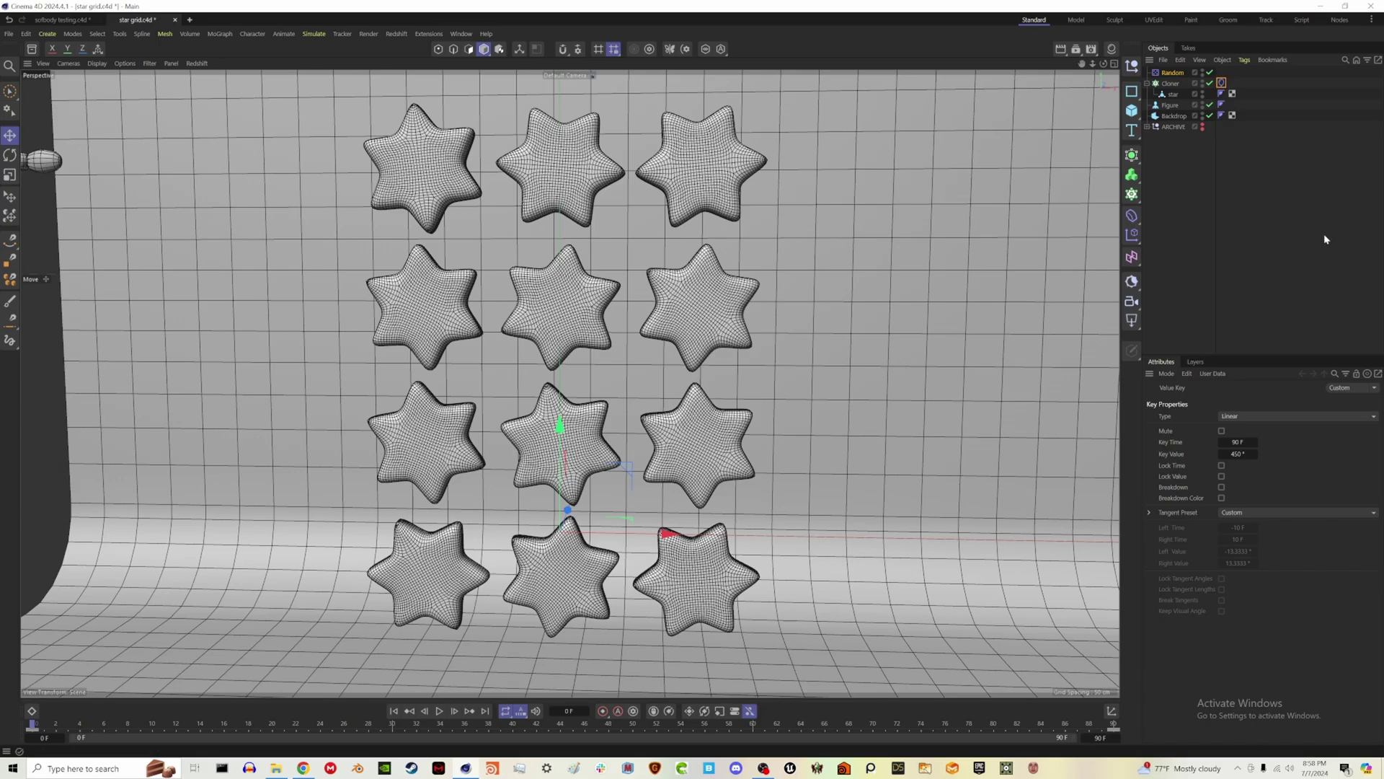
click(1204, 241)
click(1152, 85)
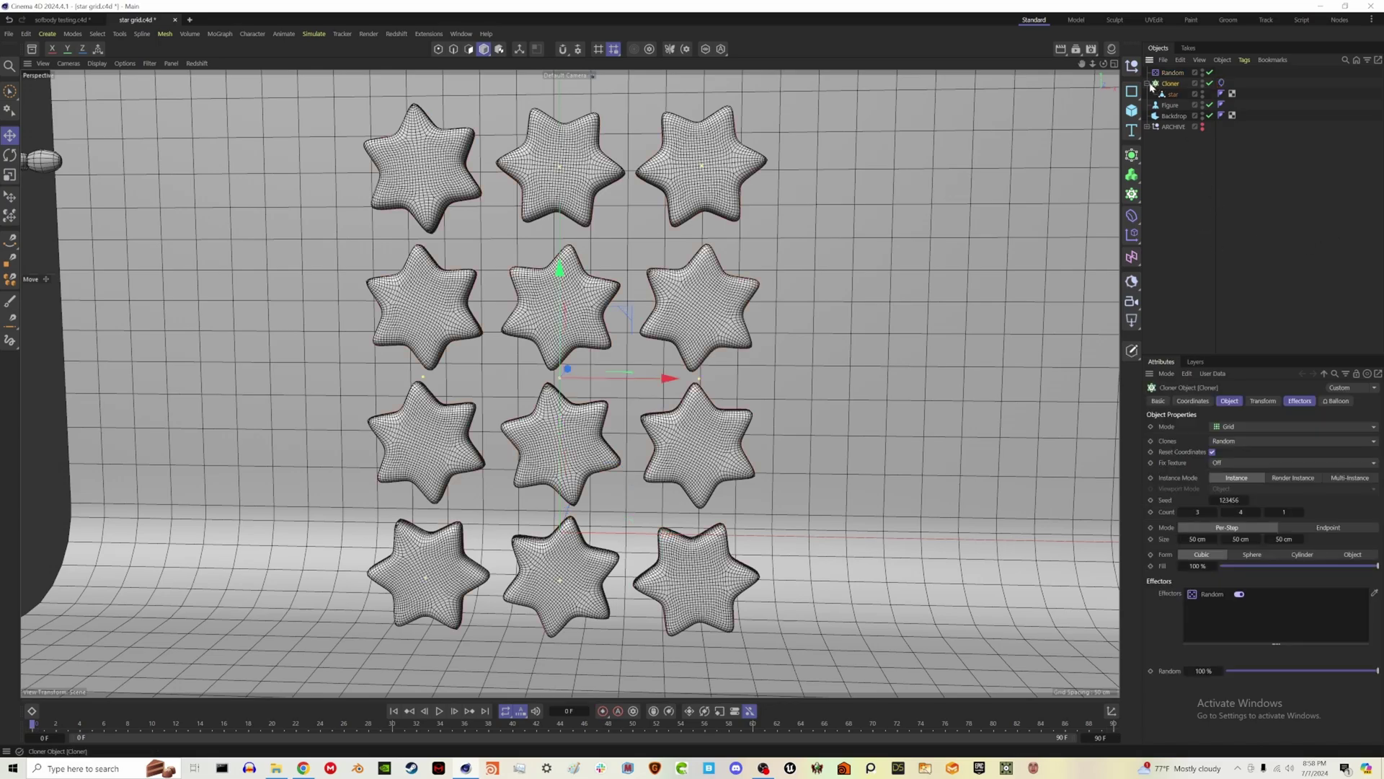
click(1147, 84)
click(1194, 200)
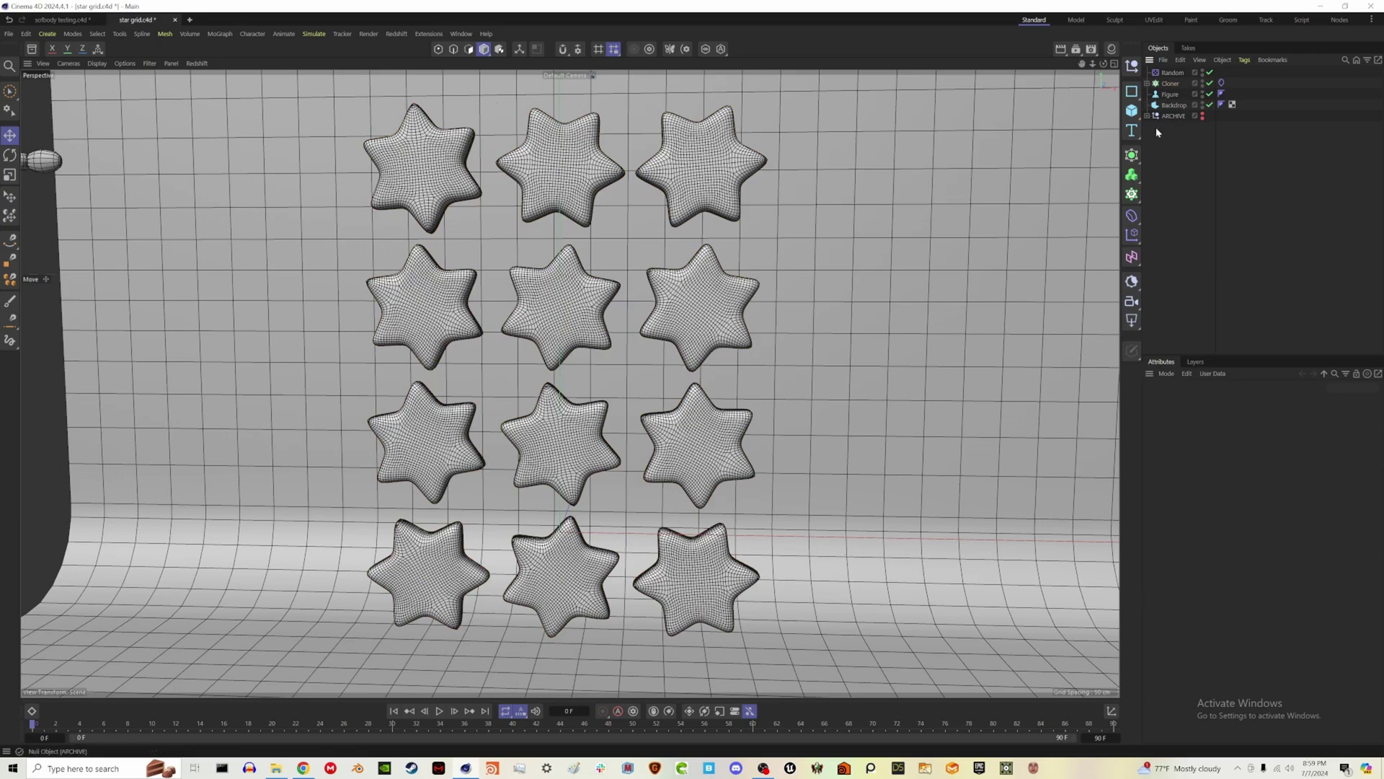
click(1147, 83)
Step: Copy the star out of the Cloner as a separate object and rotate the copy upright to match the grid
drag(1174, 94, 1173, 81)
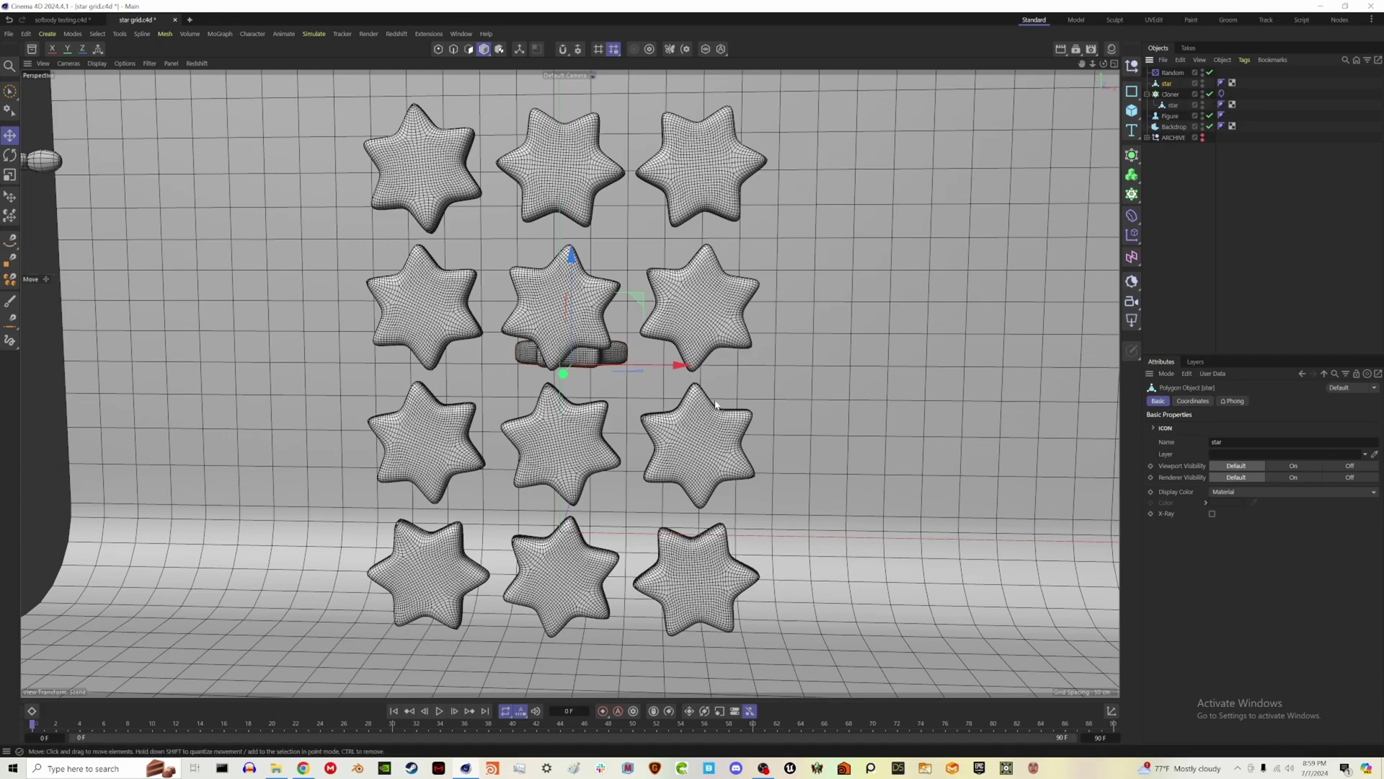
key(r)
drag(567, 357, 731, 386)
key(e)
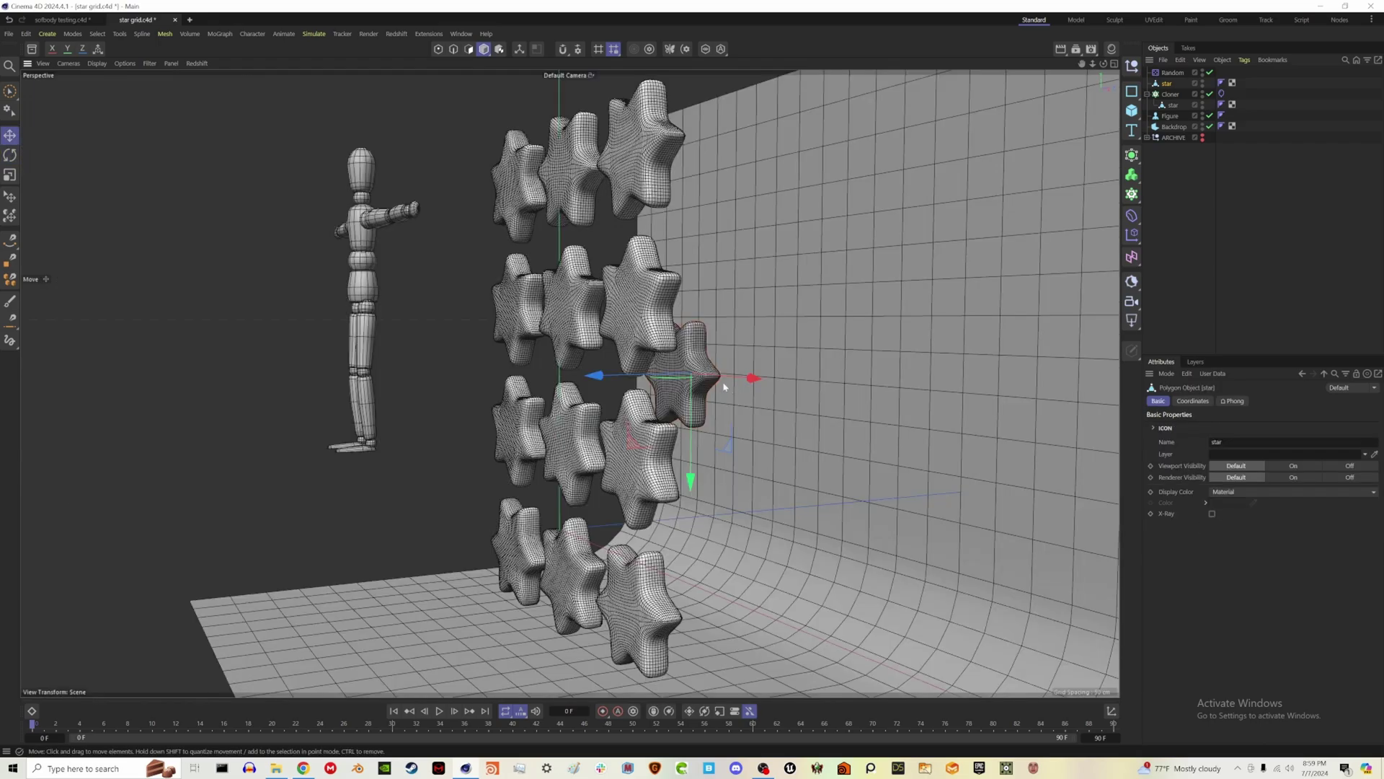
Step: Move the star copy forward out of the grid and down below the bottom row of clones
drag(614, 380, 367, 383)
alt+drag(583, 424, 725, 428)
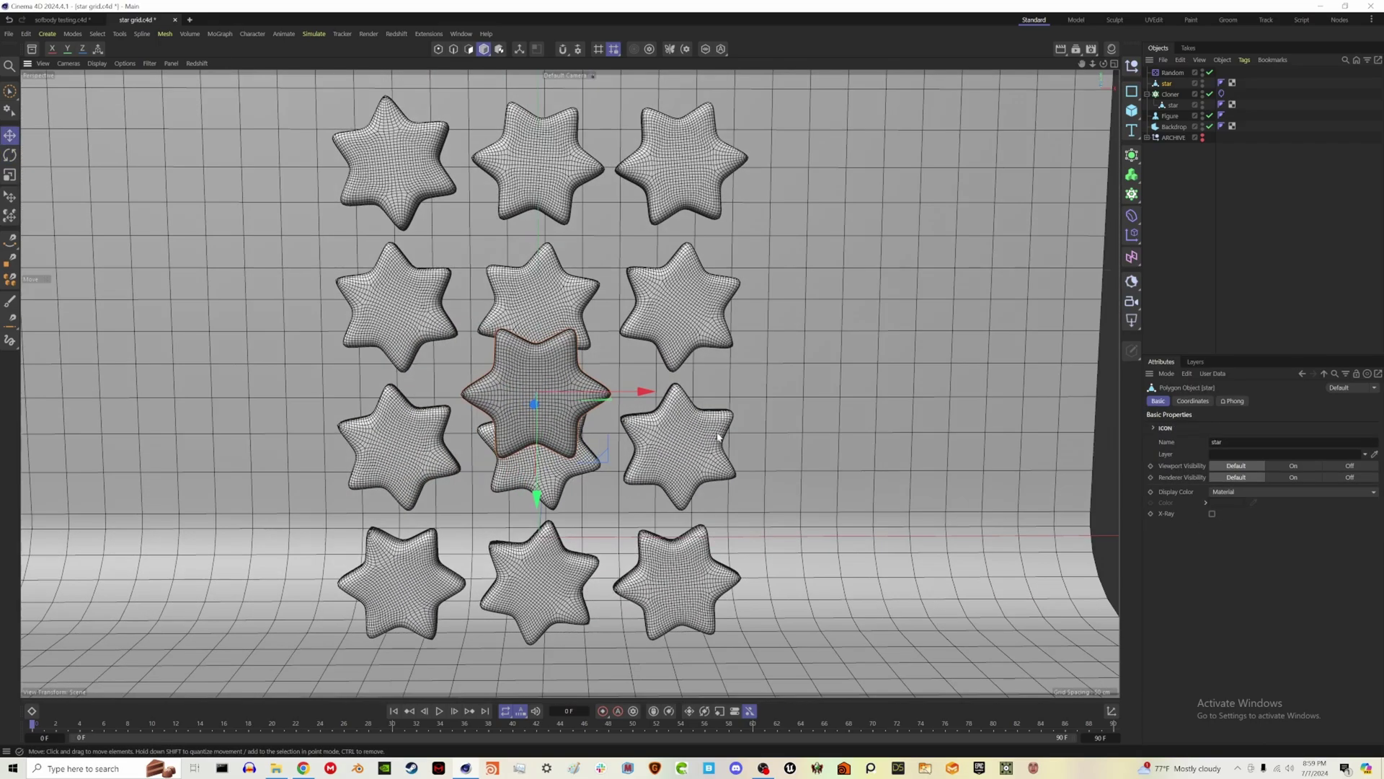
drag(536, 496, 540, 761)
drag(541, 688, 541, 739)
Step: Hide the Backdrop in the viewport and fine-tune the star copy's position beneath the grid's middle column
click(1202, 125)
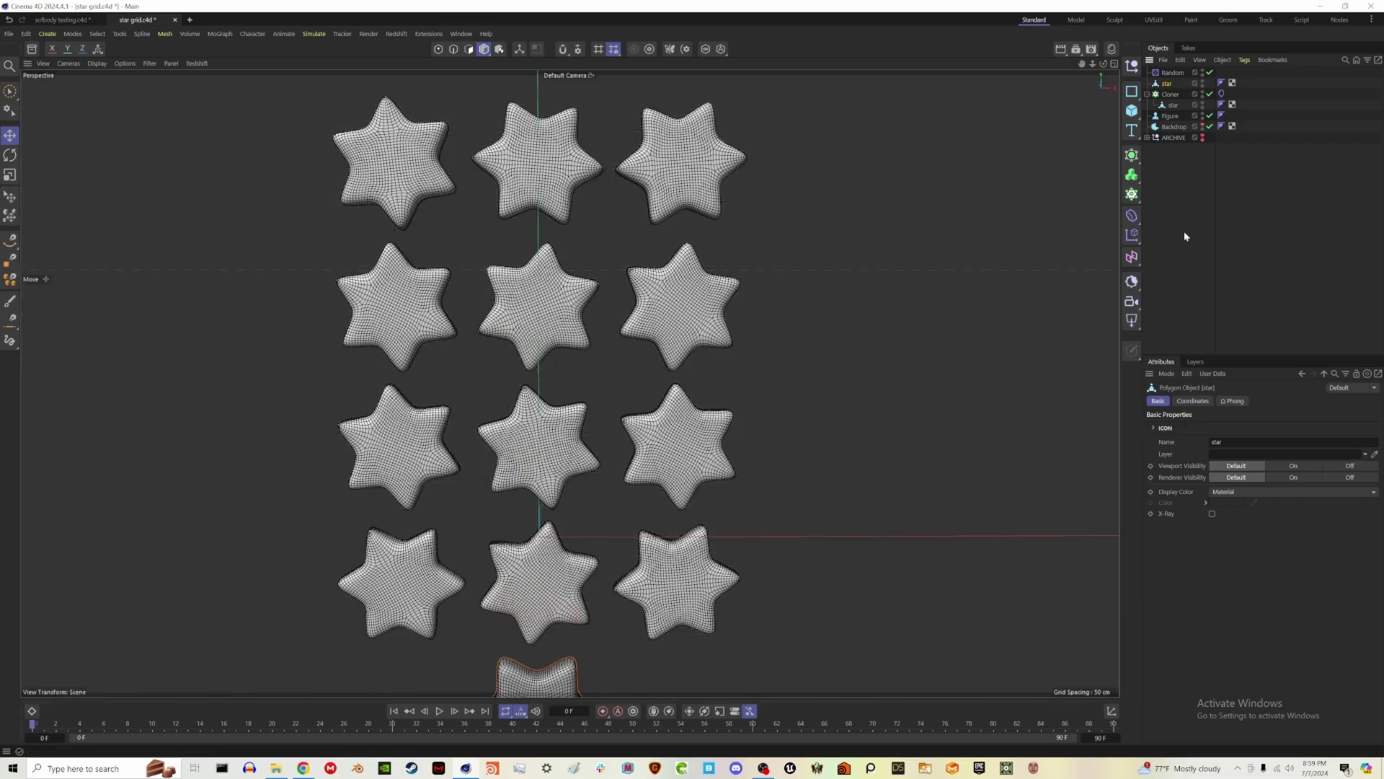
alt+middle_drag(551, 386, 577, 246)
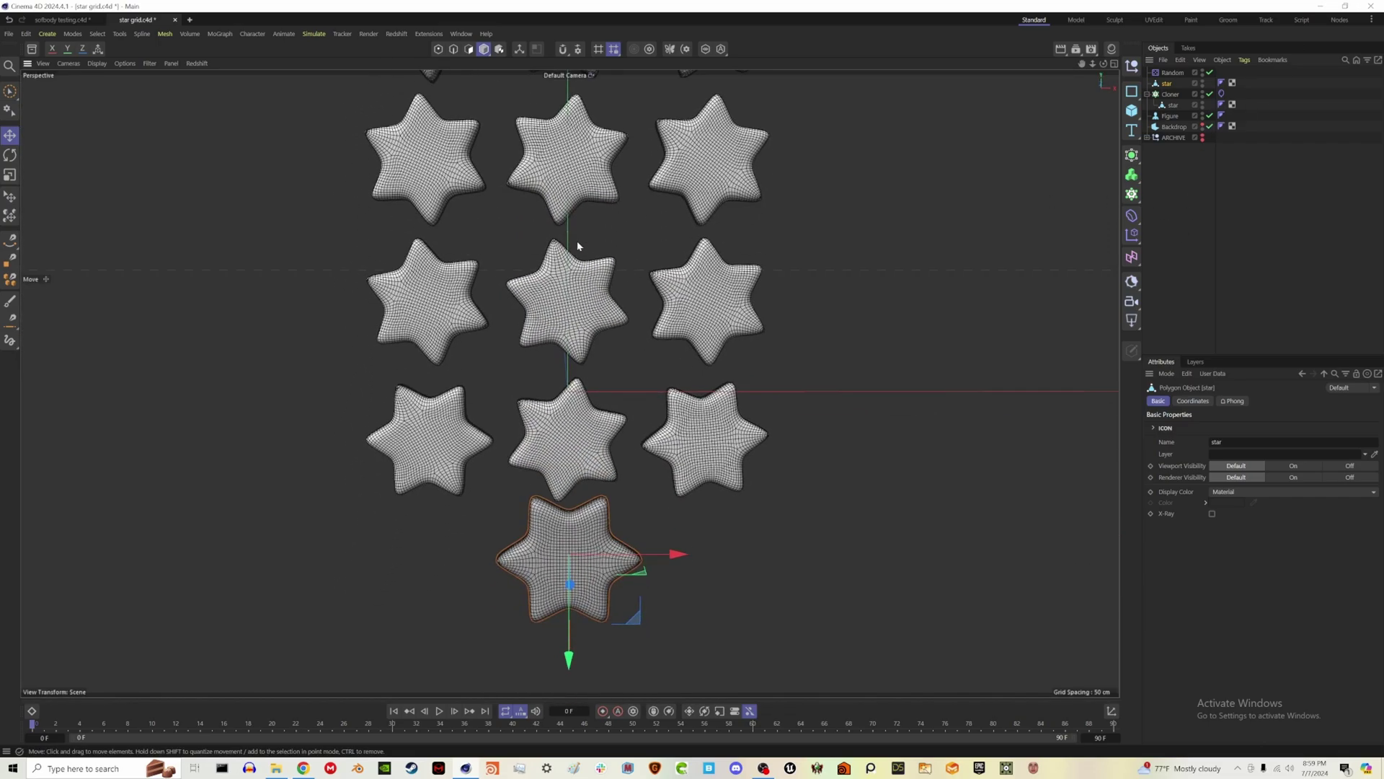
drag(568, 661, 576, 710)
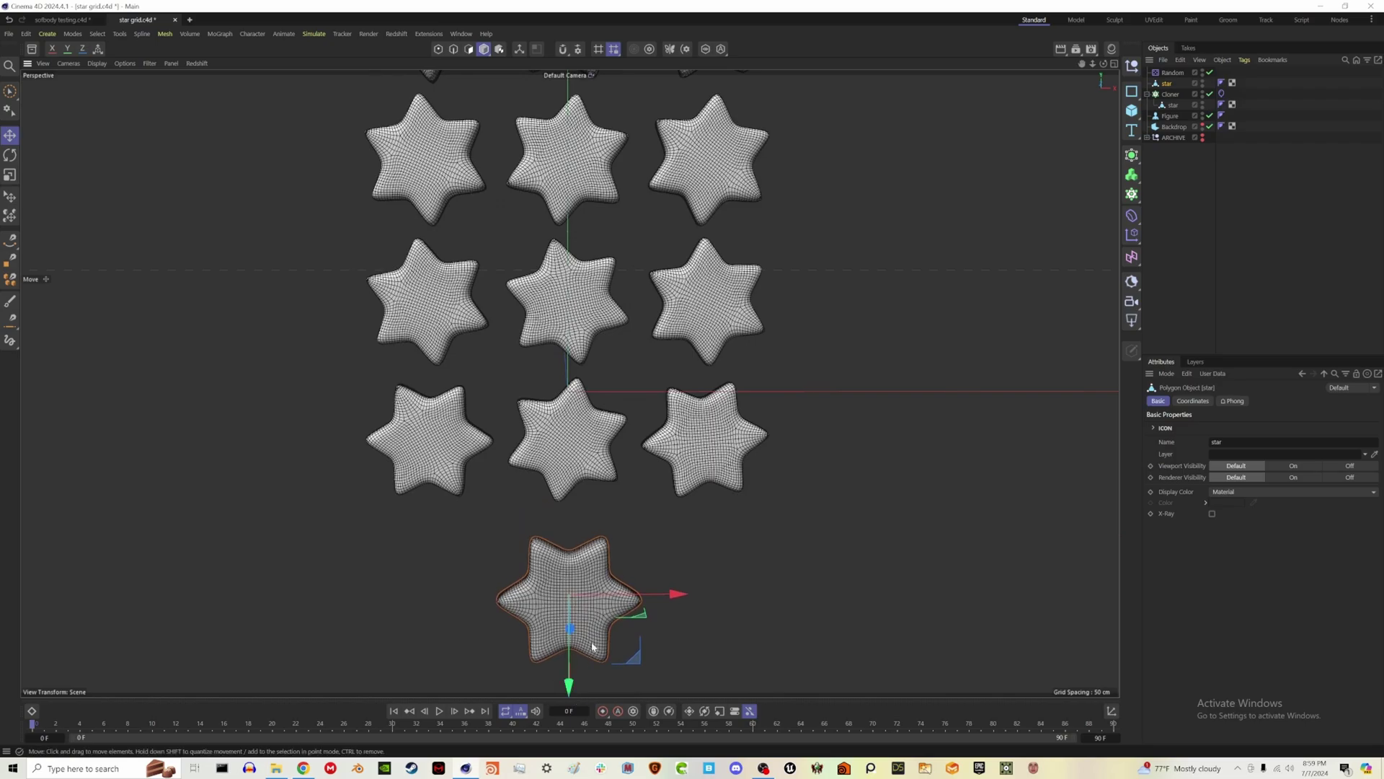
drag(572, 661, 572, 699)
alt+drag(650, 615, 564, 617)
drag(388, 615, 526, 612)
alt+drag(574, 570, 626, 427)
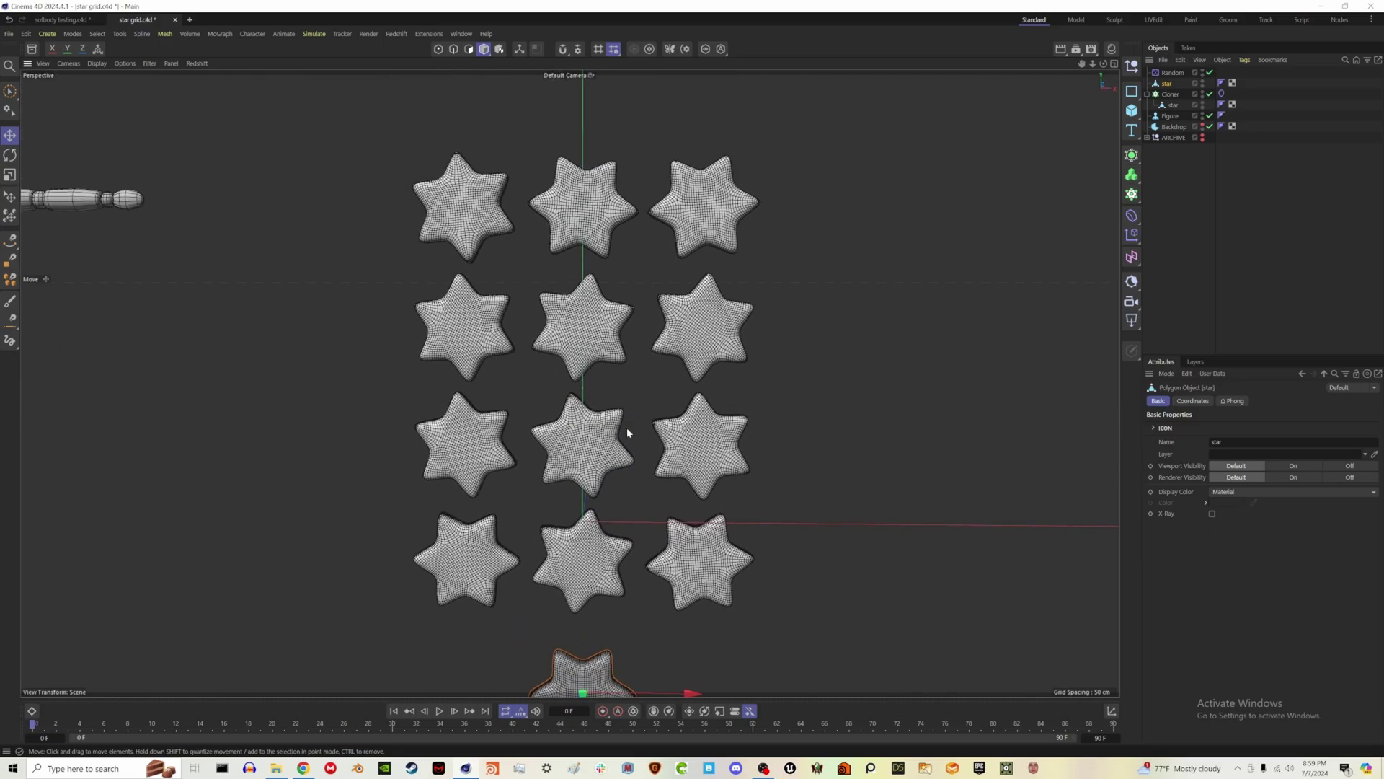
click(1201, 246)
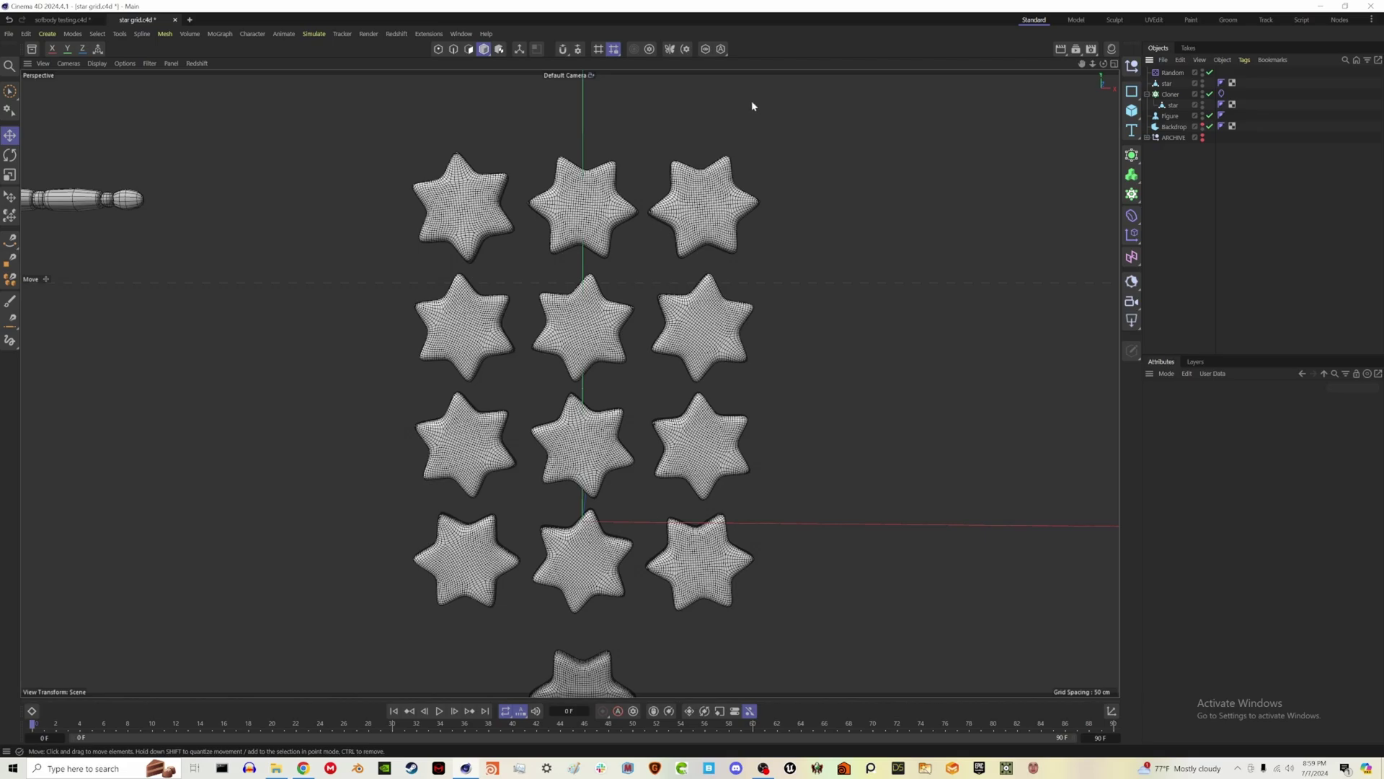
Step: Add a Helix spline and set its plane to XZ
click(1136, 94)
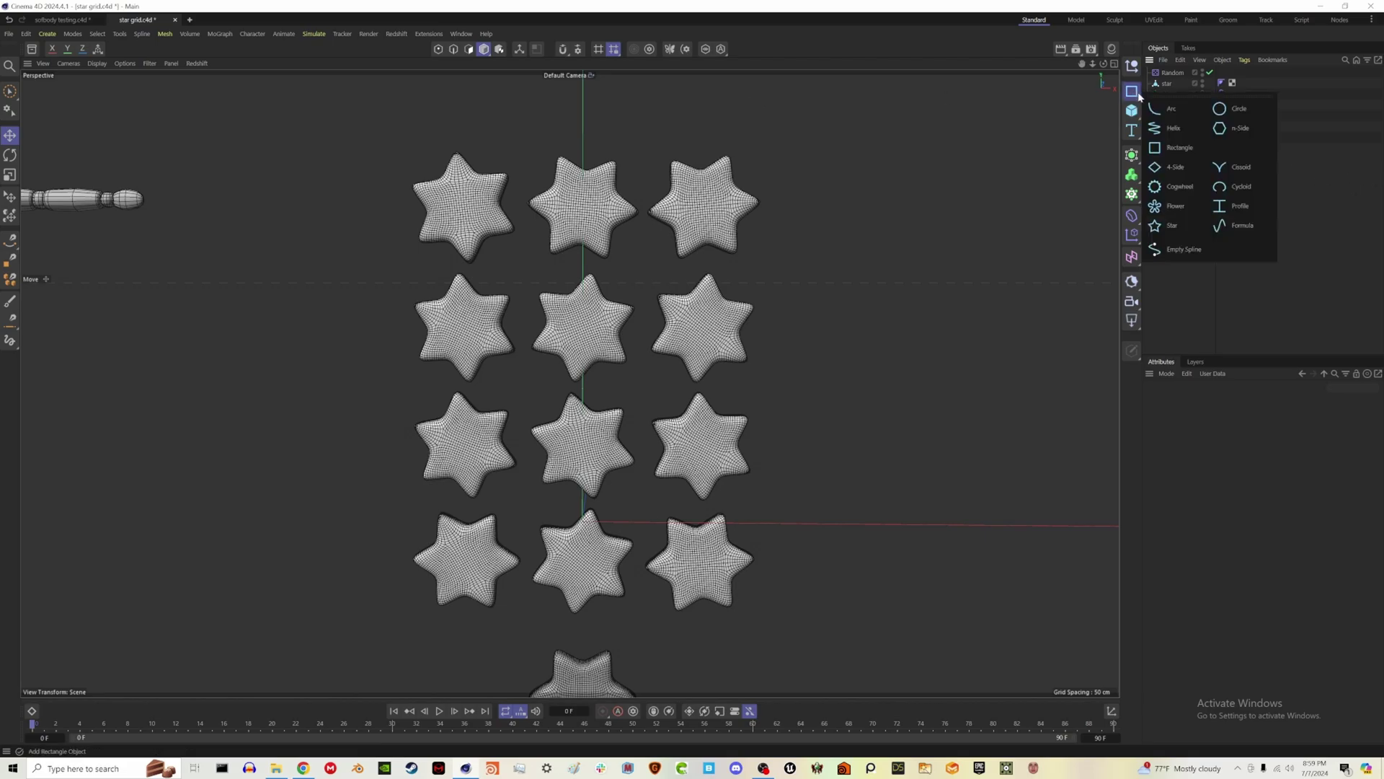
click(1179, 135)
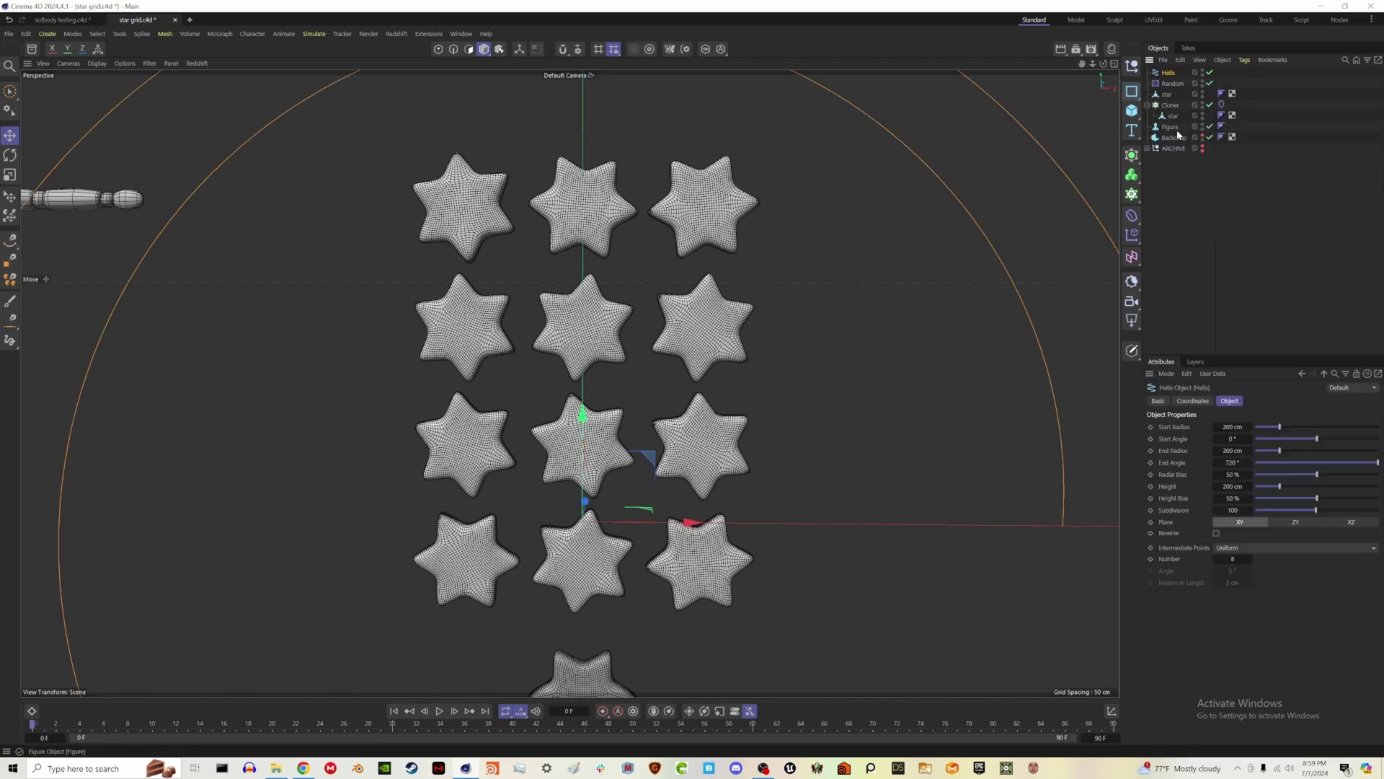
click(1309, 524)
click(1349, 522)
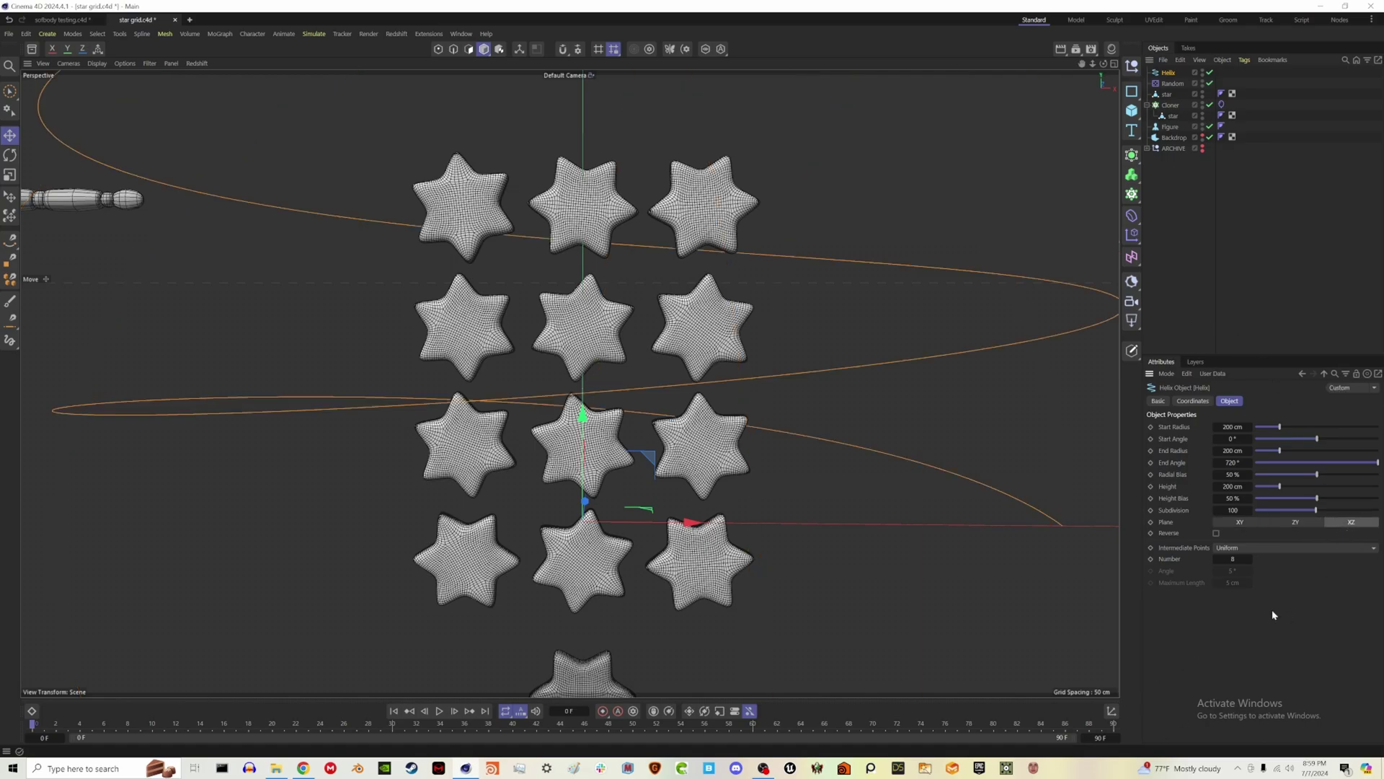
Step: Set the helix's start radius to 14 cm and lower the helix to the star copy beneath the grid
drag(1250, 427, 1103, 426)
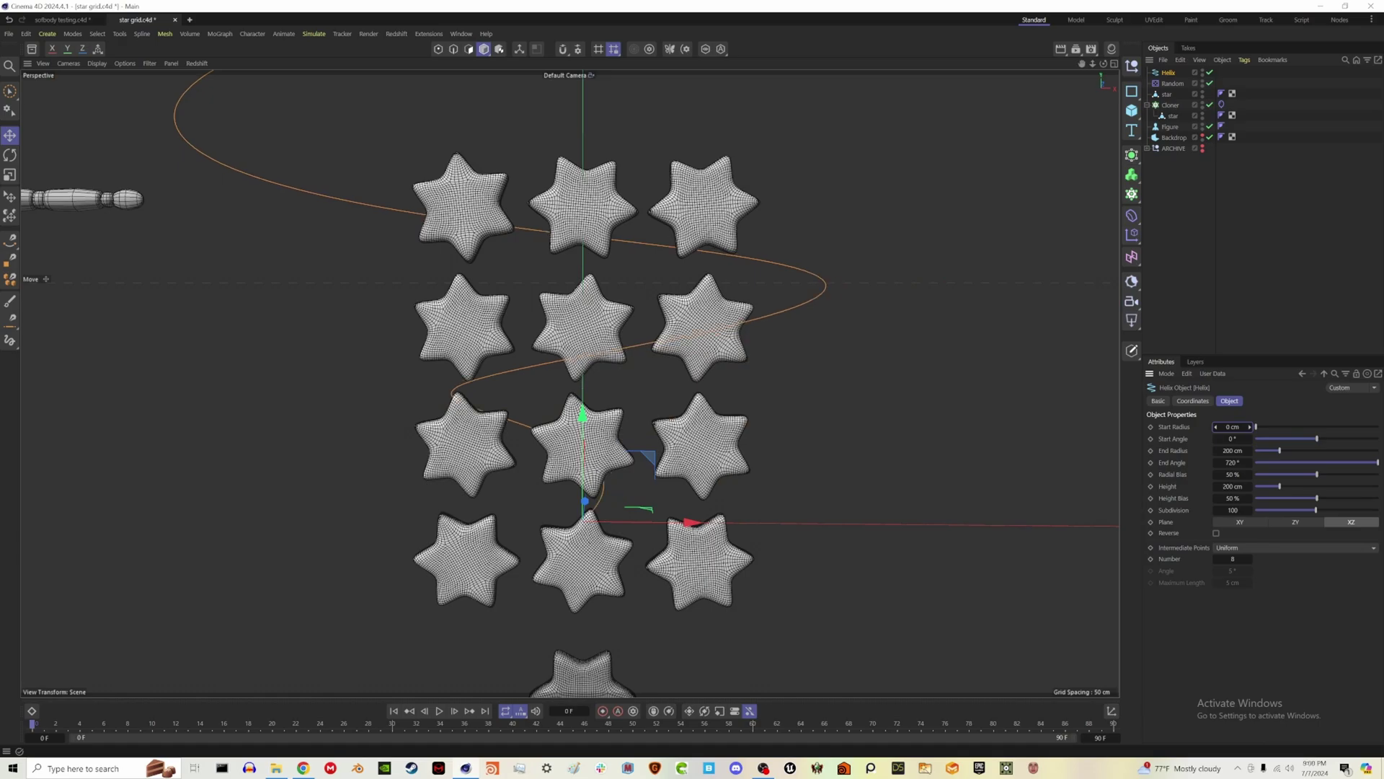
drag(1249, 427, 1258, 427)
drag(583, 414, 582, 591)
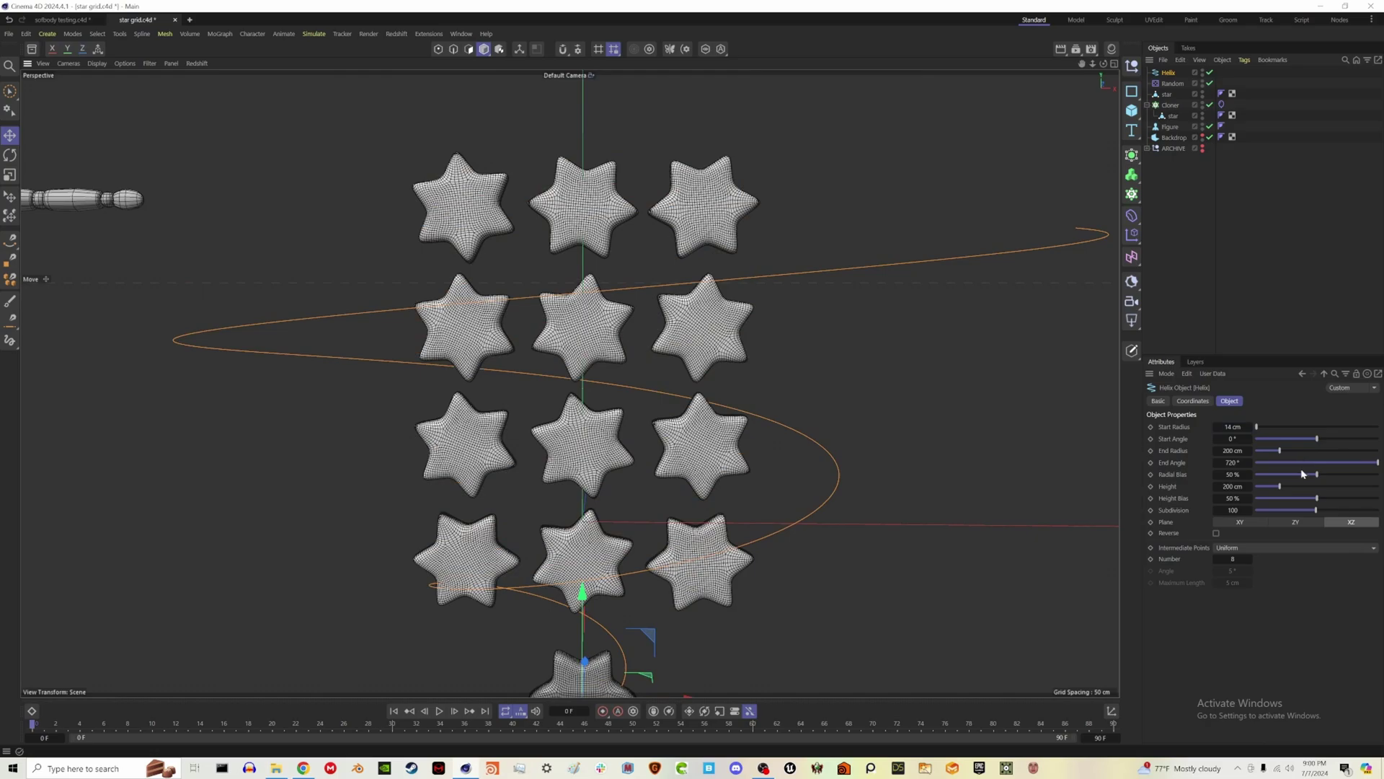
Step: Shape the helix with a height of 282 cm, a height bias of 44% and an end radius of 98 cm
drag(1281, 488, 1262, 457)
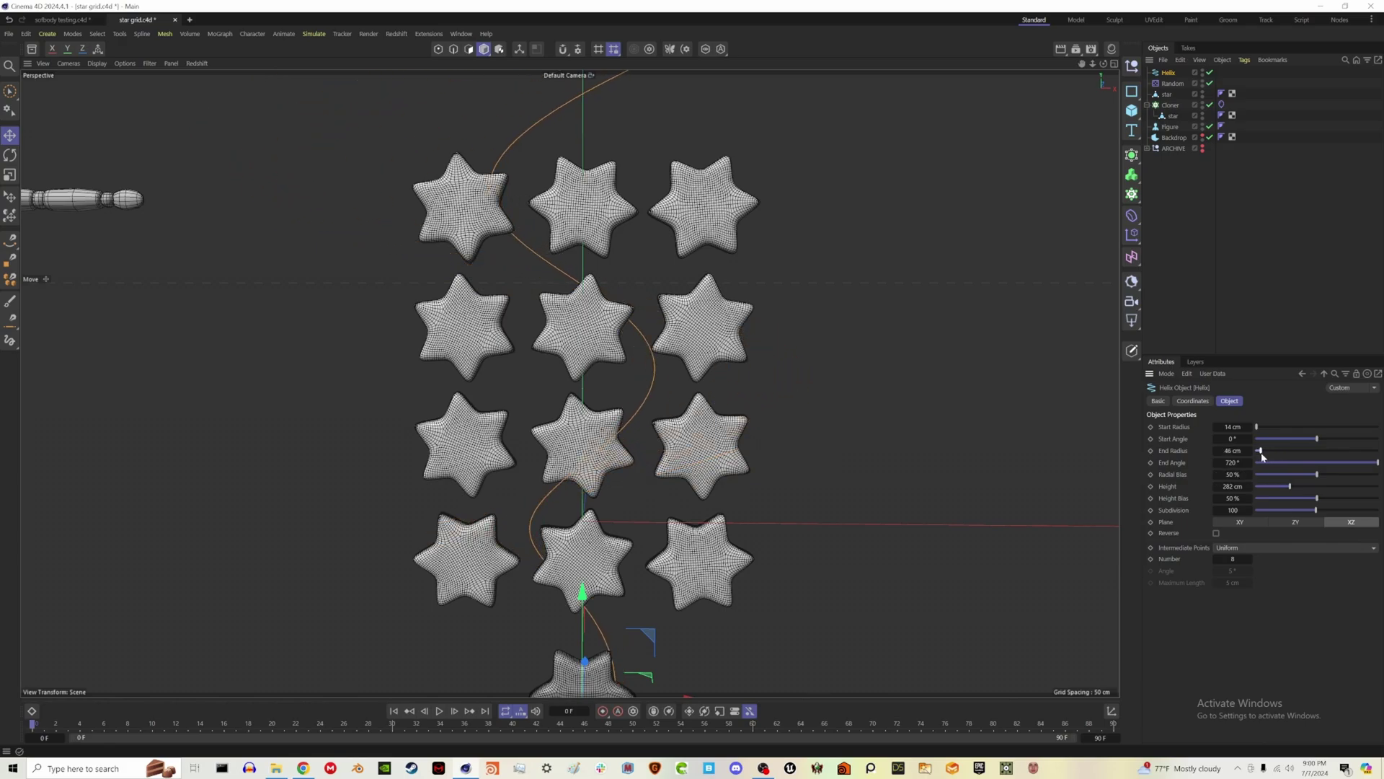
mouse_move(1324, 505)
mouse_down()
mouse_move(1258, 508)
mouse_move(1312, 521)
mouse_up()
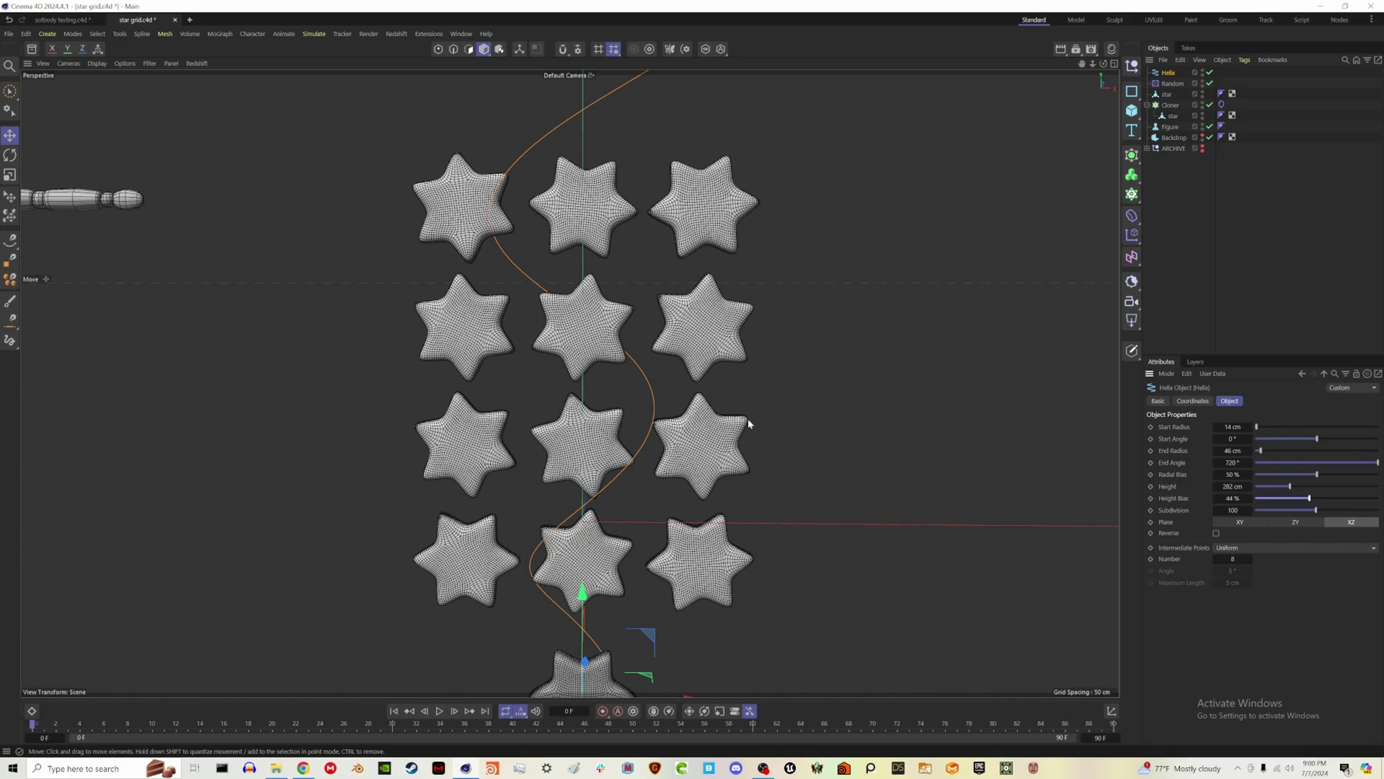
alt+drag(756, 432, 479, 358)
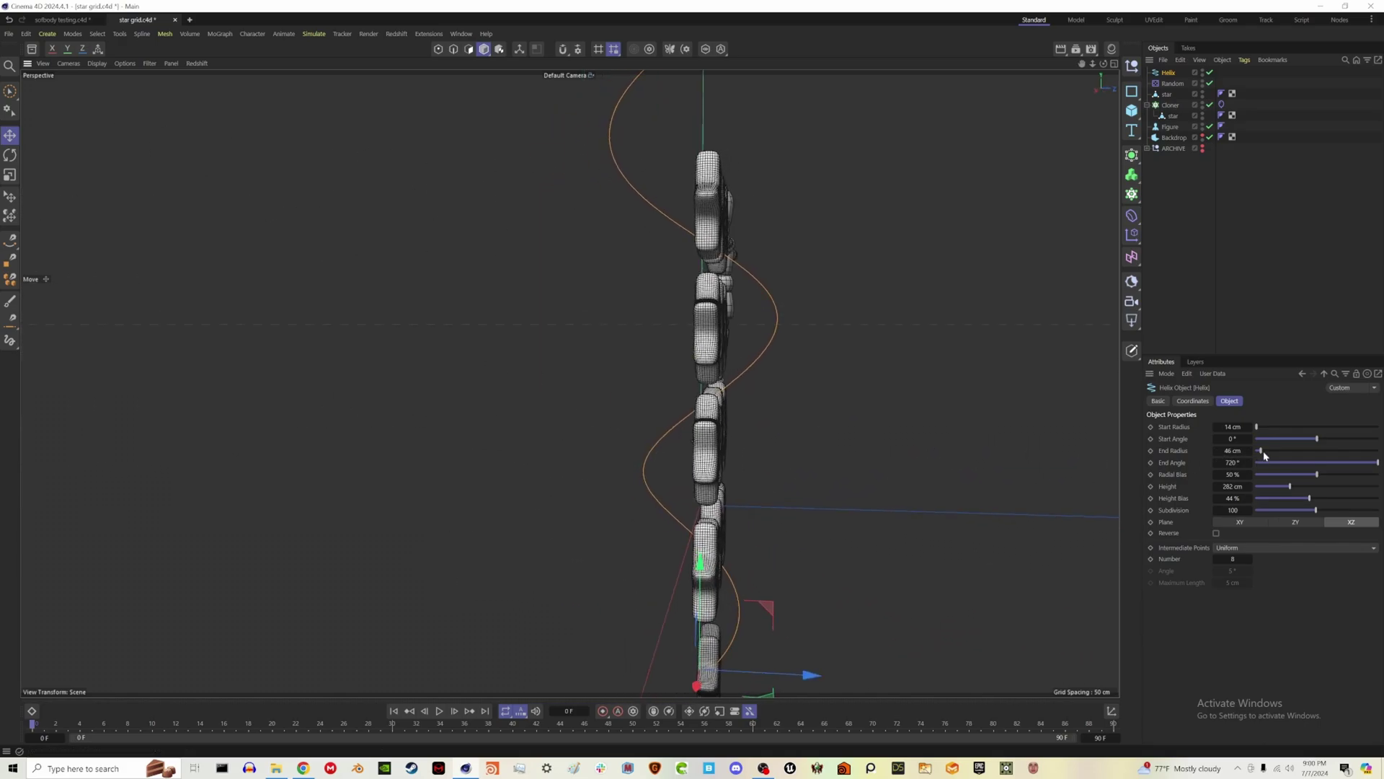
drag(1263, 450, 1268, 453)
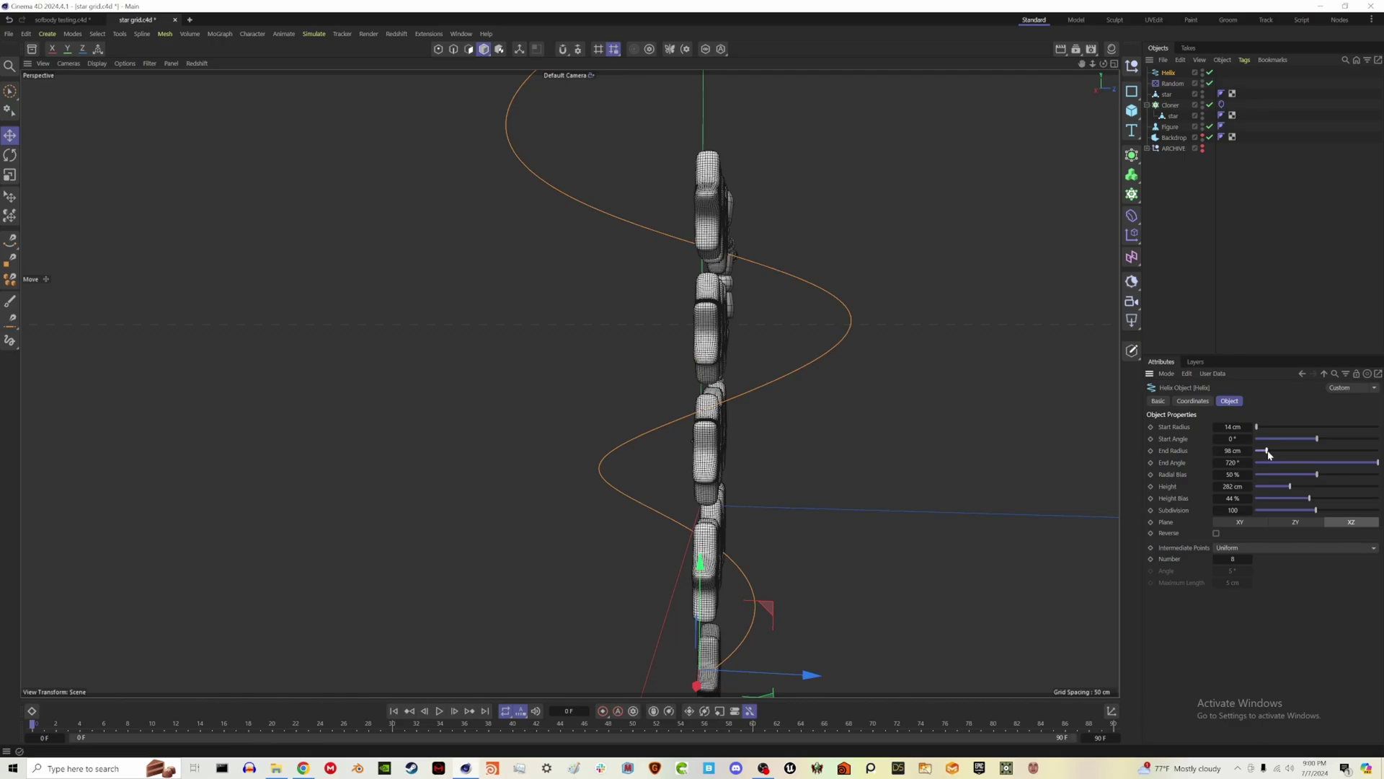
Step: Lower the helix below the star copy and set its radial bias to 38%, height to 321 cm and height bias to 52%
alt+drag(724, 430, 879, 427)
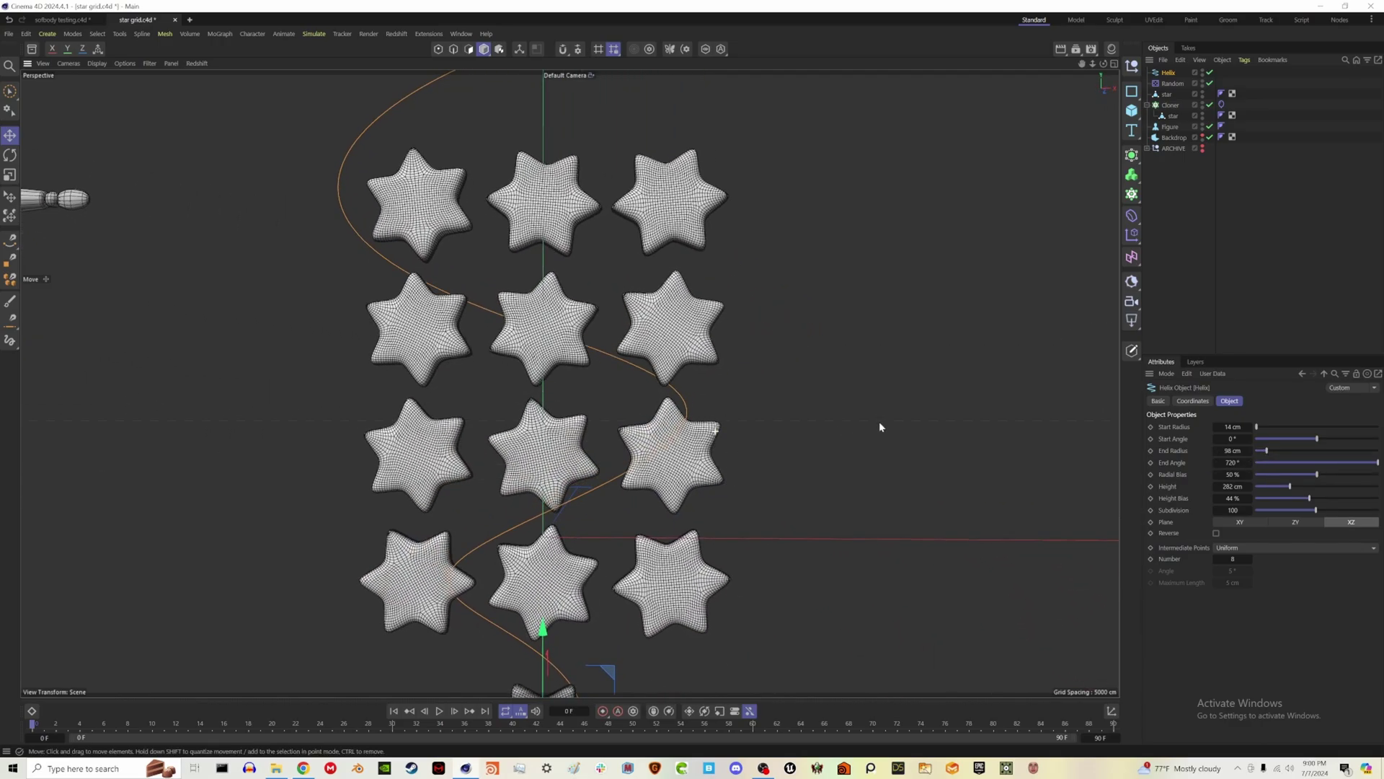
alt+drag(555, 438, 574, 434)
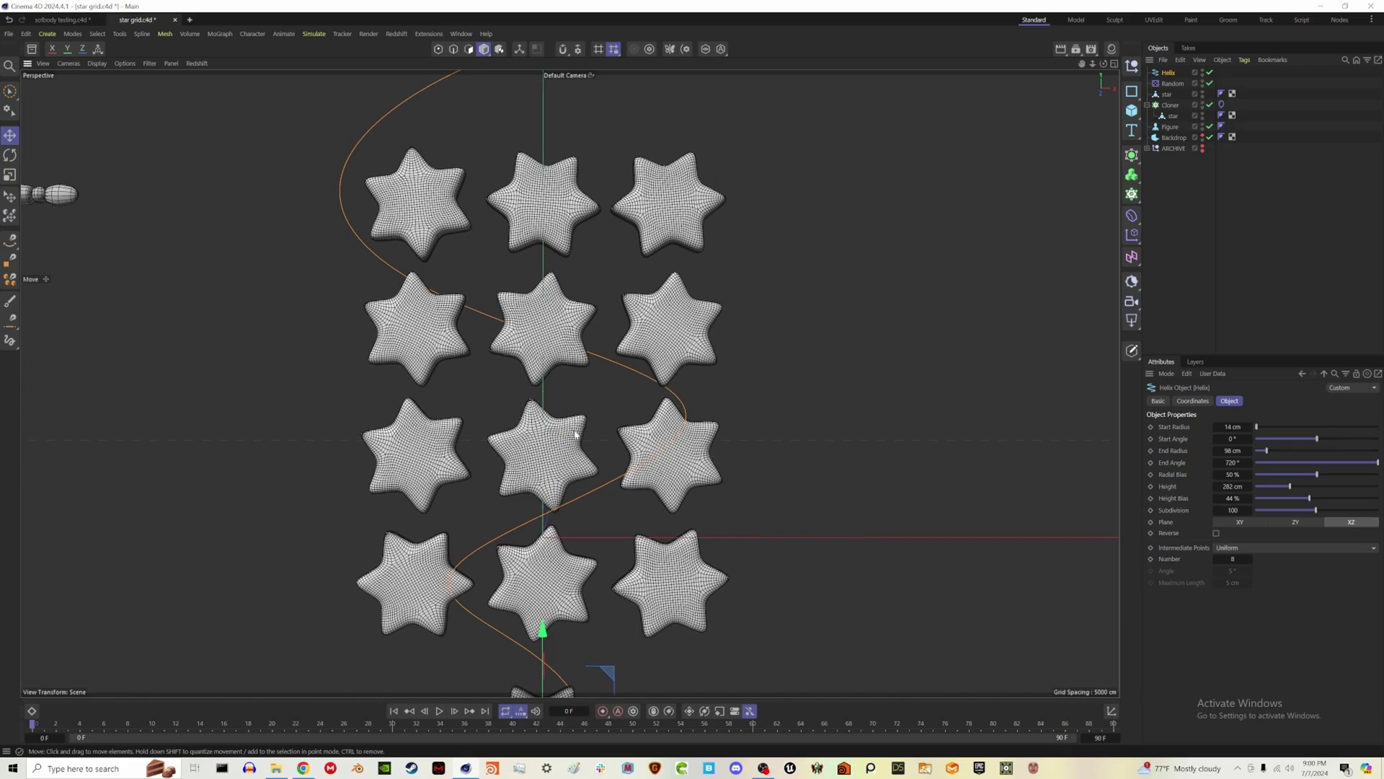
drag(545, 635, 547, 666)
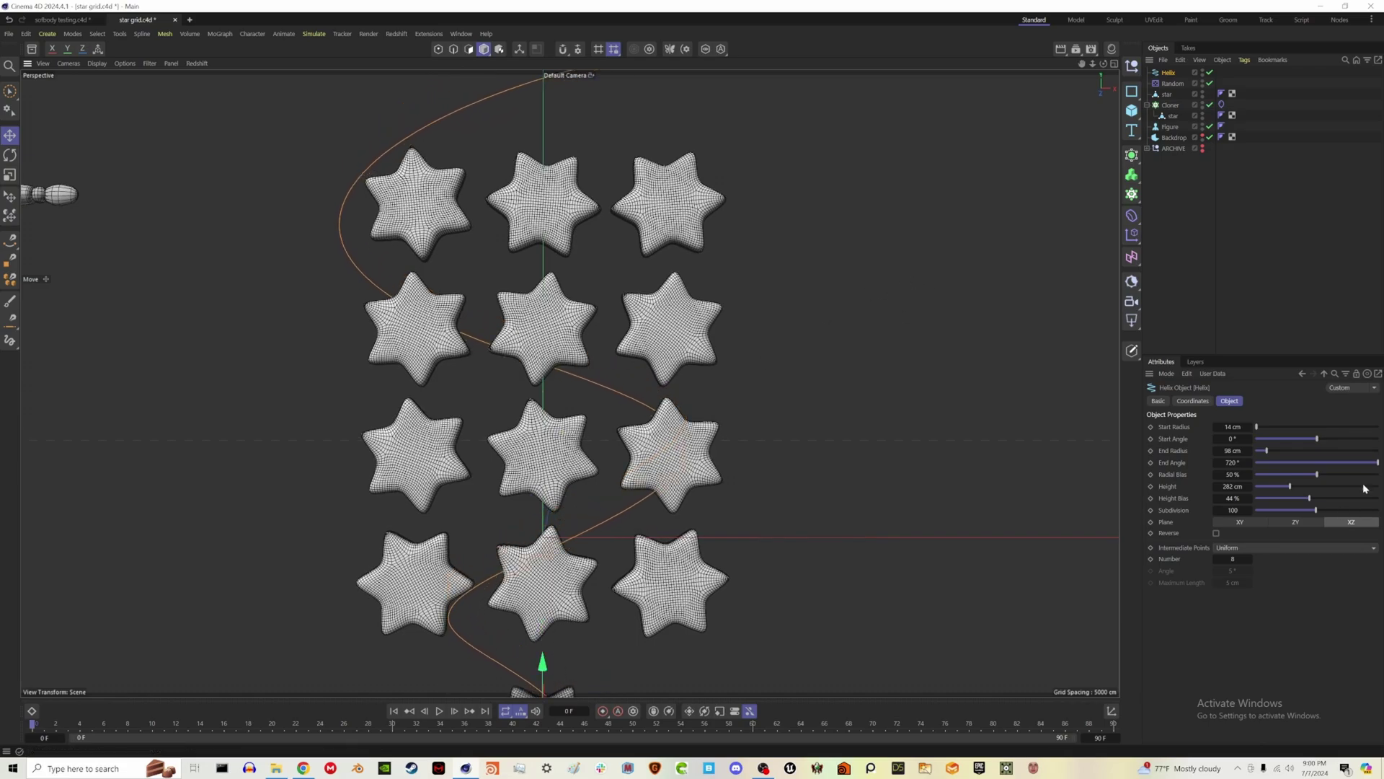
drag(1312, 501, 1318, 500)
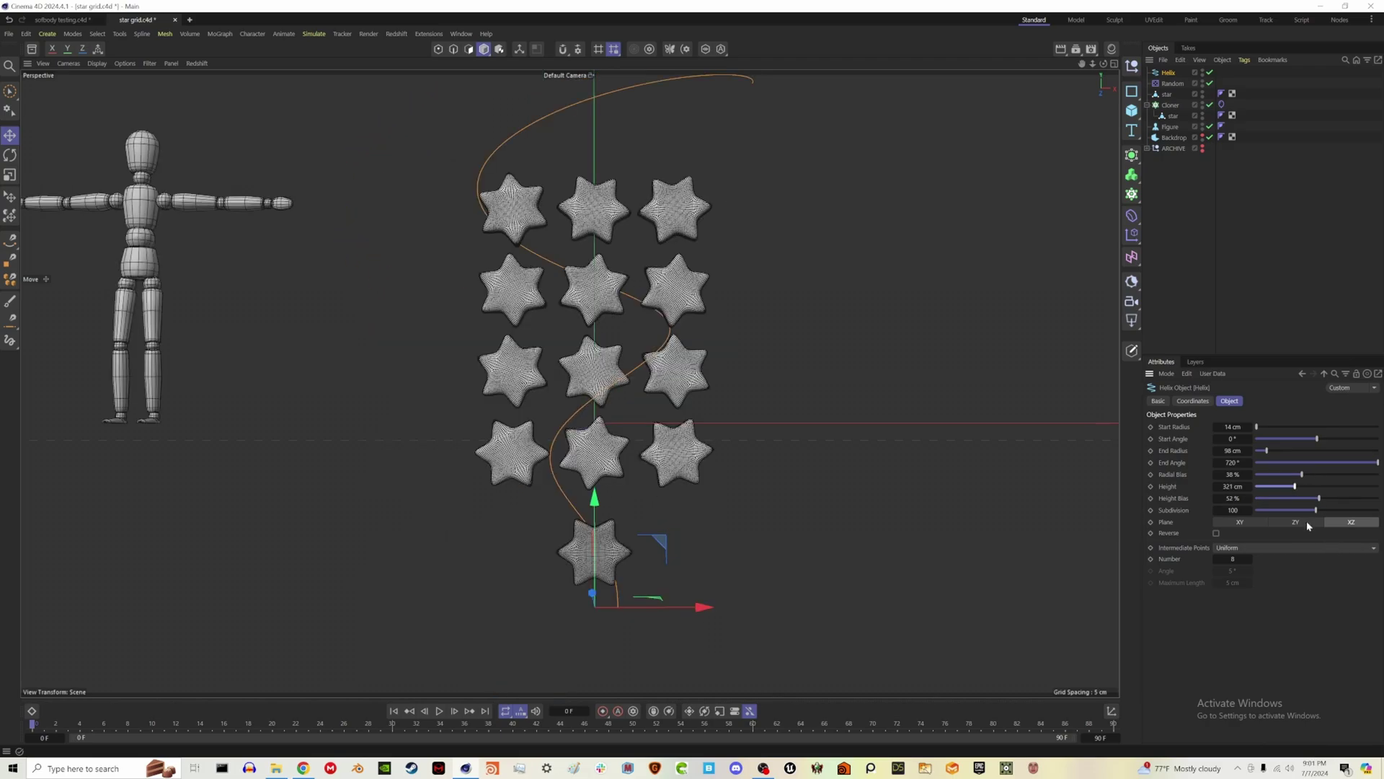
click(1187, 239)
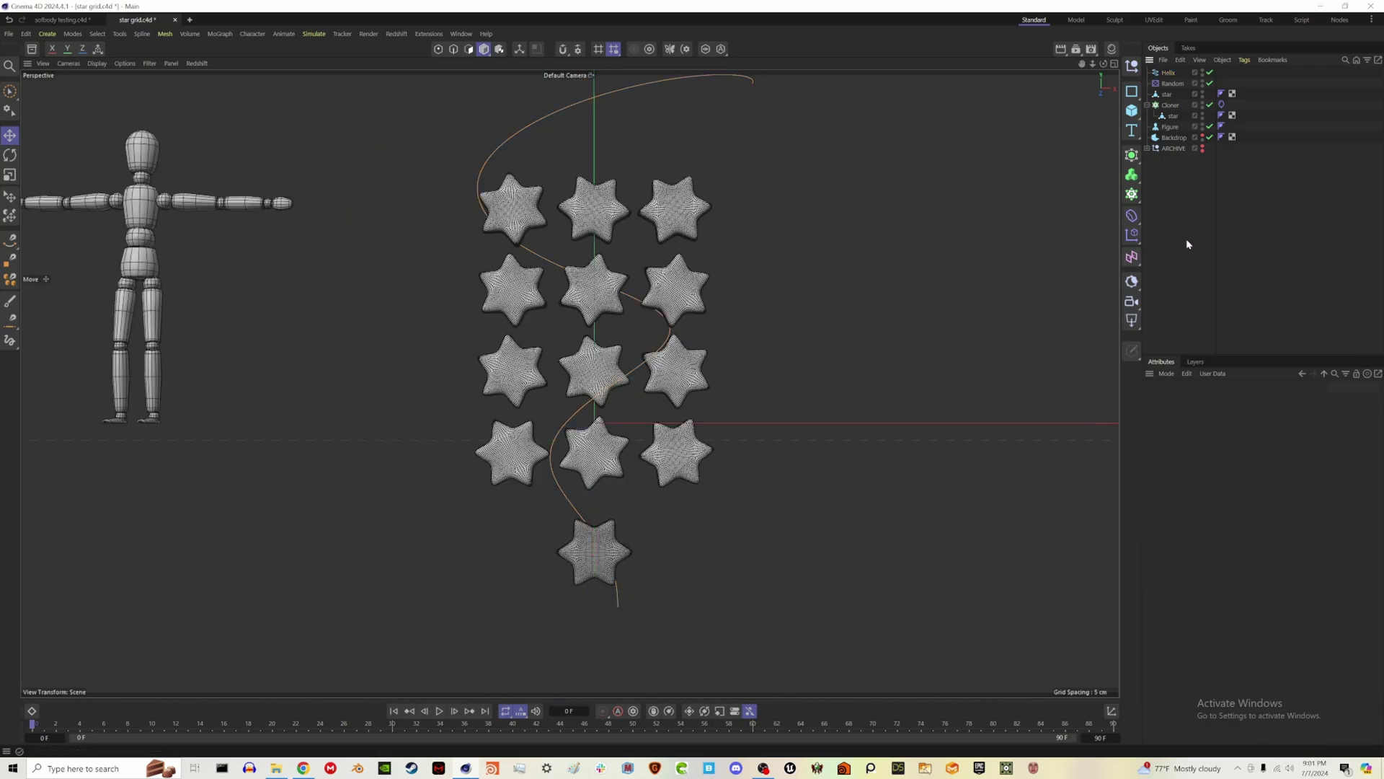
Step: Move the star copy beneath the grid down and sideways onto the helix's lower end
click(602, 557)
drag(594, 660, 602, 705)
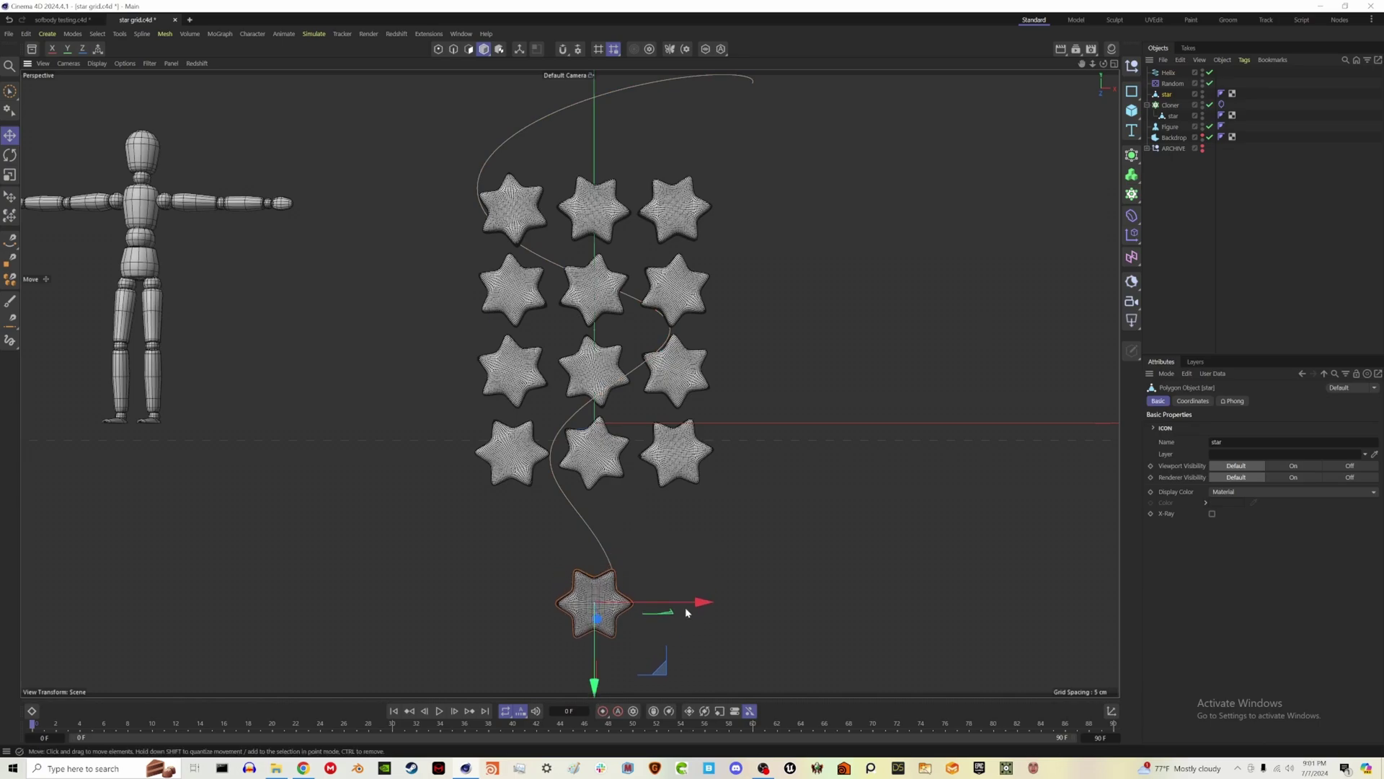
drag(710, 603, 720, 603)
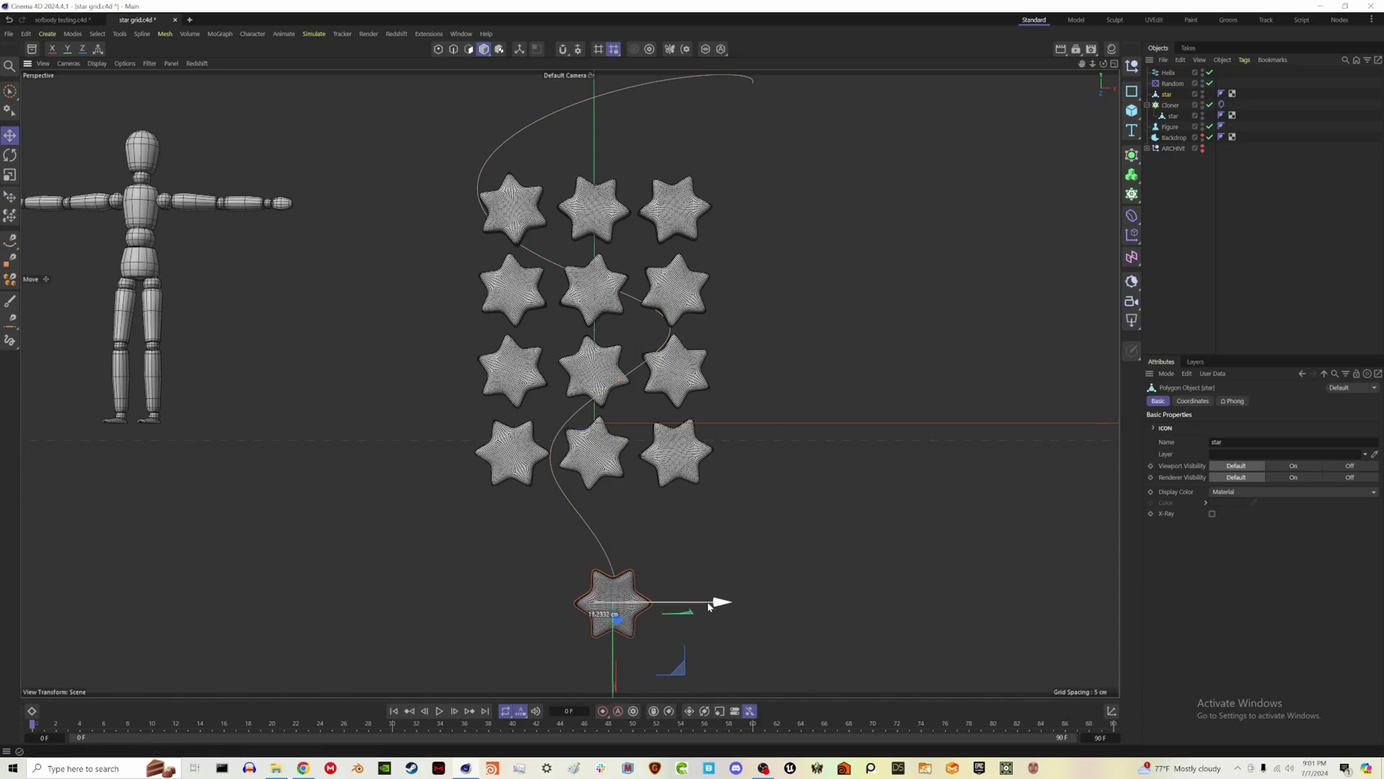
click(1193, 209)
Step: Scale up the star copy at the helix's lower end and rename it moving_star
click(1167, 94)
key(t)
drag(674, 647, 915, 674)
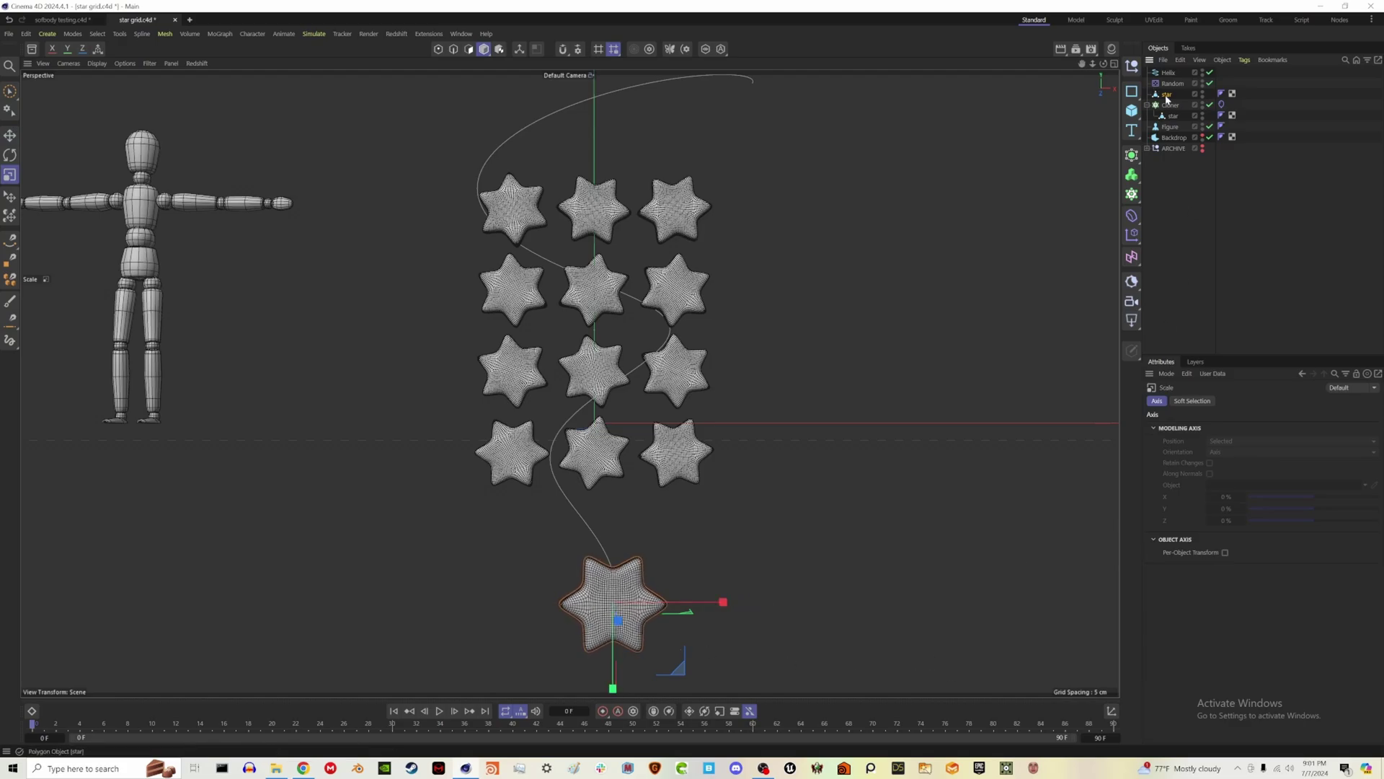
double_click(1167, 95)
text(moving_star)
key(Return)
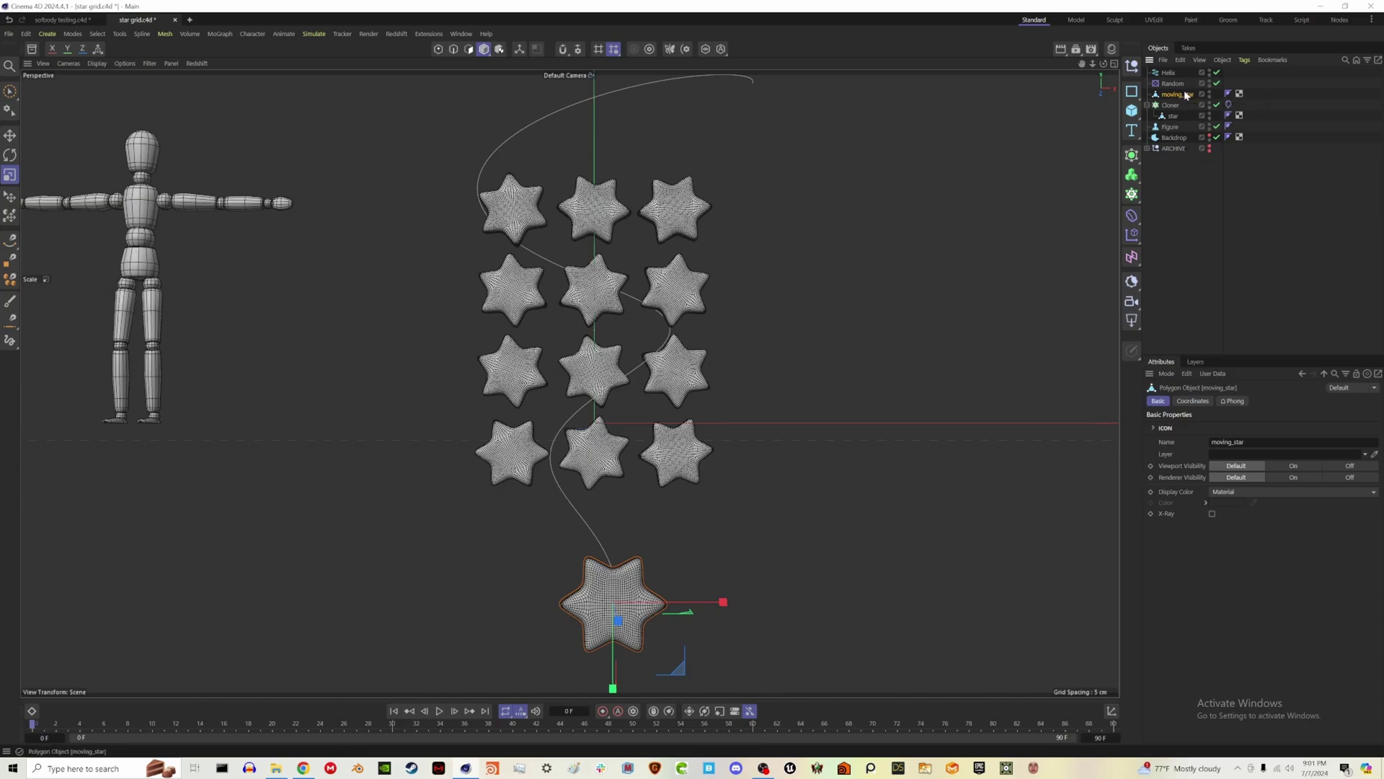
Step: Copy the Cloner's Balloon tag onto moving_star
ctrl+drag(1266, 99, 1254, 94)
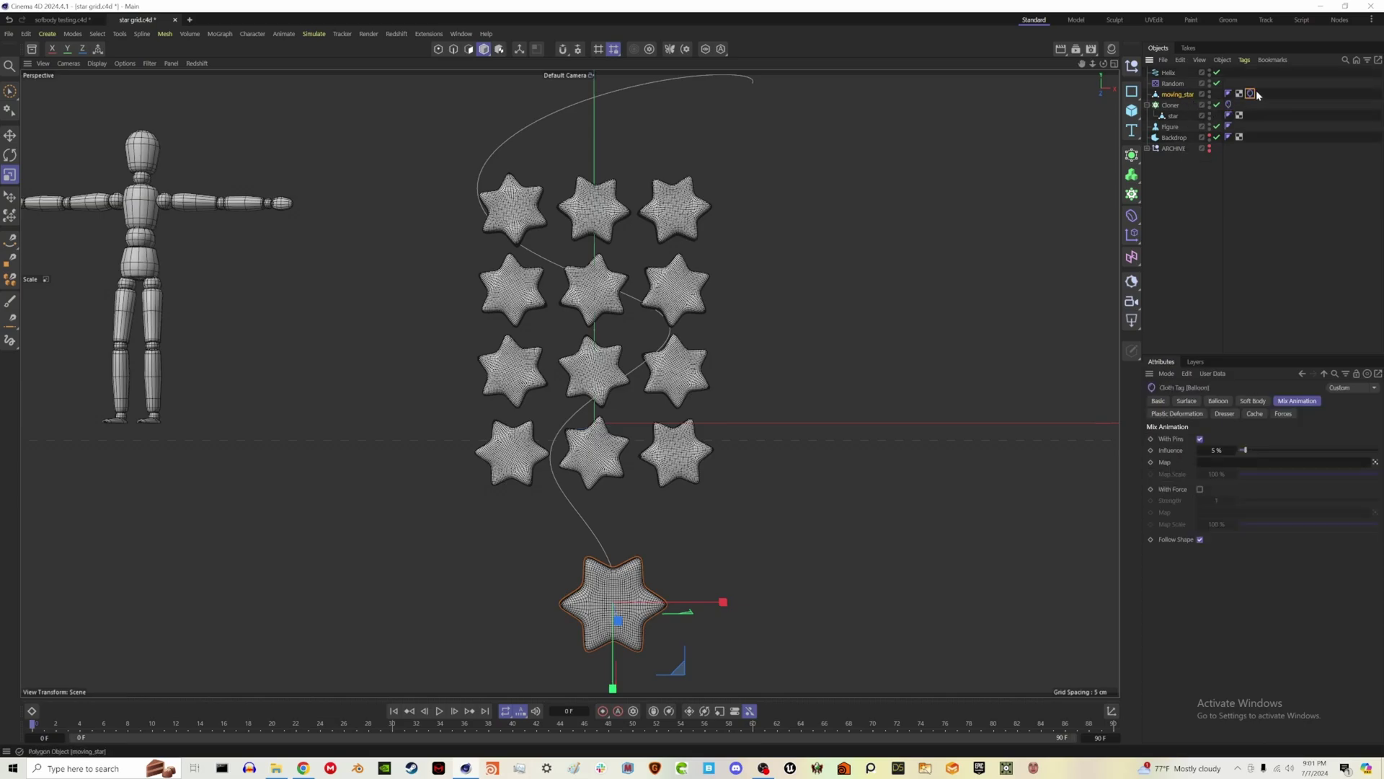
click(1189, 97)
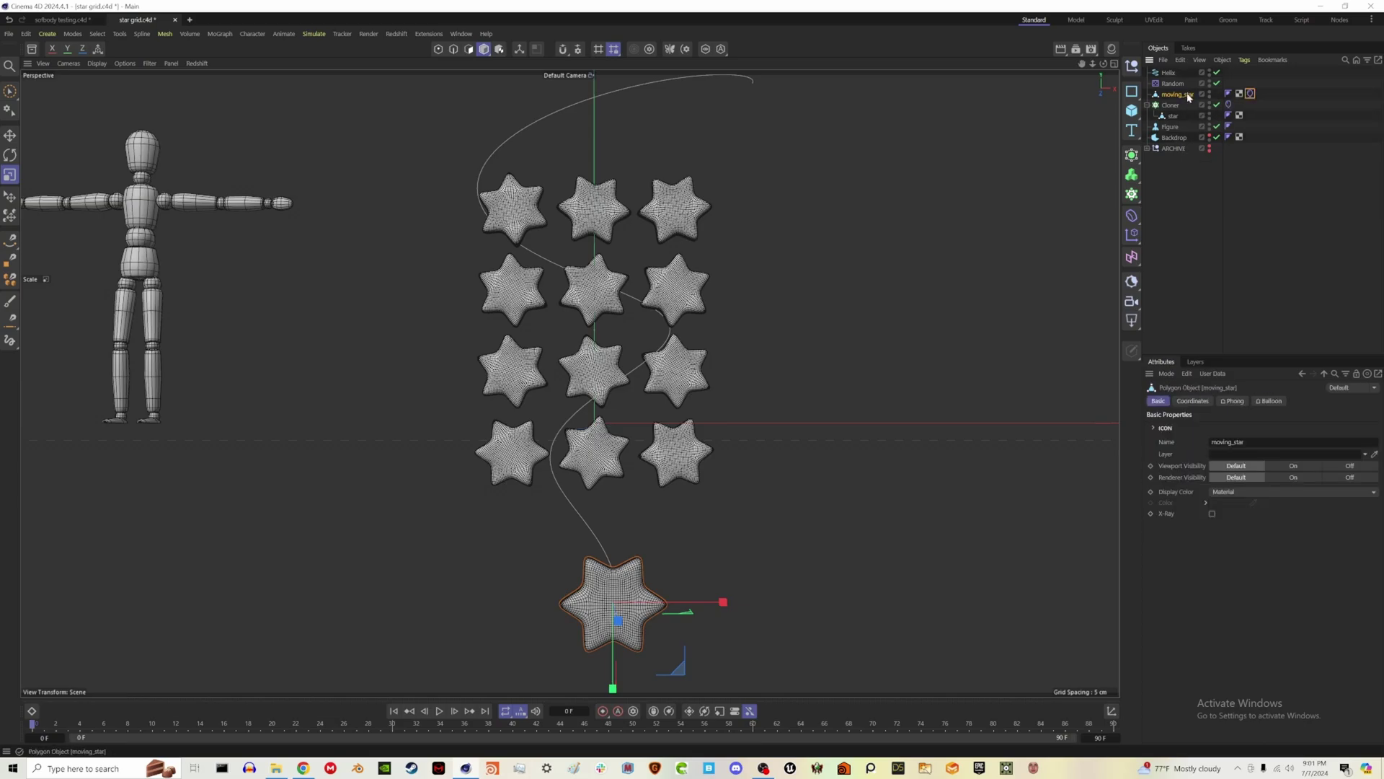
click(1251, 95)
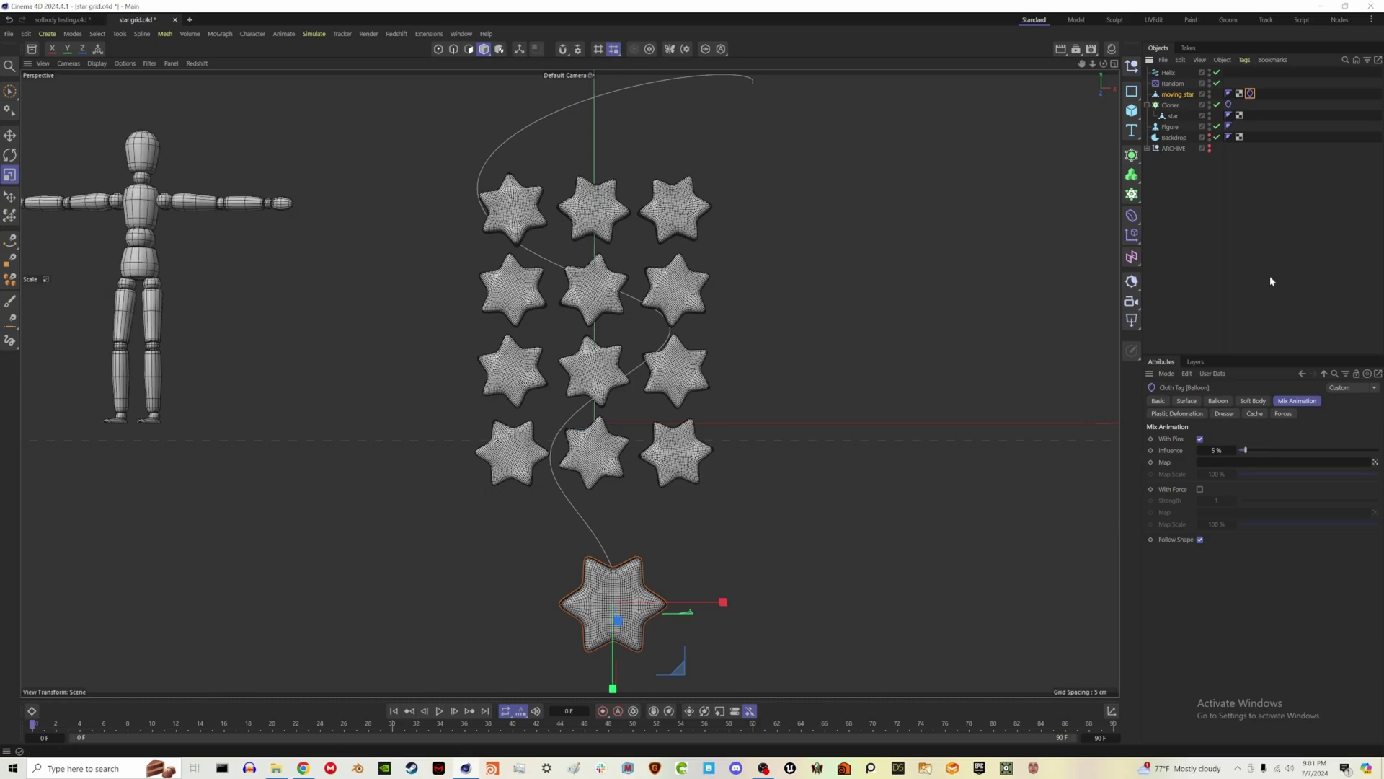
click(1184, 262)
Step: Add an Align to Spline tag to moving_star and assign the Helix as its spline path
click(1186, 94)
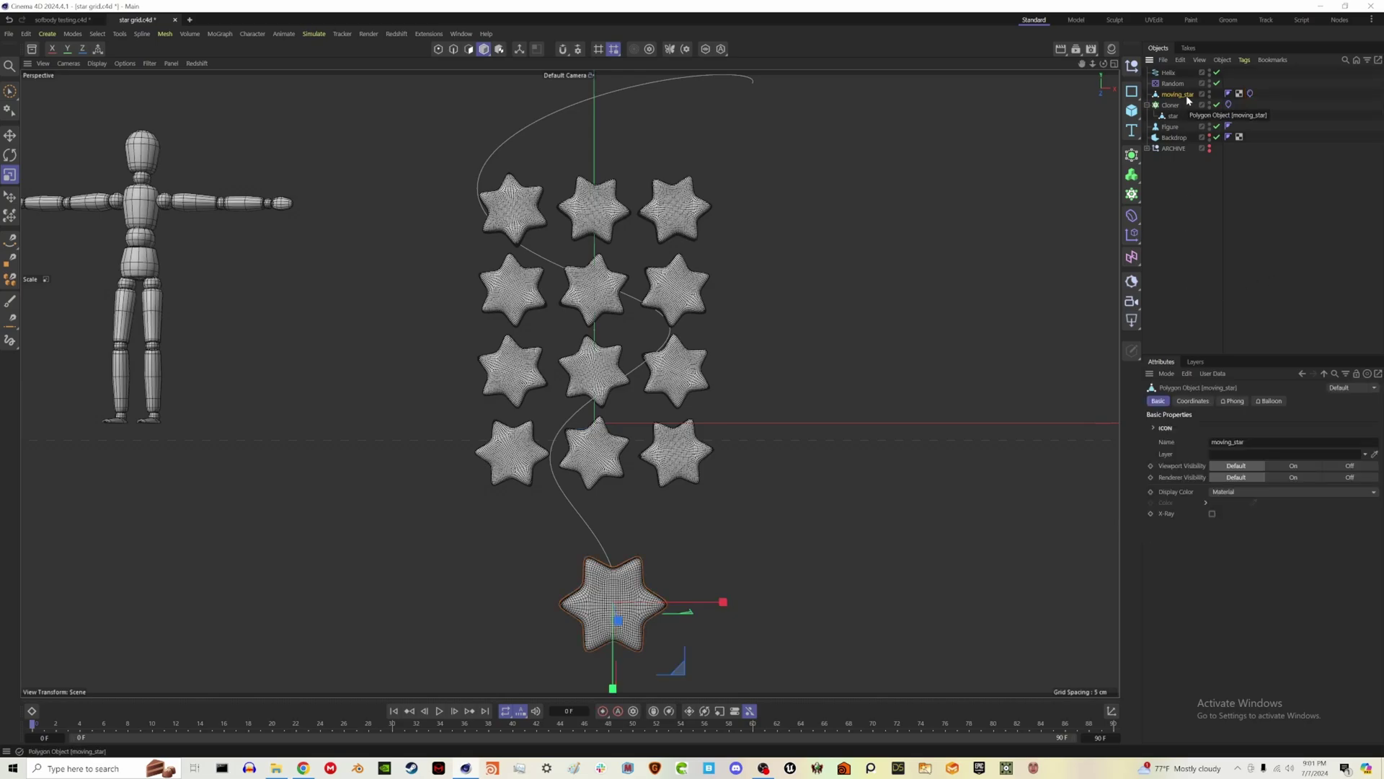
right_click(1186, 95)
mouse_move(1230, 124)
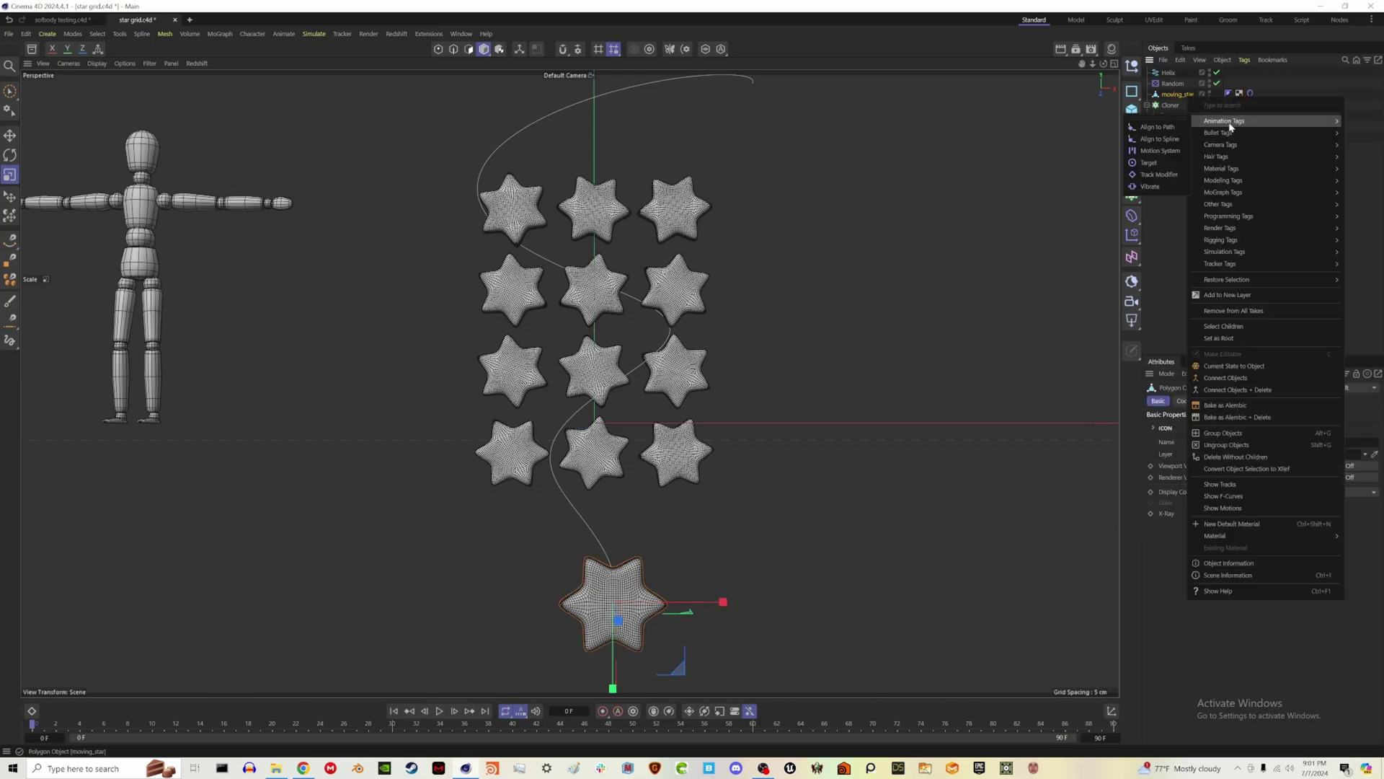
click(1160, 139)
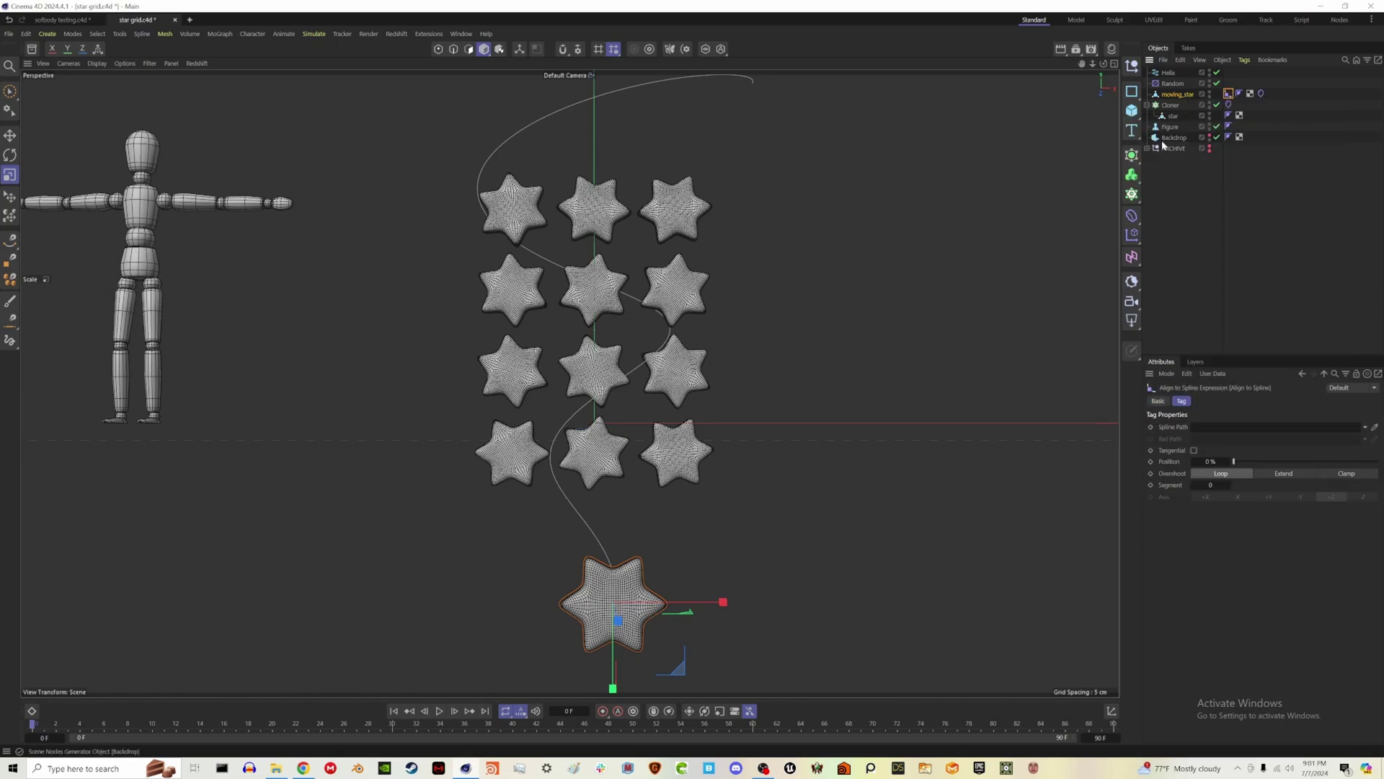
drag(1168, 73, 1227, 431)
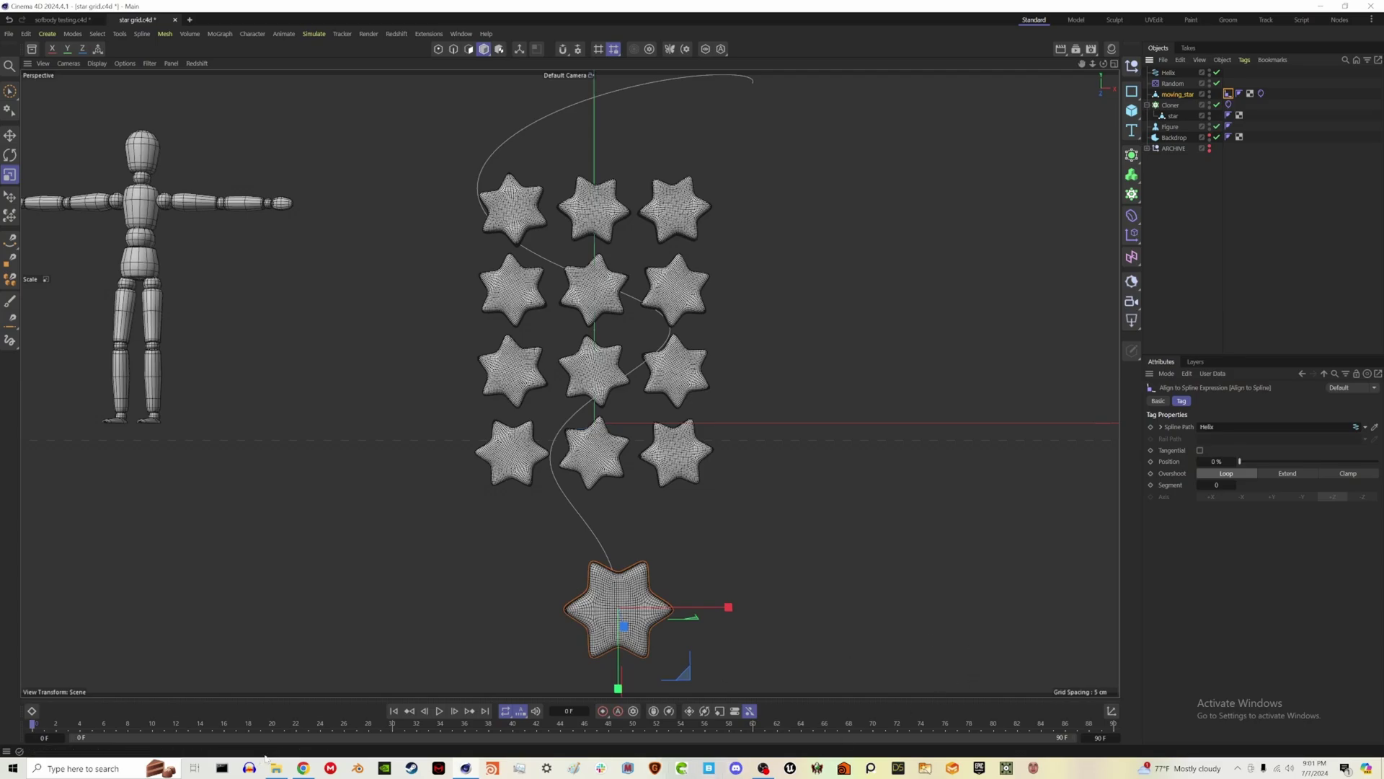
Step: Preview the simulation briefly and return to the first frame
click(439, 712)
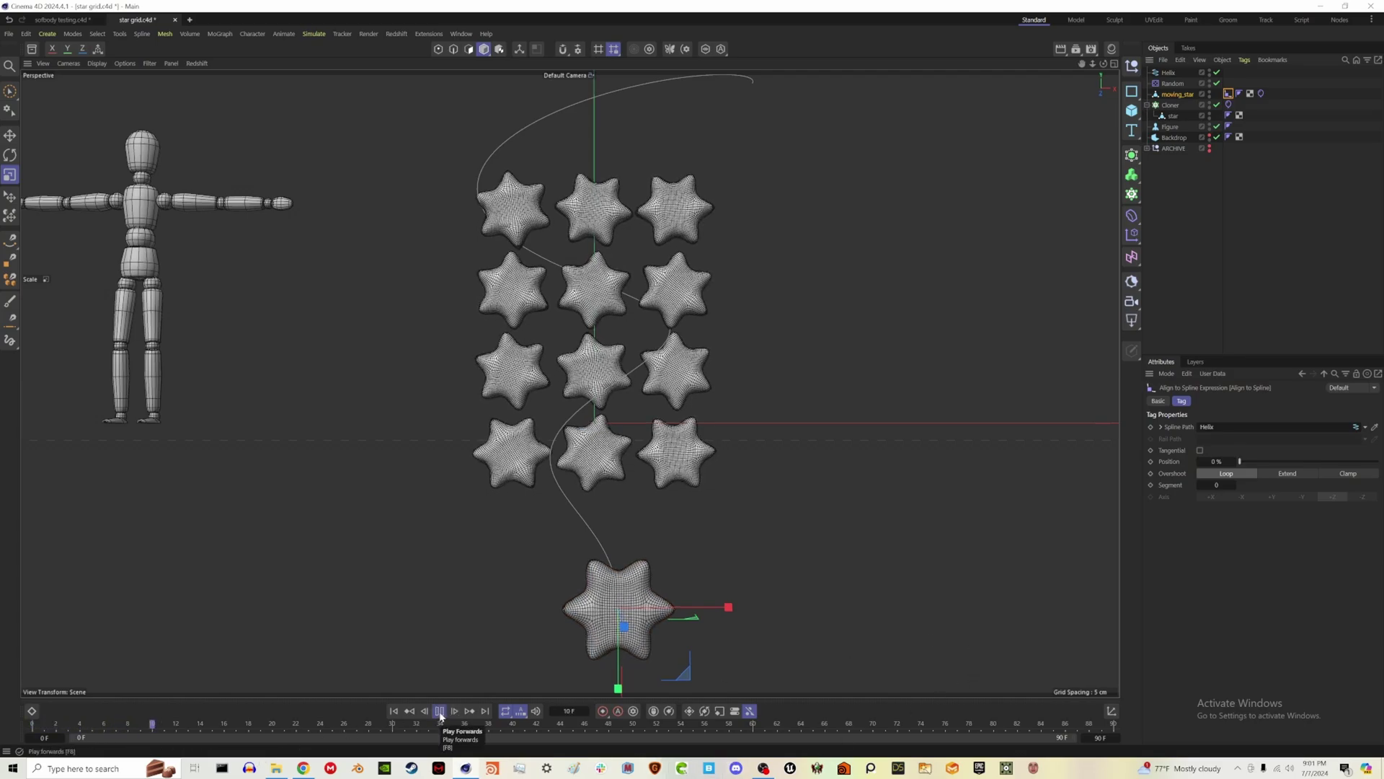
click(439, 711)
click(393, 712)
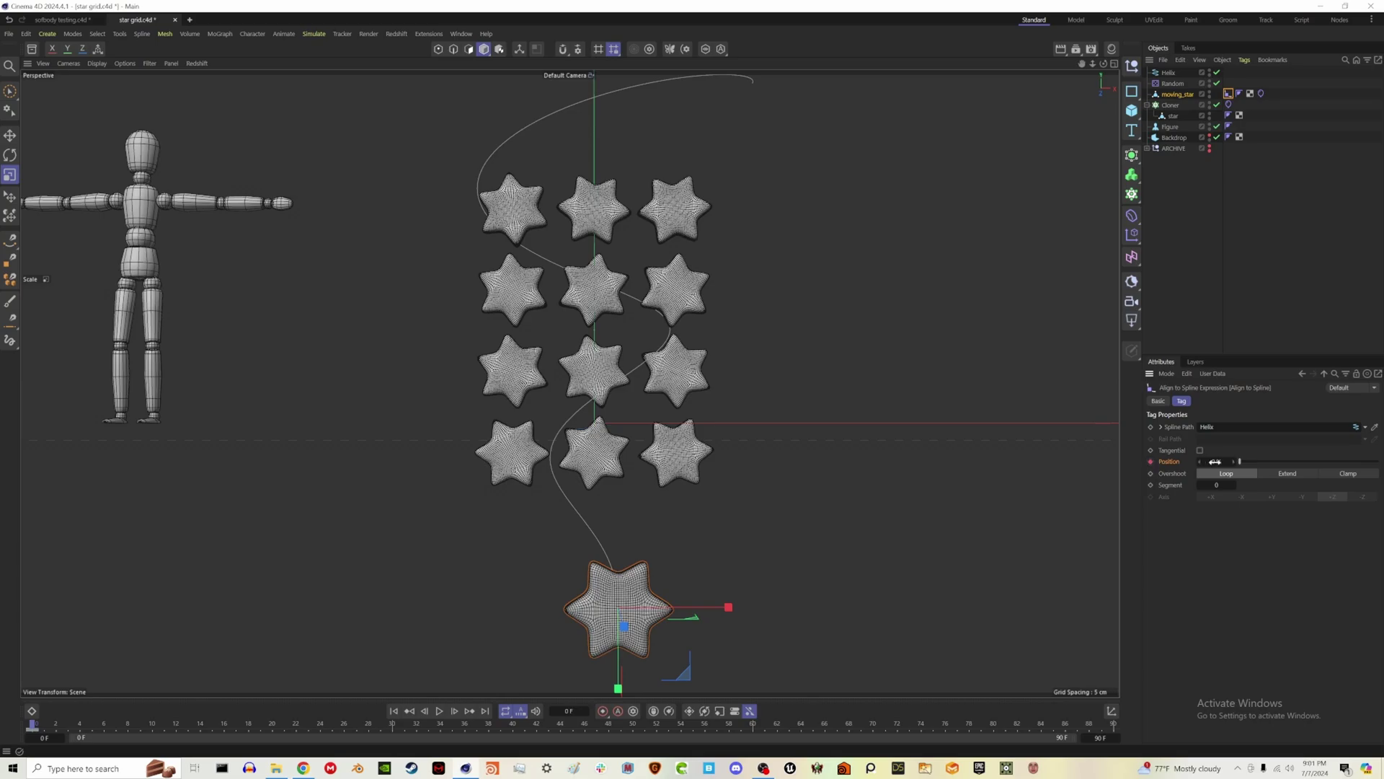
Step: Keyframe the Align to Spline position from 0% at frame 0 to 100% at frame 90
click(486, 711)
drag(1240, 463, 1383, 491)
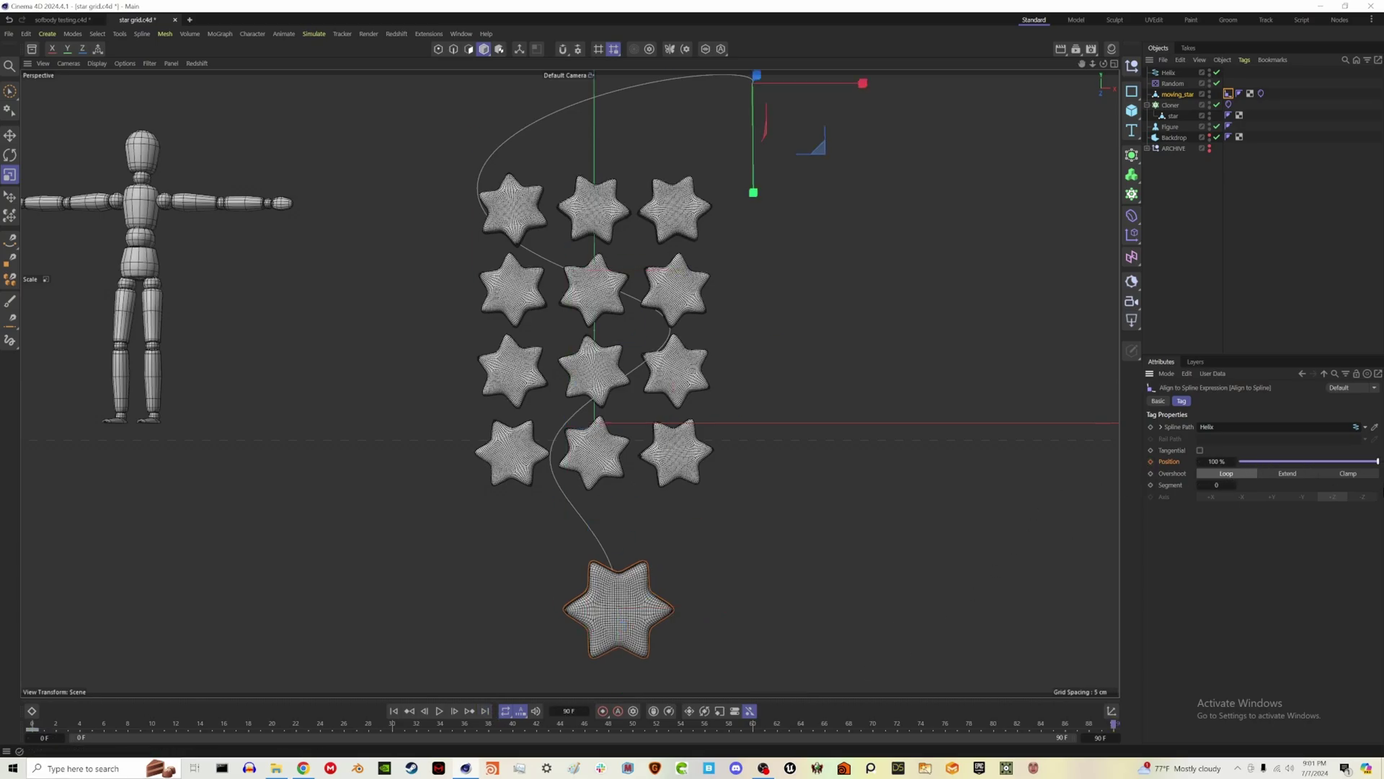
click(1151, 462)
Step: Make the spline position keyframes at frames 90 and 0 linear and return to the first frame
click(1114, 730)
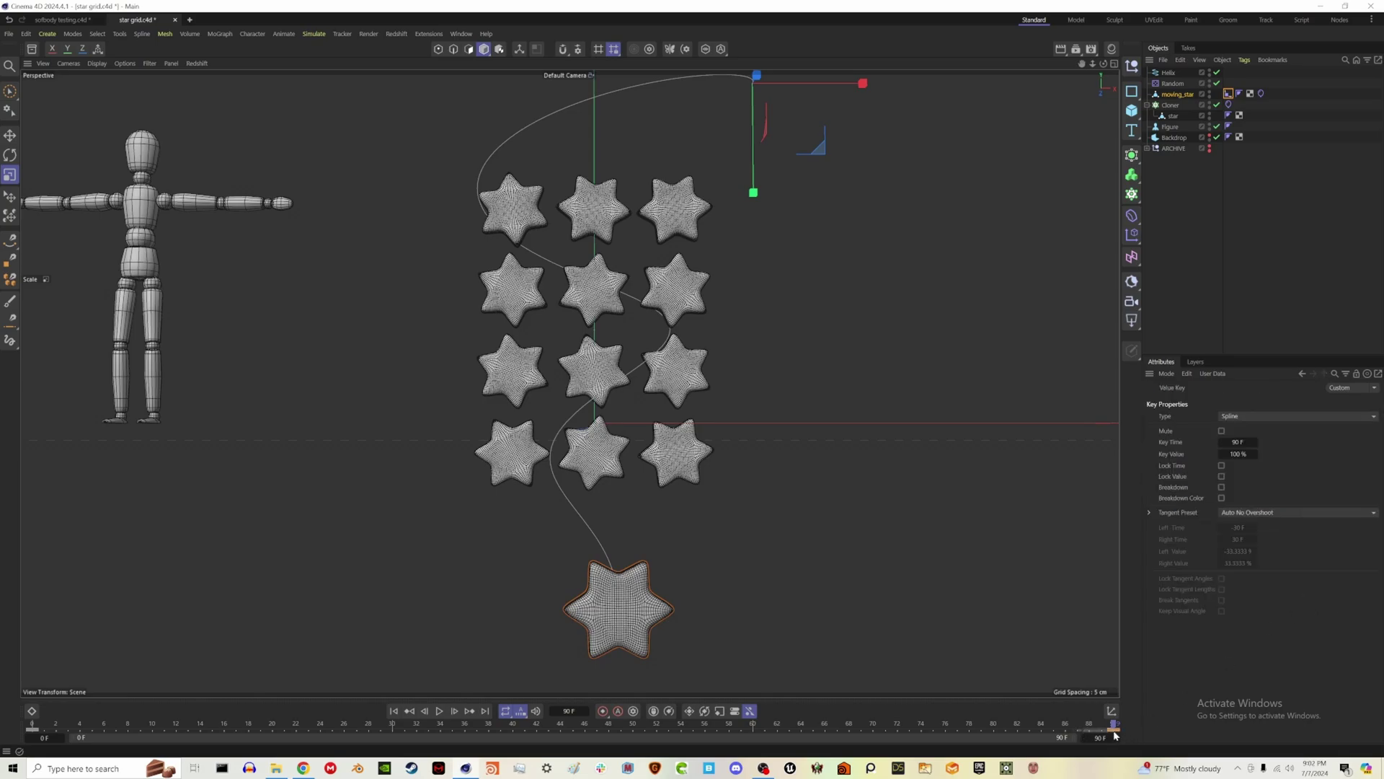
right_click(1115, 731)
click(1082, 571)
click(31, 731)
right_click(32, 730)
click(80, 570)
click(394, 711)
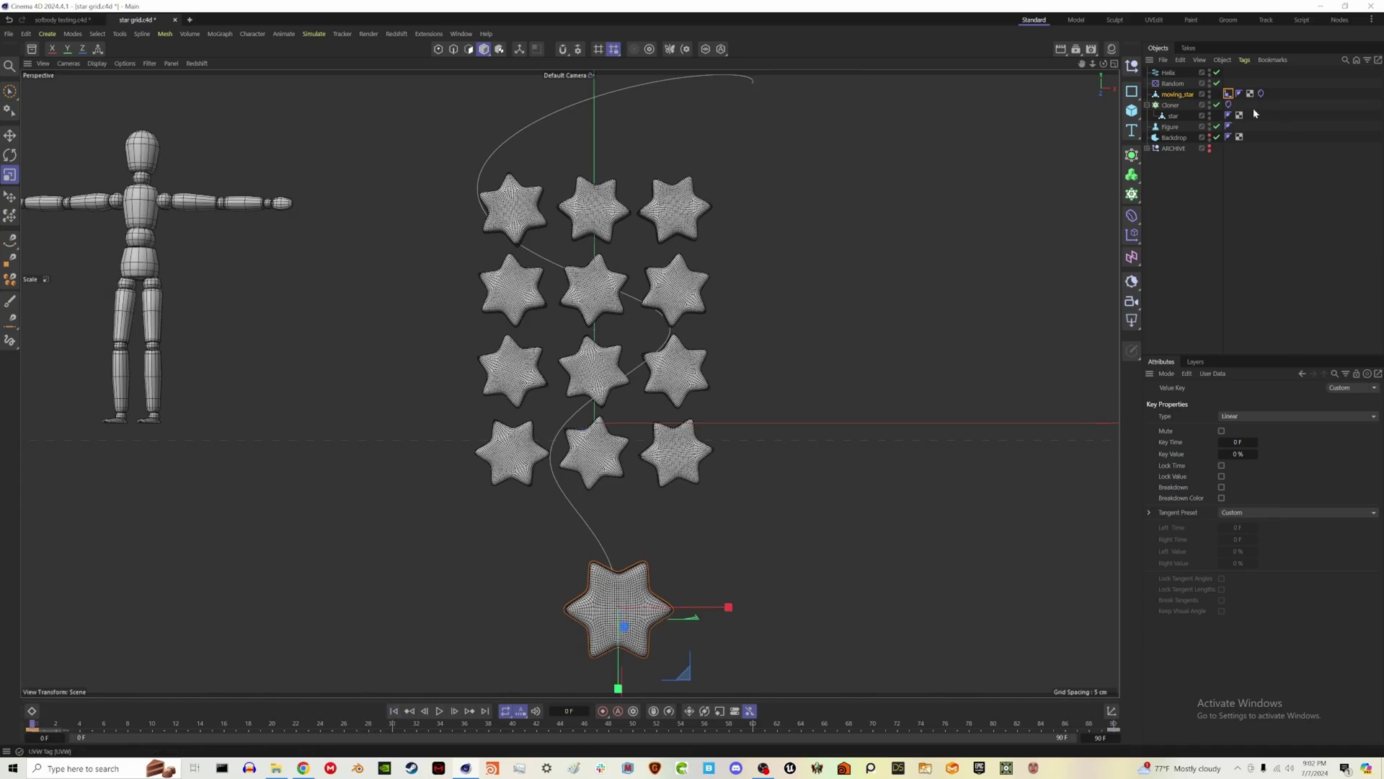
Step: Play back the moving star's animation along the helix
click(1229, 94)
click(1243, 259)
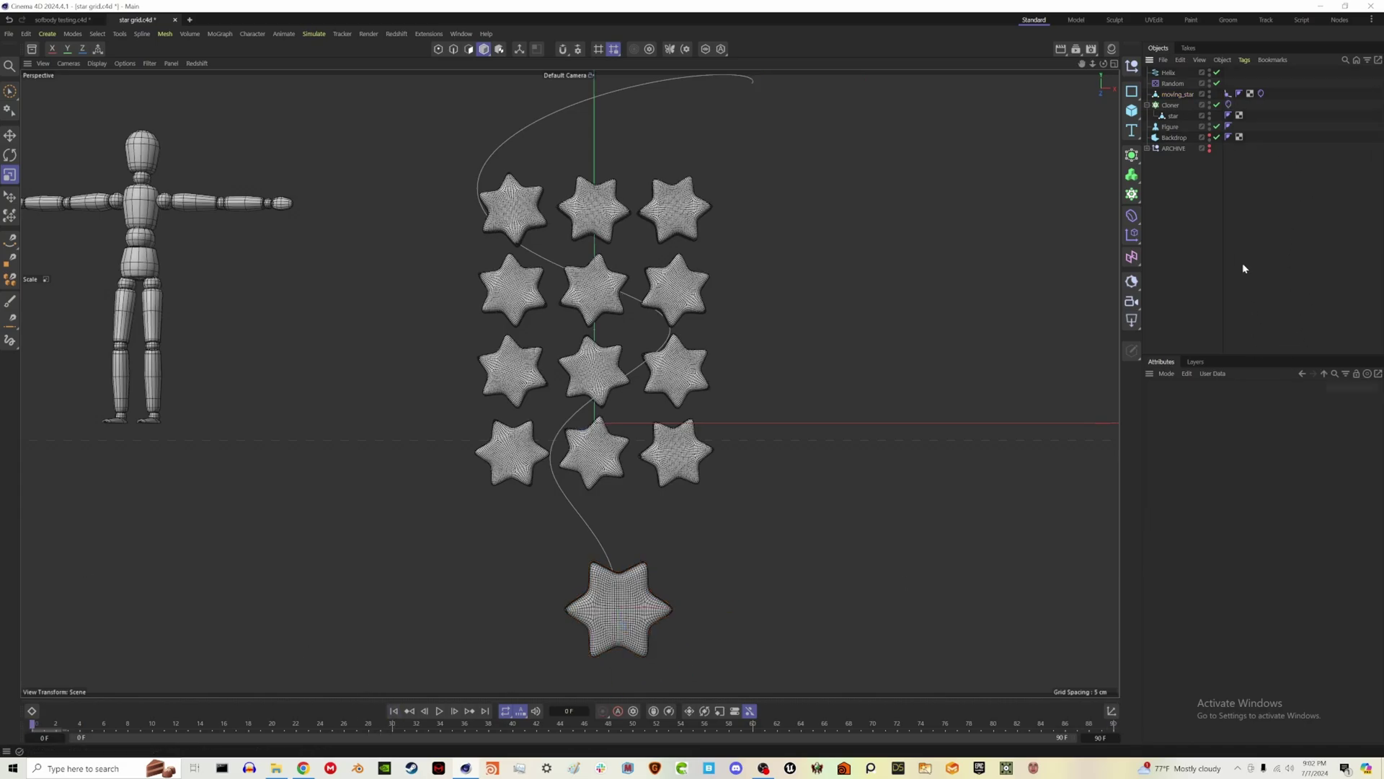
click(440, 714)
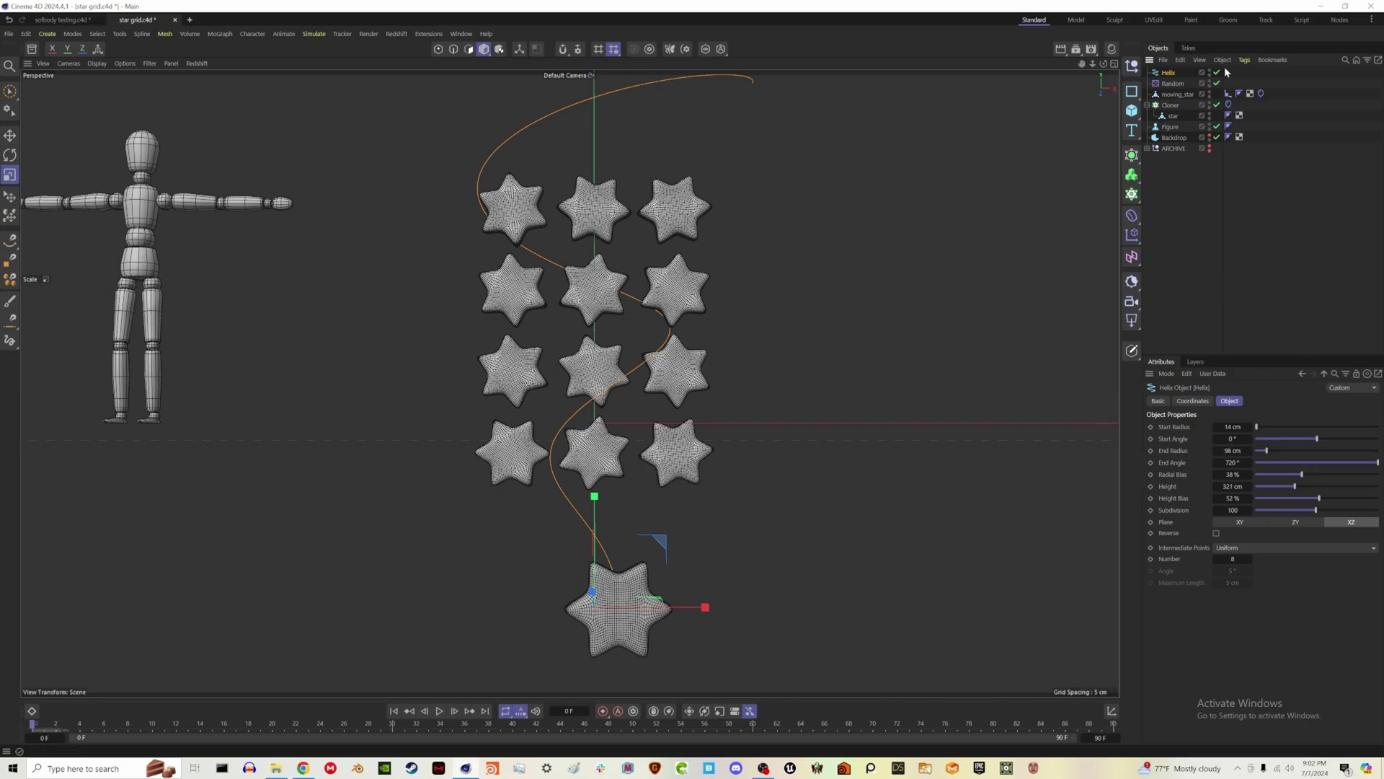
Step: Set the Mix Animation influence of moving_star's Balloon tag to 15% and preview the simulation
click(1261, 94)
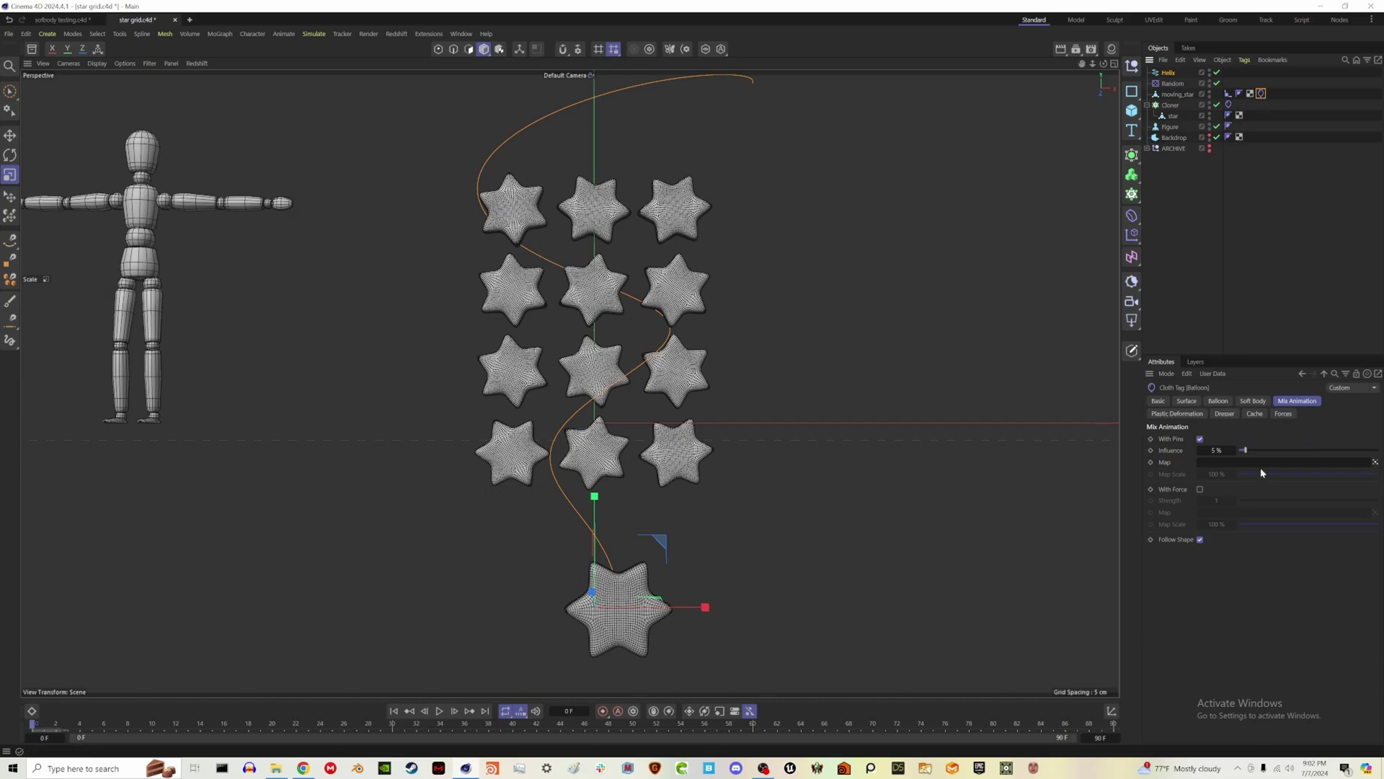
click(1214, 450)
text(15)
key(Return)
click(1256, 329)
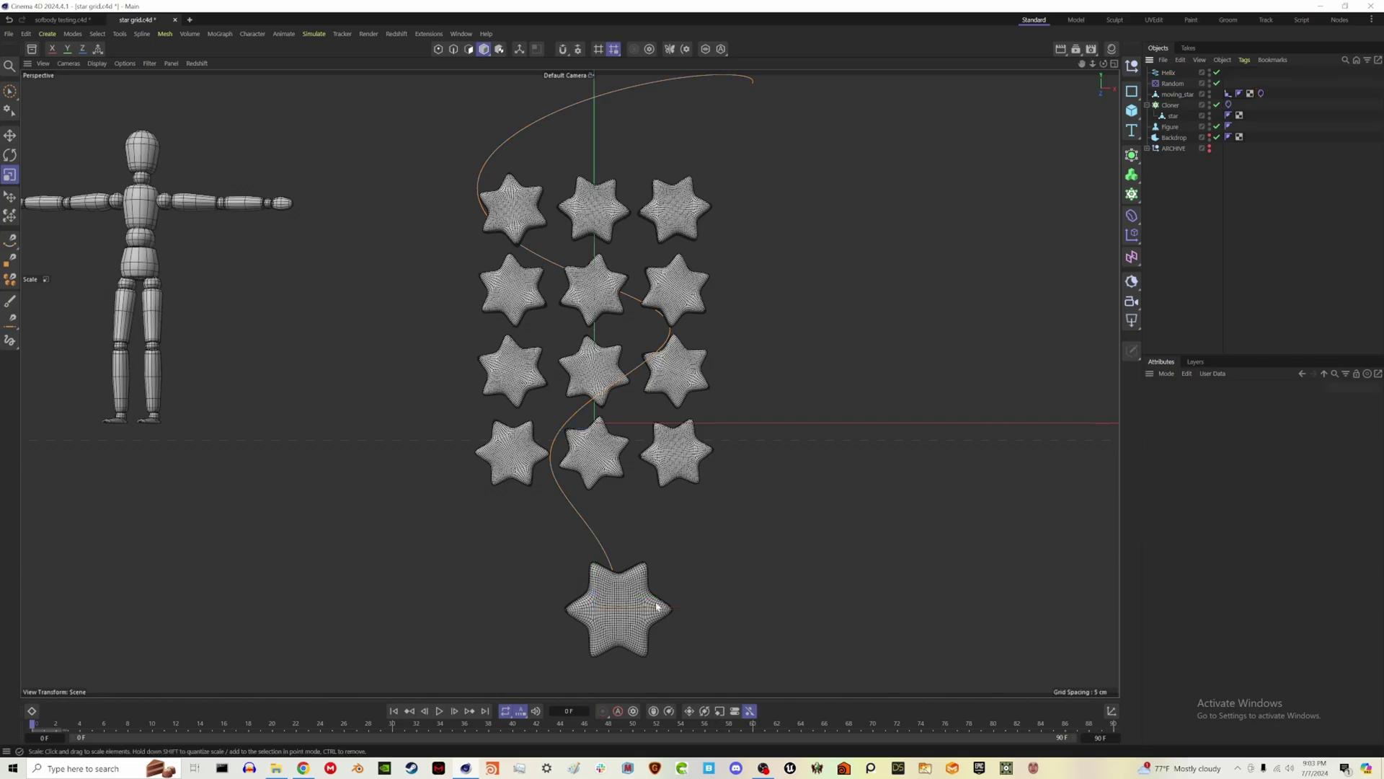
click(439, 712)
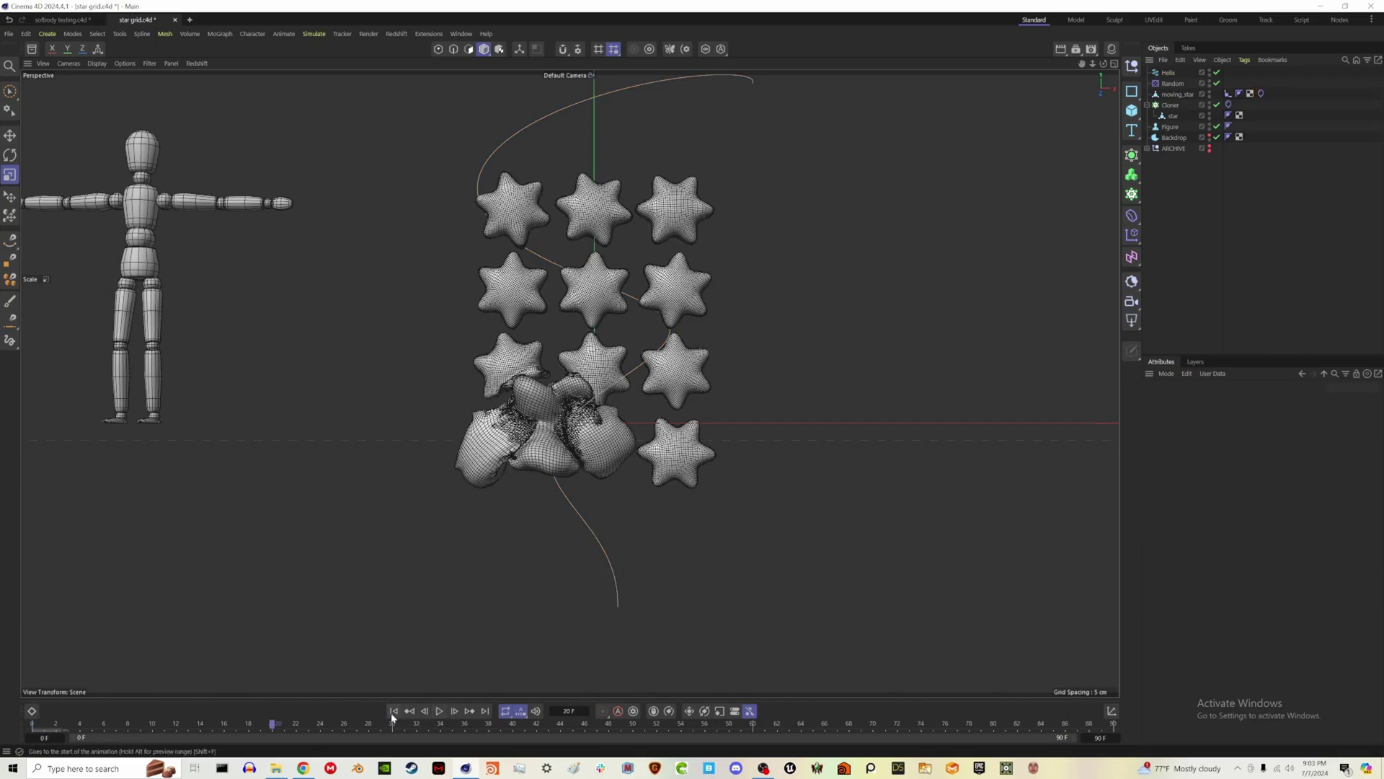
click(393, 713)
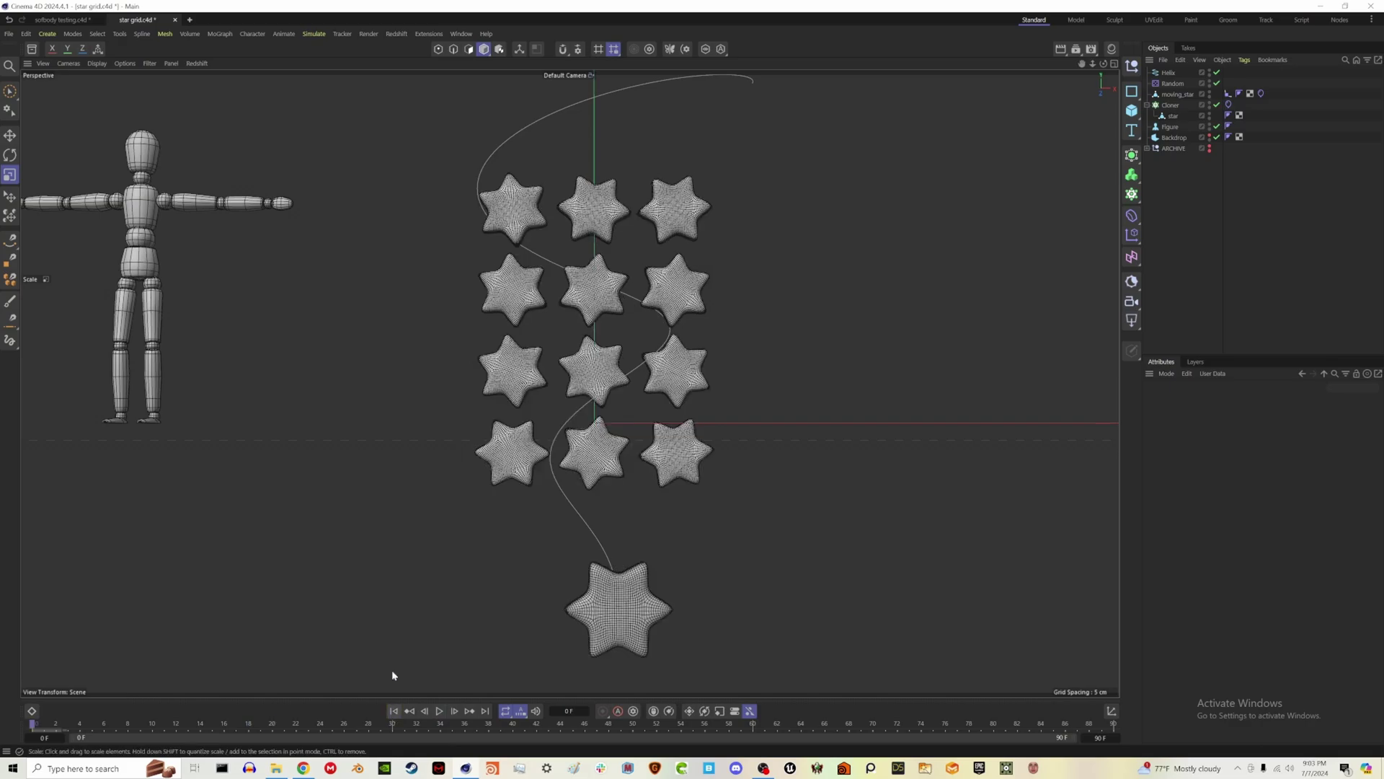
Step: Set the surface bendiness of moving_star's Balloon tag to 500 and its target length to 100%
click(1260, 93)
click(1188, 400)
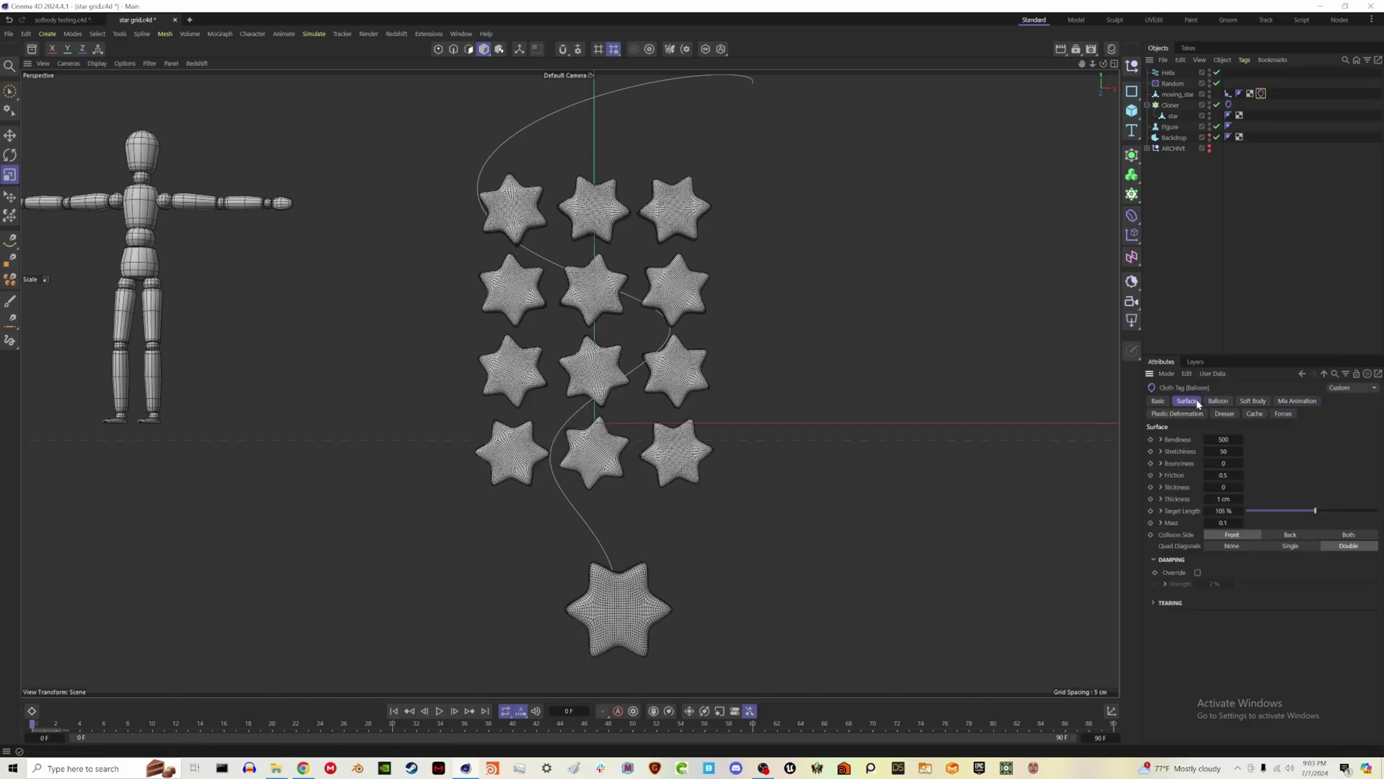
click(1228, 439)
text(500)
click(1221, 451)
click(1223, 511)
text(100)
key(Return)
Step: Set the Mix Animation influence of moving_star's Balloon tag to 20%
click(1298, 402)
click(1219, 450)
text(20)
key(Return)
Step: Extend the timeline's end to frame 300
click(1169, 72)
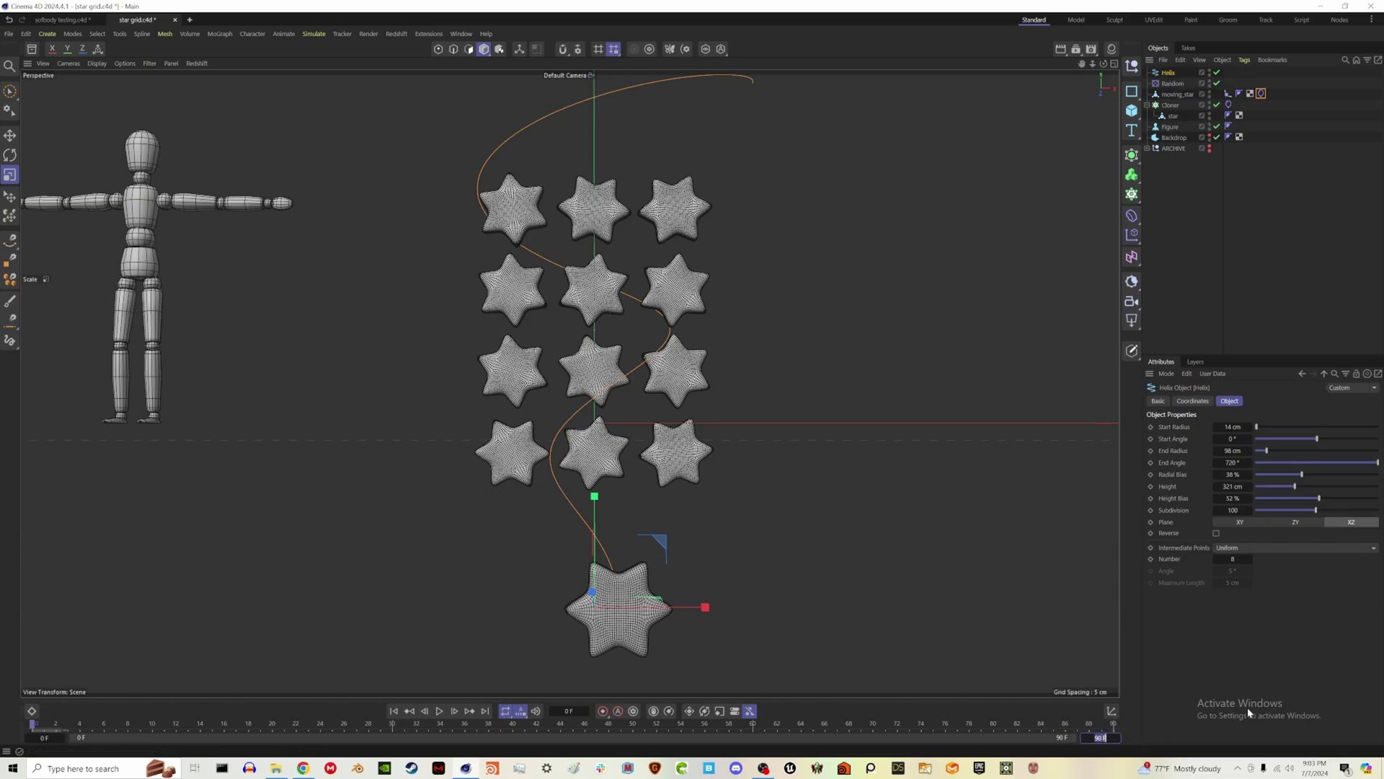
text(300)
key(Return)
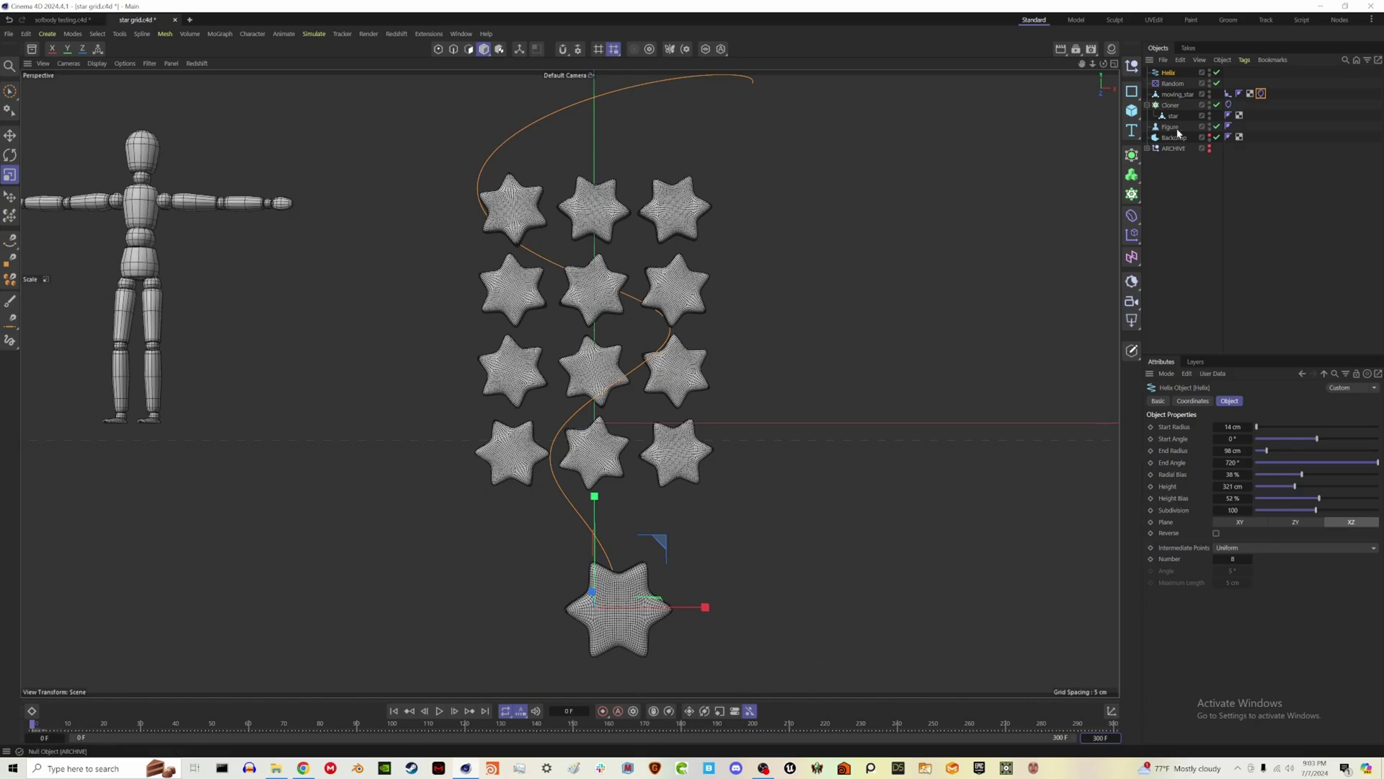
Step: Move moving_star's 100% spline position keyframe from frame 90 to frame 150
click(1176, 94)
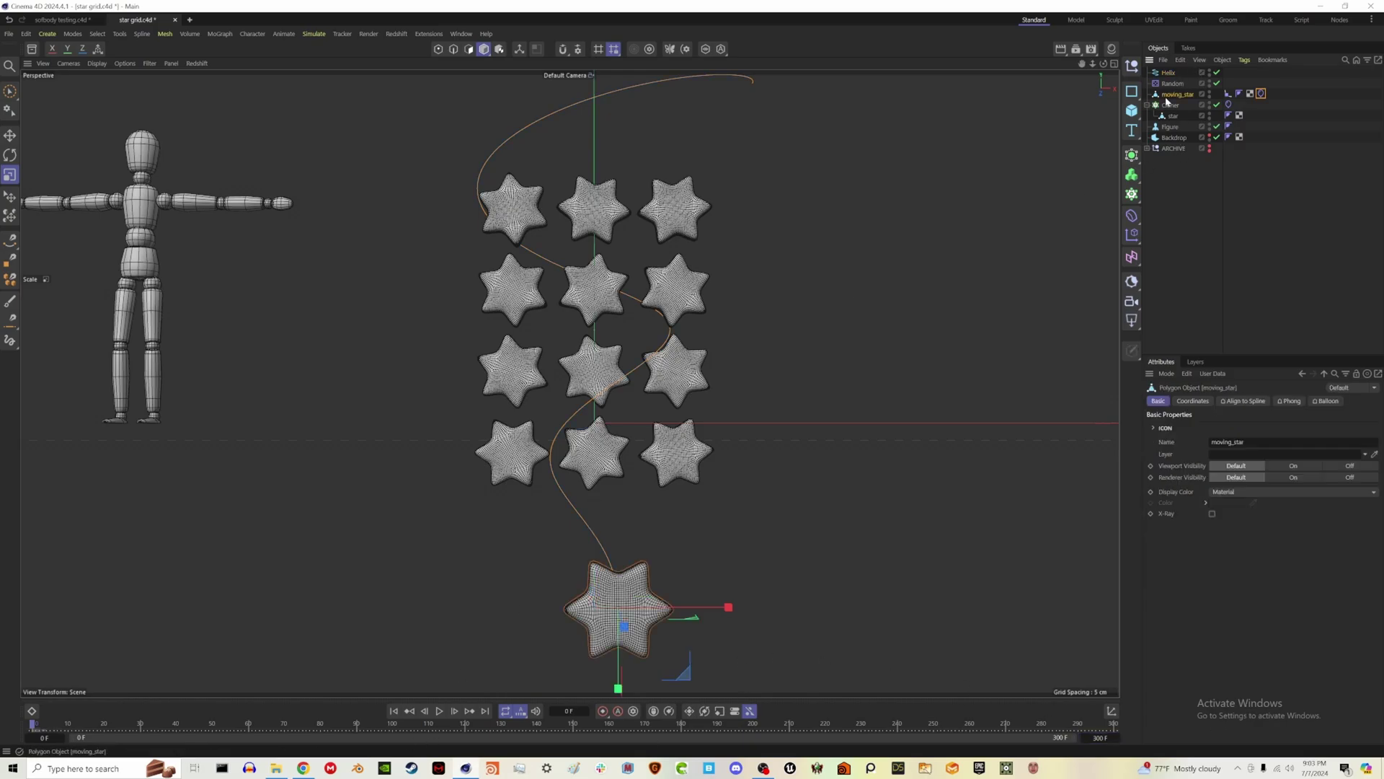
click(1229, 95)
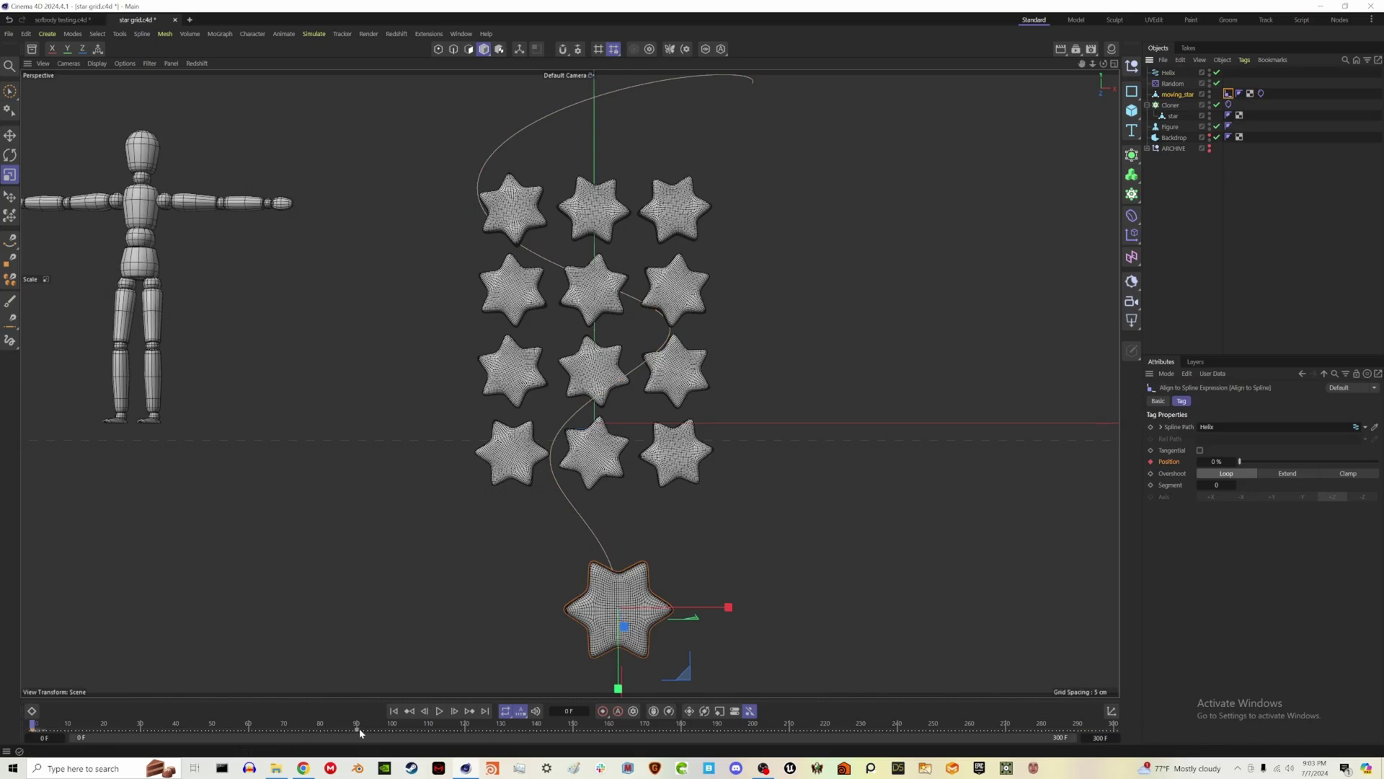
drag(368, 730, 559, 734)
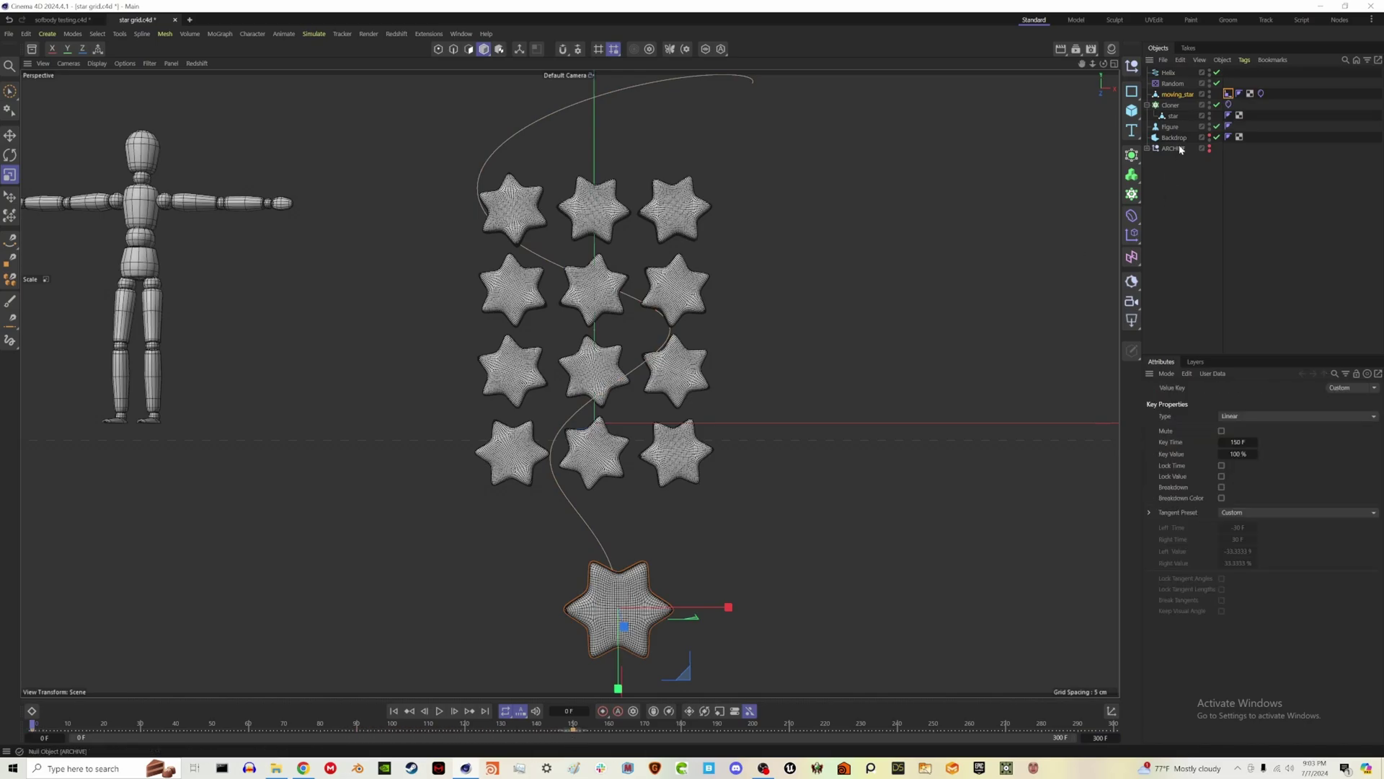
Step: Move the Random effector's rotation keyframe from frame 90 to frame 150
click(1229, 105)
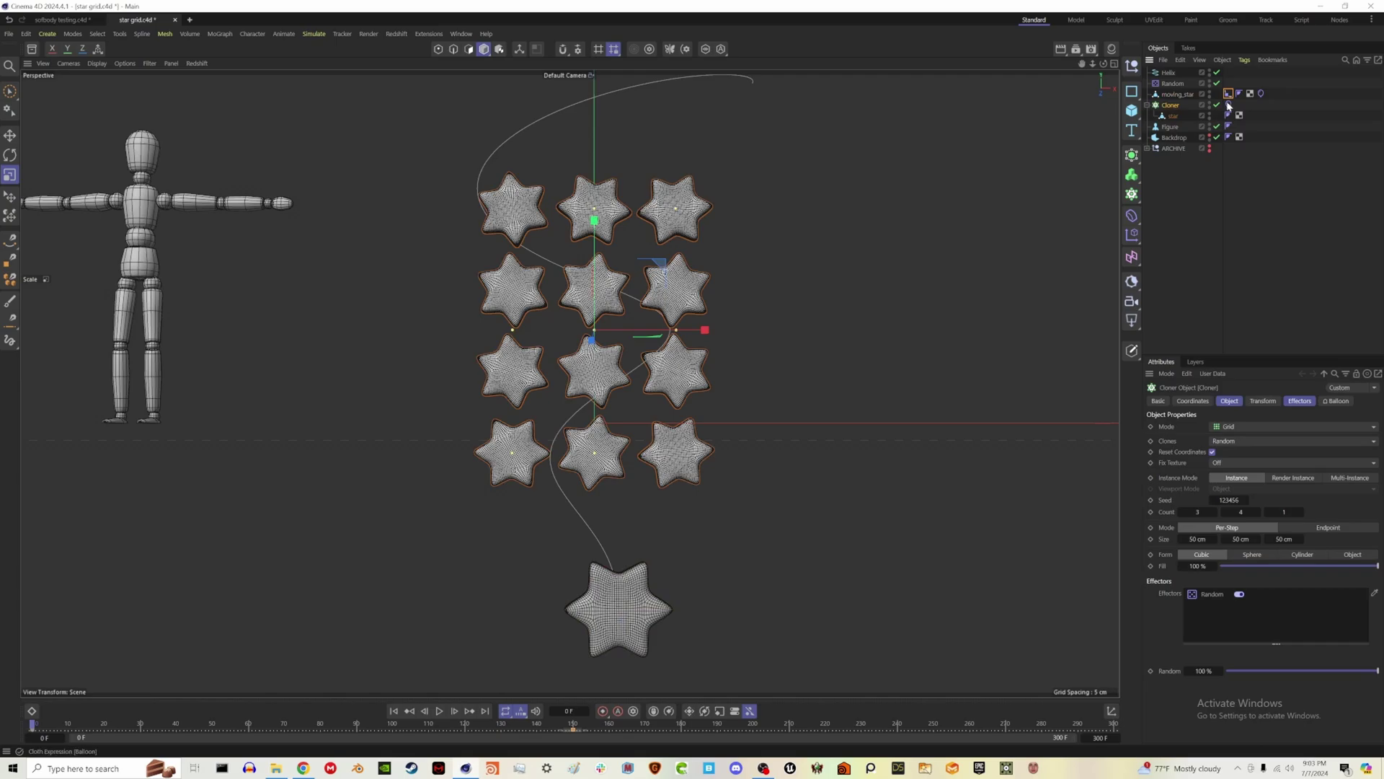
click(1184, 106)
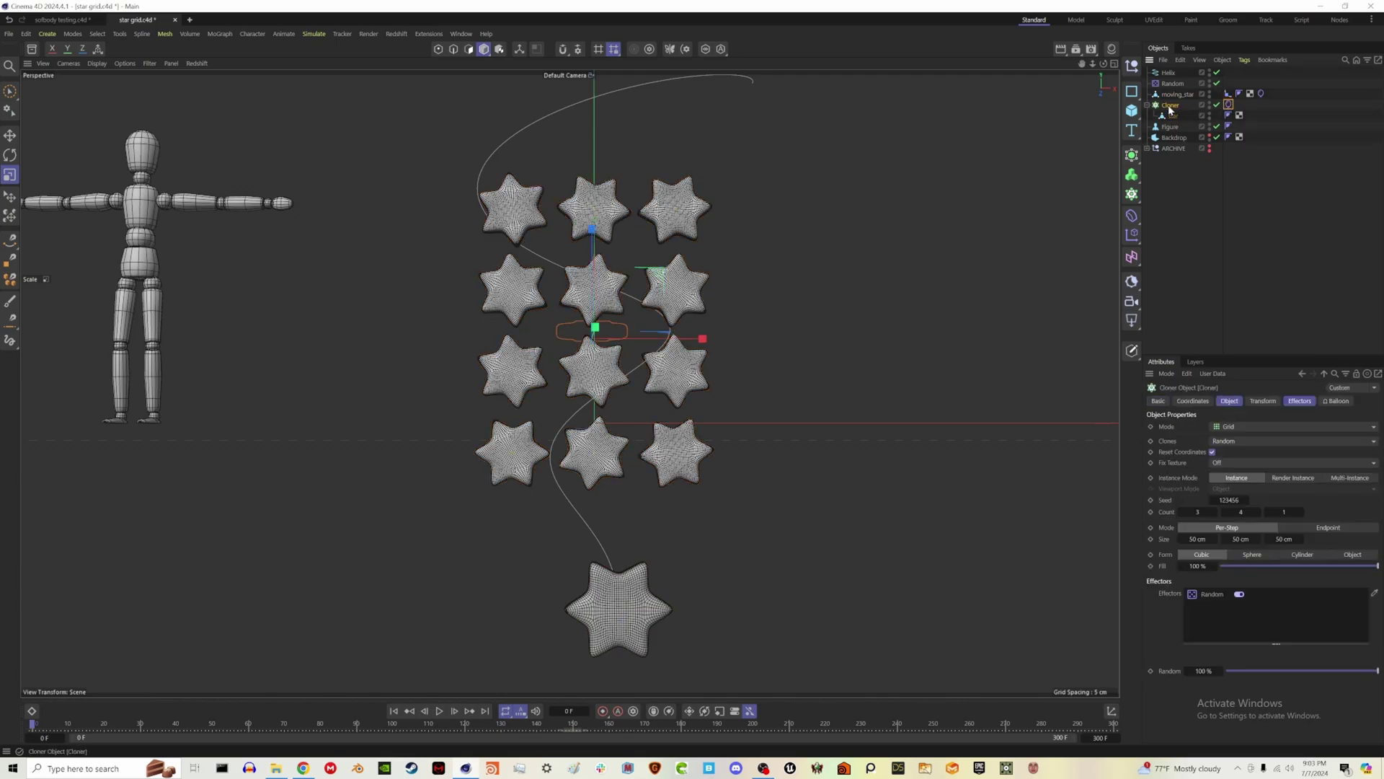
click(1174, 84)
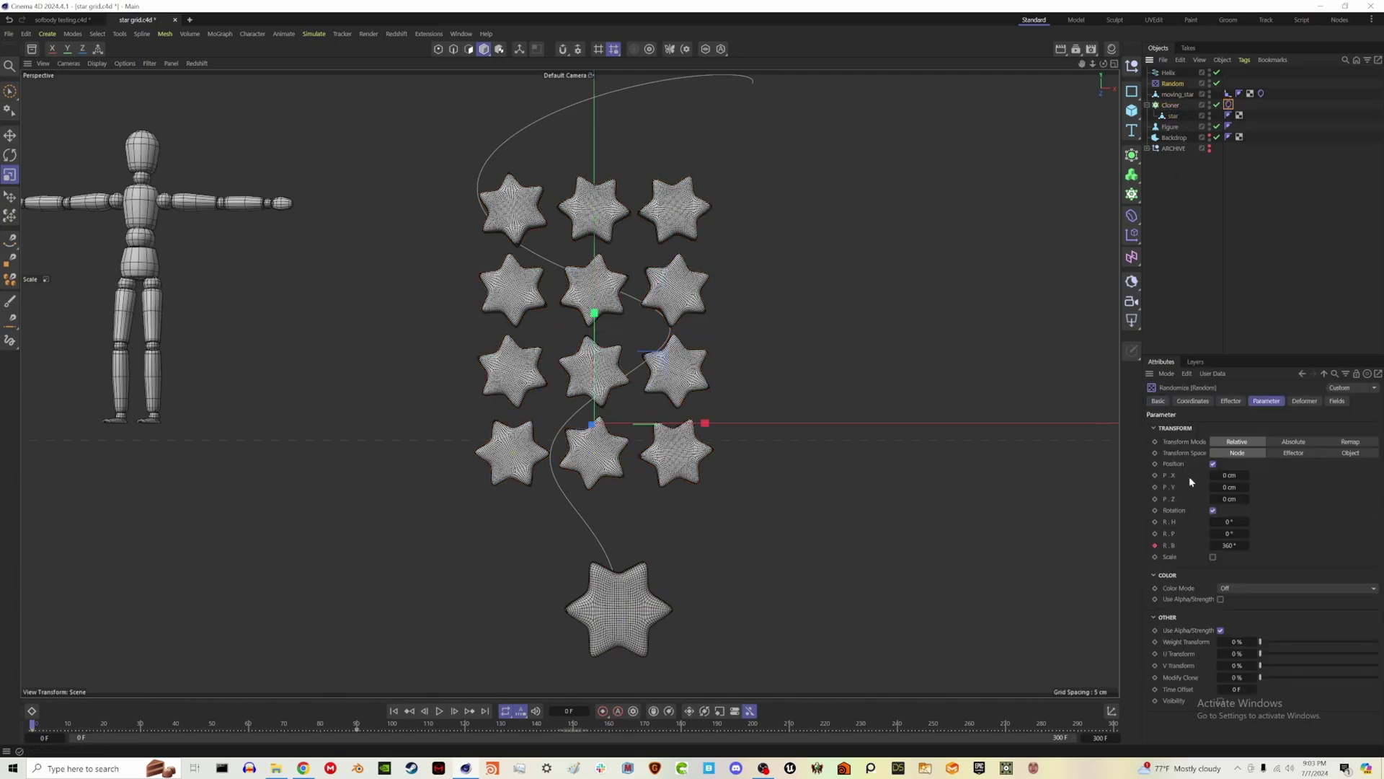
drag(356, 728, 569, 751)
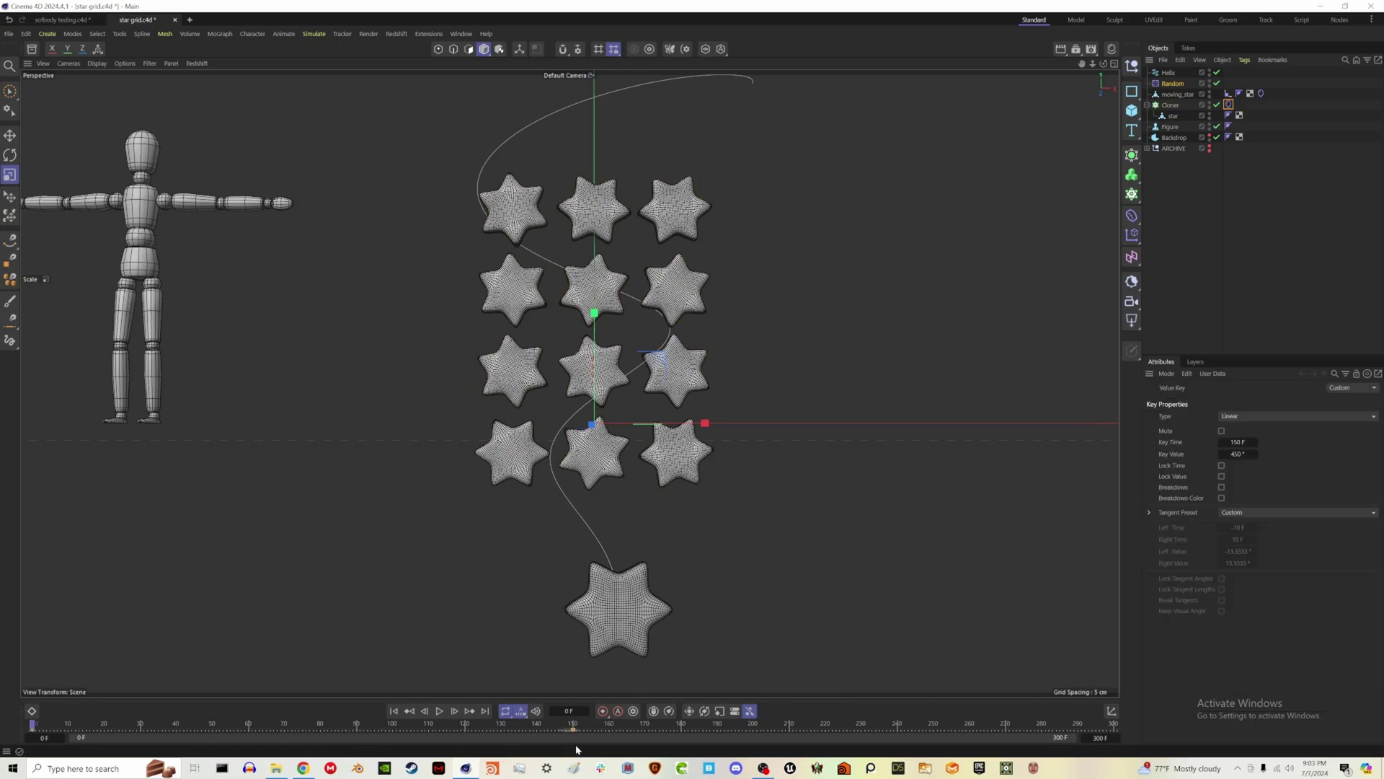
Step: Play the simulation to check how moving_star collides with the star grid, and return to frame 0
click(440, 712)
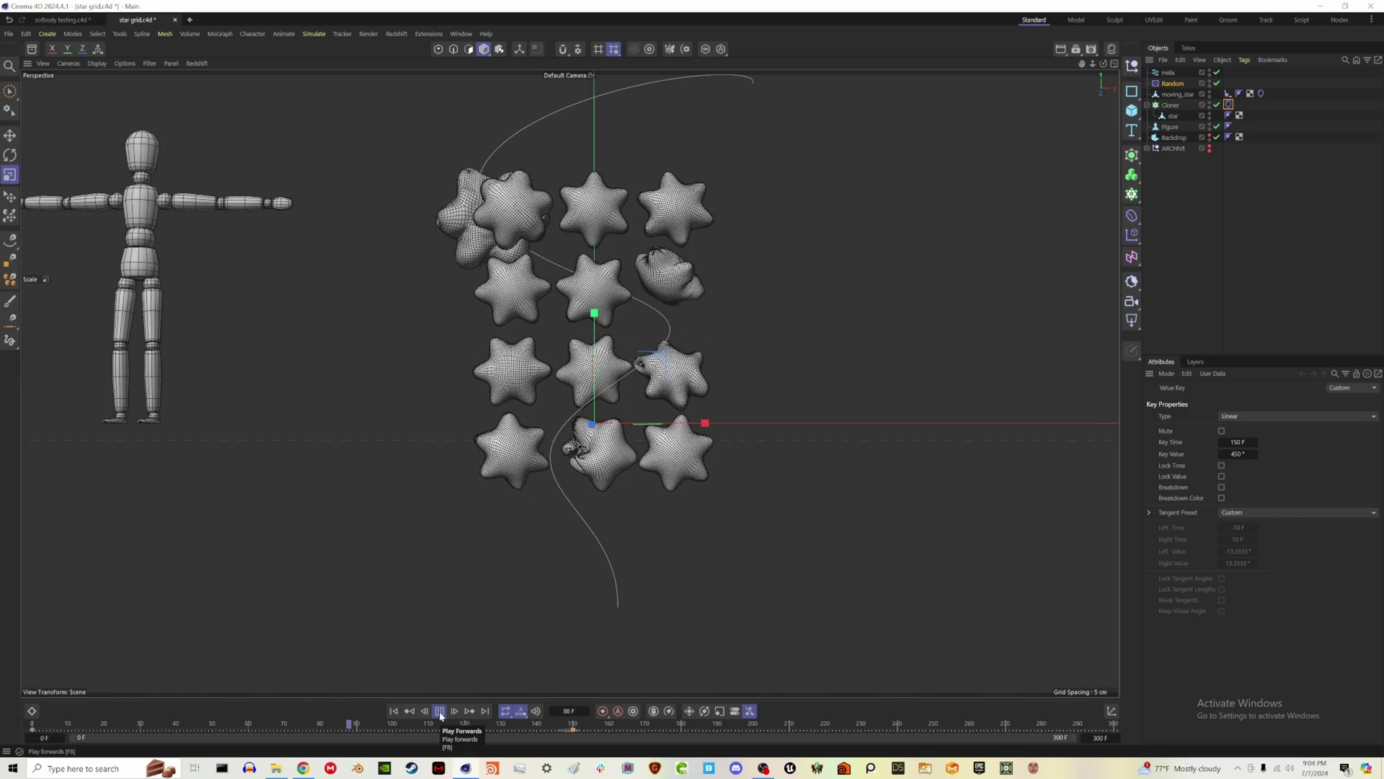
click(440, 712)
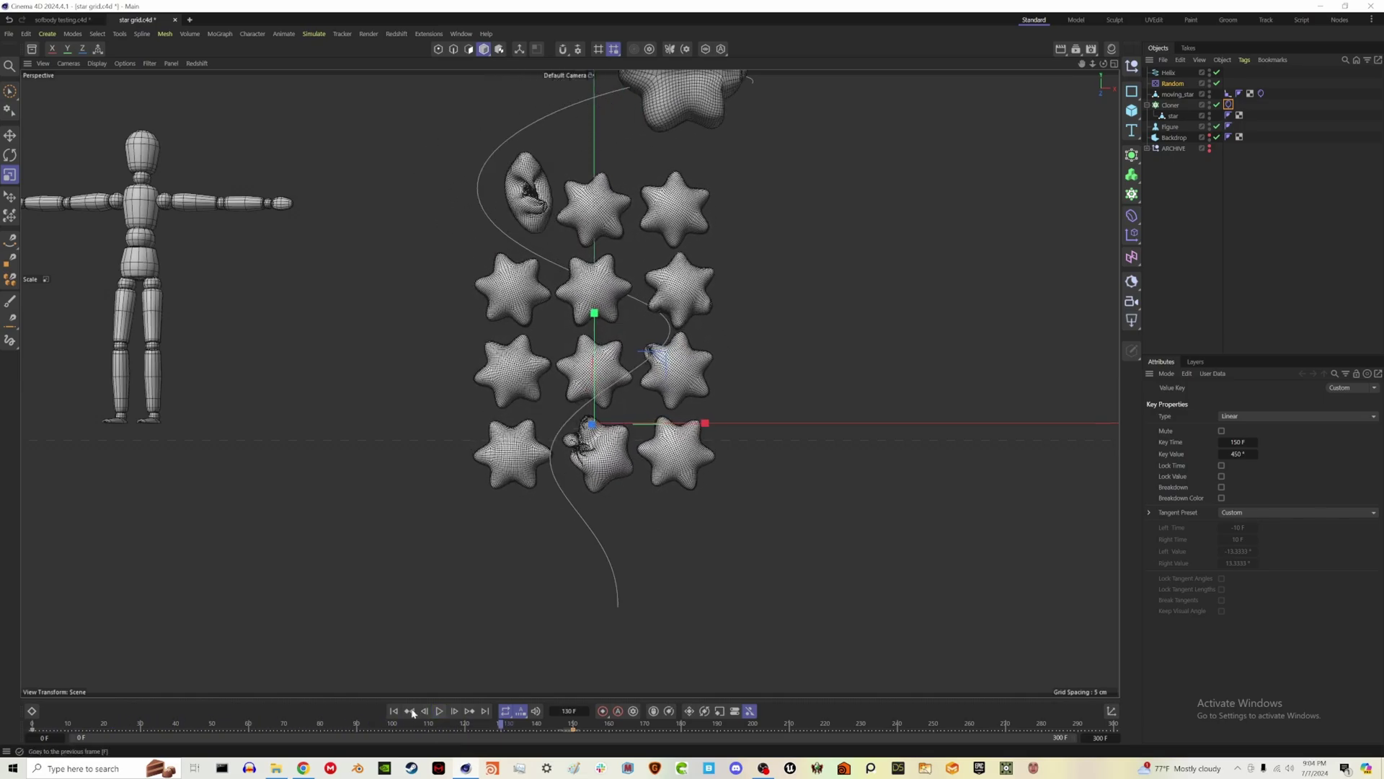
click(393, 712)
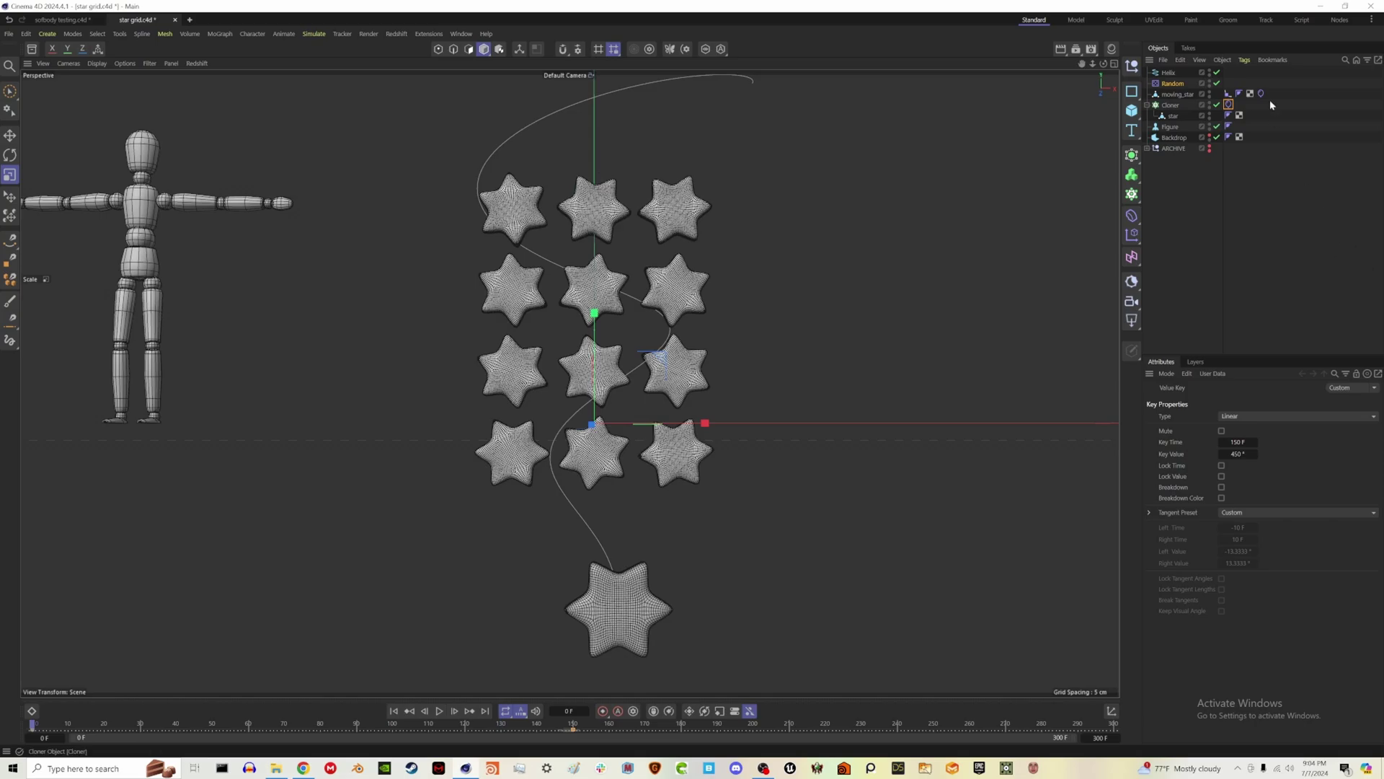
Step: Scale moving_star down slightly and save the scene
click(622, 606)
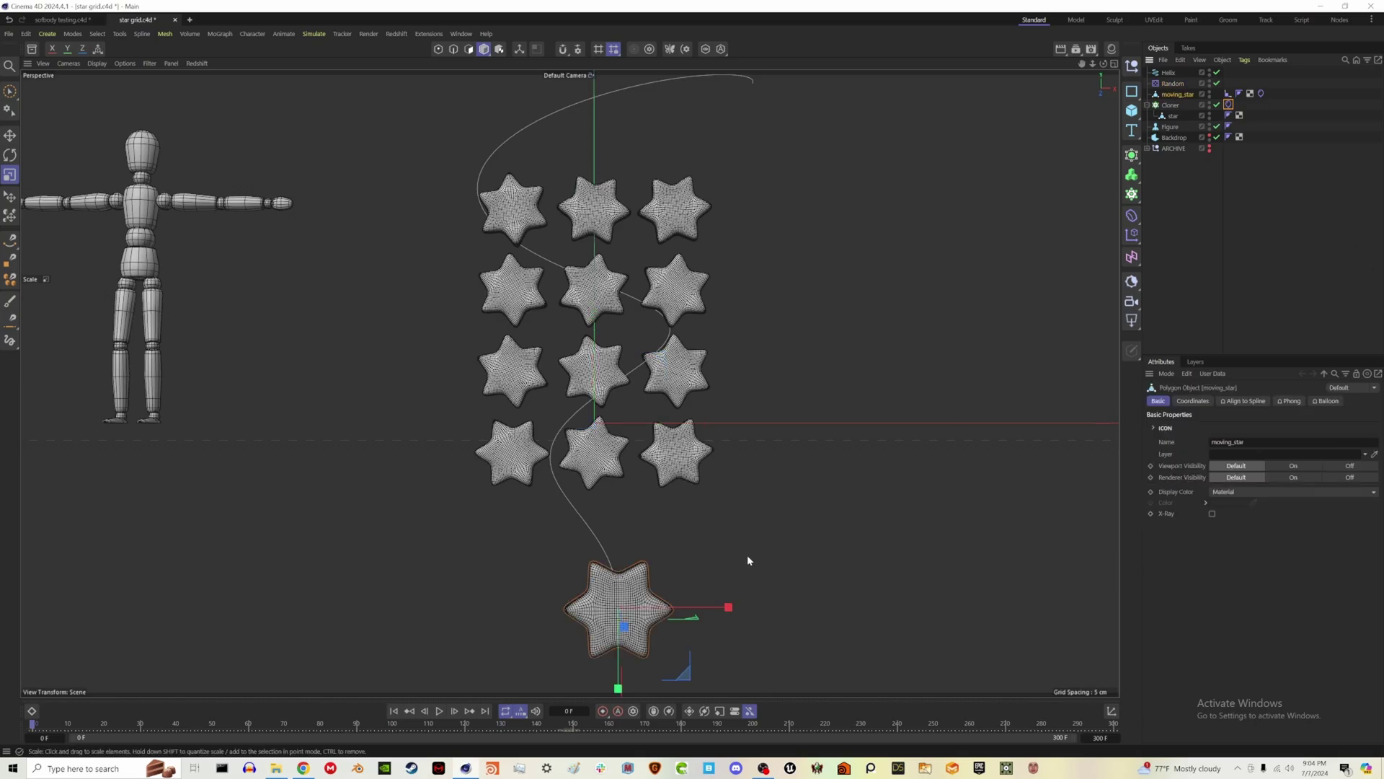
drag(828, 565, 763, 571)
click(1202, 214)
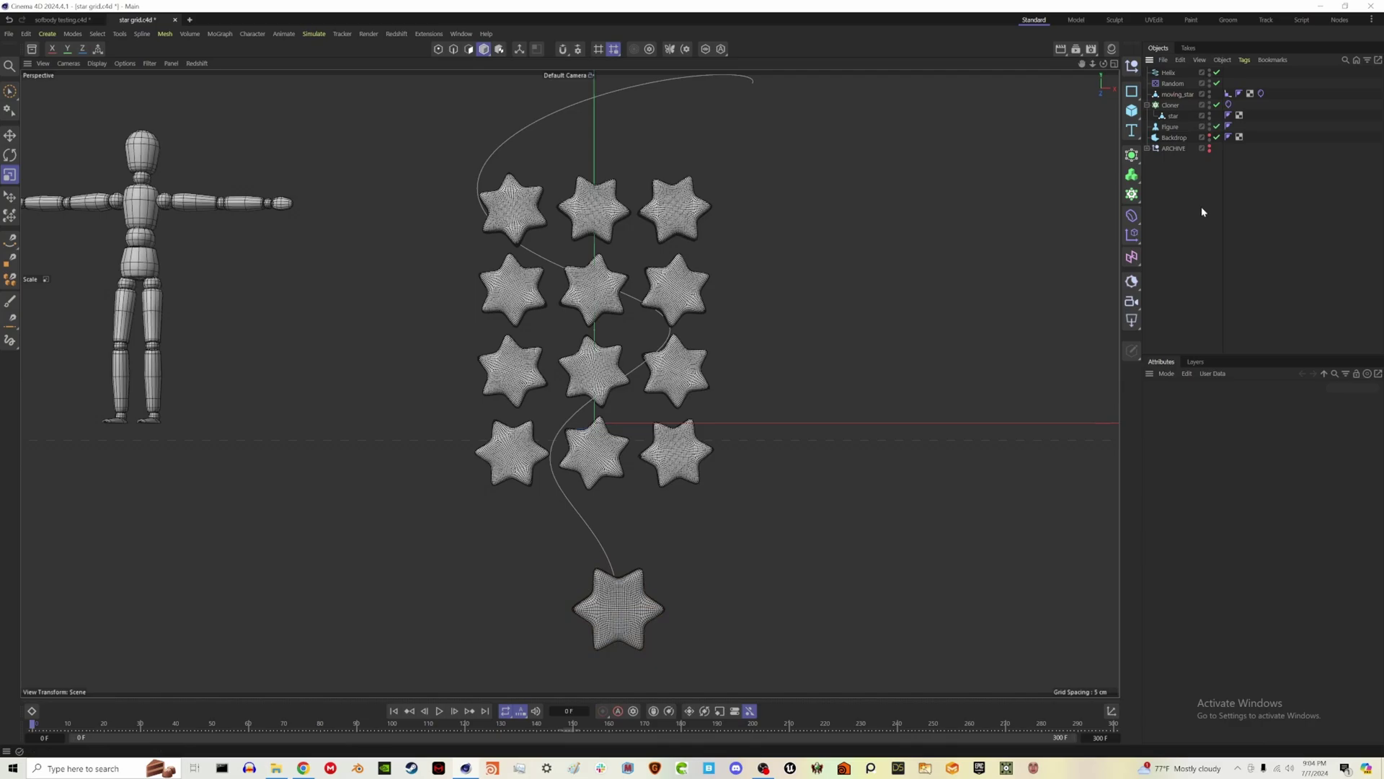
key(ctrl+s)
Step: Set the project's simulation damping to 5% and play the animation to test it
click(1204, 199)
key(ctrl+d)
click(1195, 442)
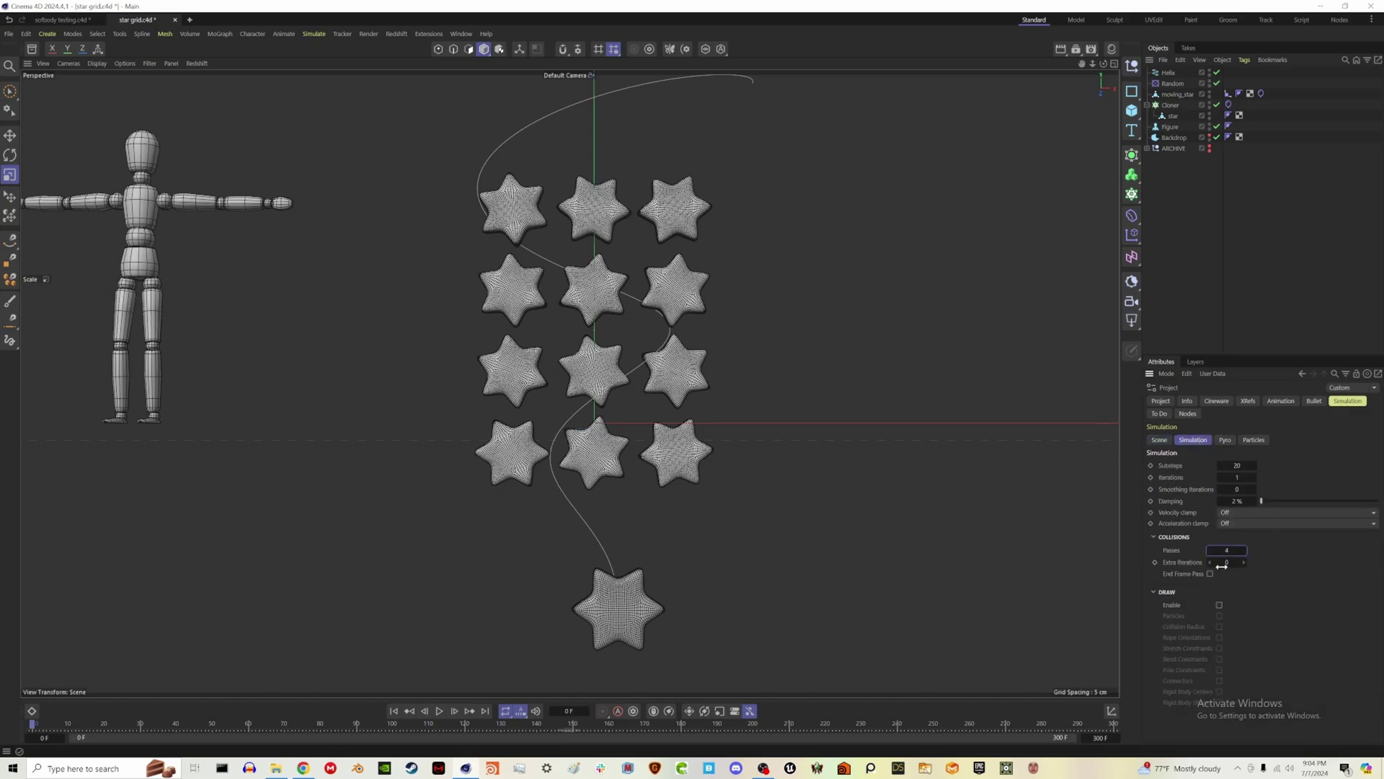
click(1238, 501)
text(5)
key(Return)
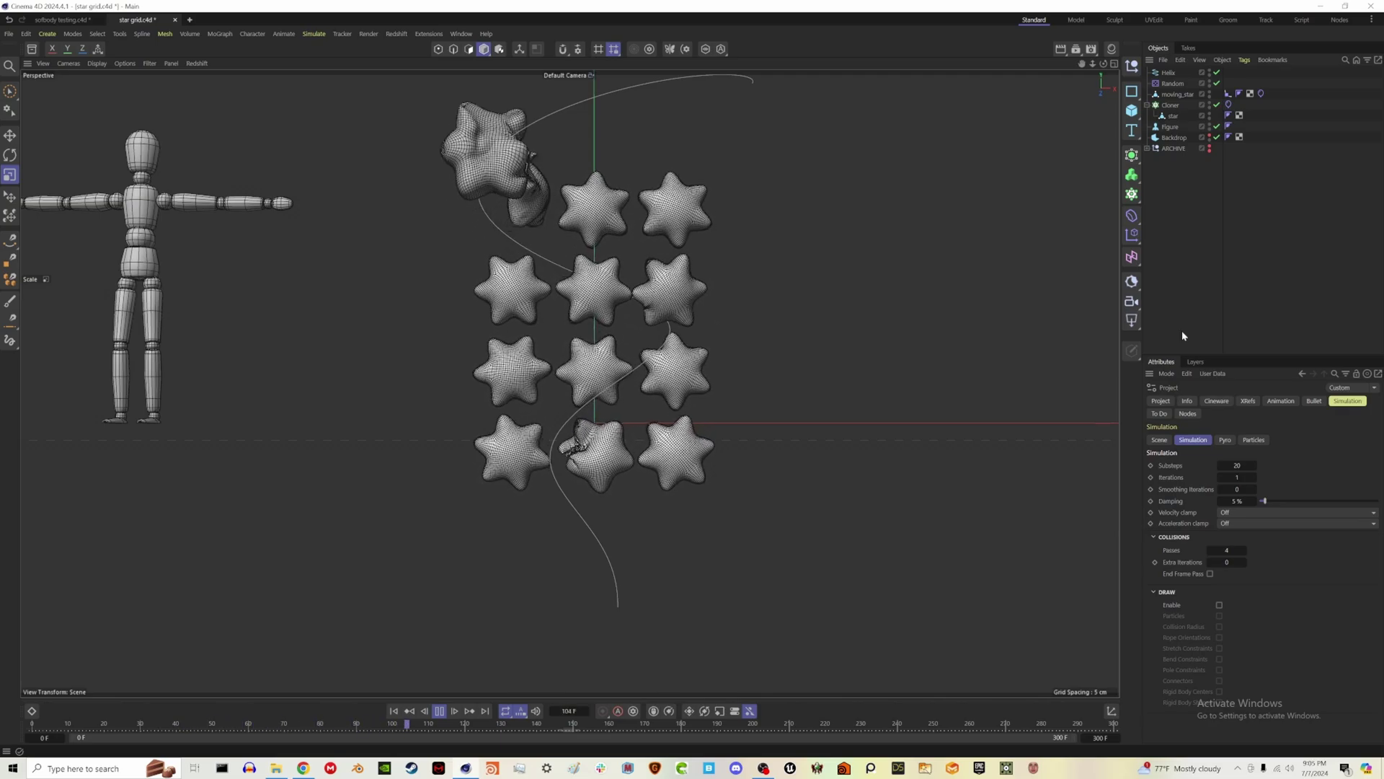
click(439, 711)
click(393, 711)
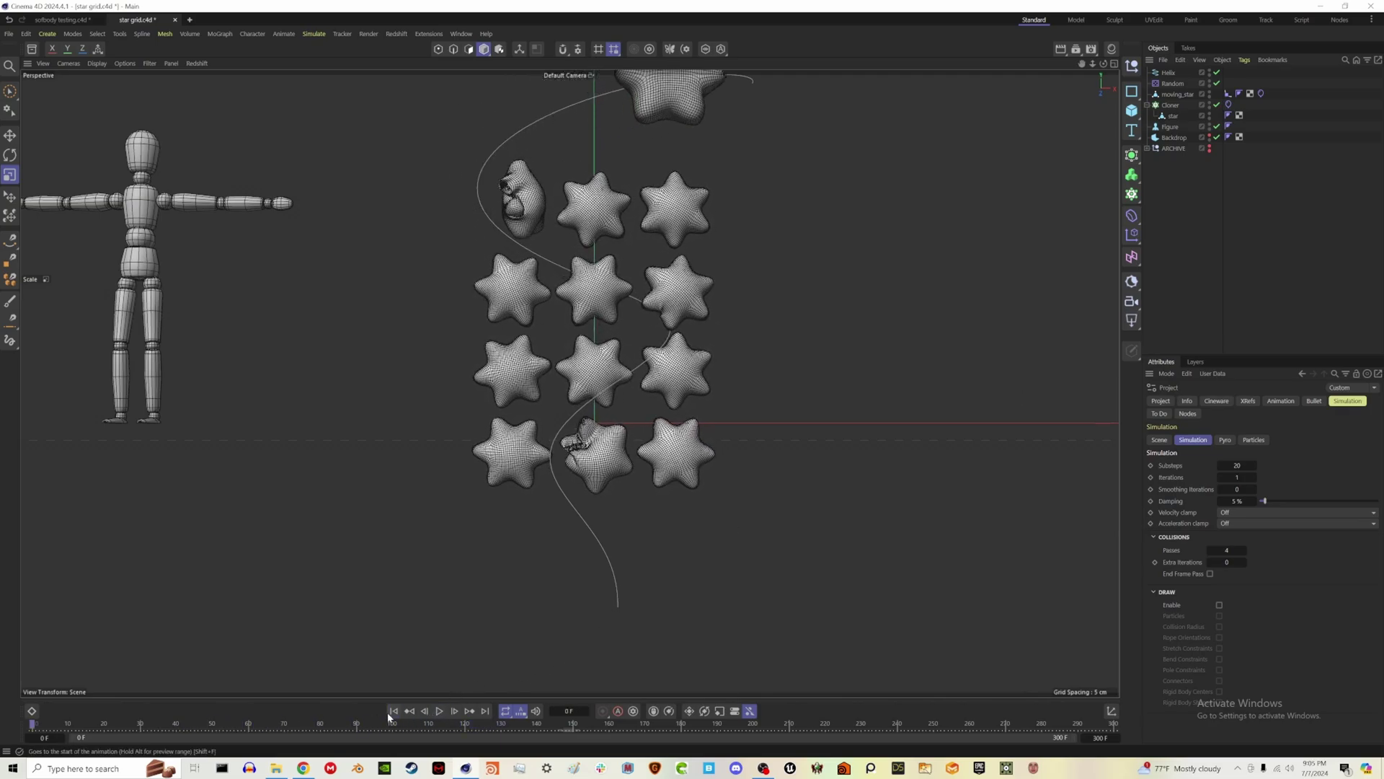
Step: Set the surface Bendiness of the Cloner's Balloon tag to 300 and adjust its Stretchiness
click(1229, 105)
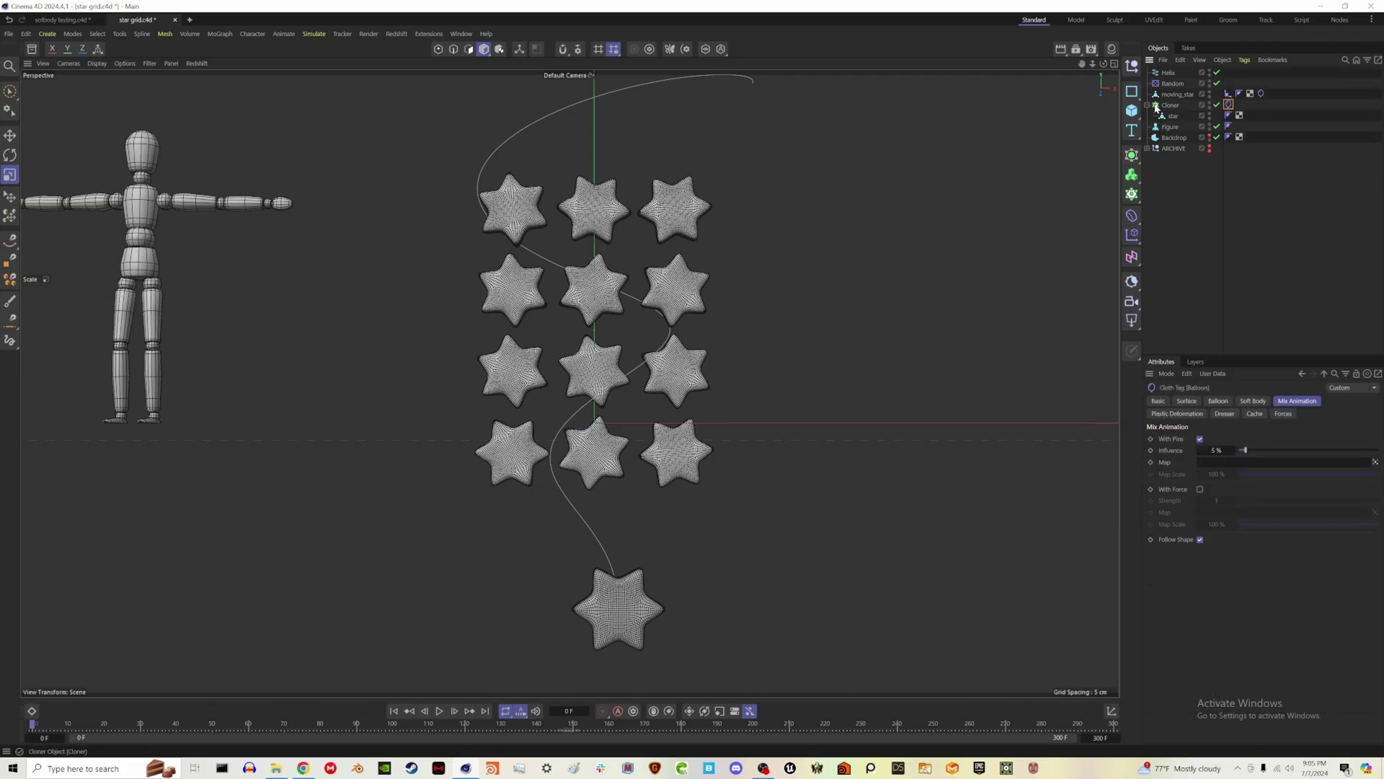
click(1186, 400)
click(1223, 440)
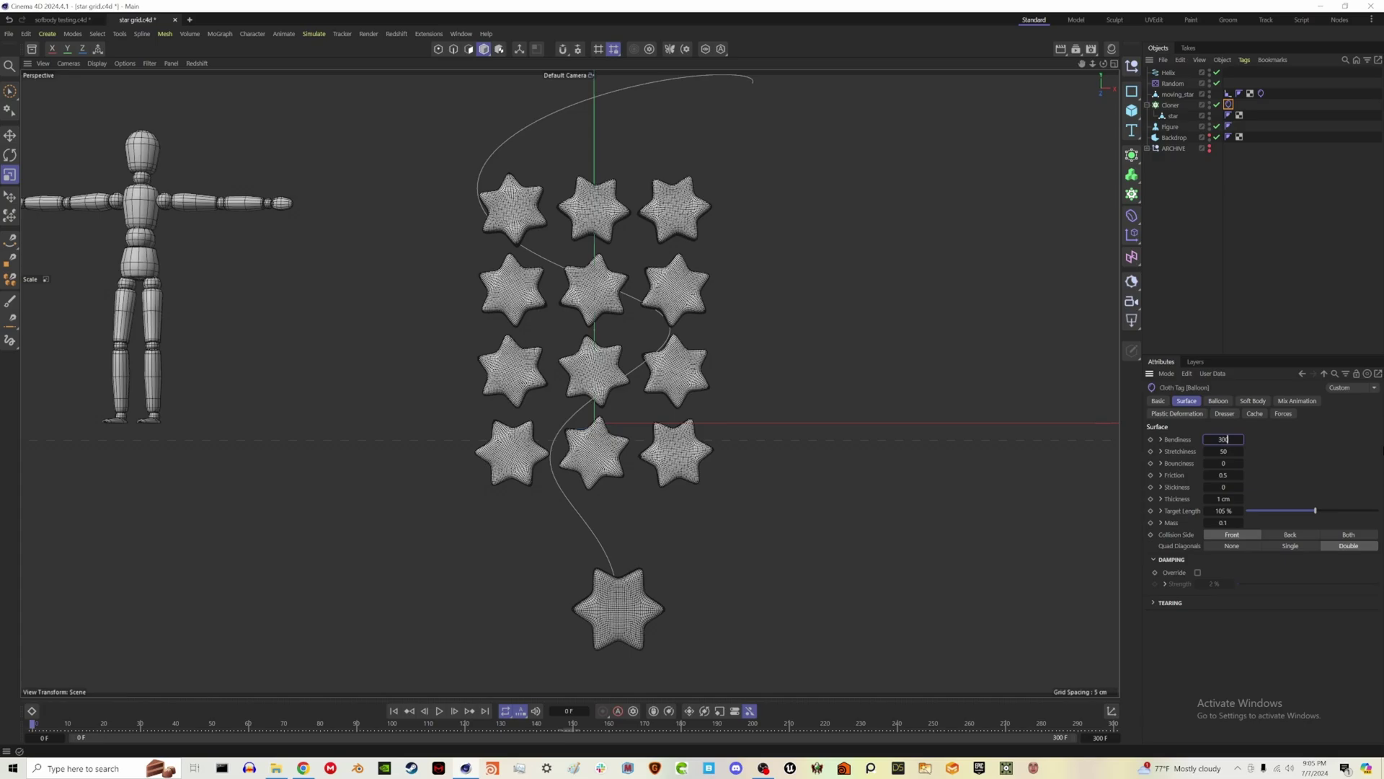
key(Tab)
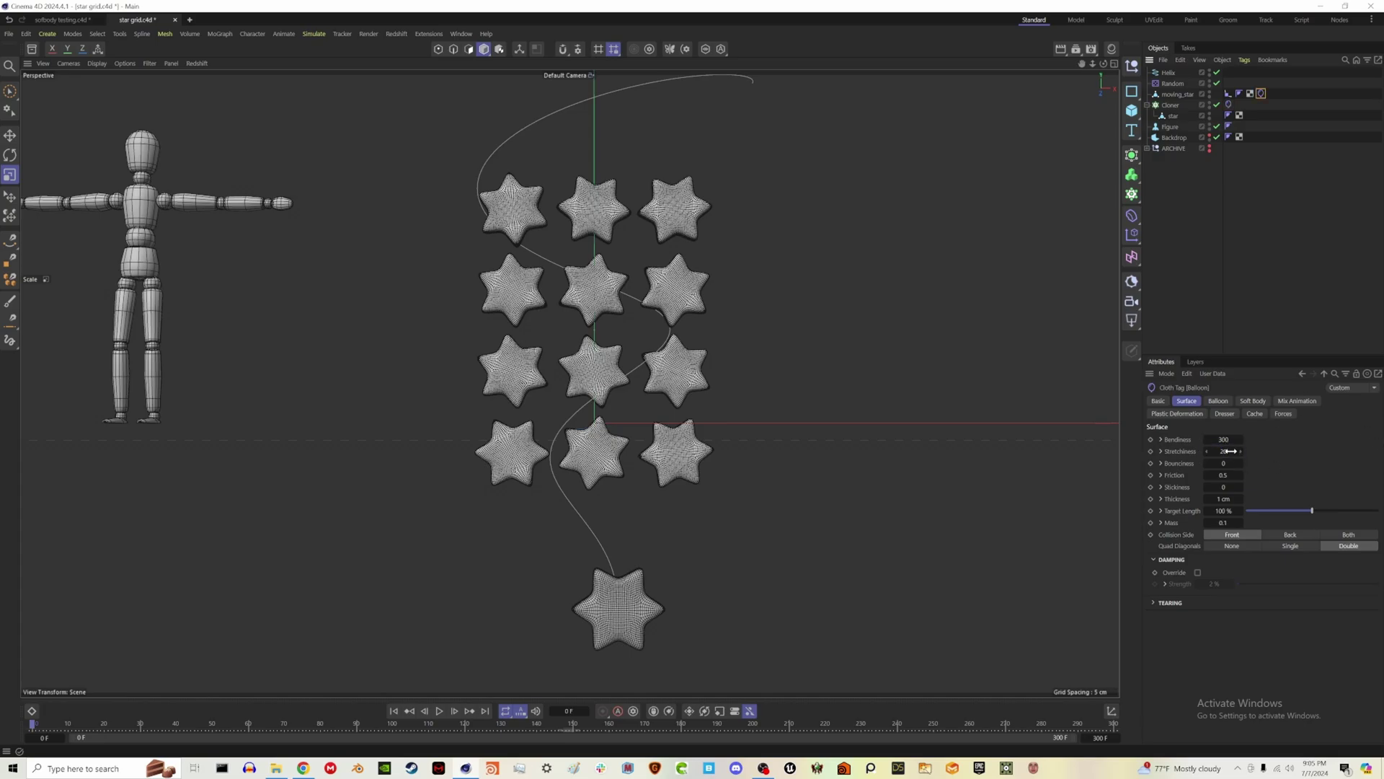
click(1231, 451)
click(393, 713)
Step: Check moving_star's Balloon tag and adjust the surface Friction on the Cloner's Balloon tag
click(1261, 96)
click(1229, 104)
click(1225, 475)
click(1270, 329)
Step: Play the simulation, review the Cloner's Mix Animation settings and the Random effector's parameters, and return to frame 0
click(439, 711)
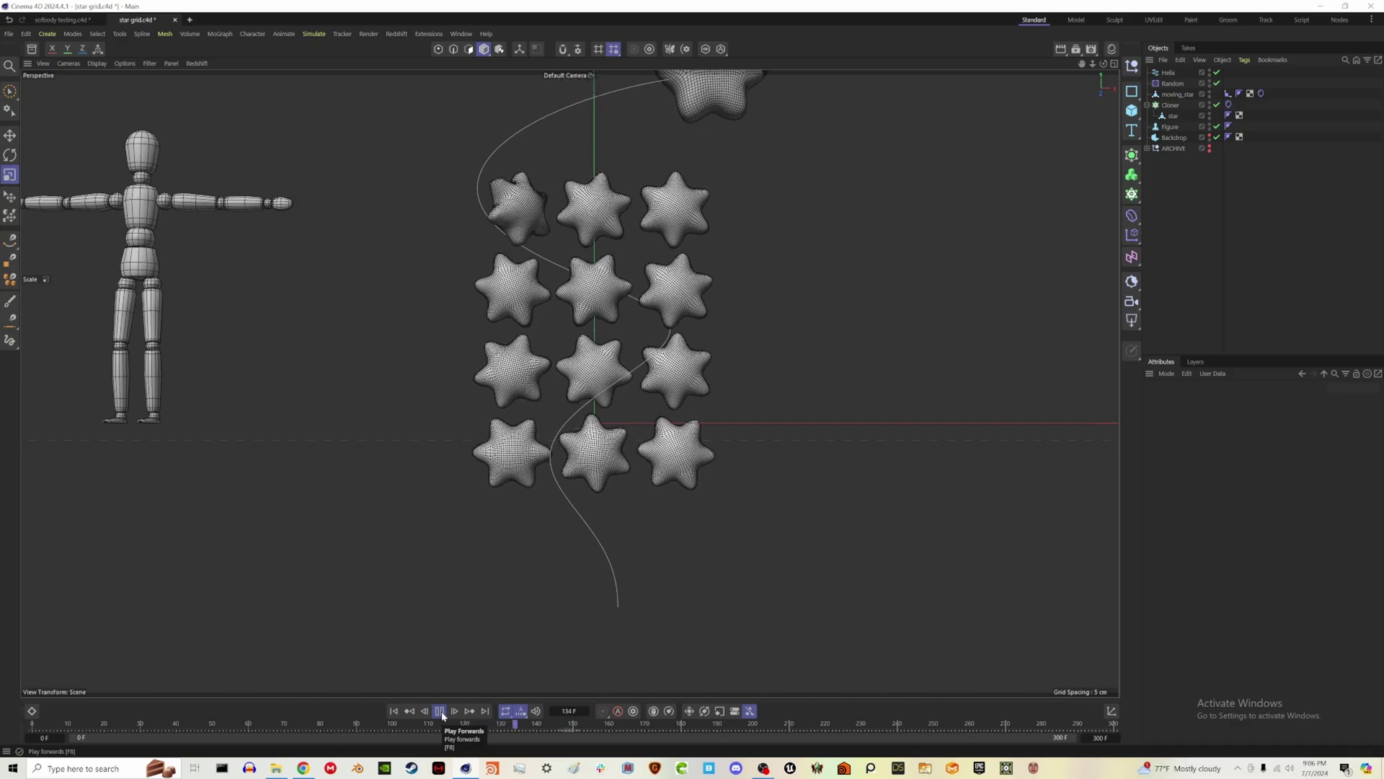
click(440, 711)
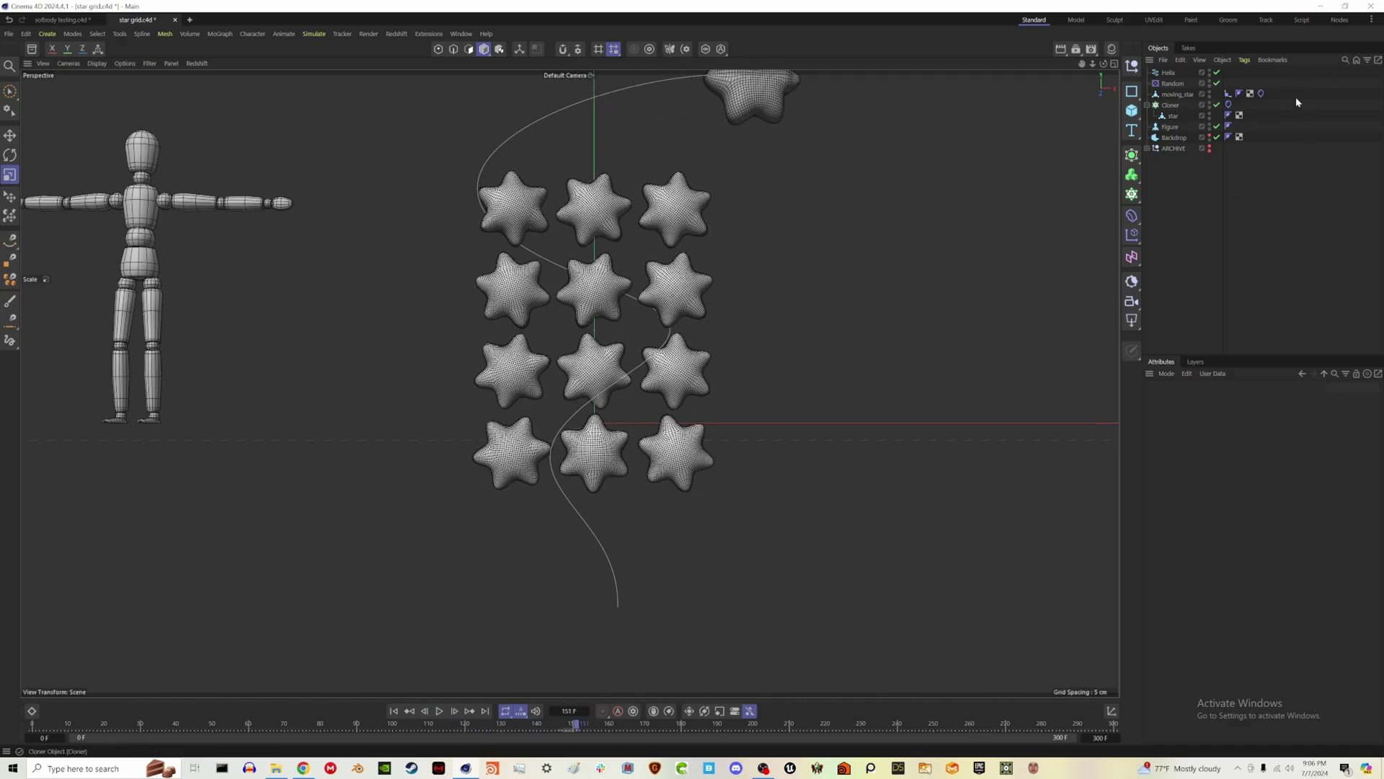
click(1229, 105)
click(1309, 401)
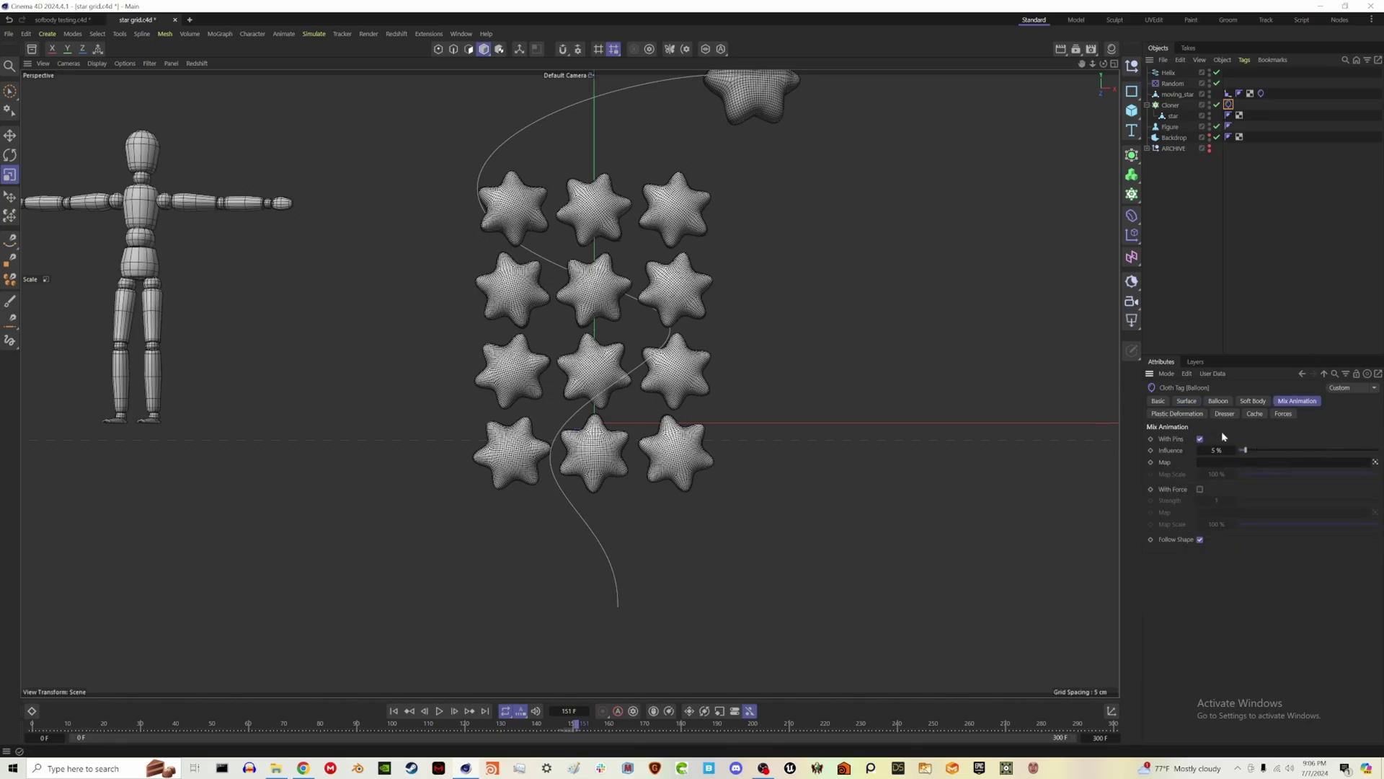
click(1234, 197)
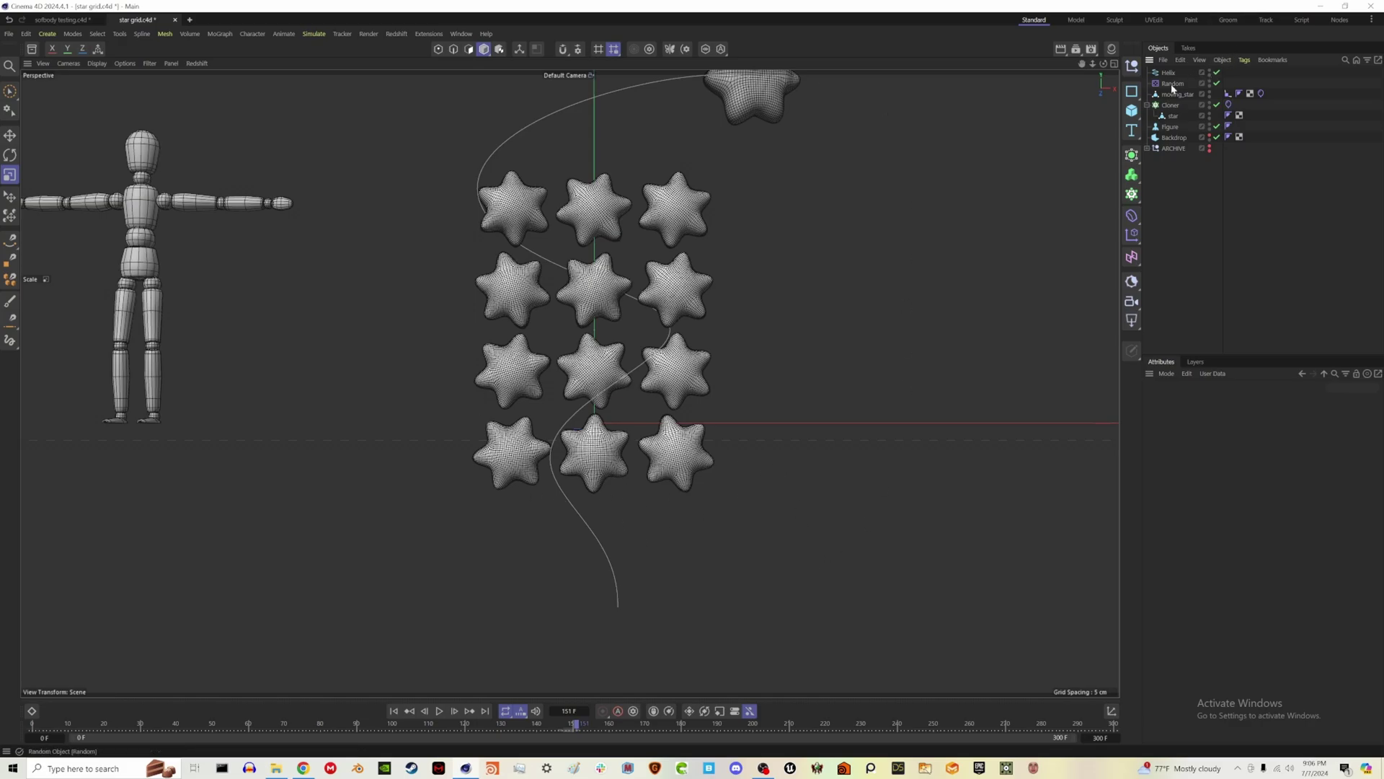
click(754, 82)
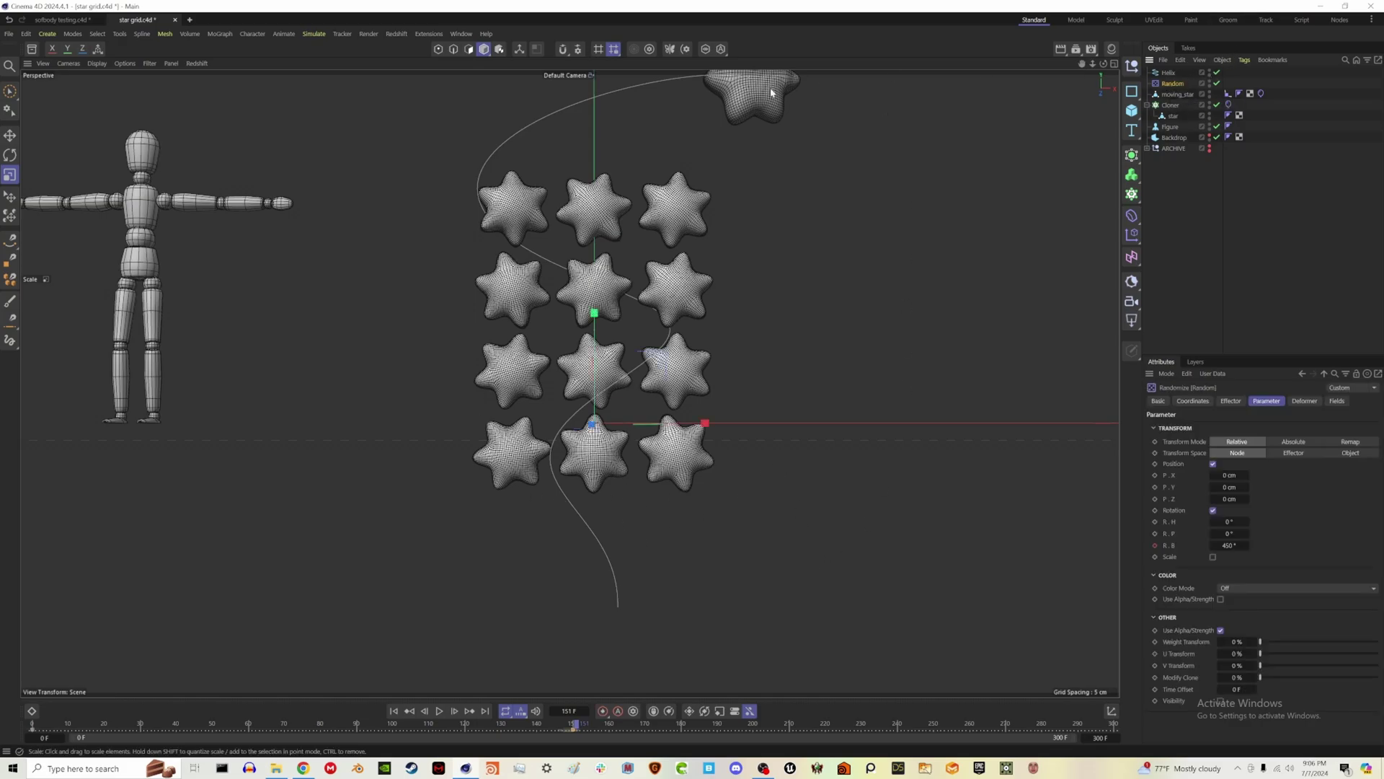
click(1309, 206)
key(shift+f)
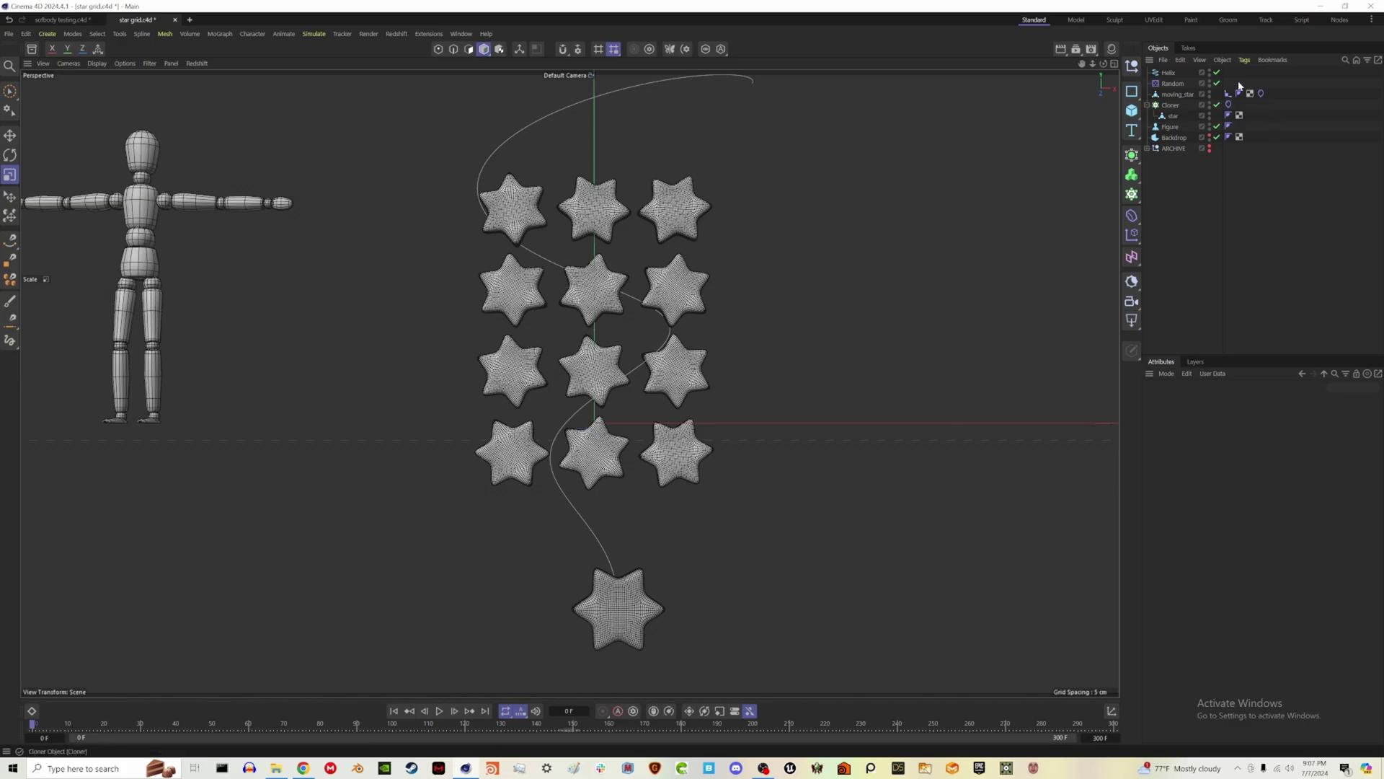
Step: Create a Redshift Material with the Glass preset and apply it to moving_star
click(1111, 50)
click(1071, 64)
mouse_move(1125, 96)
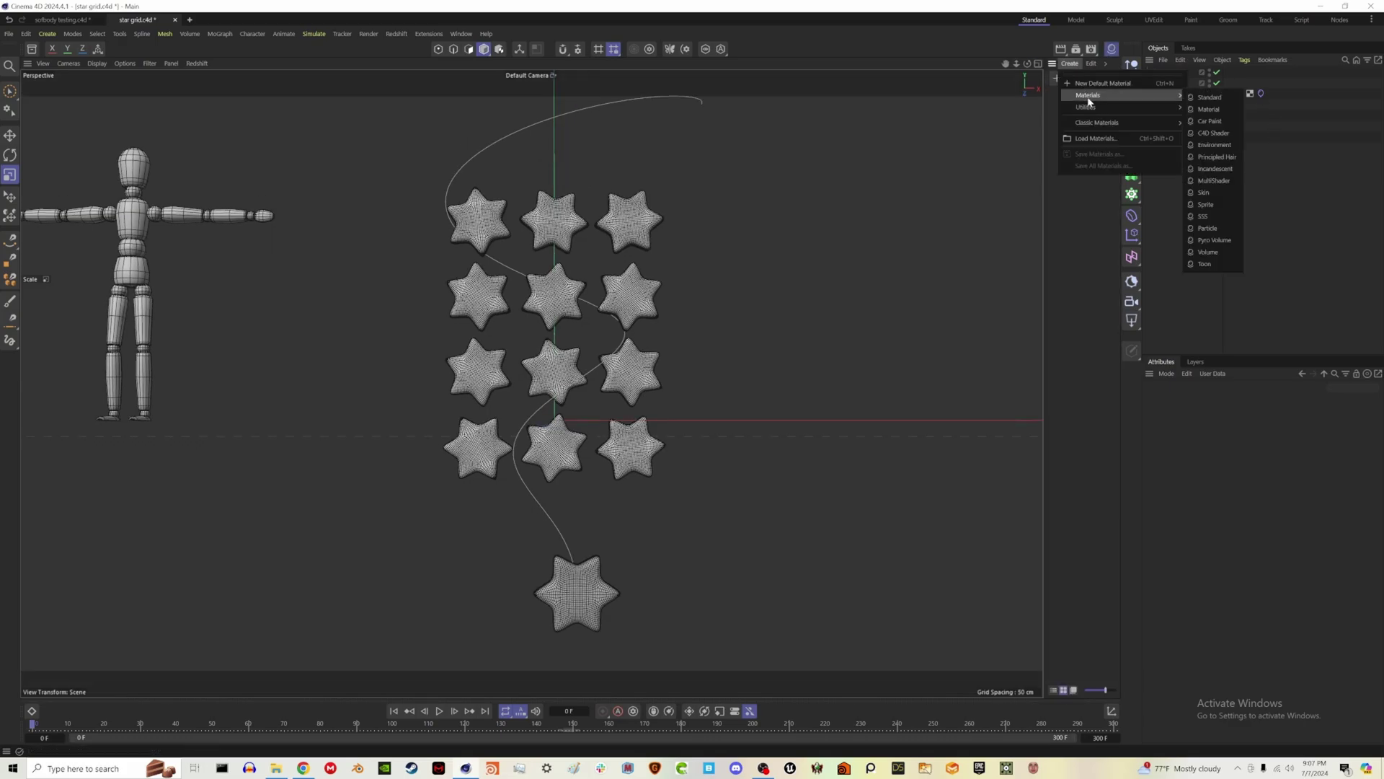
click(1209, 109)
click(1222, 508)
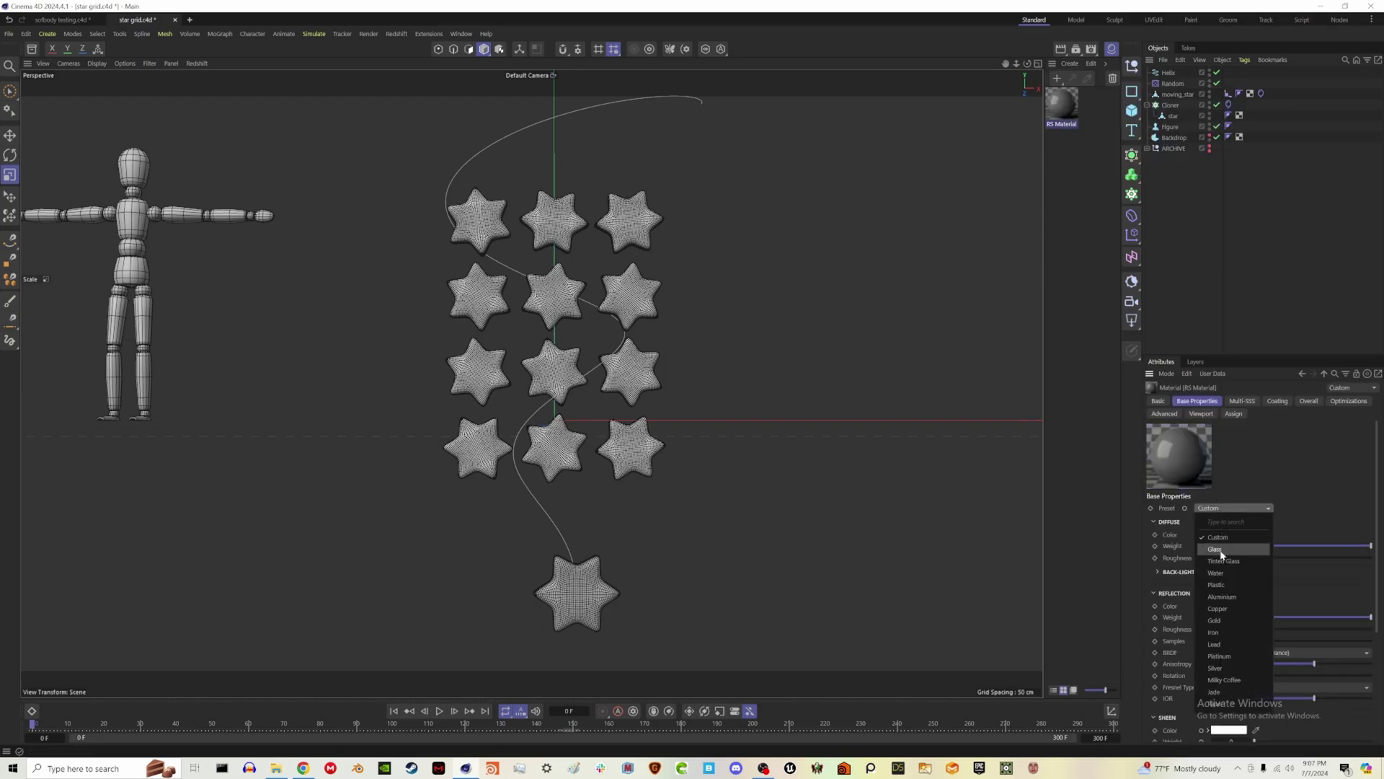
click(1223, 549)
drag(1064, 112, 1226, 95)
Step: Create a Redshift Standard material, apply it to the Cloner, and display the viewport with Gouraud shading without wireframe lines
click(1069, 64)
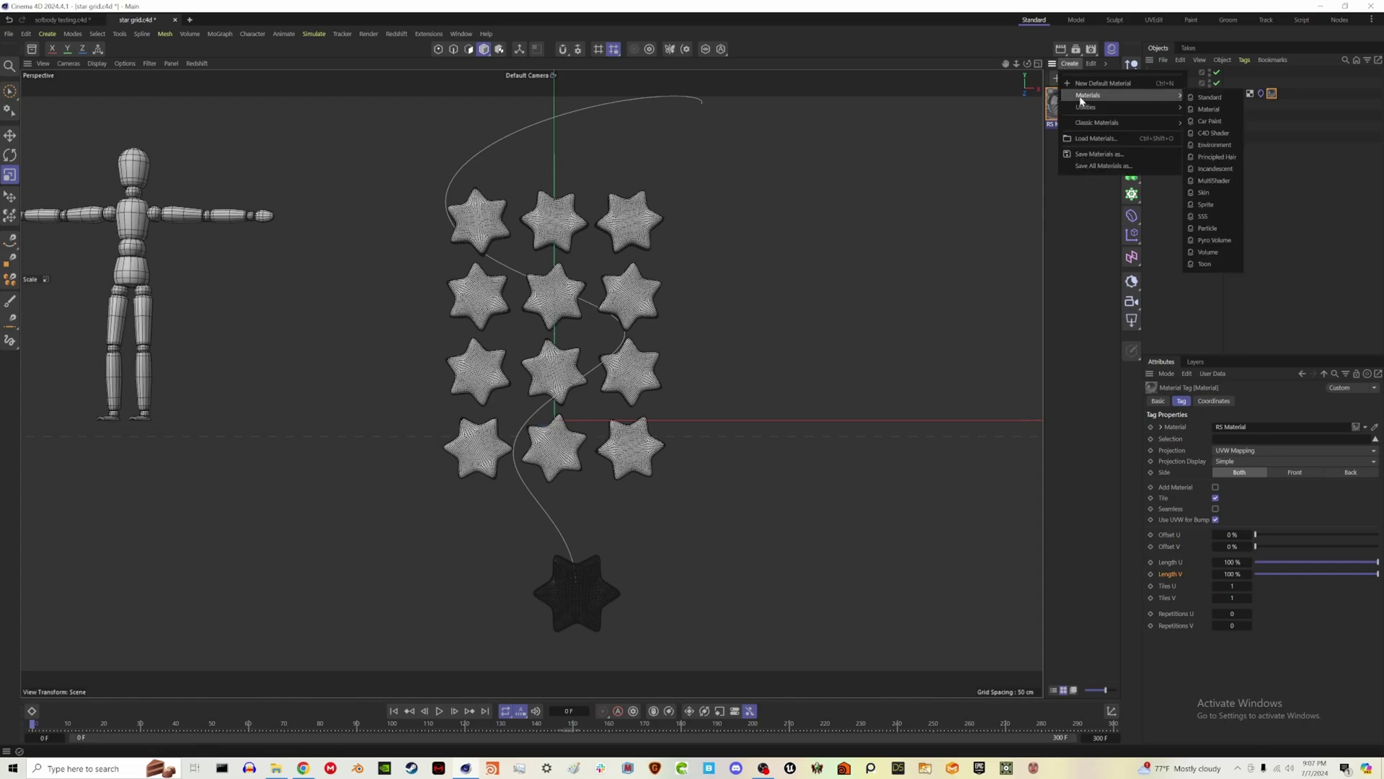
click(1223, 101)
drag(1068, 108, 1183, 109)
key(n)
key(a)
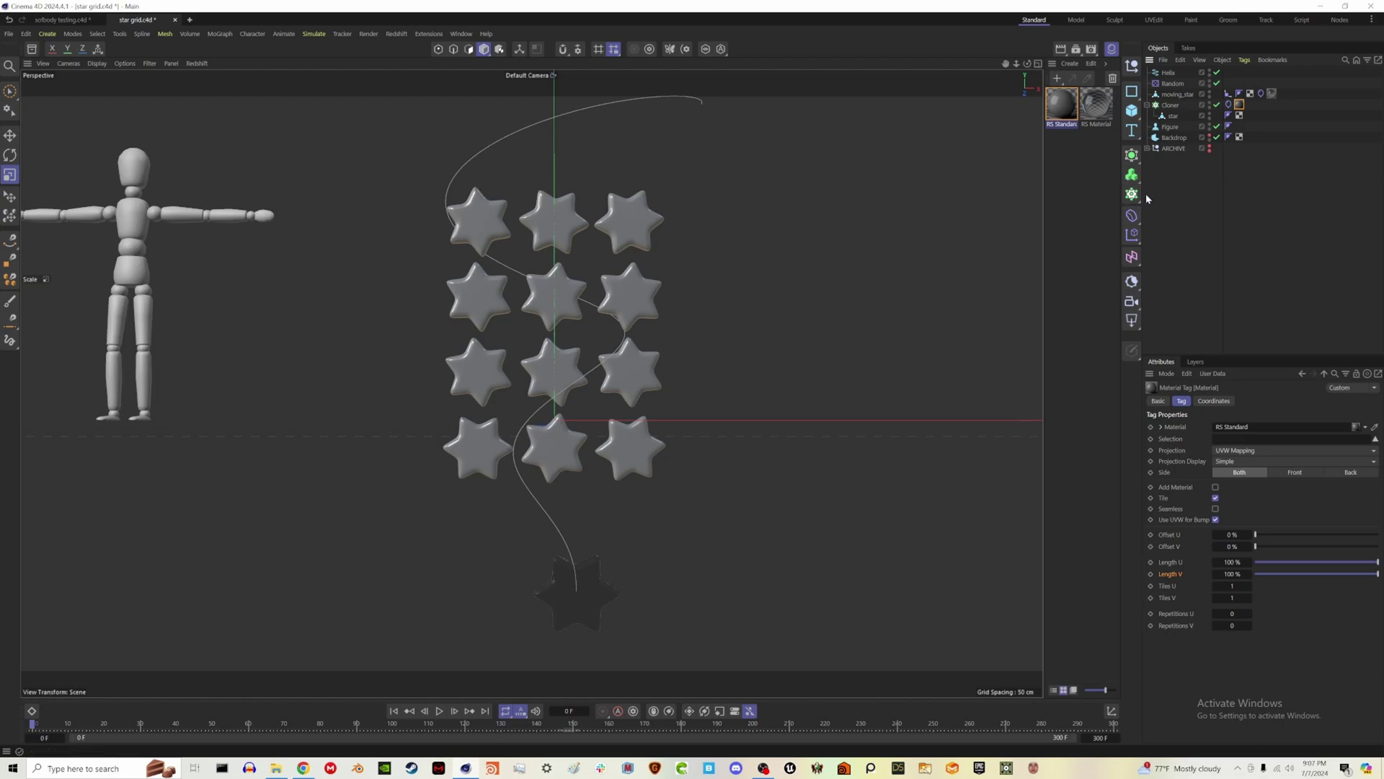
Step: Show the Backdrop, scale it up and lower it beneath moving_star, and hide it in the viewport again
click(1216, 137)
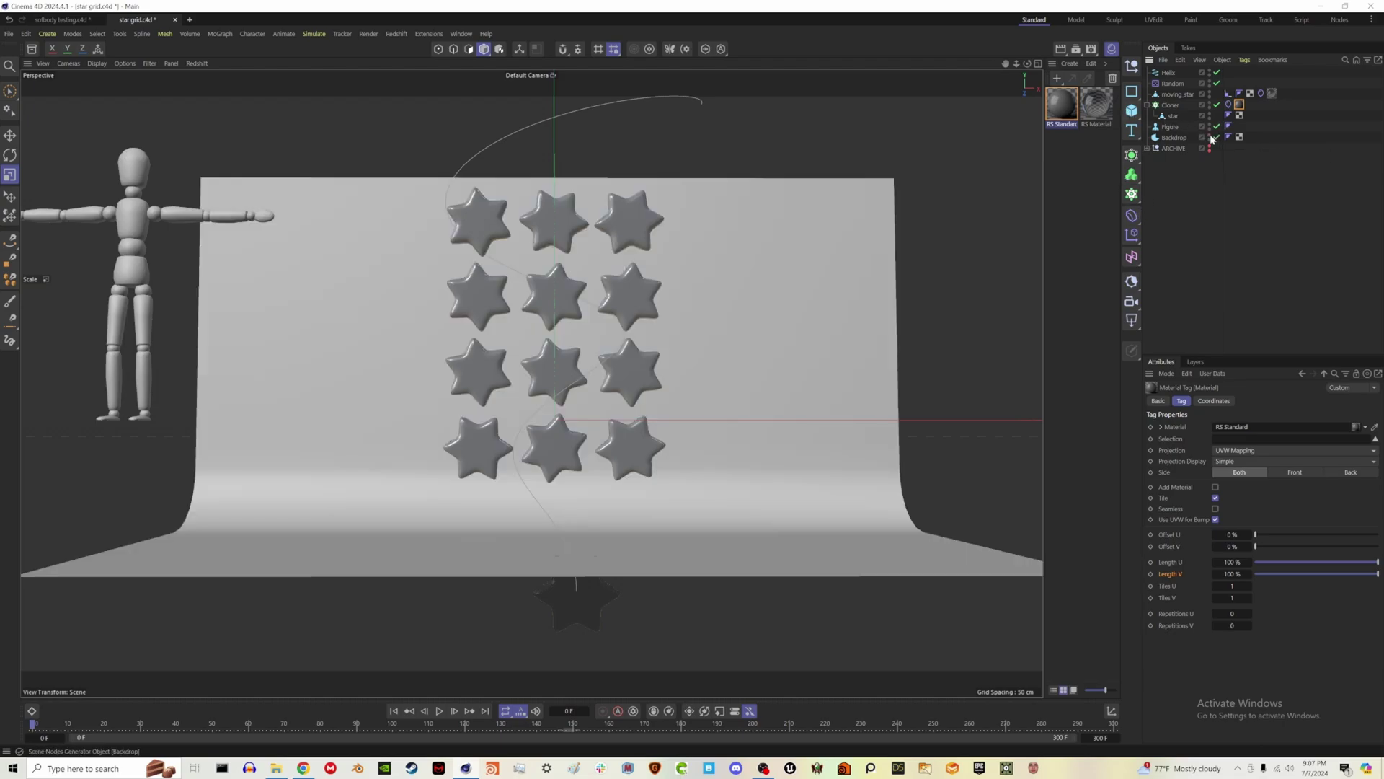
click(763, 243)
key(t)
drag(761, 331, 890, 331)
drag(551, 298, 1031, 303)
key(e)
drag(559, 515, 562, 777)
click(1231, 200)
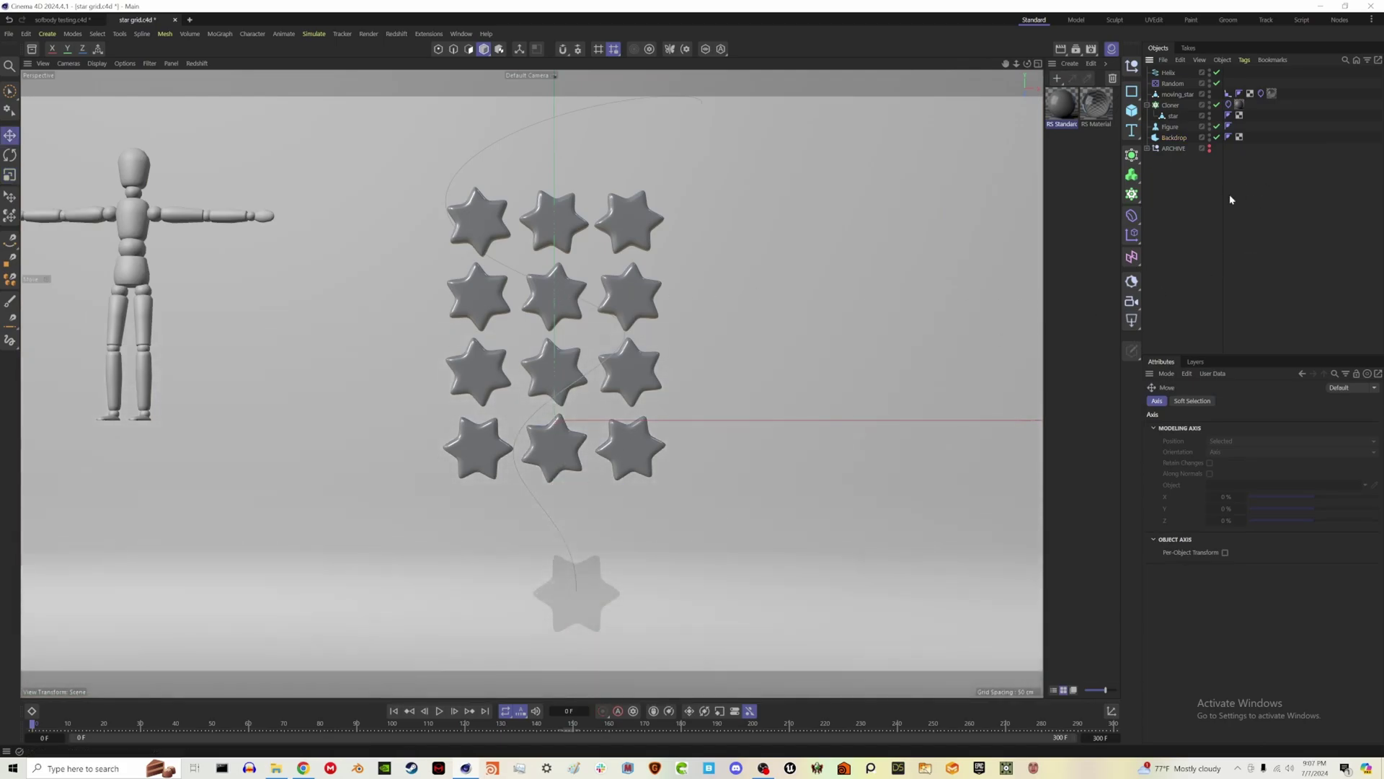
click(1209, 134)
Step: Delete the Figure object, close the Material Manager and save the scene
click(1171, 127)
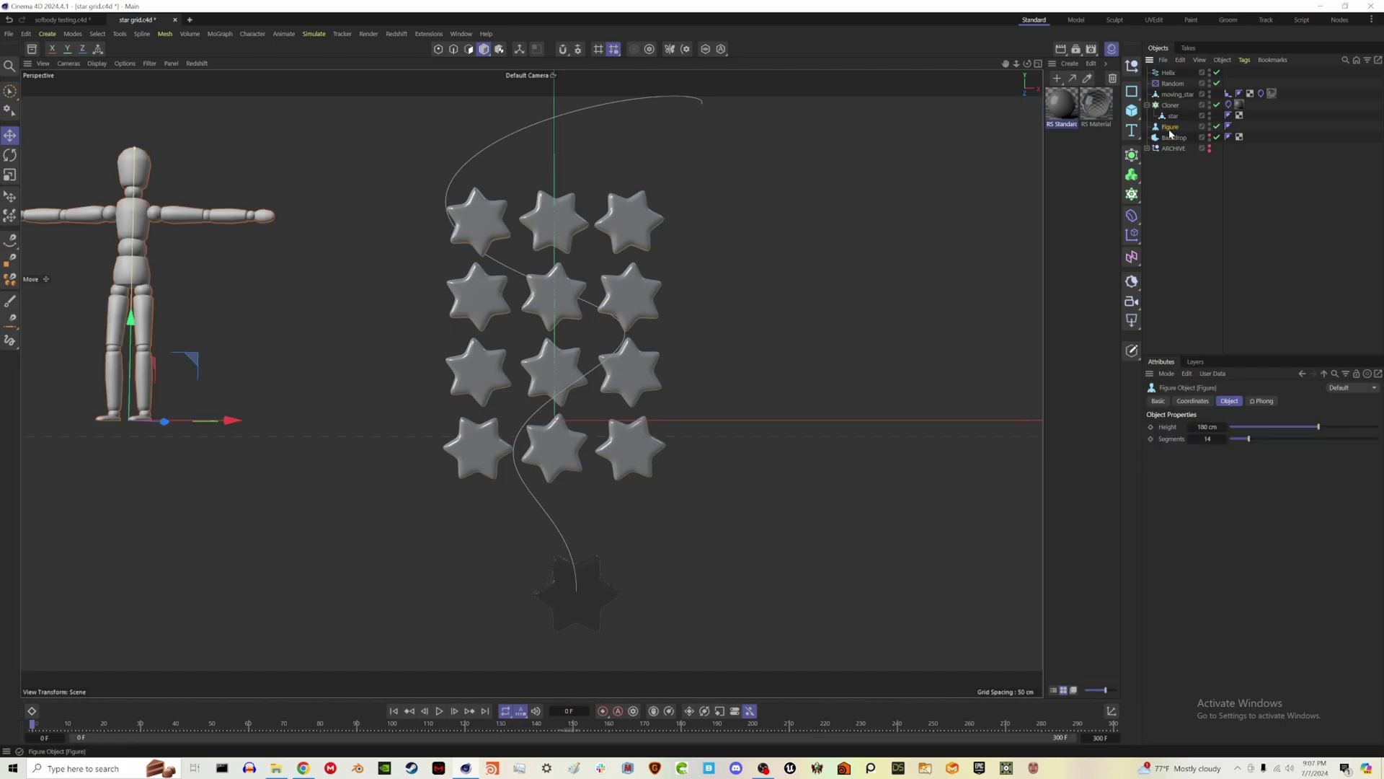
key(Delete)
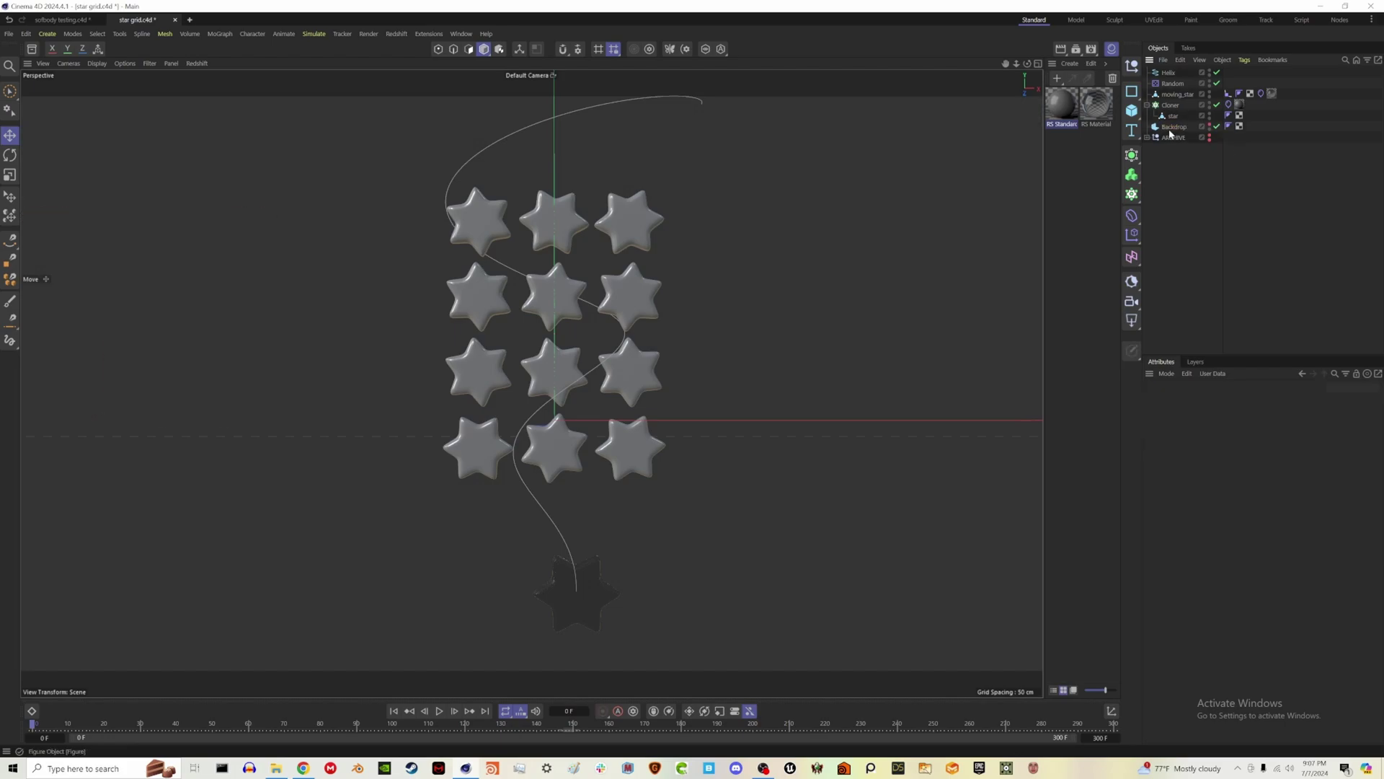
click(1111, 50)
key(ctrl+s)
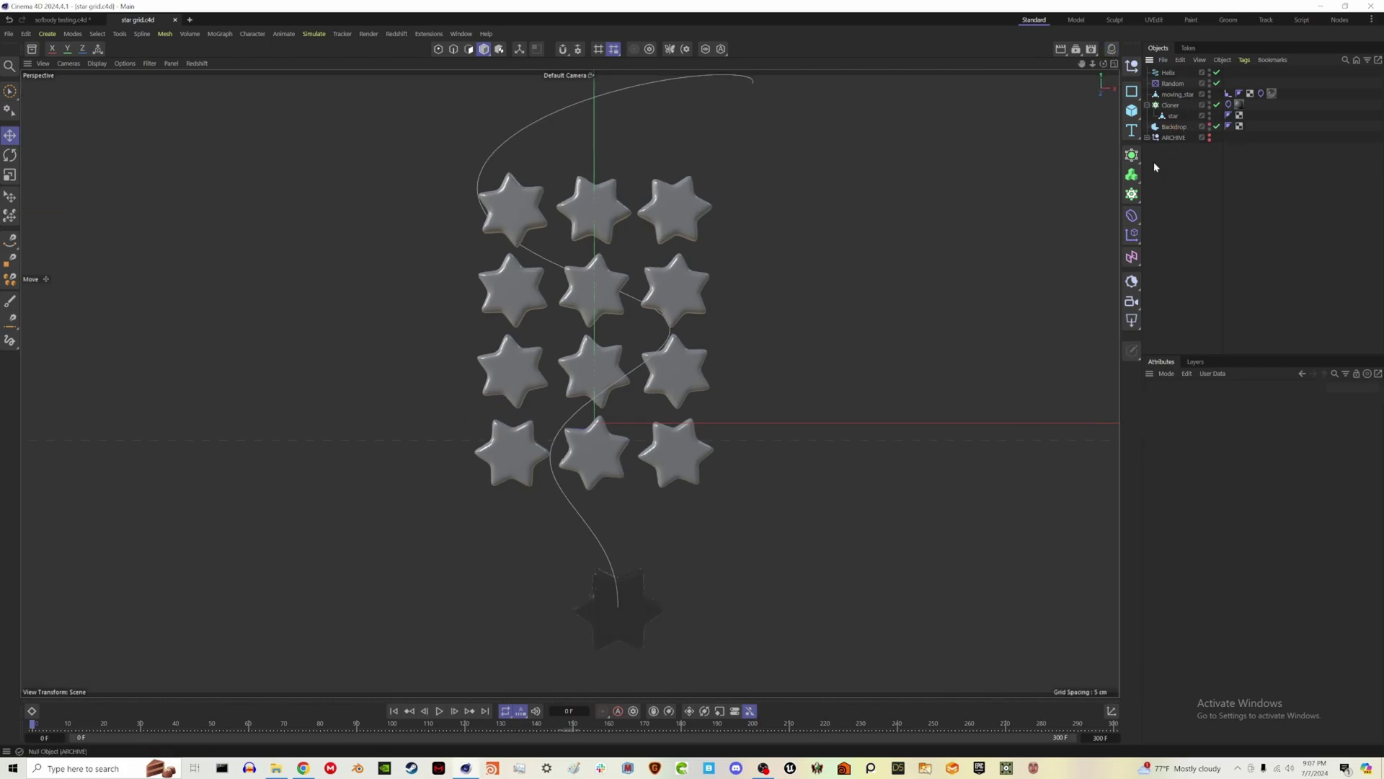
Step: Add a Sphere with a radius of 2 cm
click(1133, 112)
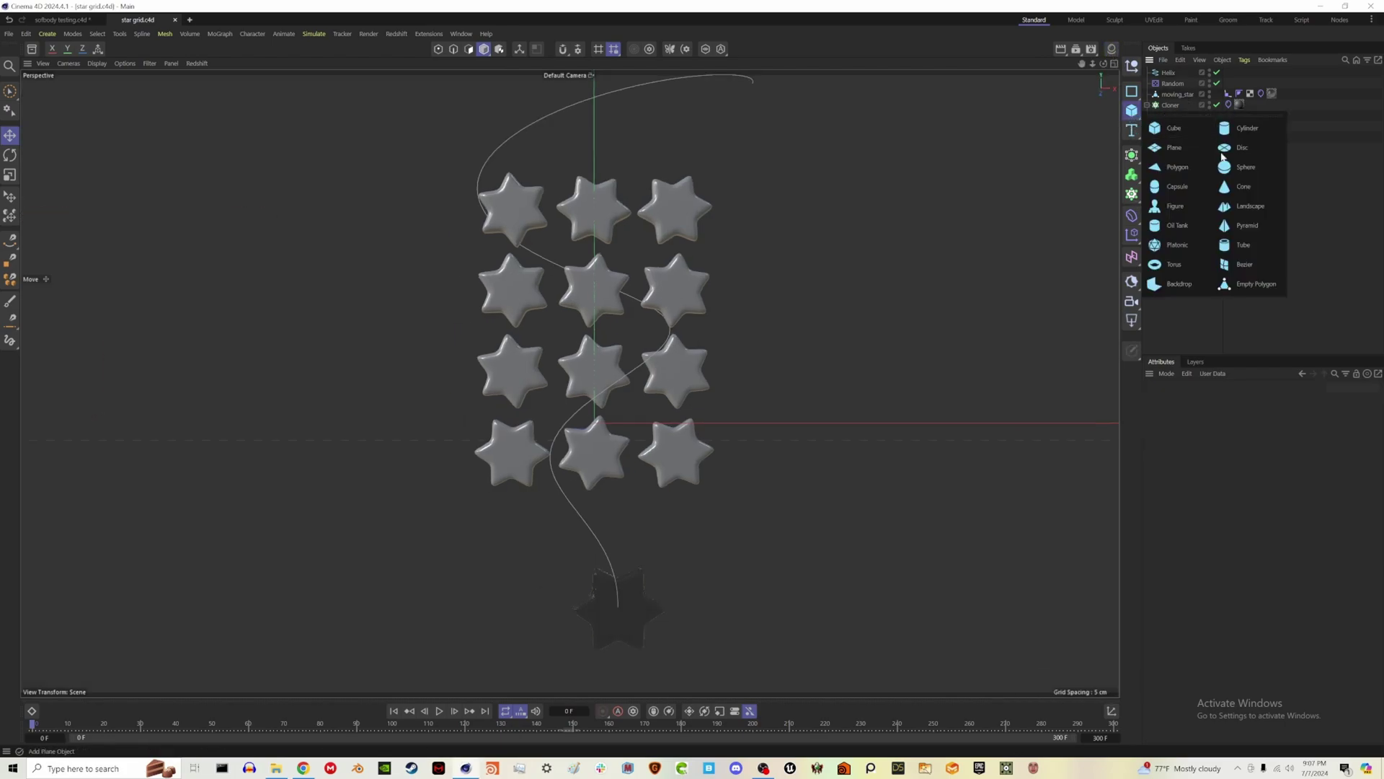
click(1264, 168)
drag(757, 427, 597, 437)
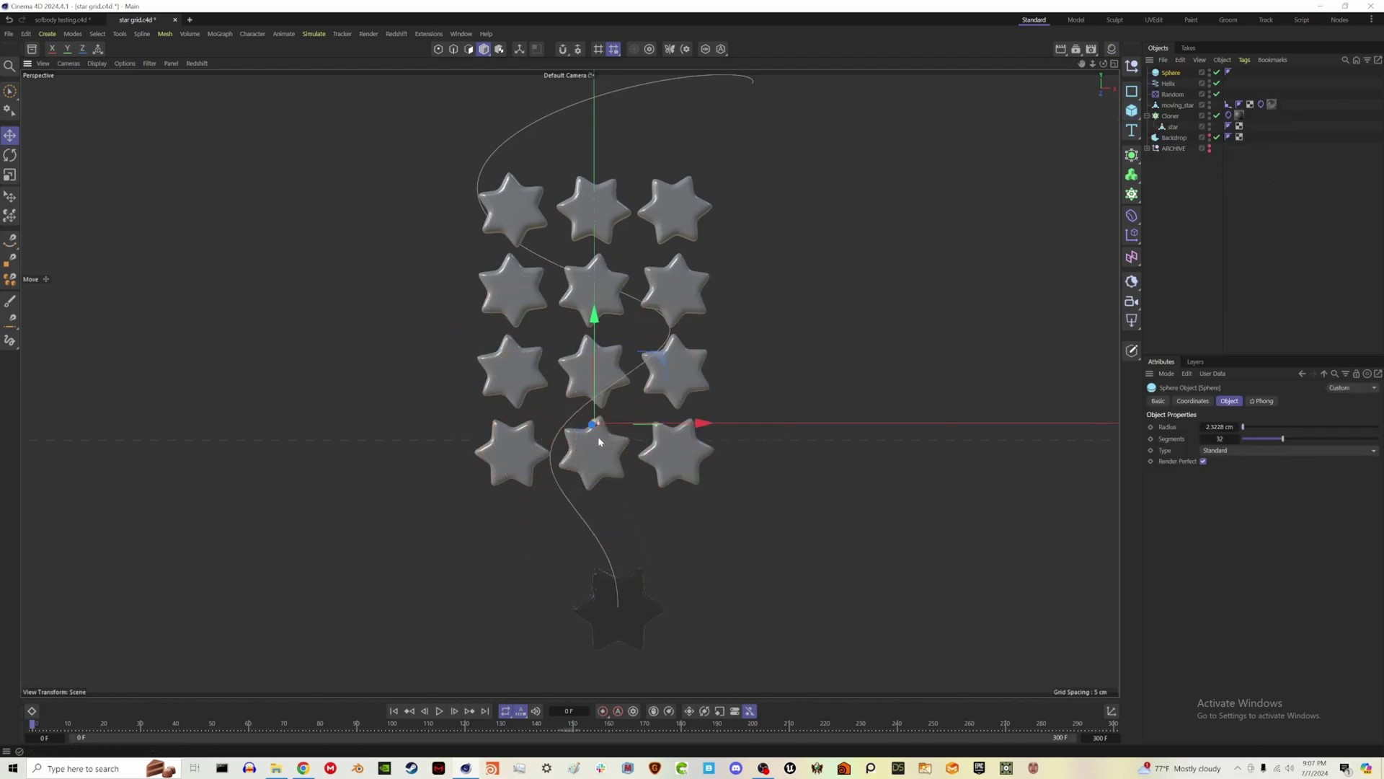
click(1218, 426)
text(2)
Step: Move the sphere down inside moving_star, aligning it in depth from a side view
drag(626, 402, 651, 597)
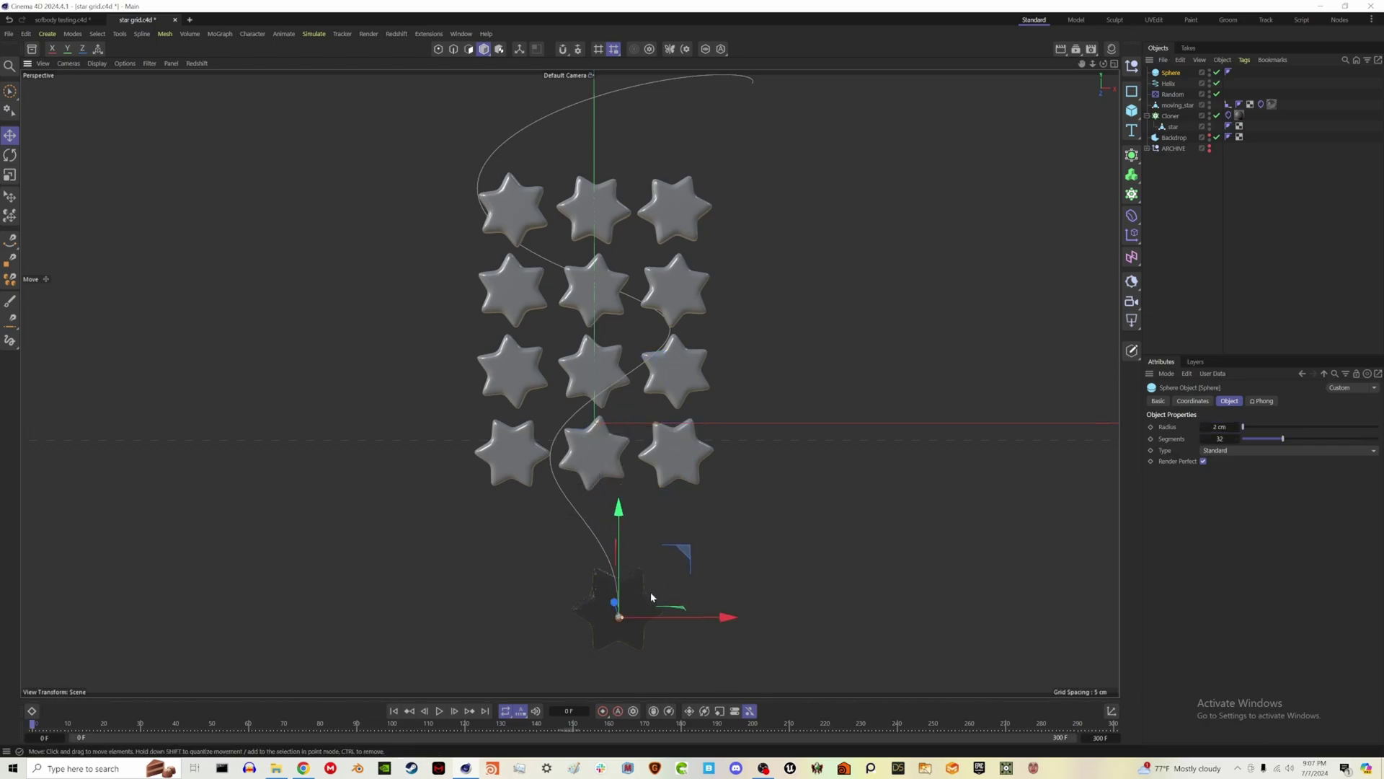
alt+drag(741, 585, 611, 581)
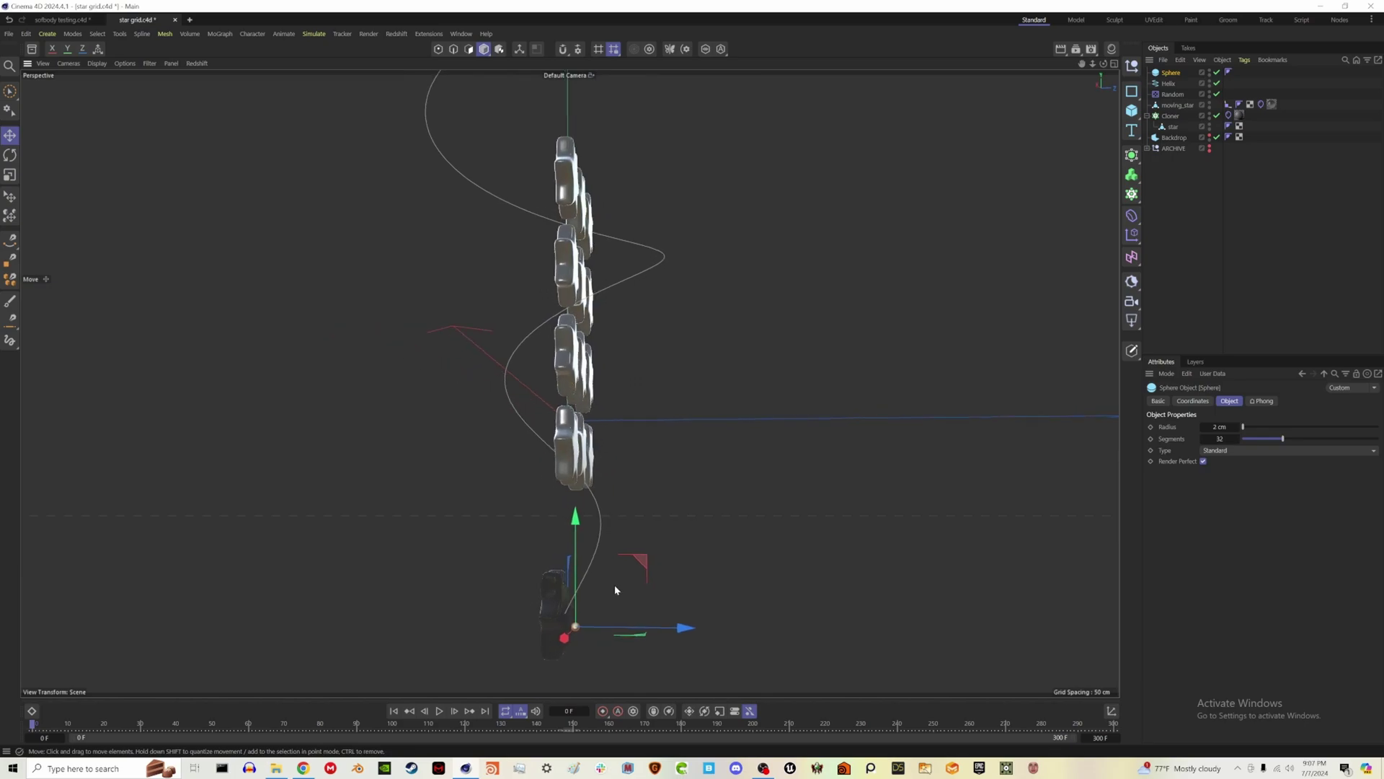
mouse_move(664, 619)
mouse_down()
mouse_move(584, 612)
mouse_move(679, 620)
mouse_up()
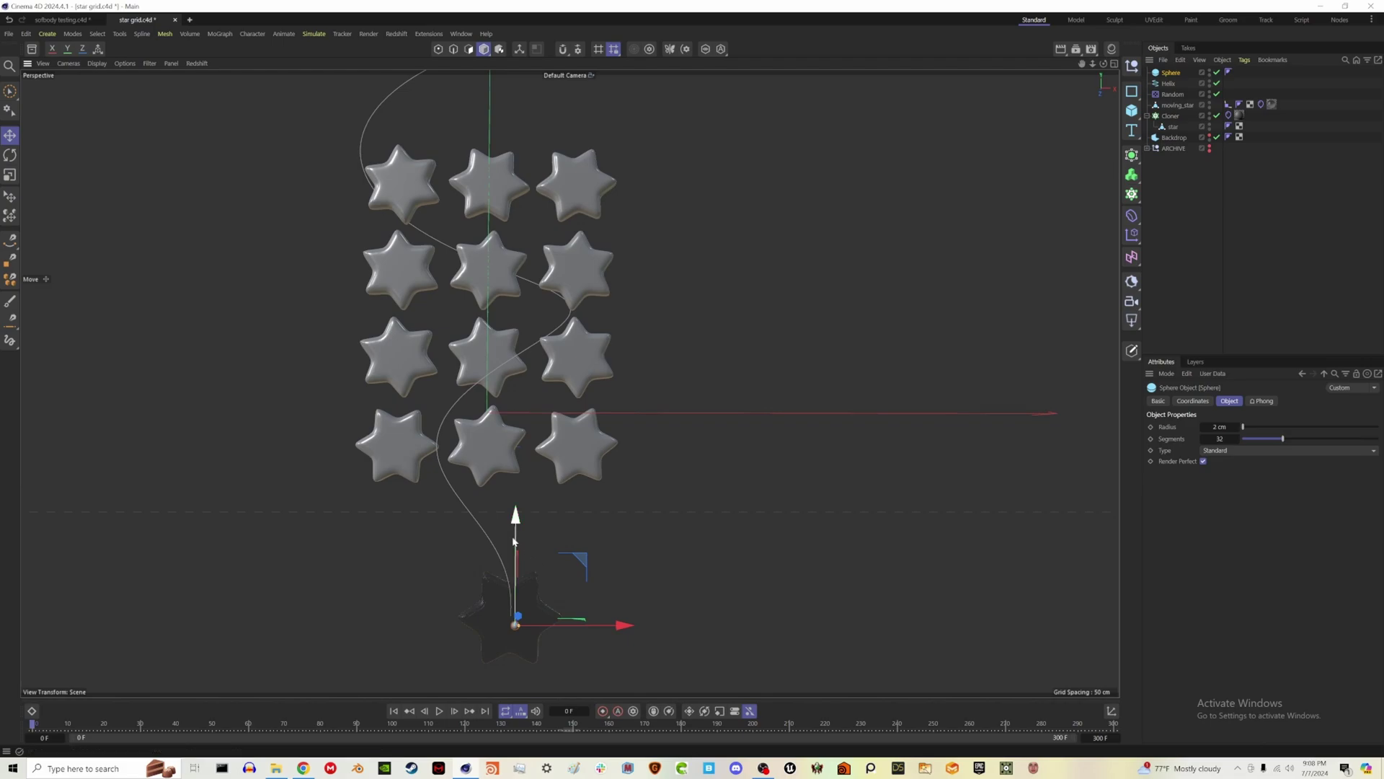
Step: Make six copies of the small sphere and arrange them in a loose cluster around the centre of moving_star
ctrl+drag(517, 541, 519, 522)
ctrl+drag(629, 607, 609, 612)
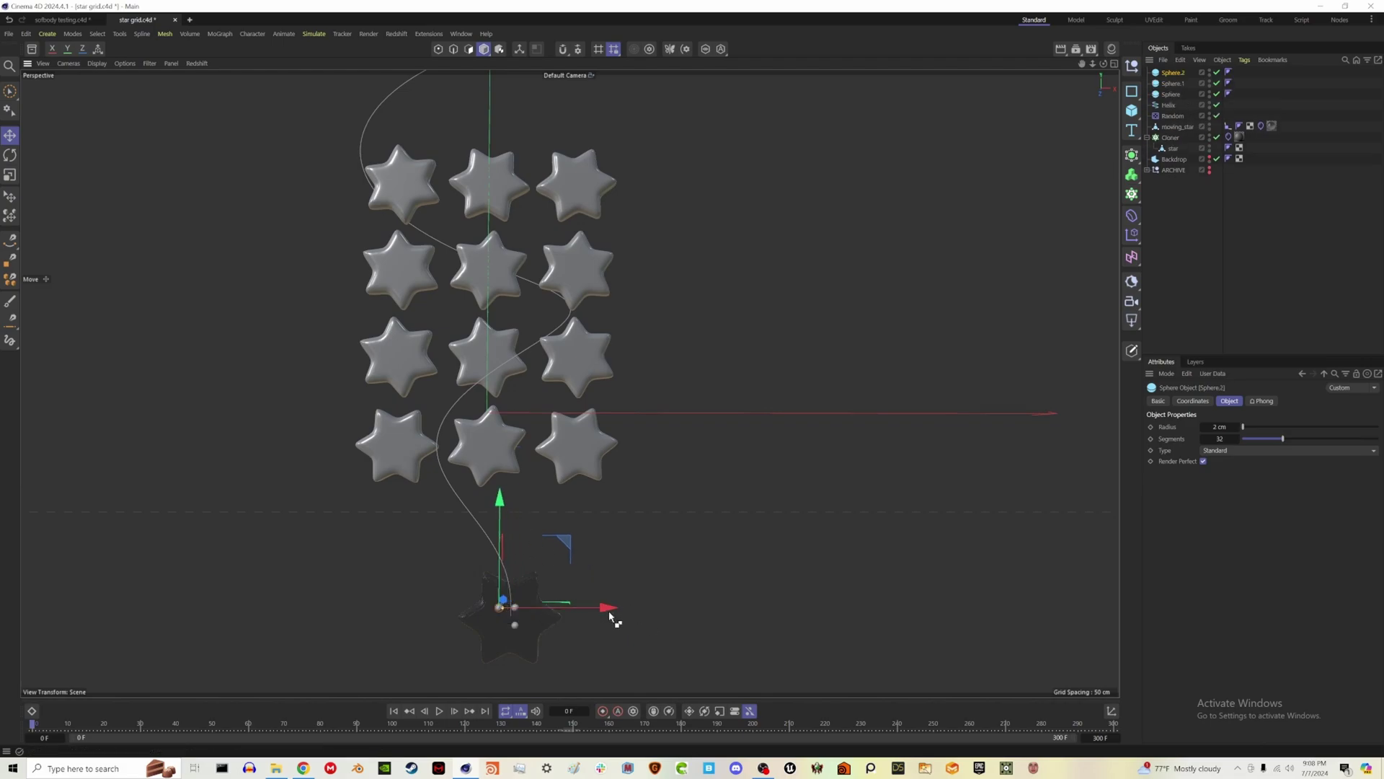
ctrl+drag(500, 501, 502, 528)
ctrl+drag(606, 634, 629, 639)
ctrl+drag(527, 539, 530, 517)
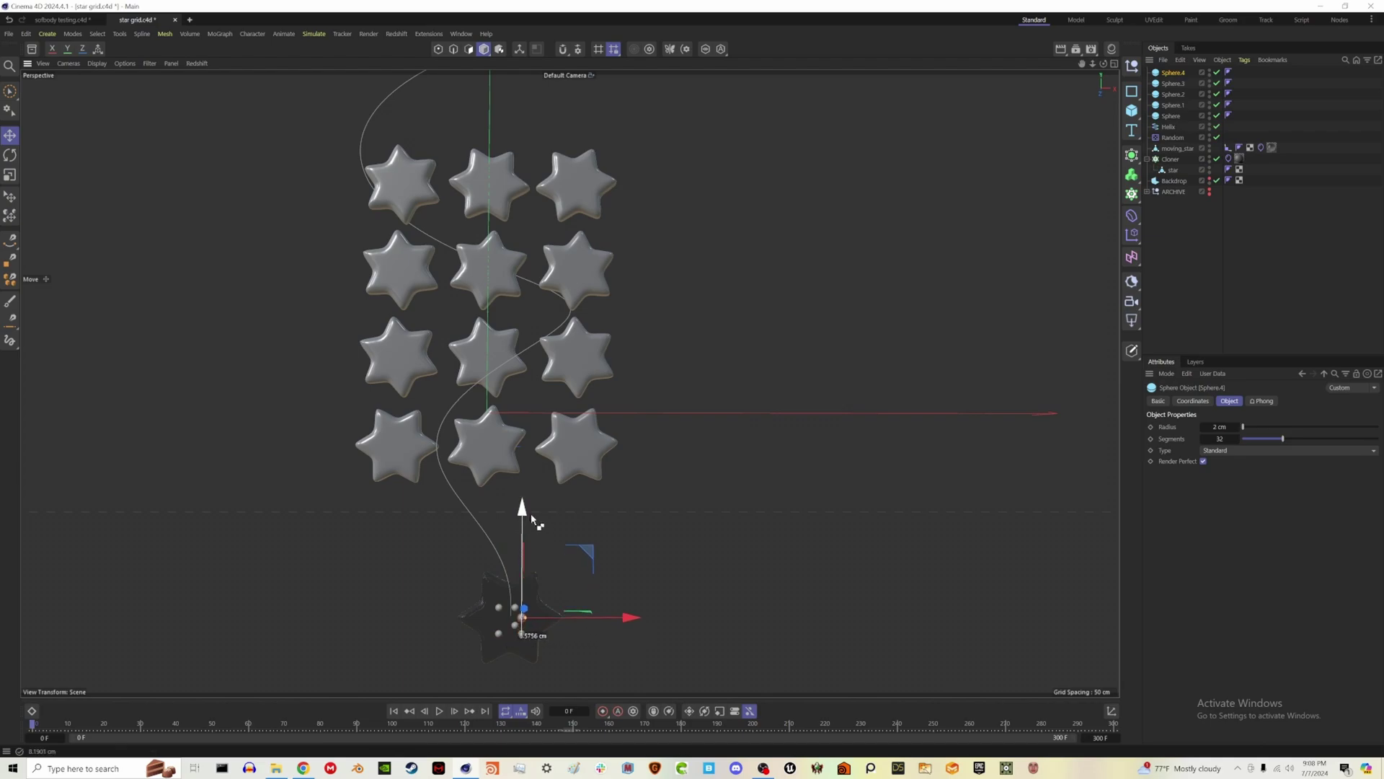
ctrl+drag(627, 618, 604, 620)
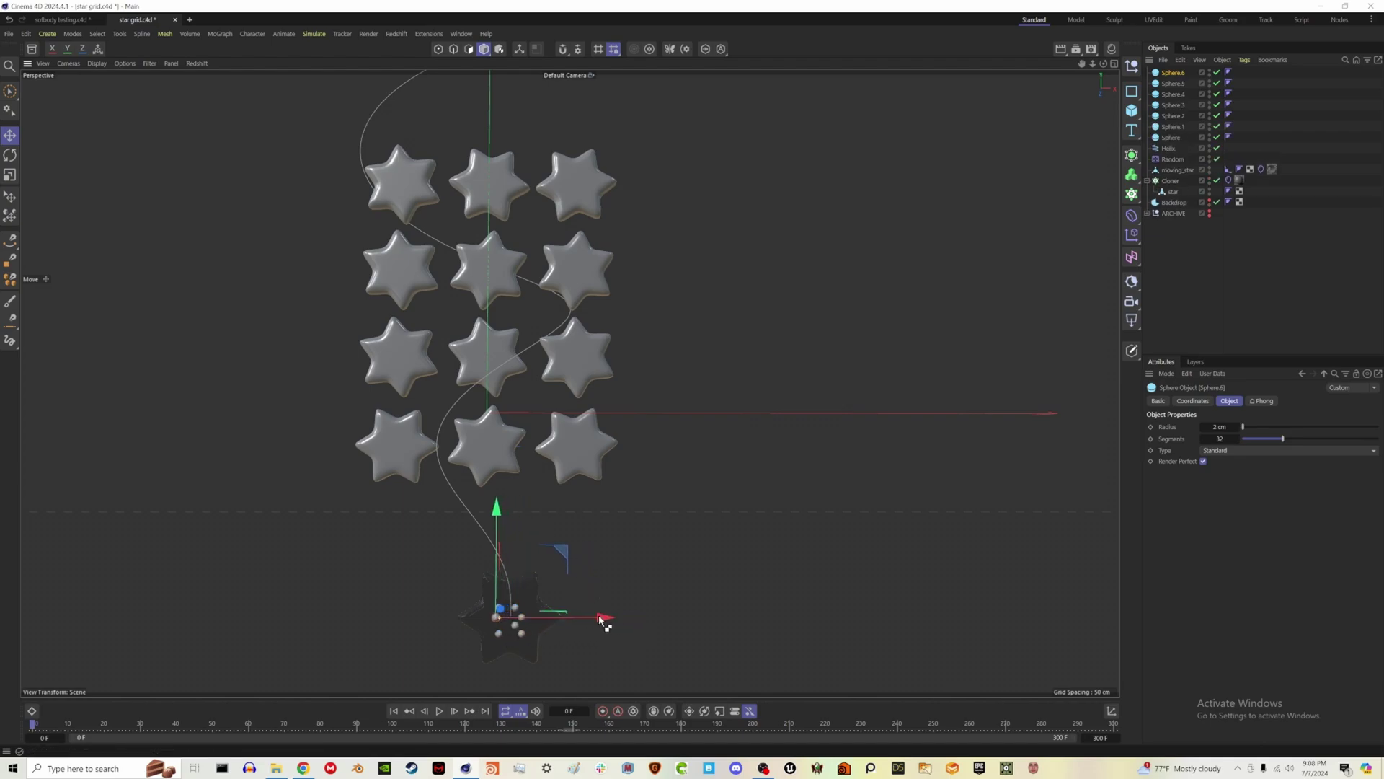
drag(497, 509, 499, 511)
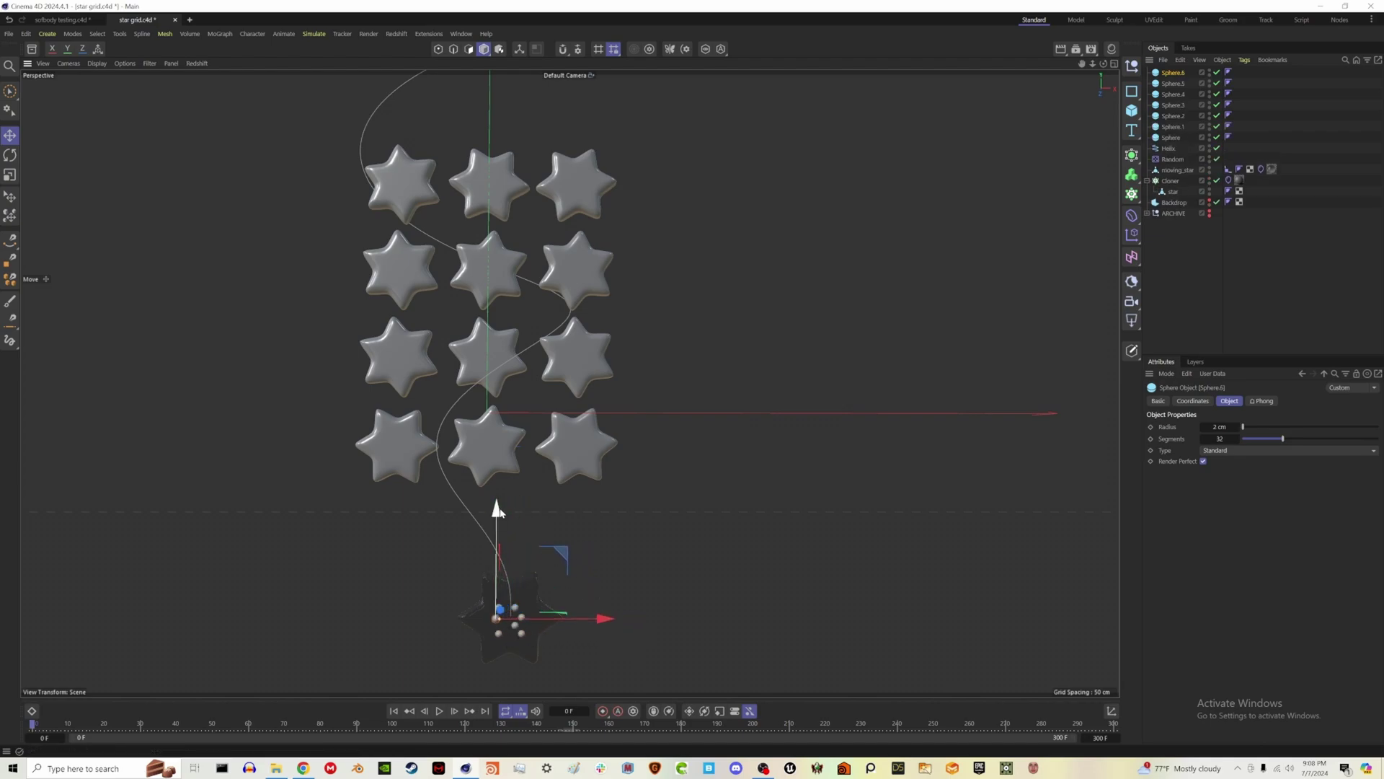
click(788, 581)
Step: Add a Null object and place all seven small spheres inside it as children
click(1175, 73)
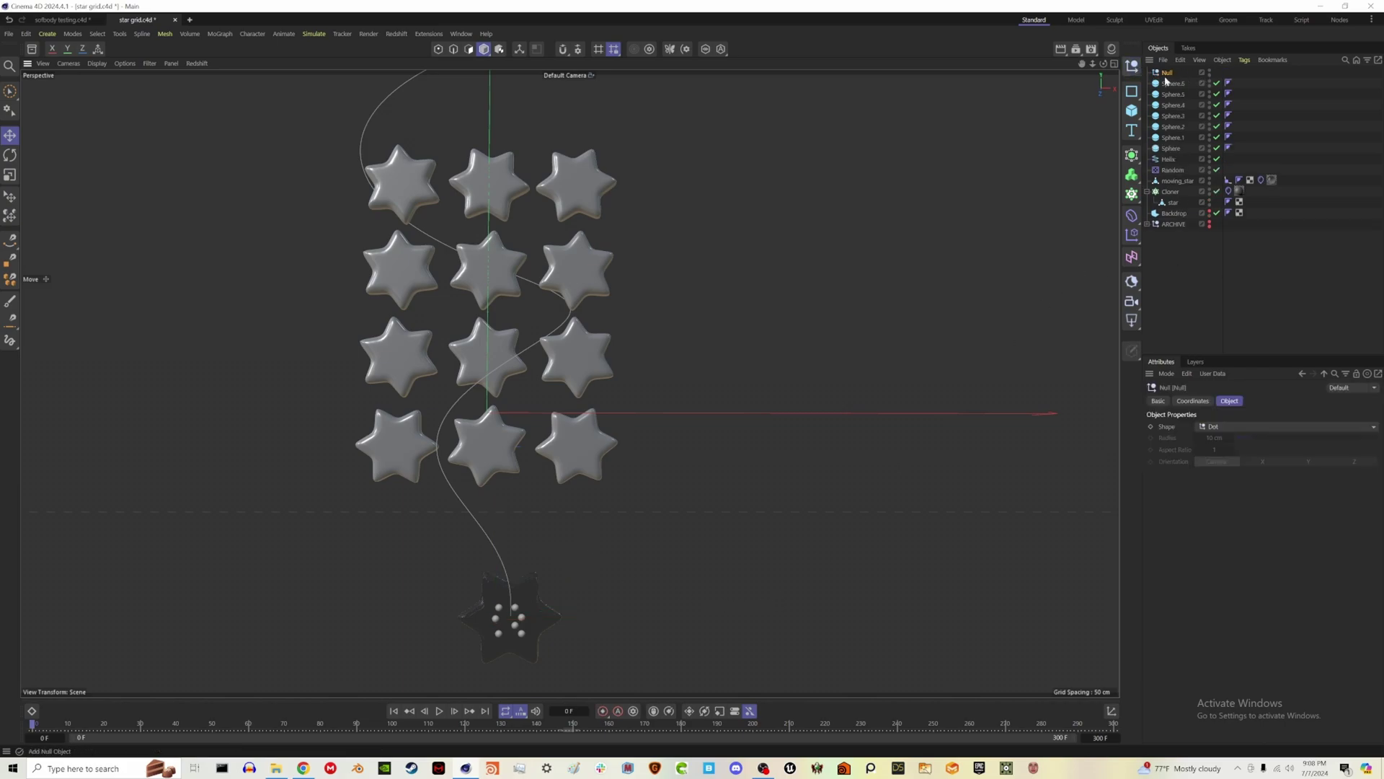
shift+click(1177, 149)
drag(1176, 149, 1173, 75)
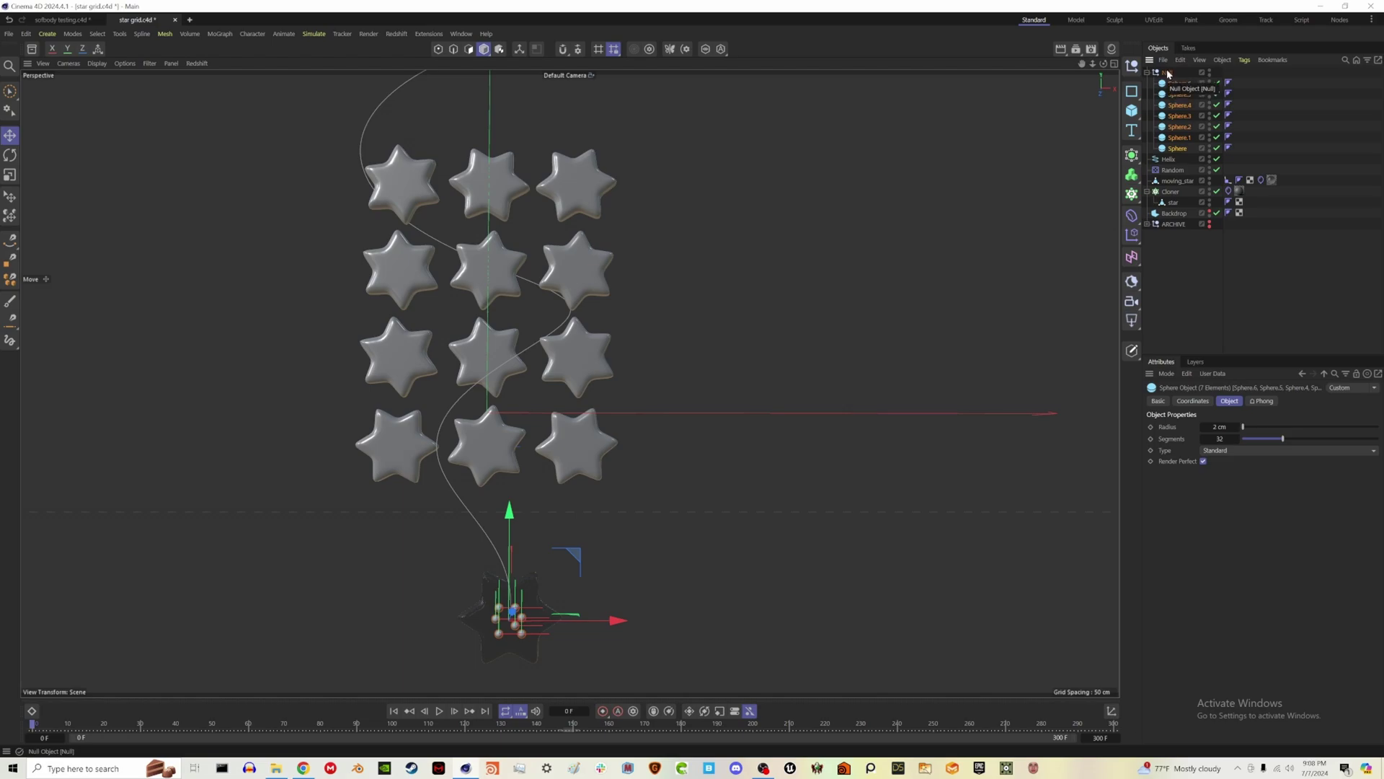
Step: Set the segments of all seven small spheres to 12
click(1187, 149)
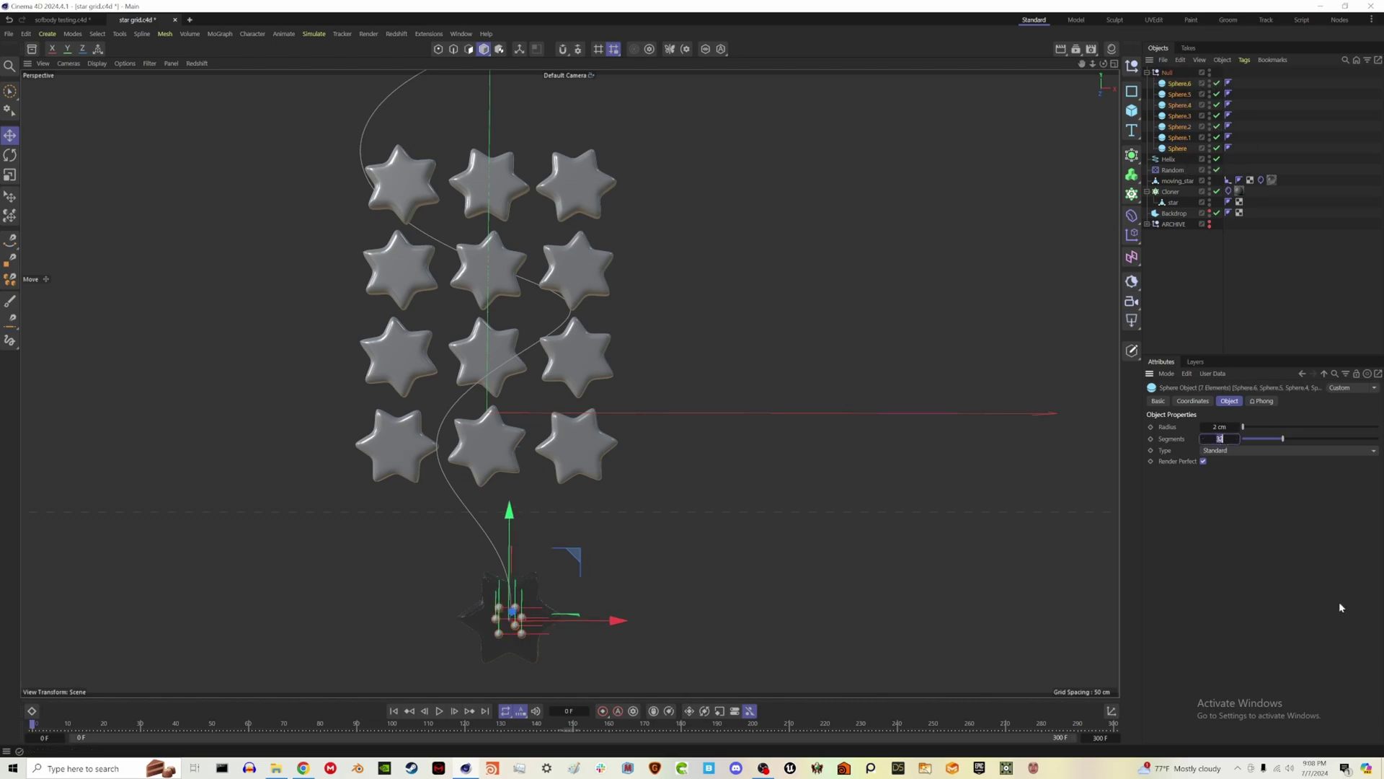
text(12)
key(Return)
Step: Add RS Object tags to the seven spheres, overriding their geometry settings and enabling tessellation
right_click(1175, 109)
mouse_move(1215, 242)
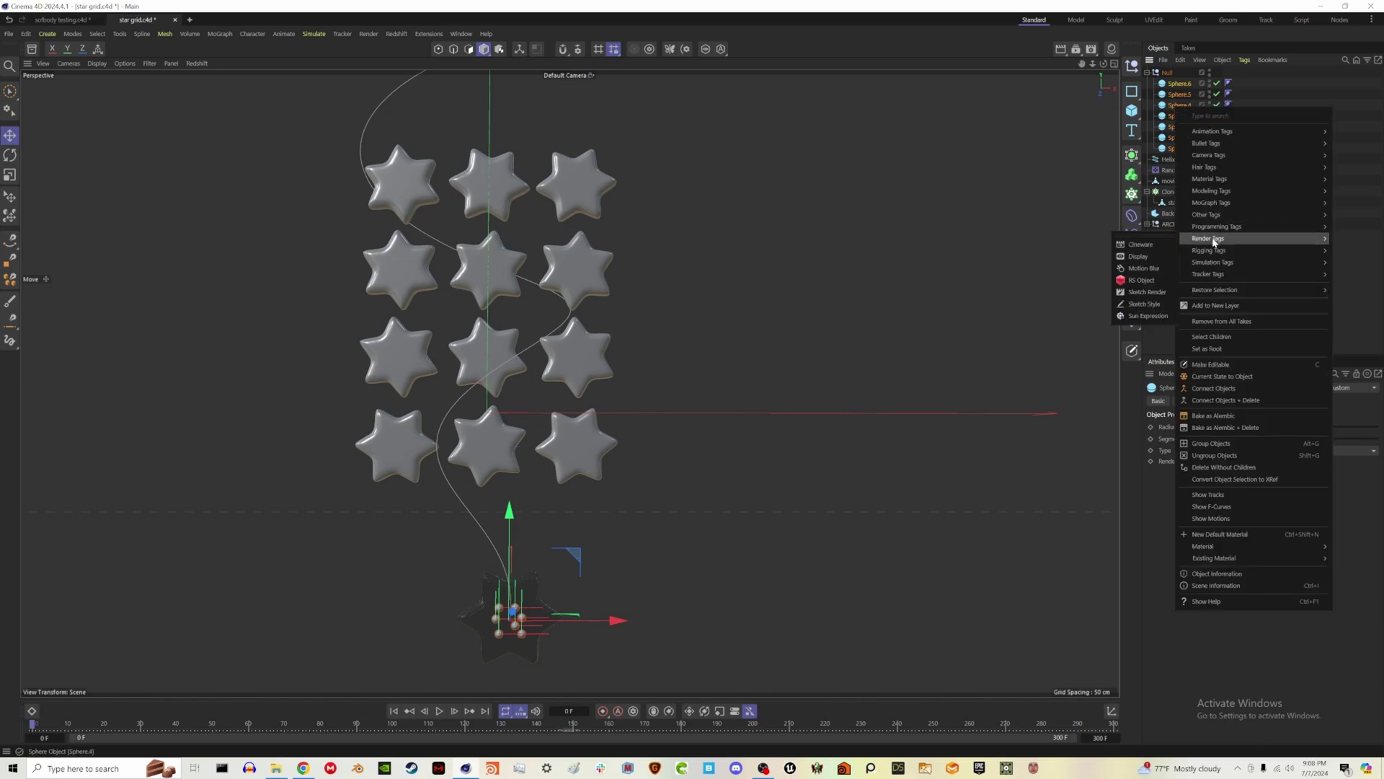
click(1152, 280)
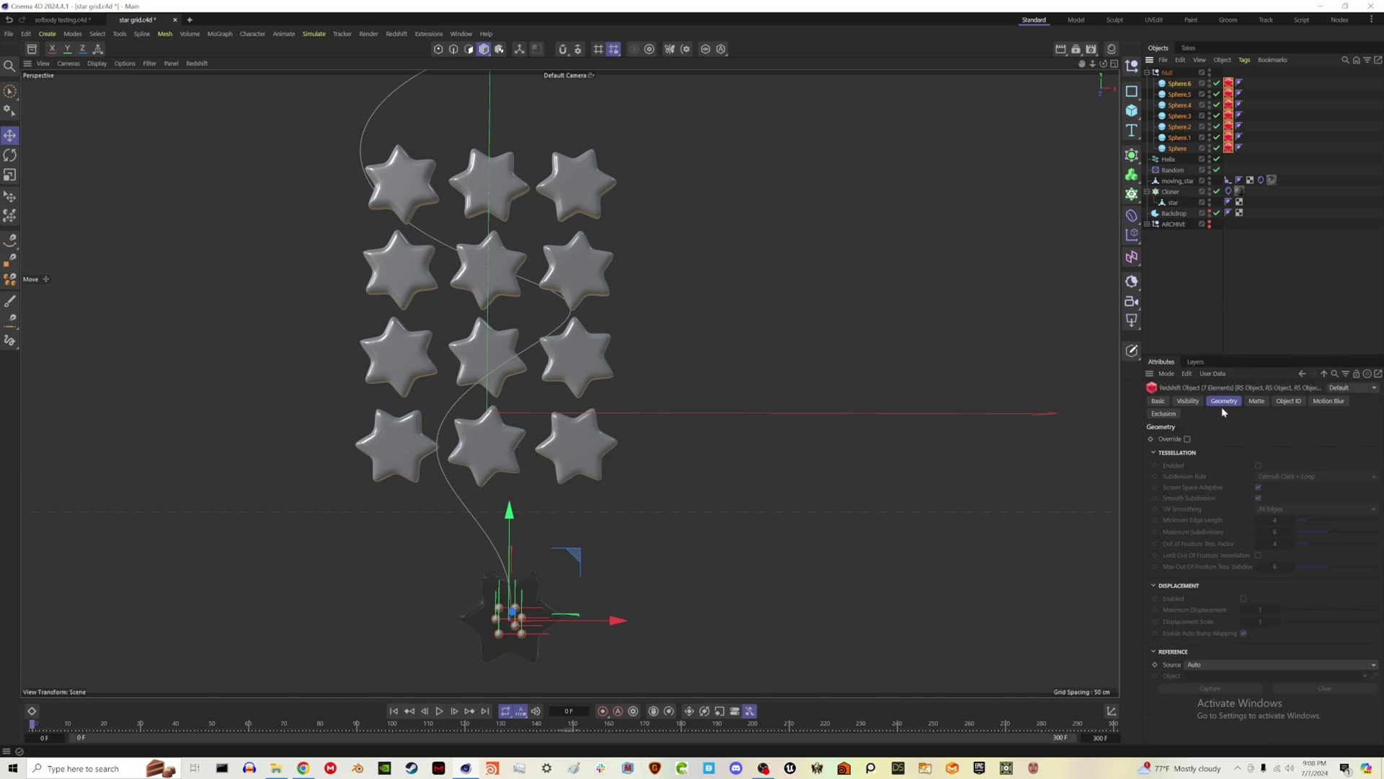
click(1259, 466)
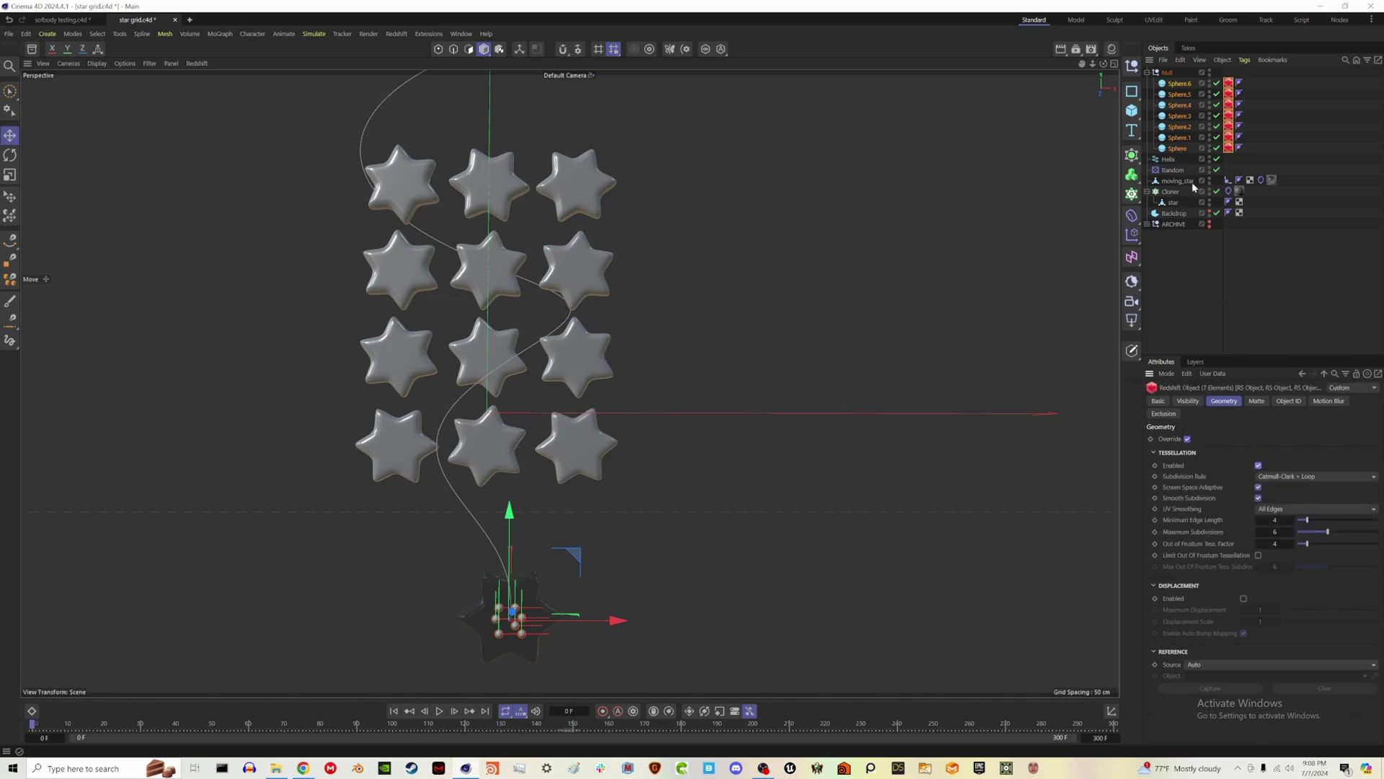
Step: Add Rigid Body simulation tags to all seven small spheres
right_click(1189, 115)
mouse_move(1230, 272)
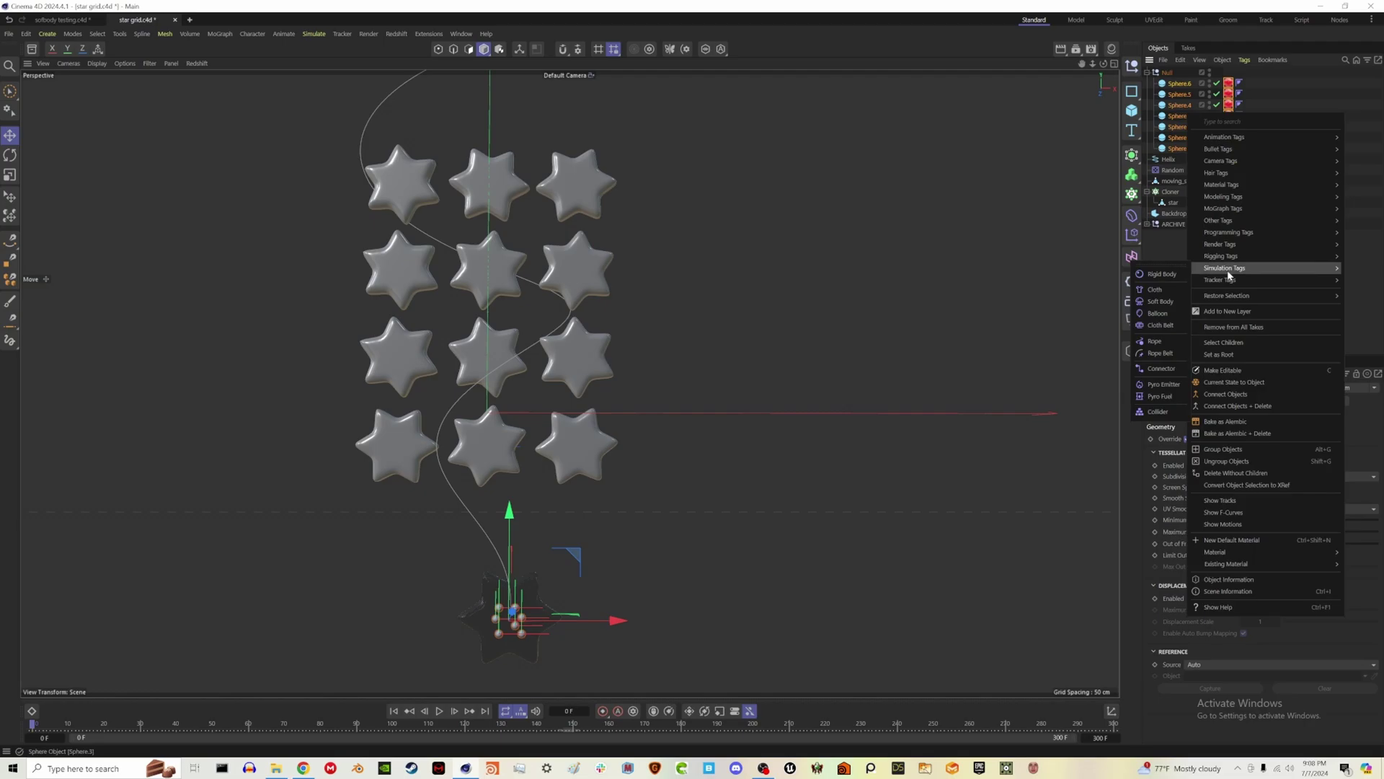
click(1168, 276)
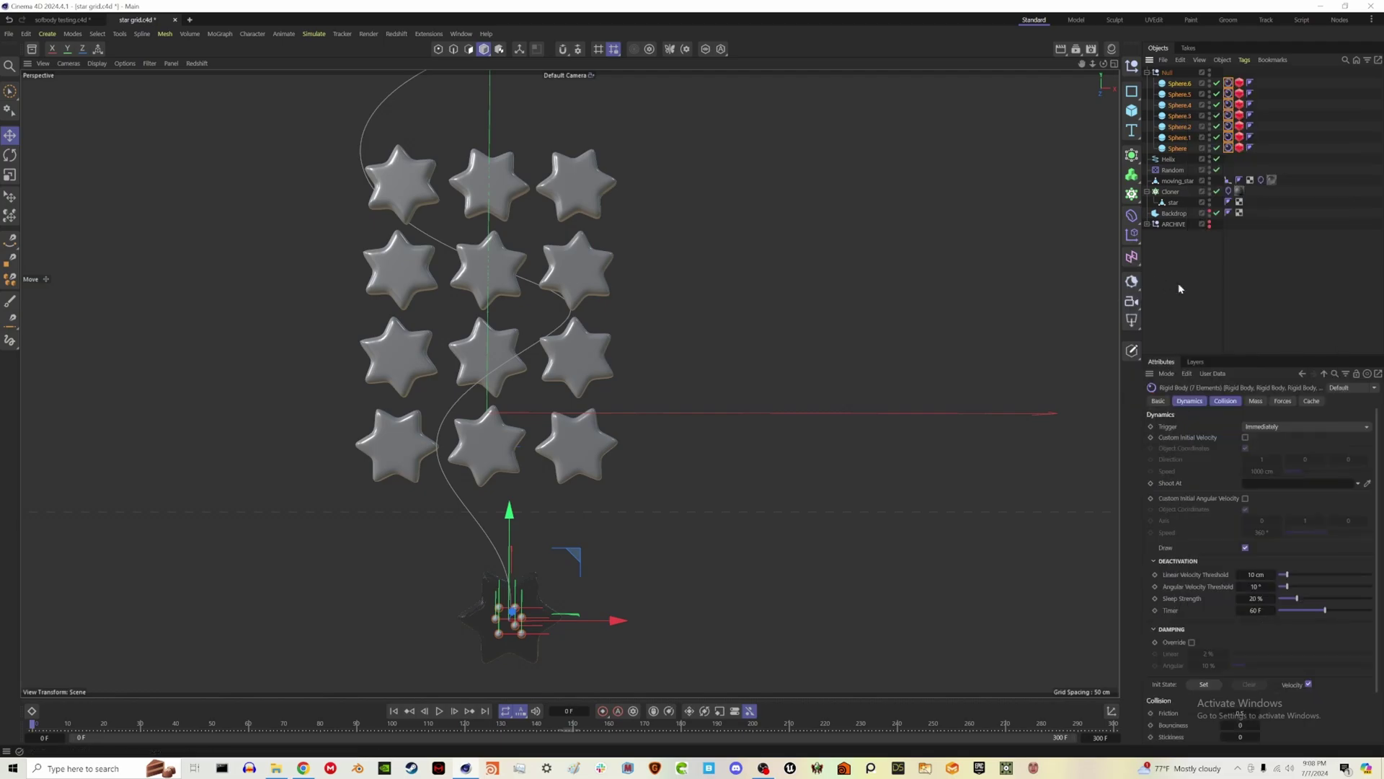
click(1175, 270)
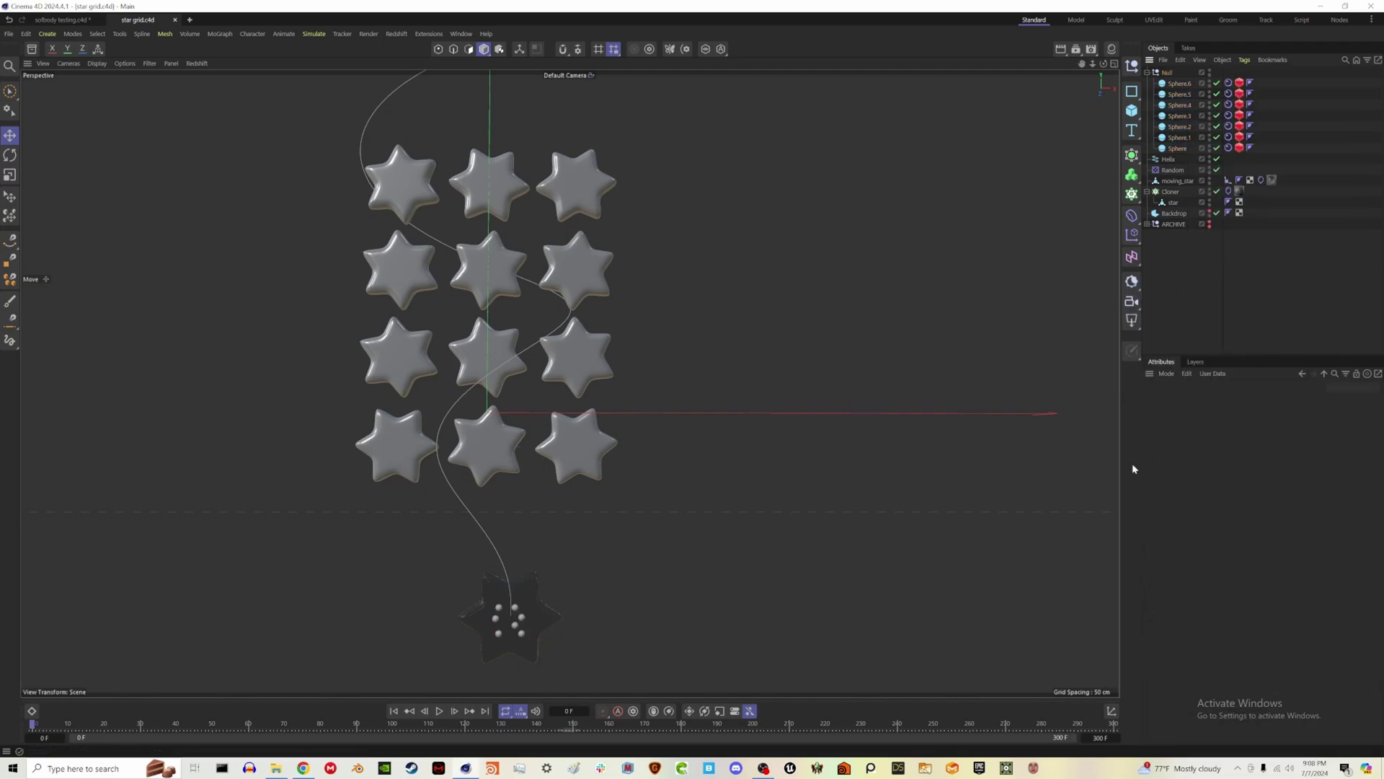
Step: Play the simulation to check how the spheres behave inside moving_star, and return to the first frame
drag(1227, 143, 1228, 151)
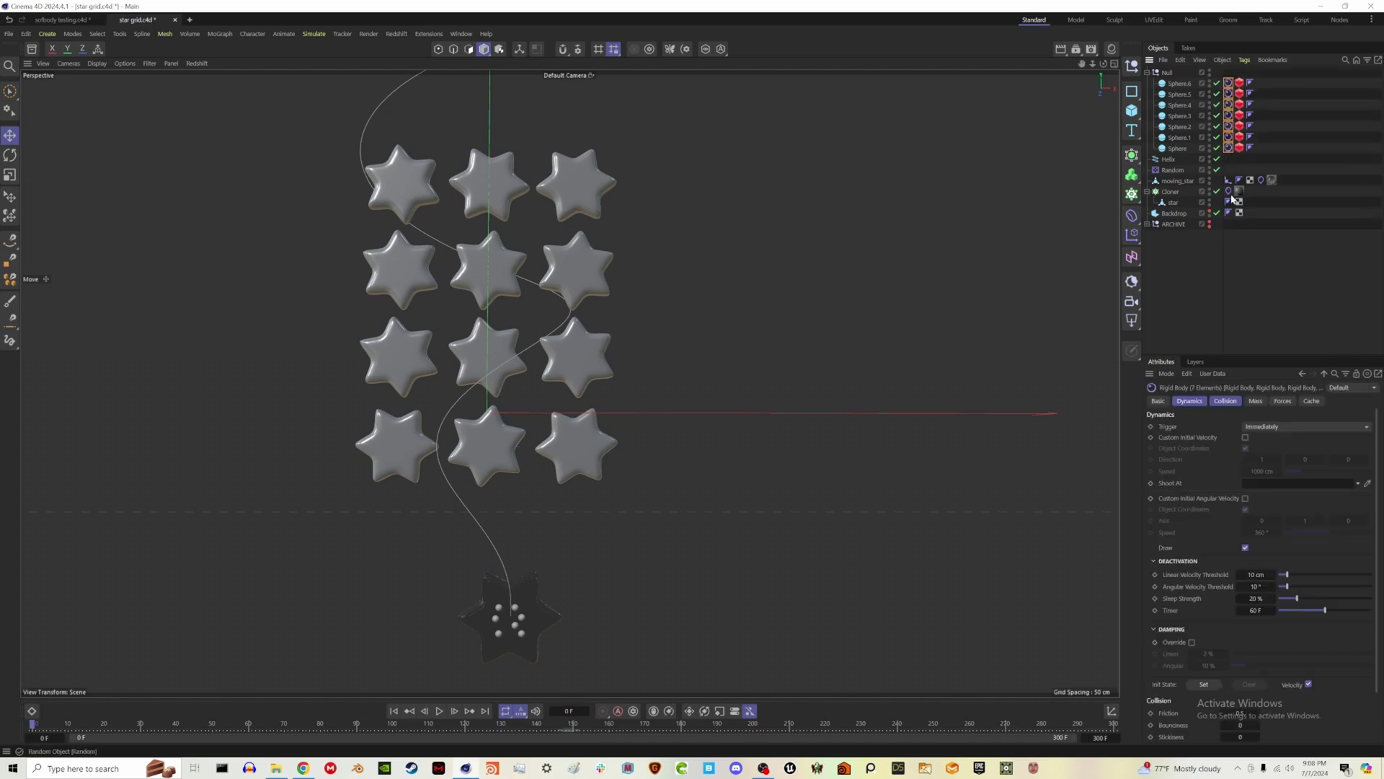
click(1230, 331)
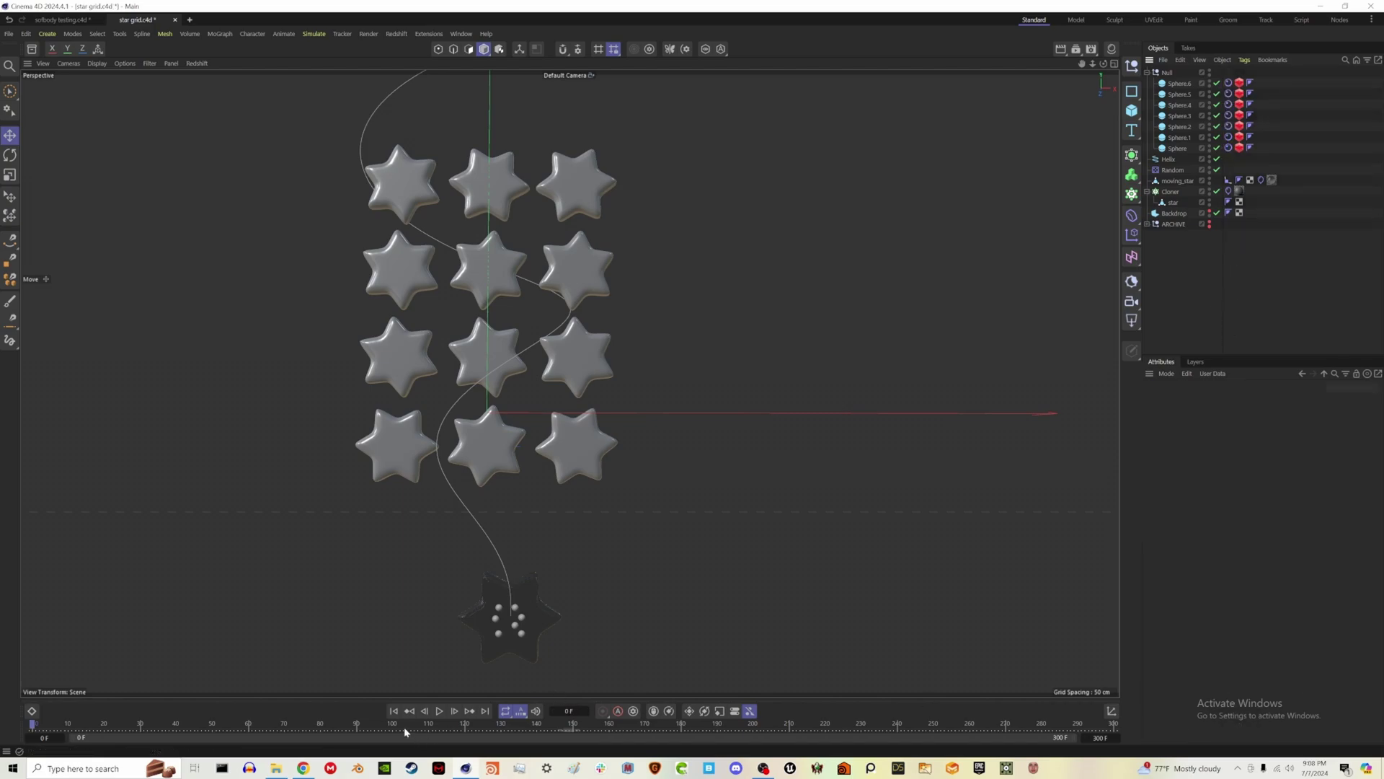
click(440, 713)
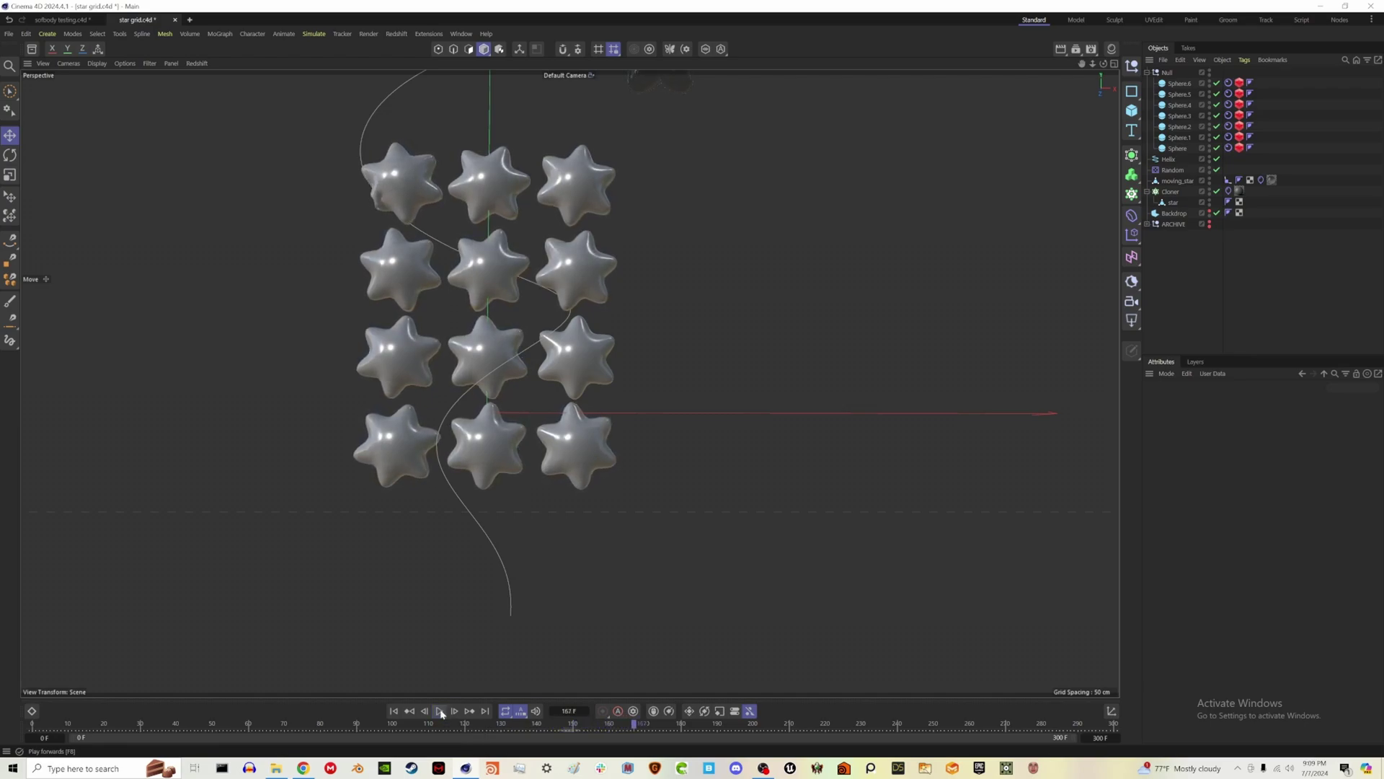
click(440, 711)
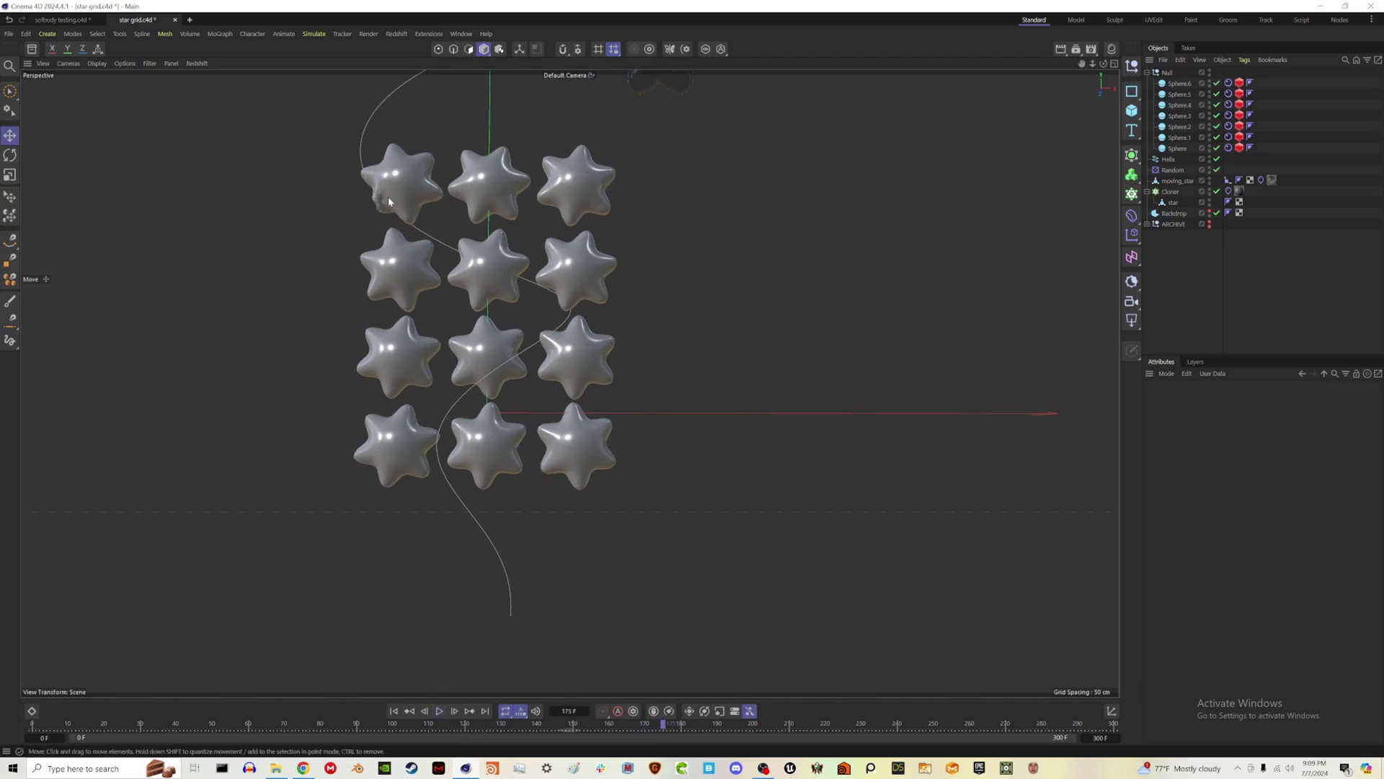
click(439, 711)
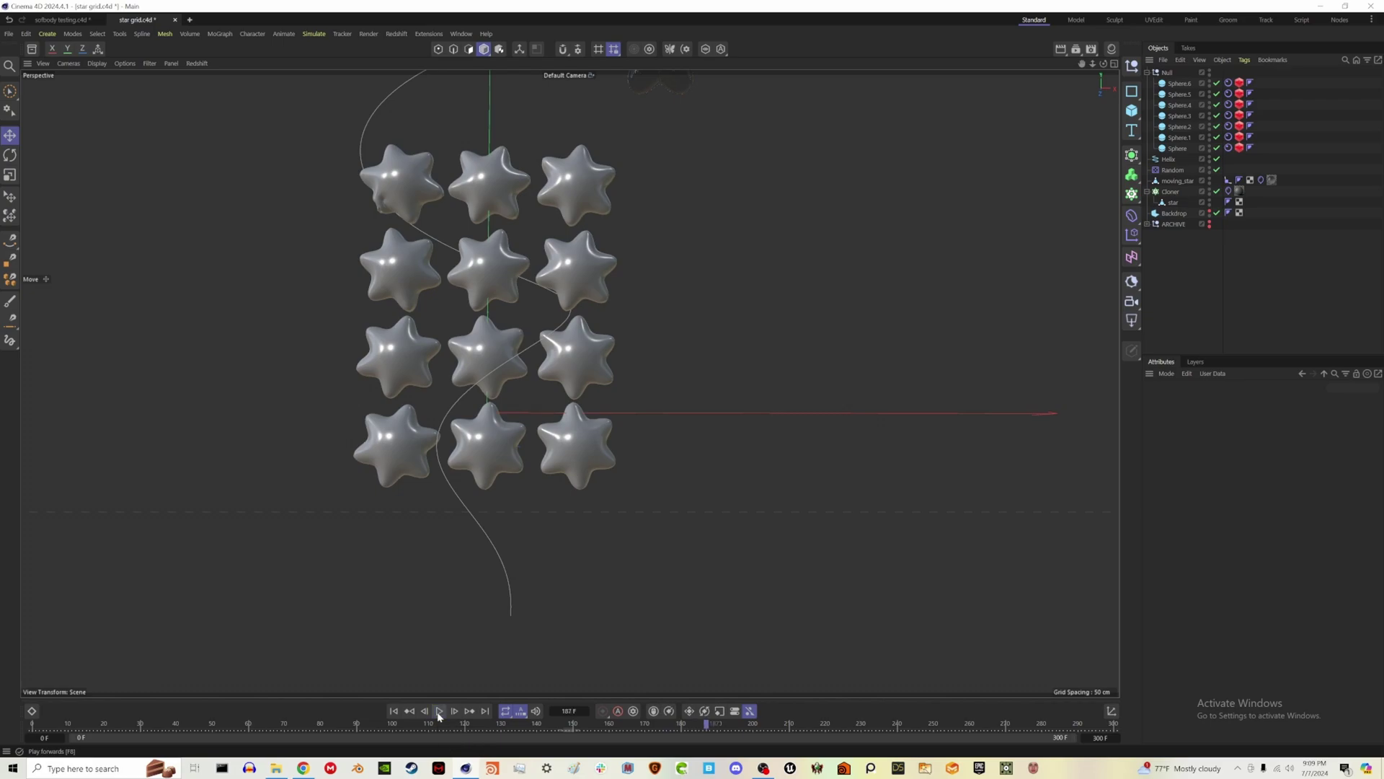
click(393, 711)
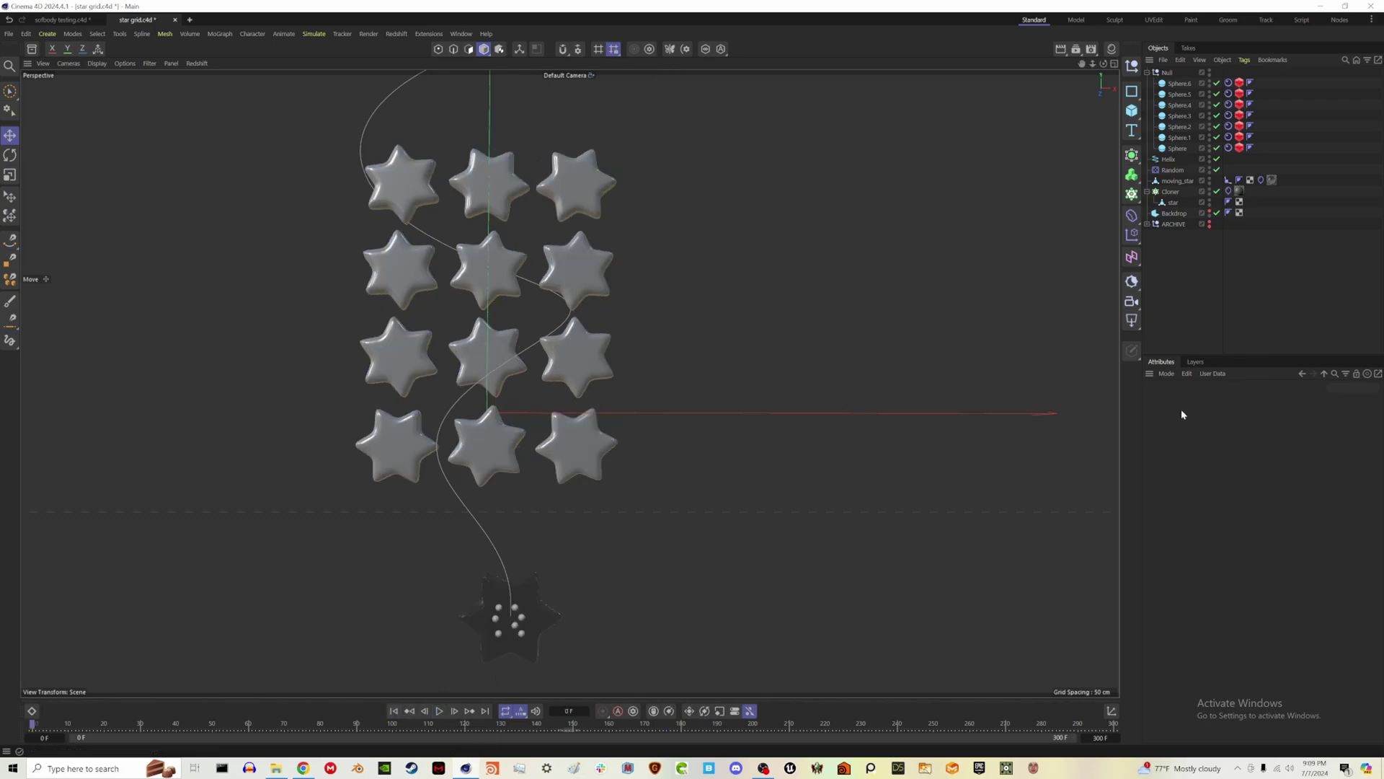
Step: Set the project's simulation substeps to 30
key(ctrl+d)
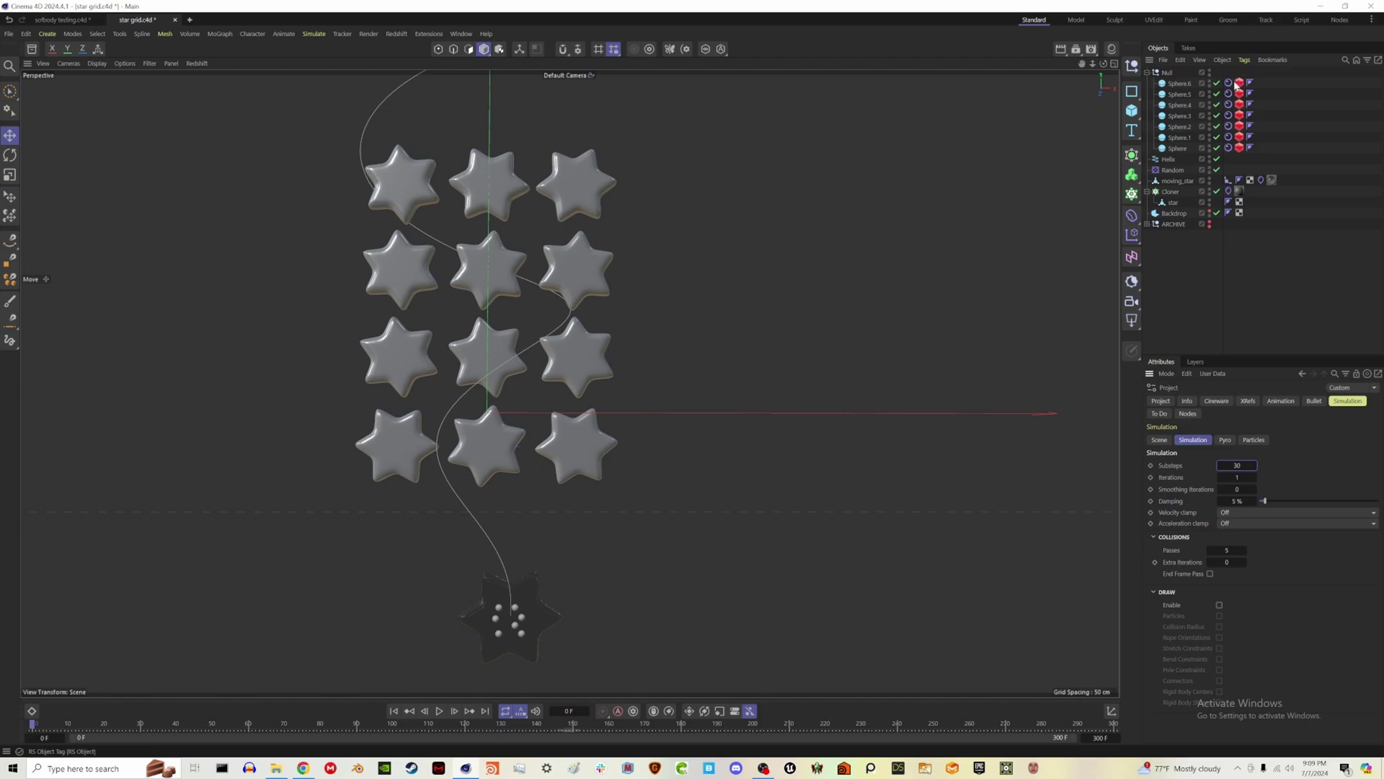
Step: Cache the spheres' Rigid Body tags together with the Balloon tags of moving_star and the Cloner, and play back the animation
drag(1240, 70, 1232, 152)
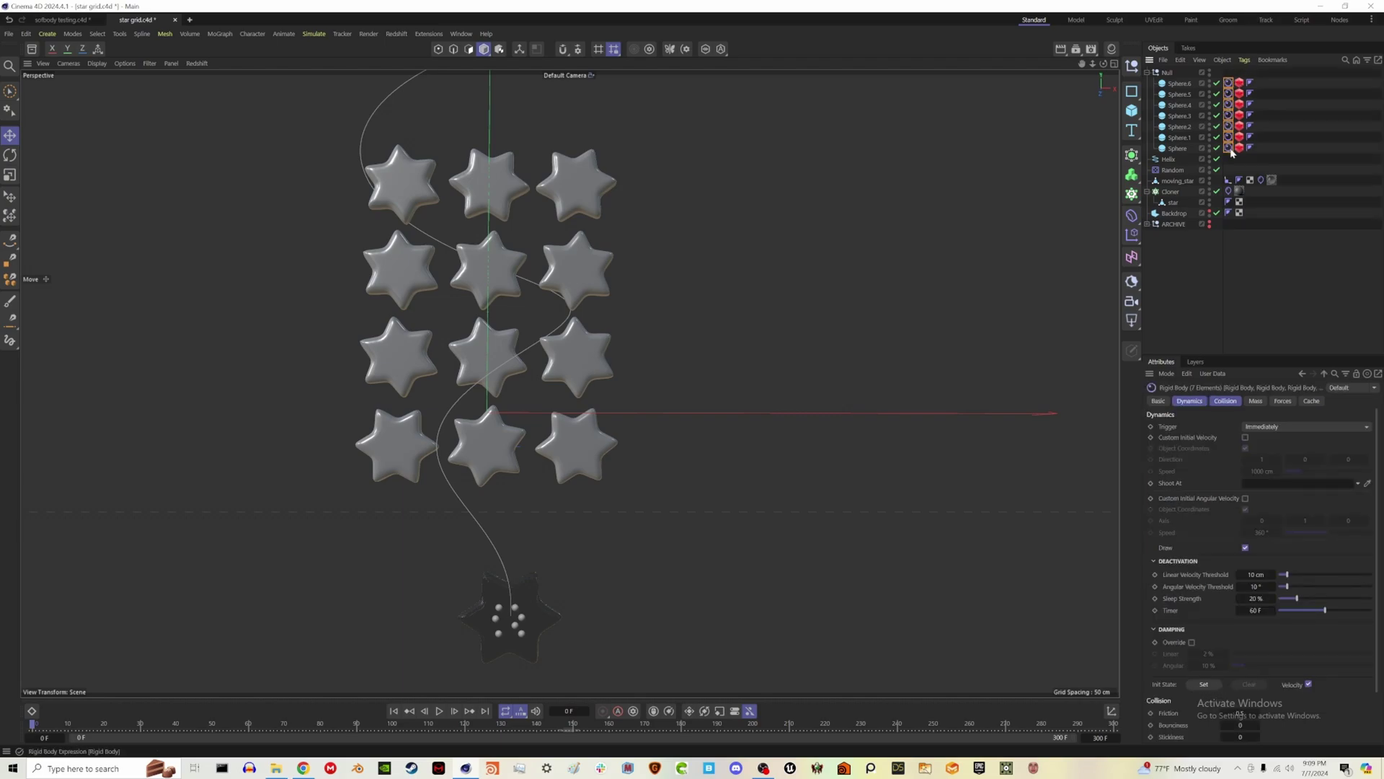
ctrl+click(1262, 180)
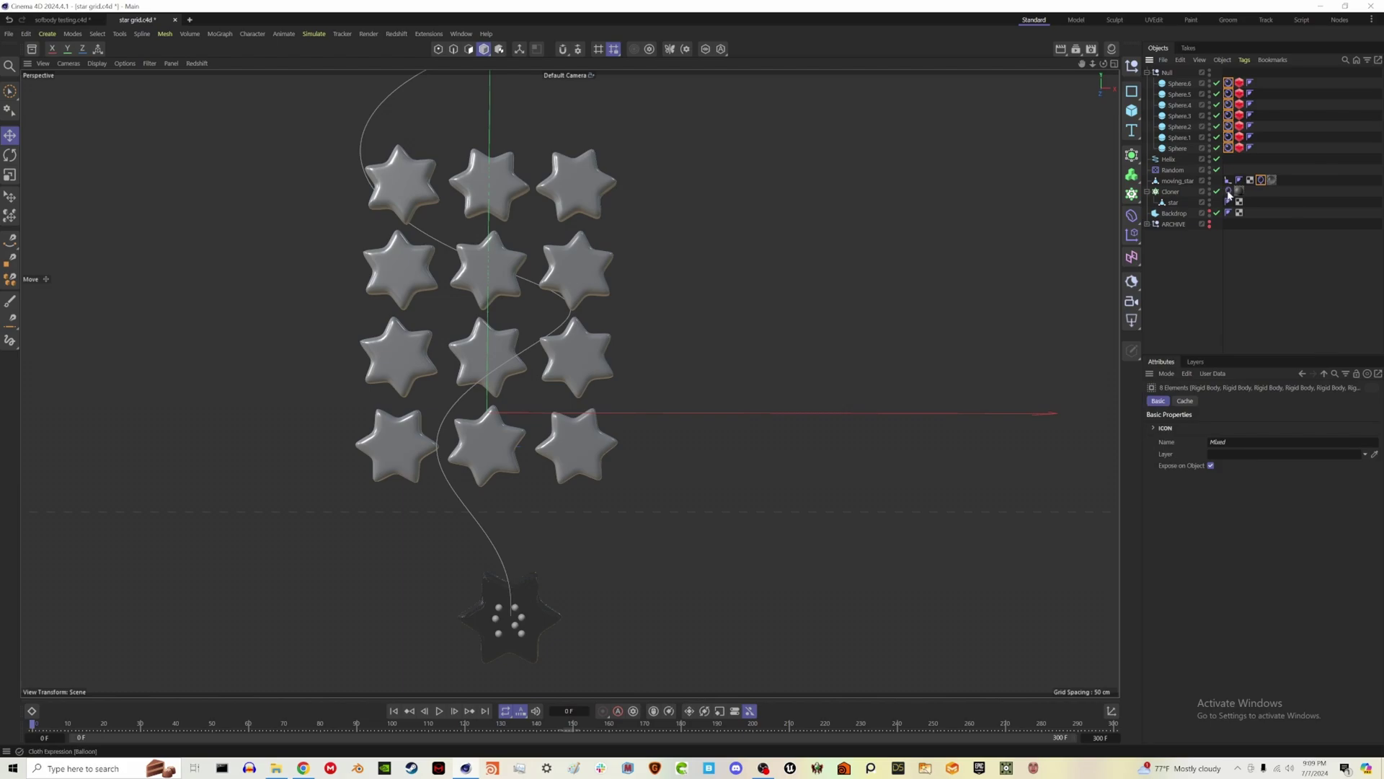
click(1184, 401)
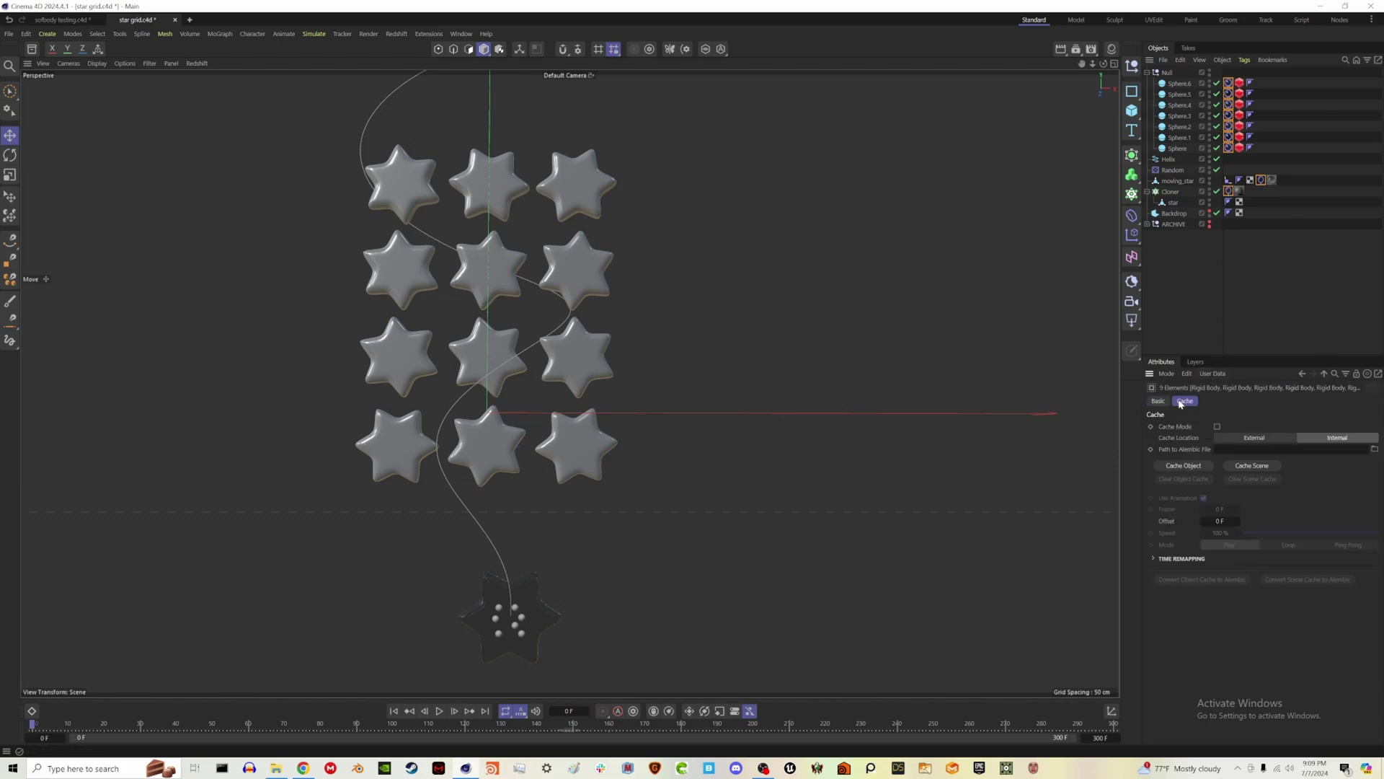
click(1186, 468)
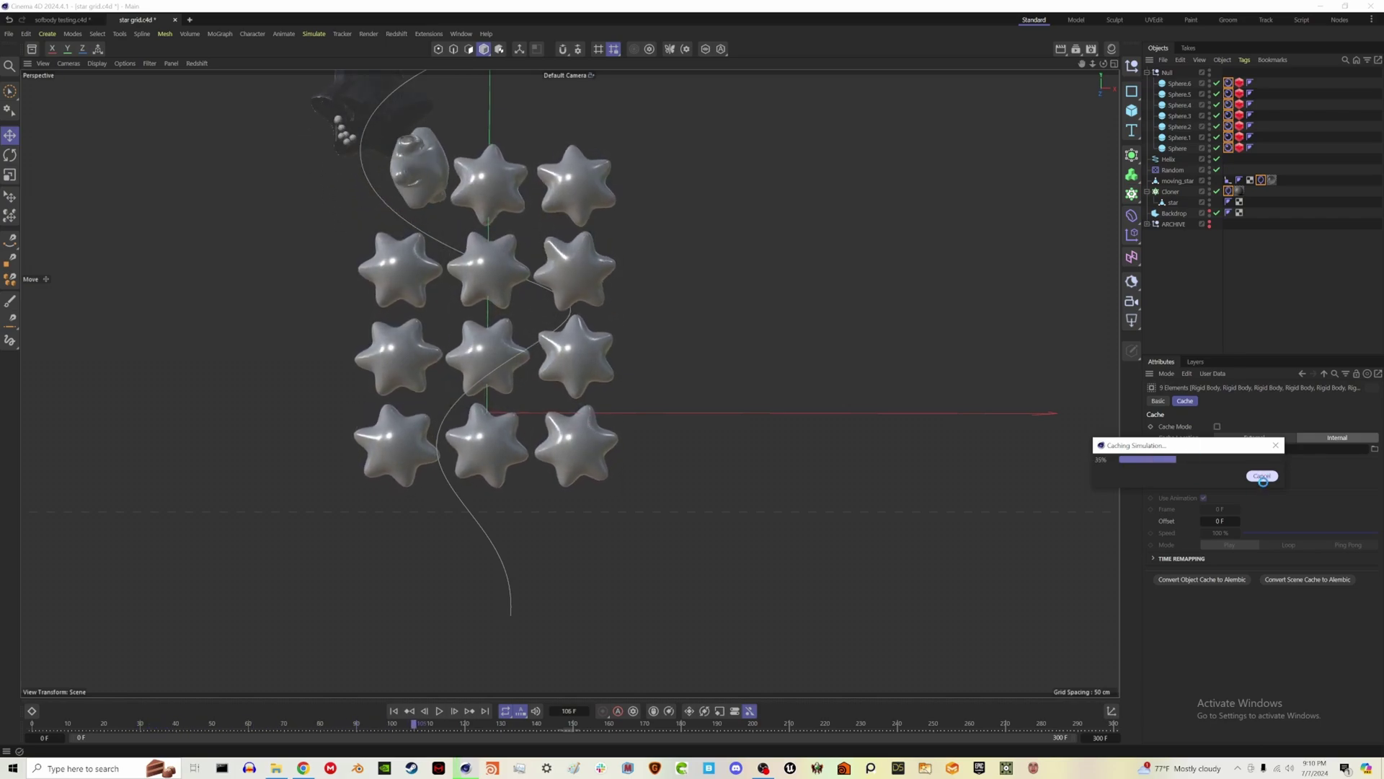
click(1263, 475)
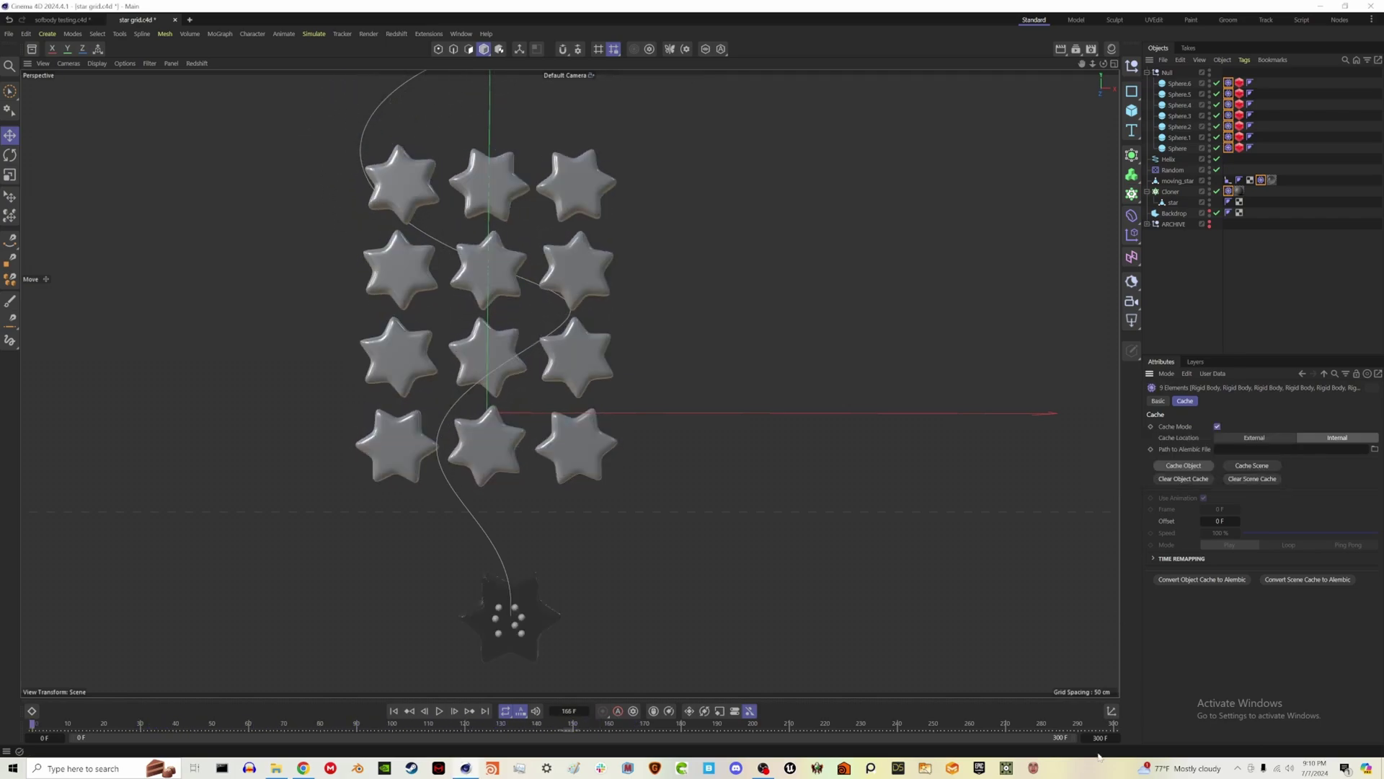
click(439, 711)
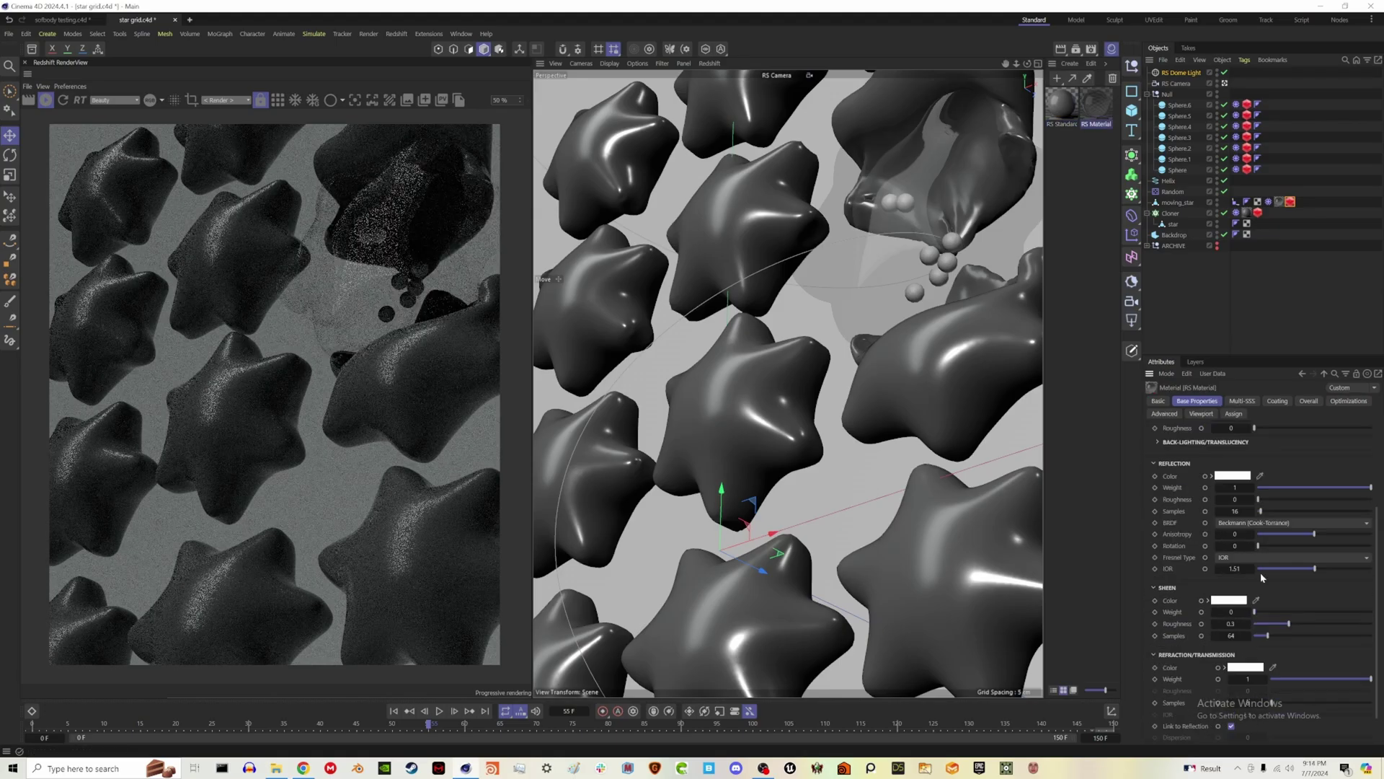
Step: Texture the grid stars' RS Standard material with speckles from a Flakes node feeding a Ramp connected to the base colour
drag(1260, 569, 1291, 569)
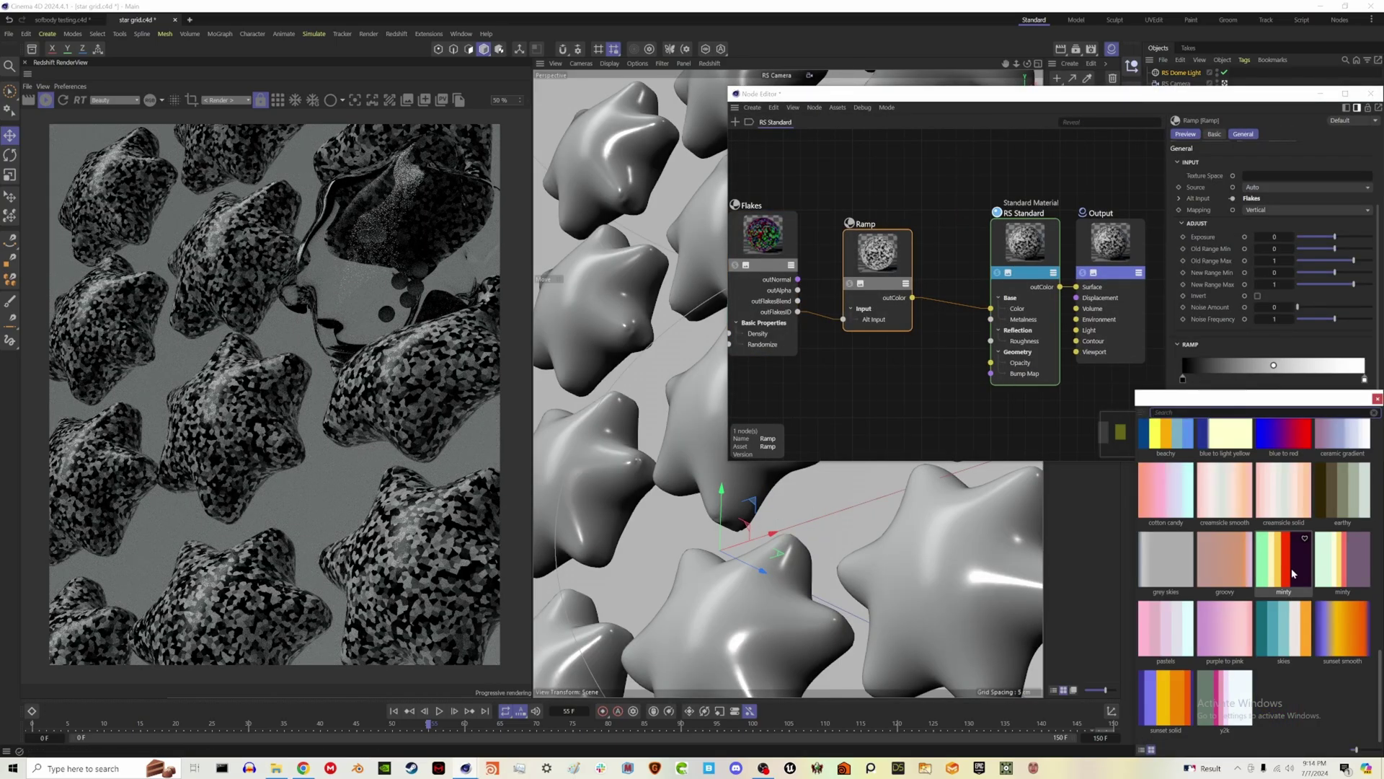
click(1292, 573)
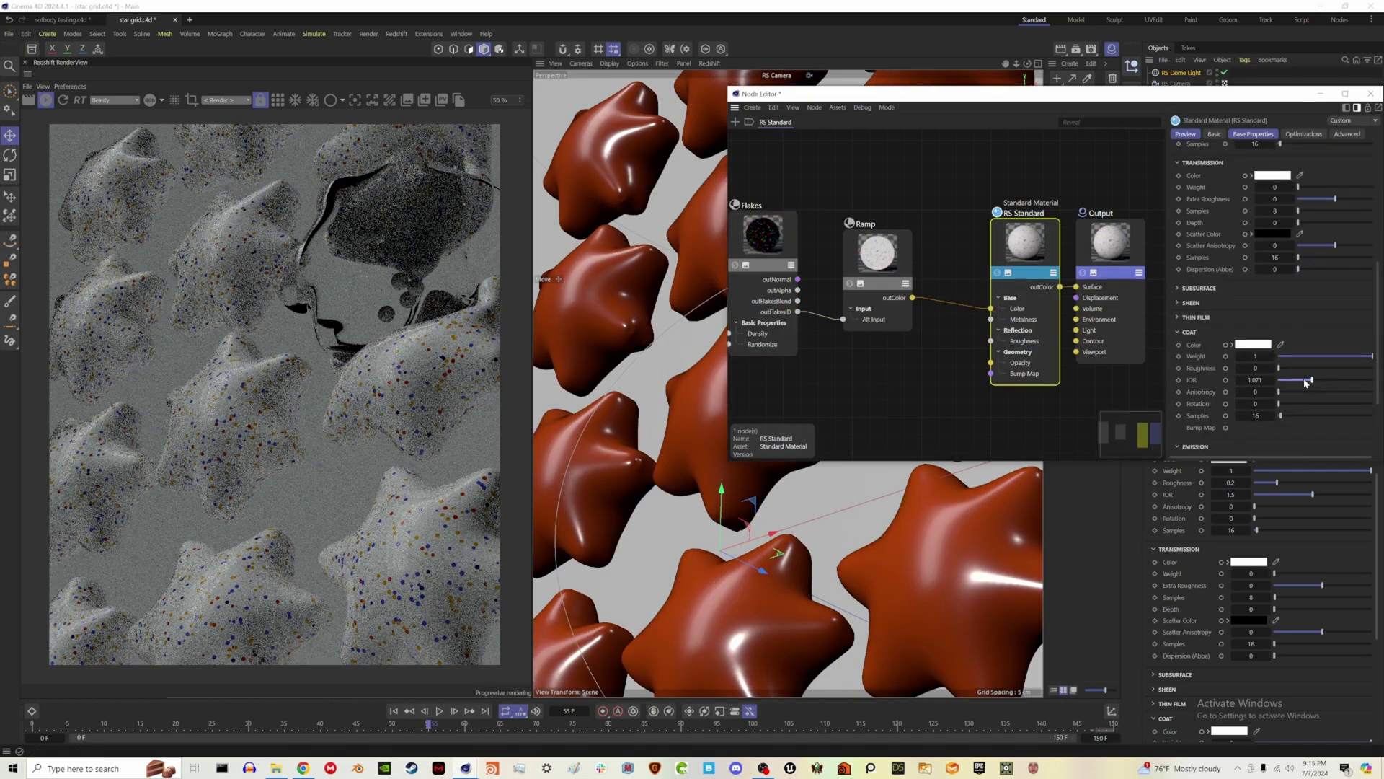
drag(1305, 380, 1328, 381)
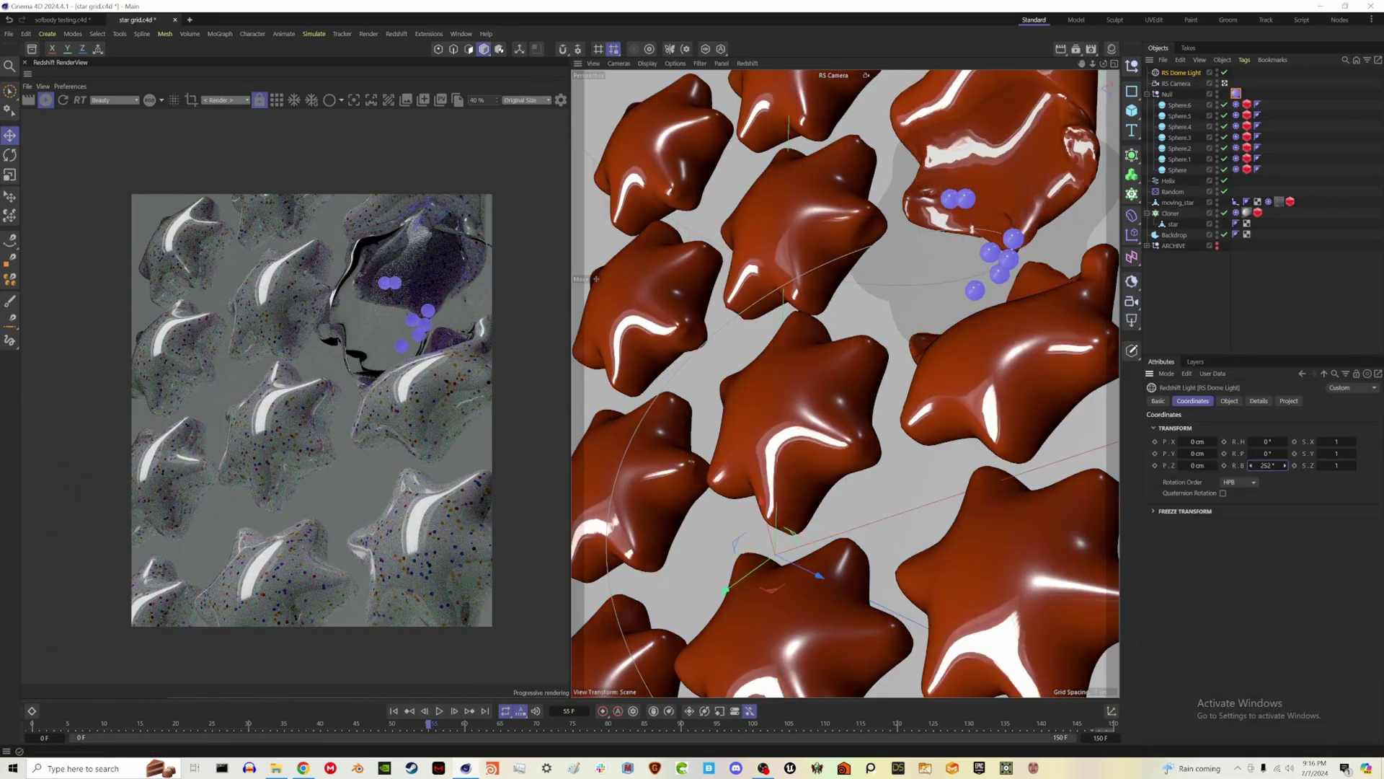
Step: Adjust the reflection IOR of the glass RS Material and give the small spheres' material a saturated blue emission colour
drag(1285, 465, 1251, 465)
click(1229, 401)
click(1193, 401)
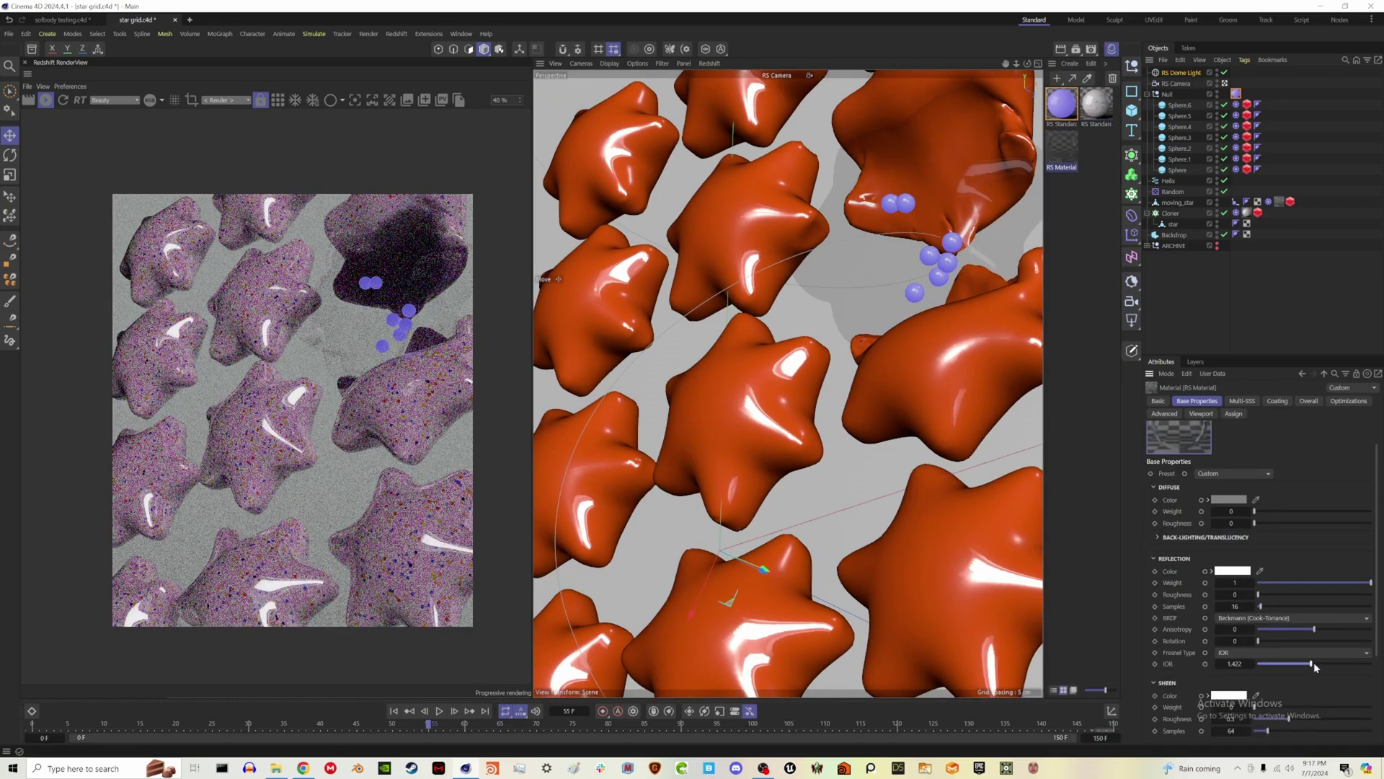
click(1309, 673)
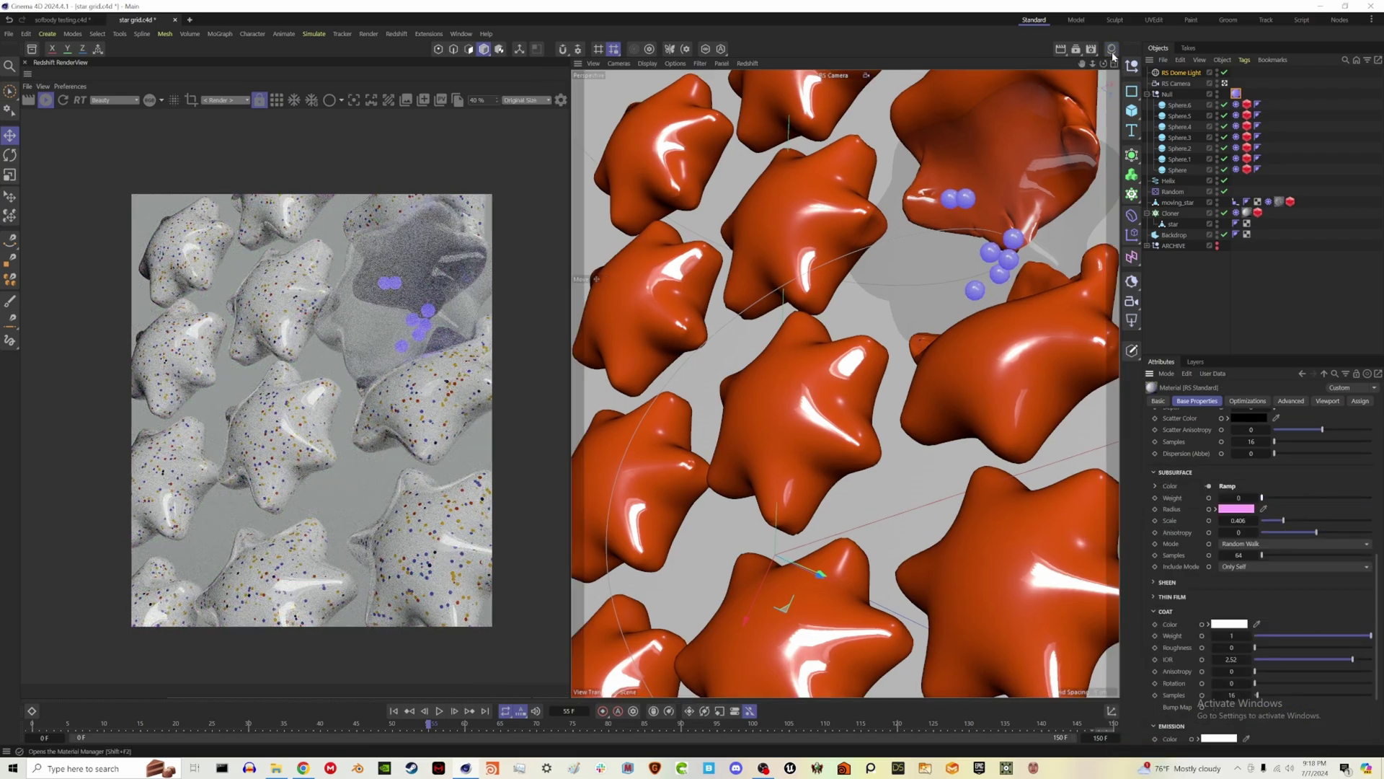
Step: Open the Redshift options in the render settings
key(ctrl+b)
click(425, 288)
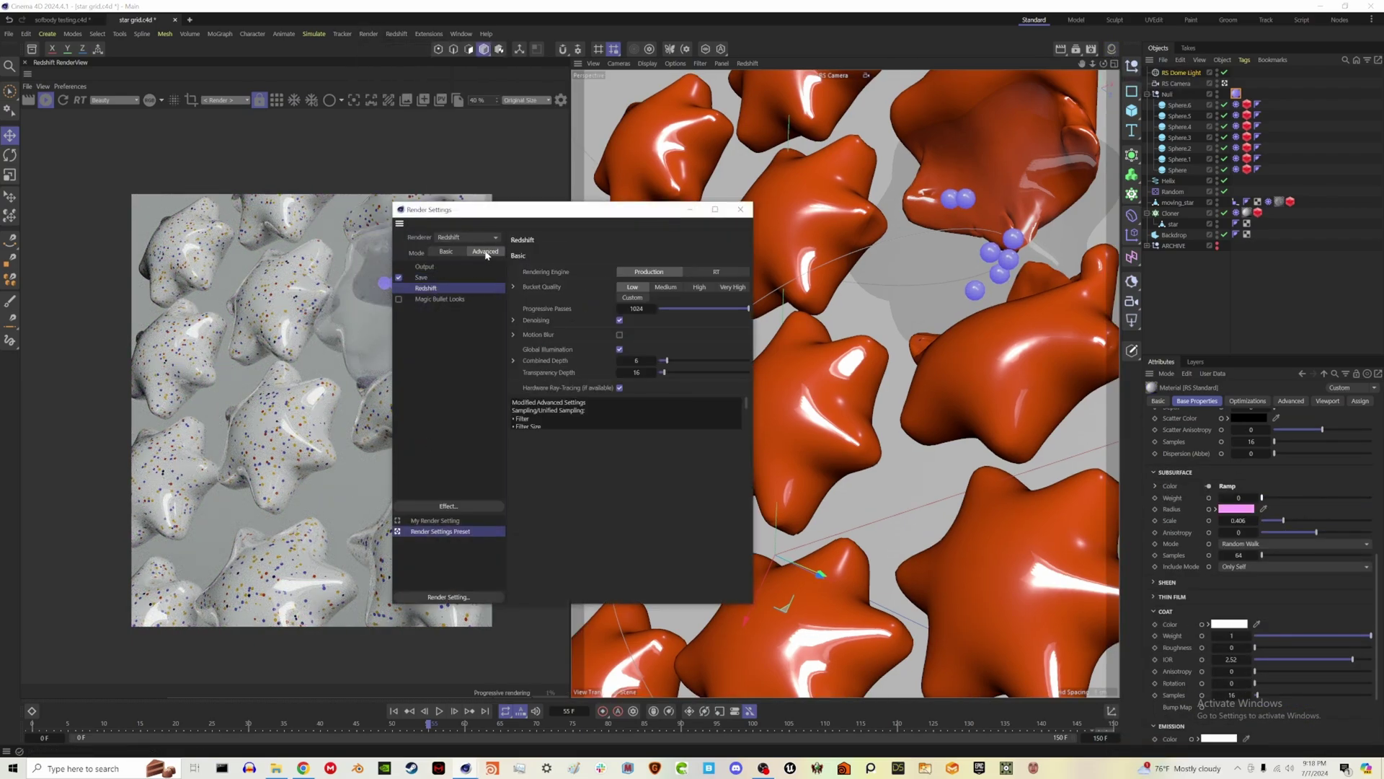